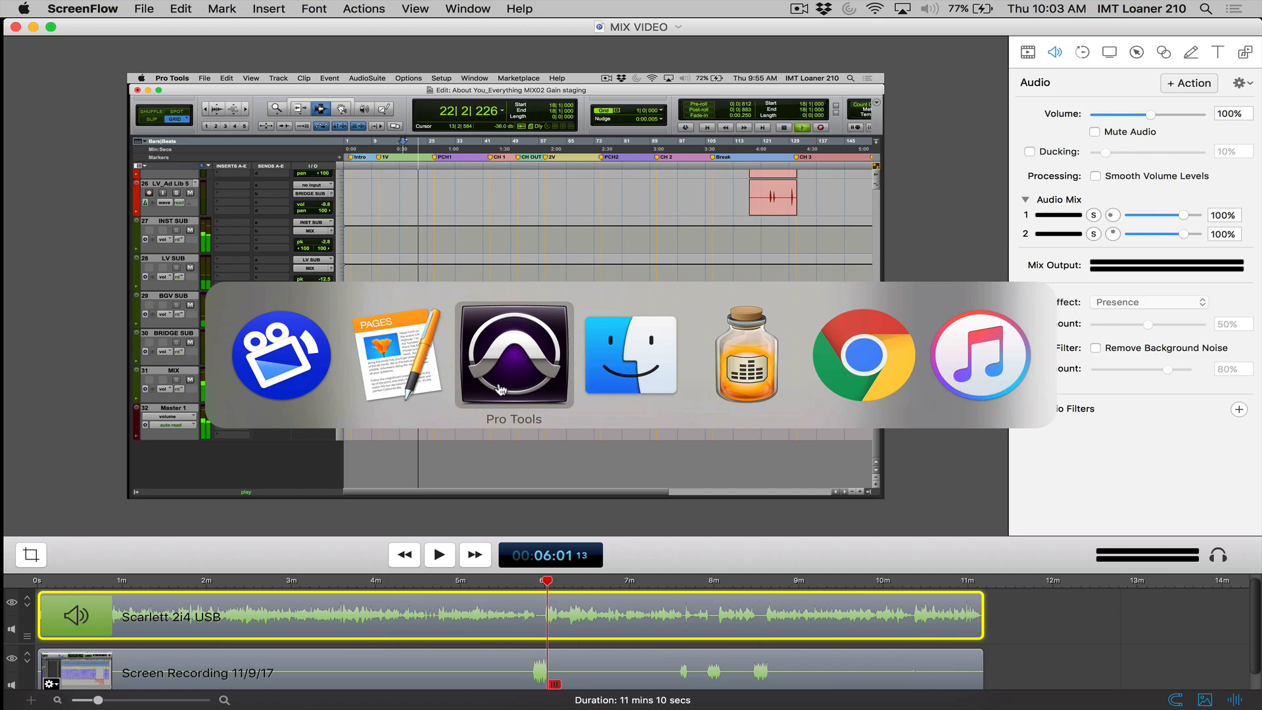
- Switch to Pro Tools and look through the session's tracks from the instruments and vocals to the submixes
{"action": "left_click", "coordinate": [501, 390]}
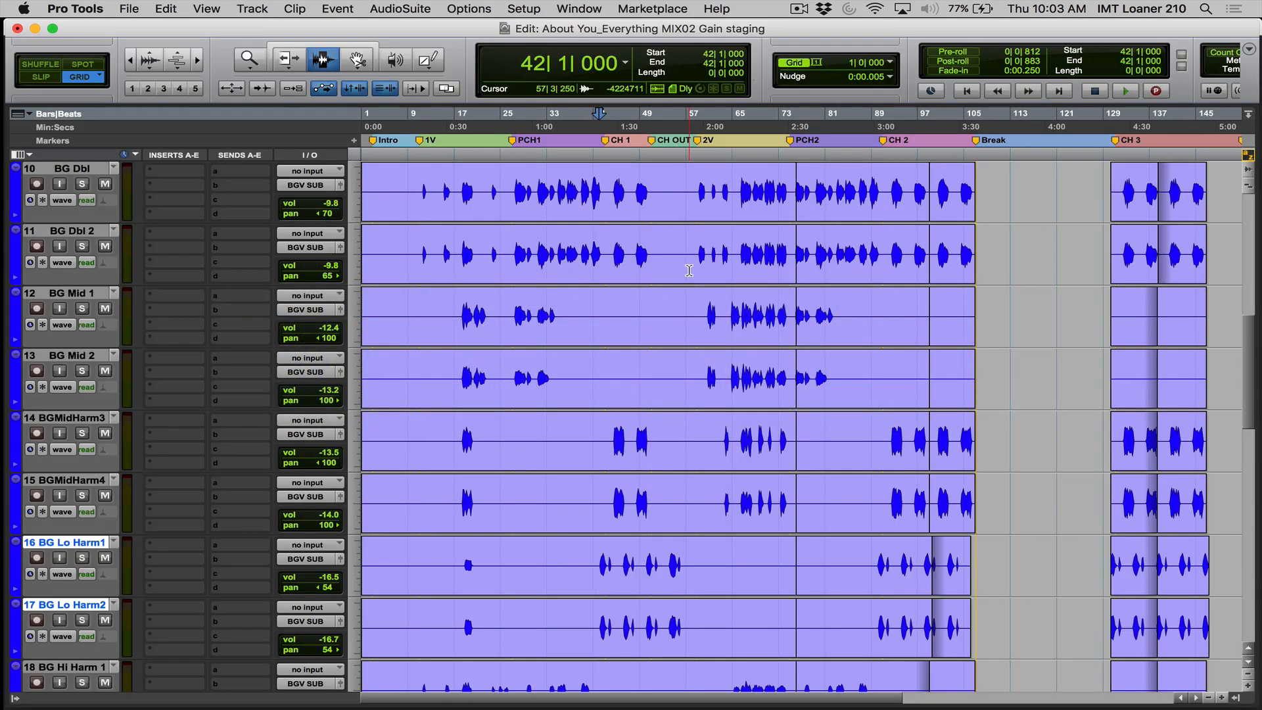
{"action": "scroll", "coordinate": [677, 249], "scroll_direction": "up", "scroll_amount": 10}
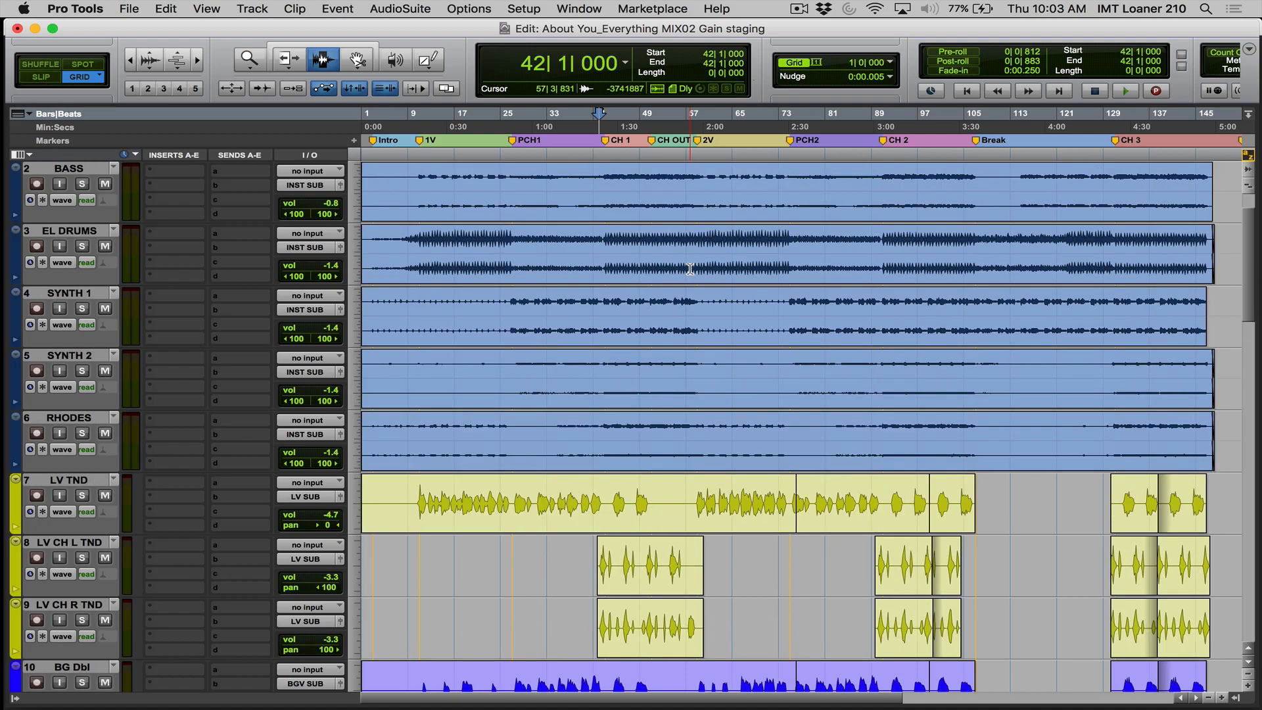
{"action": "scroll", "coordinate": [690, 269], "scroll_direction": "down", "scroll_amount": 4}
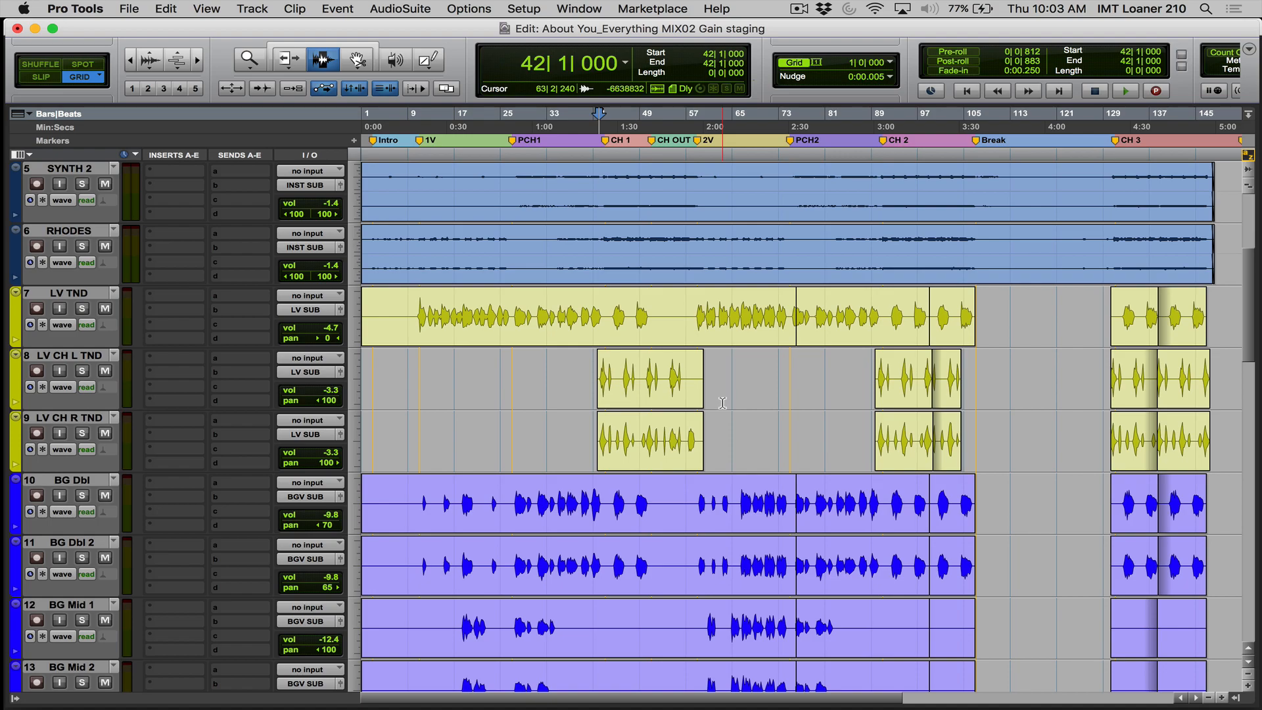
{"action": "left_click", "coordinate": [419, 316]}
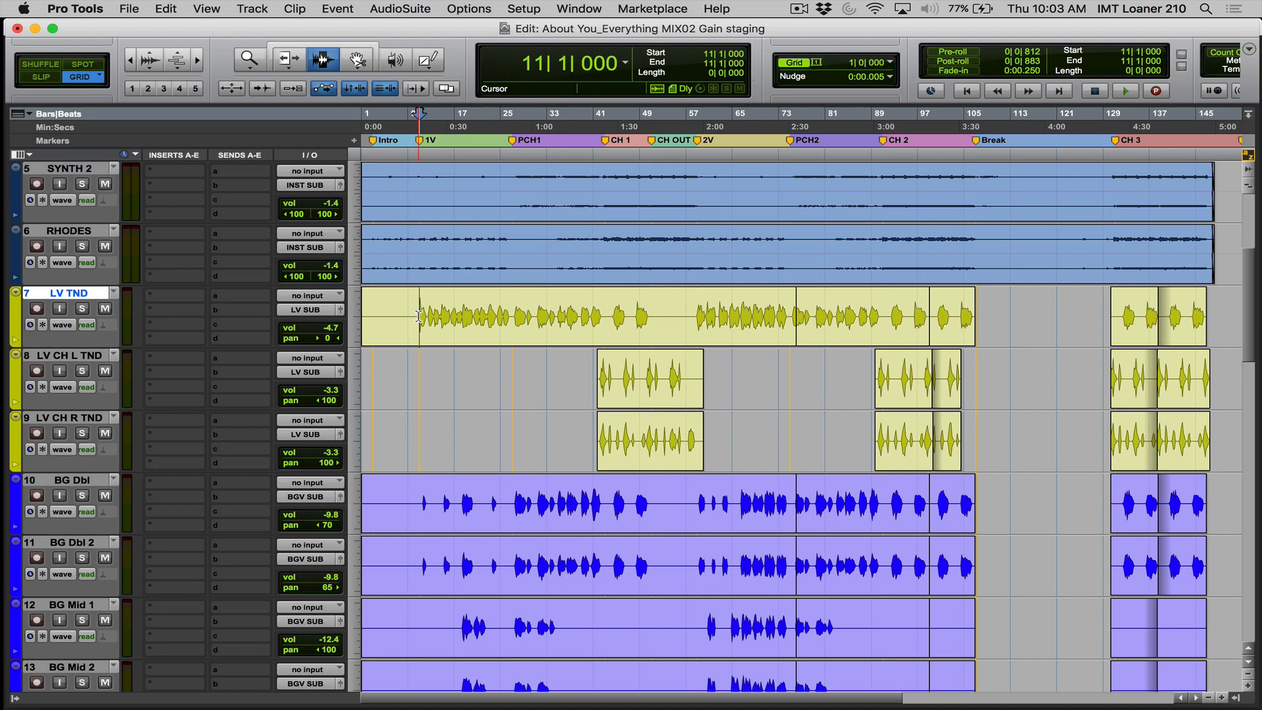
{"action": "scroll", "coordinate": [418, 316], "scroll_direction": "down", "scroll_amount": 3}
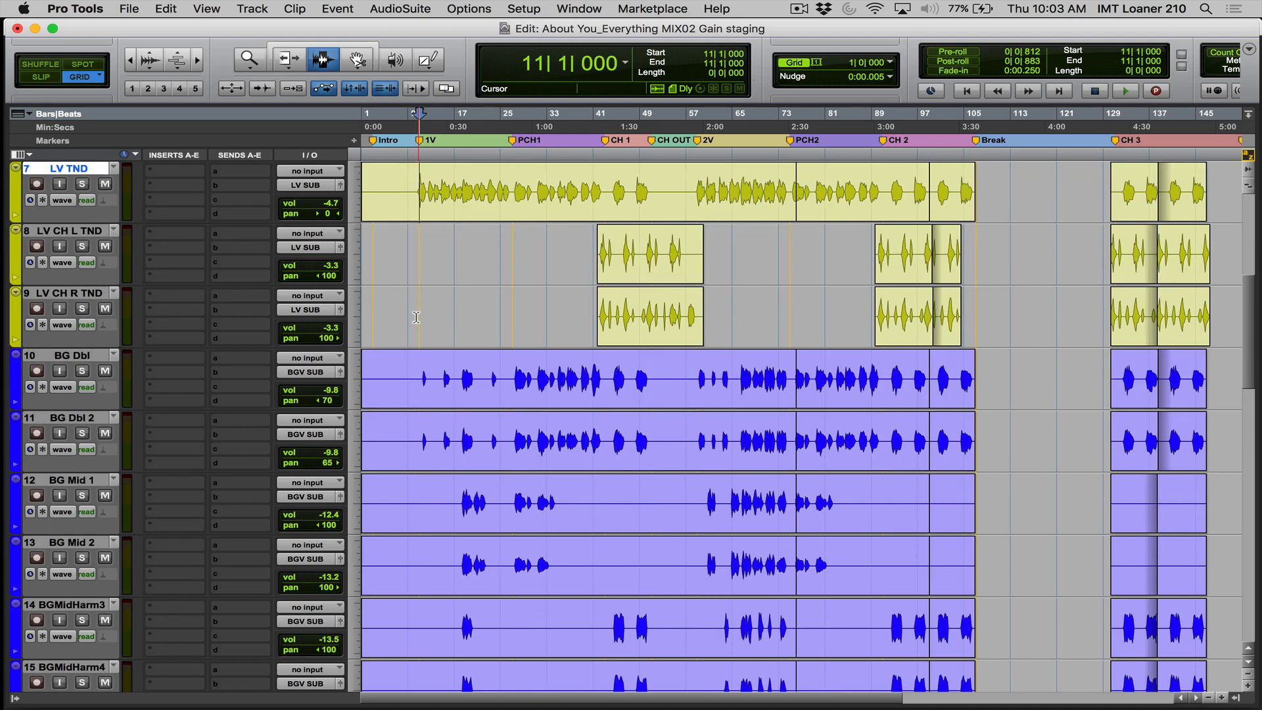
{"action": "scroll", "coordinate": [416, 316], "scroll_direction": "down", "scroll_amount": 15}
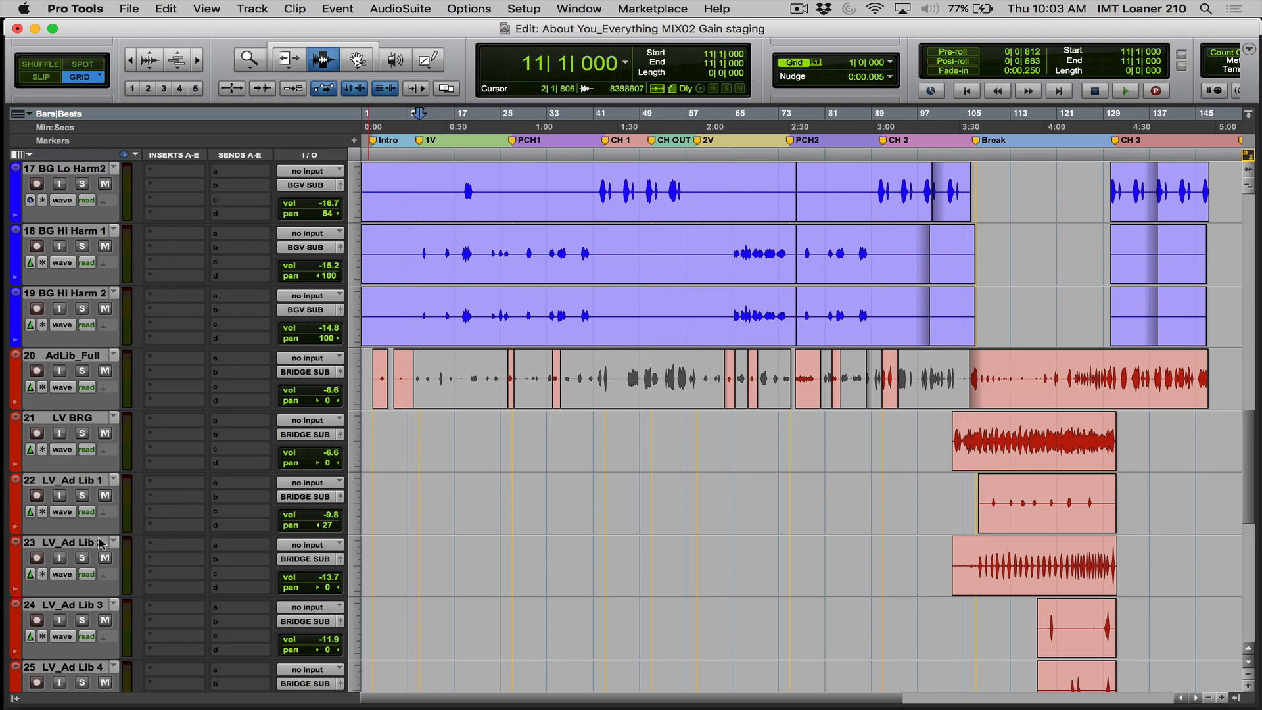
{"action": "scroll", "coordinate": [100, 543], "scroll_direction": "down", "scroll_amount": 9}
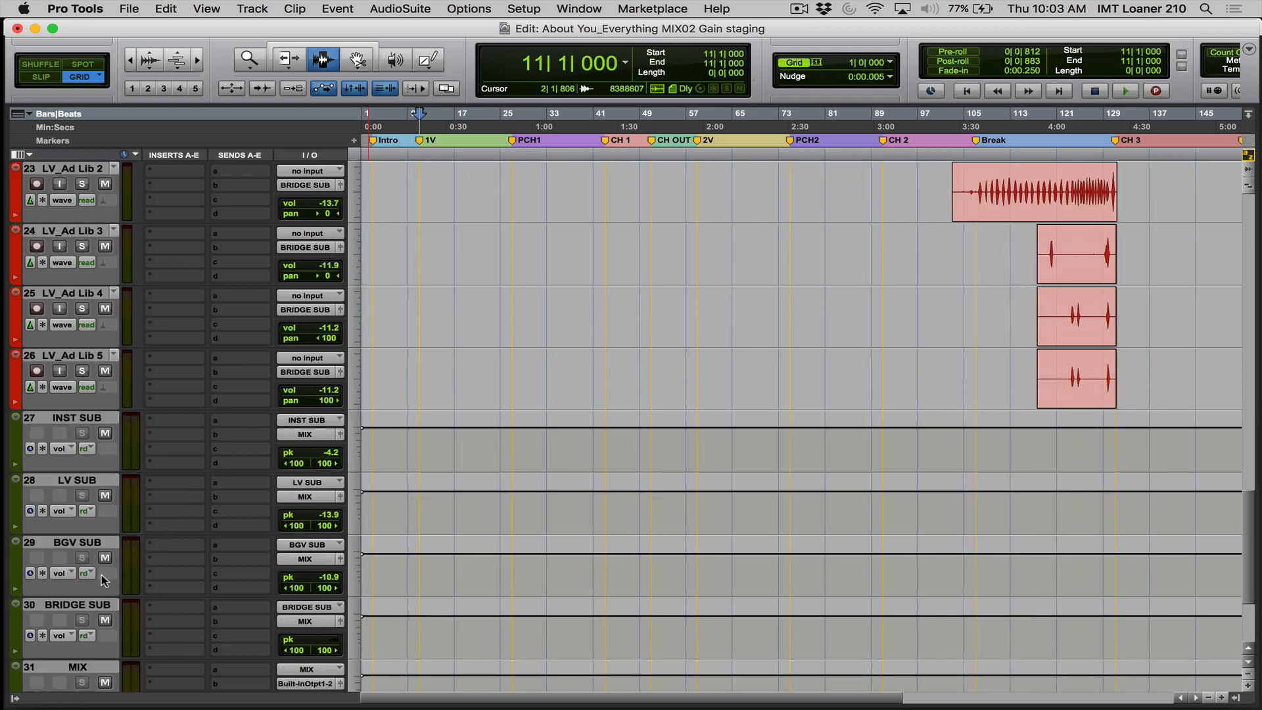
{"action": "scroll", "coordinate": [450, 427], "scroll_direction": "up", "scroll_amount": 20}
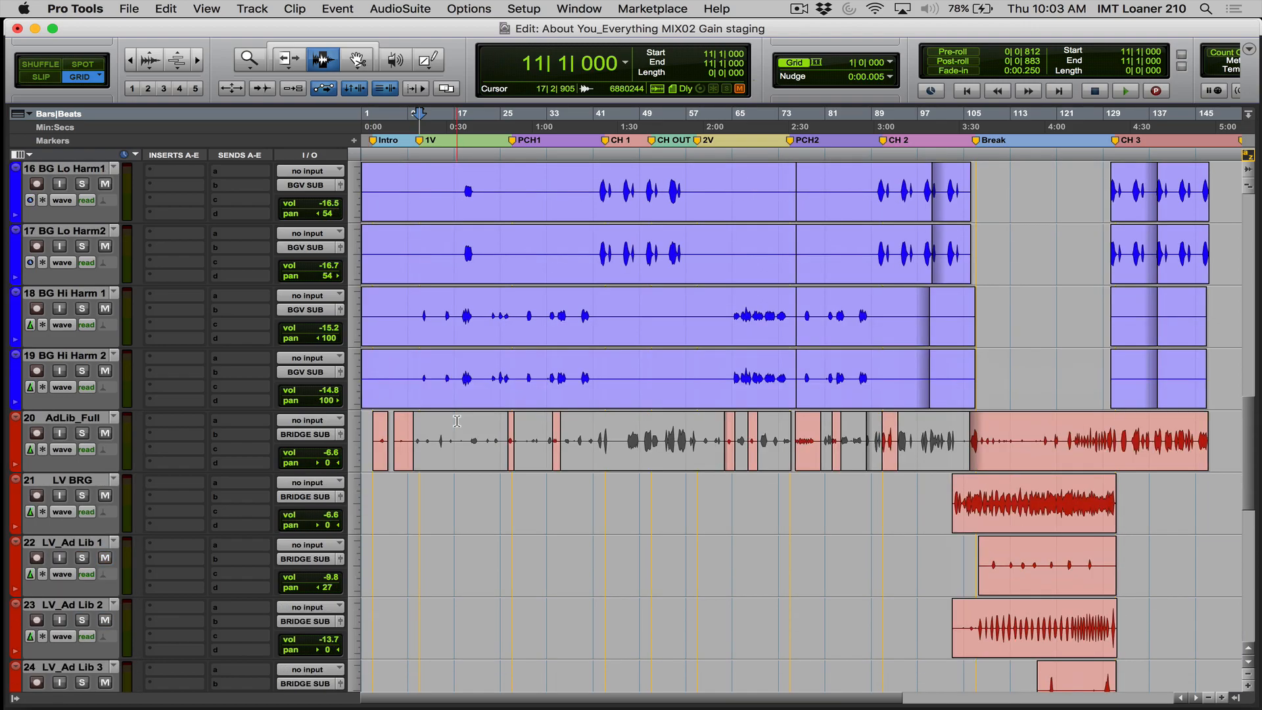
{"action": "scroll", "coordinate": [442, 448], "scroll_direction": "up", "scroll_amount": 10}
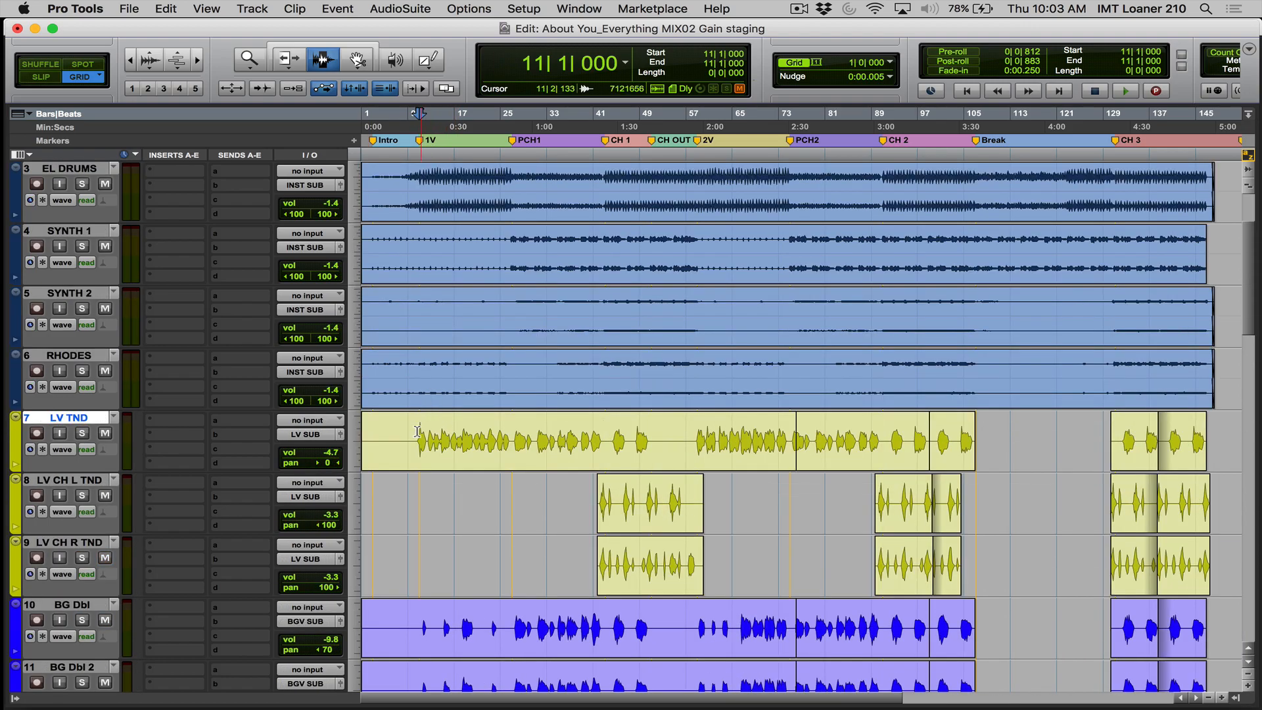
- Zoom in on the lead vocal at the start of verse 1 and play it from bar 11
{"action": "key", "text": "F5"}
{"action": "left_click_drag", "start_coordinate": [421, 442], "coordinate": [516, 441]}
{"action": "key", "text": "F7"}
{"action": "left_click", "coordinate": [426, 441]}
{"action": "key", "text": "space"}
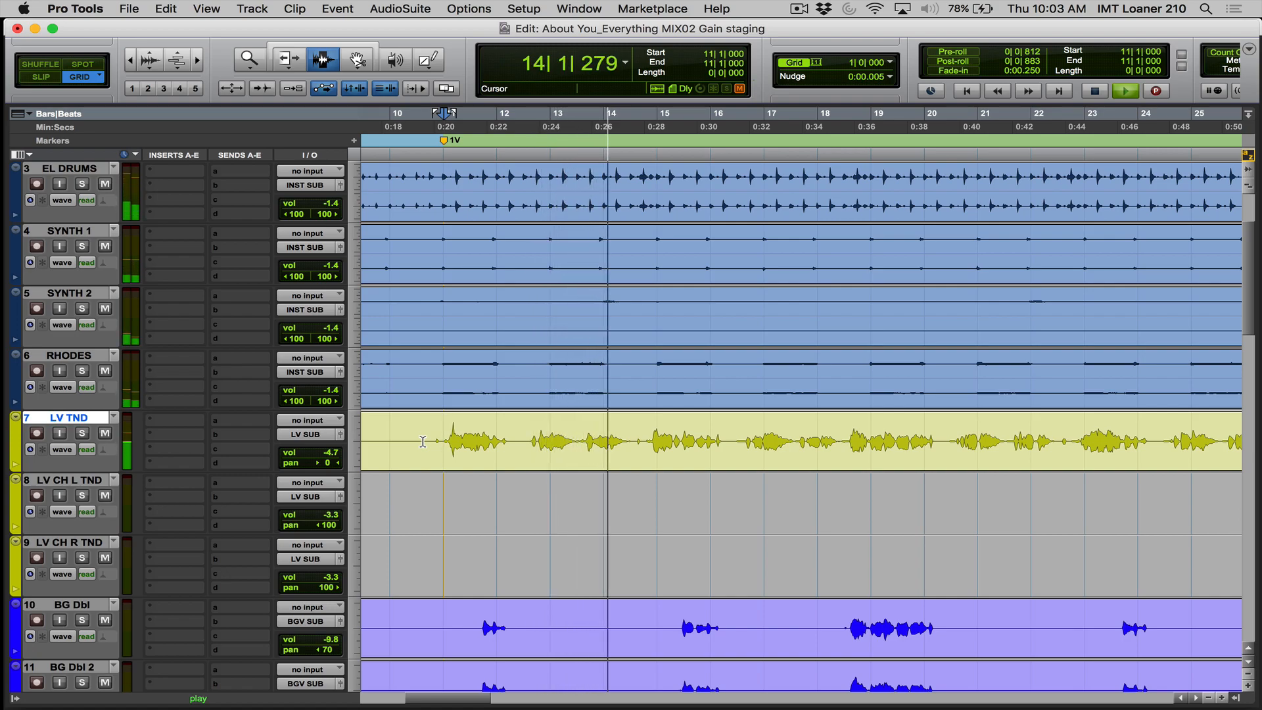
{"action": "key", "text": "space"}
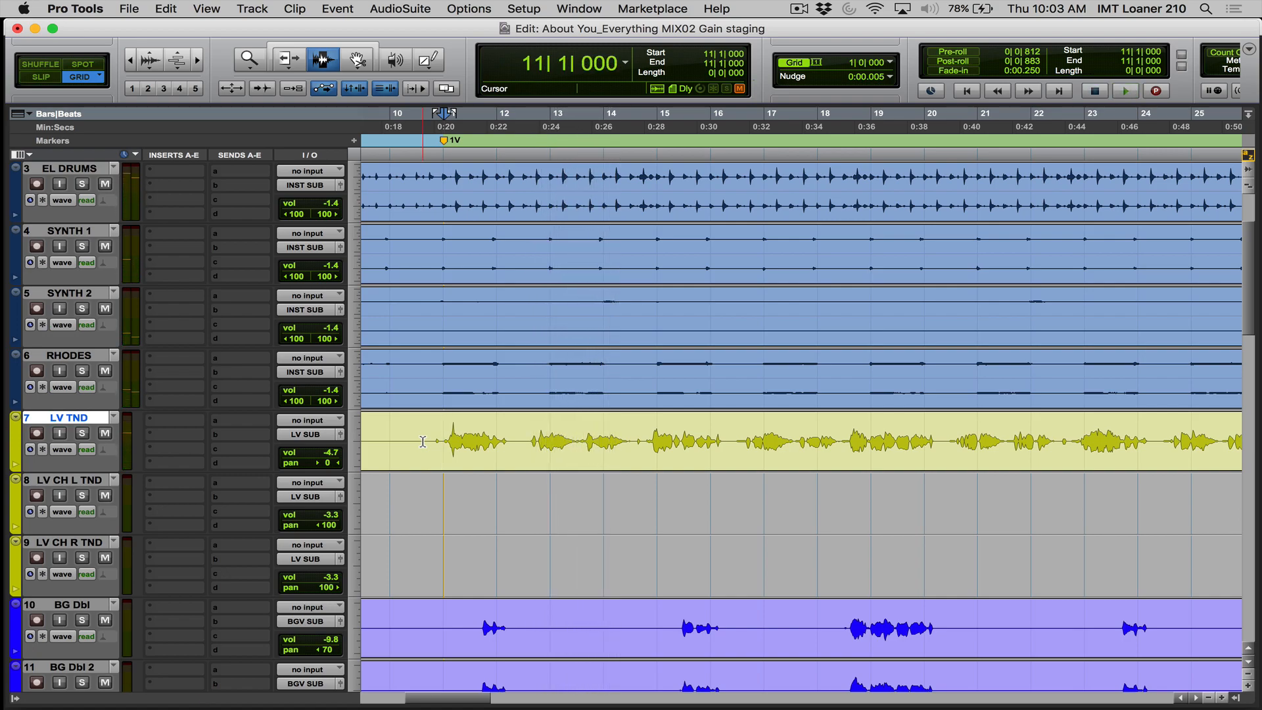
- Set the LV TND track's volume to -4.0 dB
{"action": "key", "text": "r"}
{"action": "key", "text": "r"}
{"action": "key", "text": "r"}
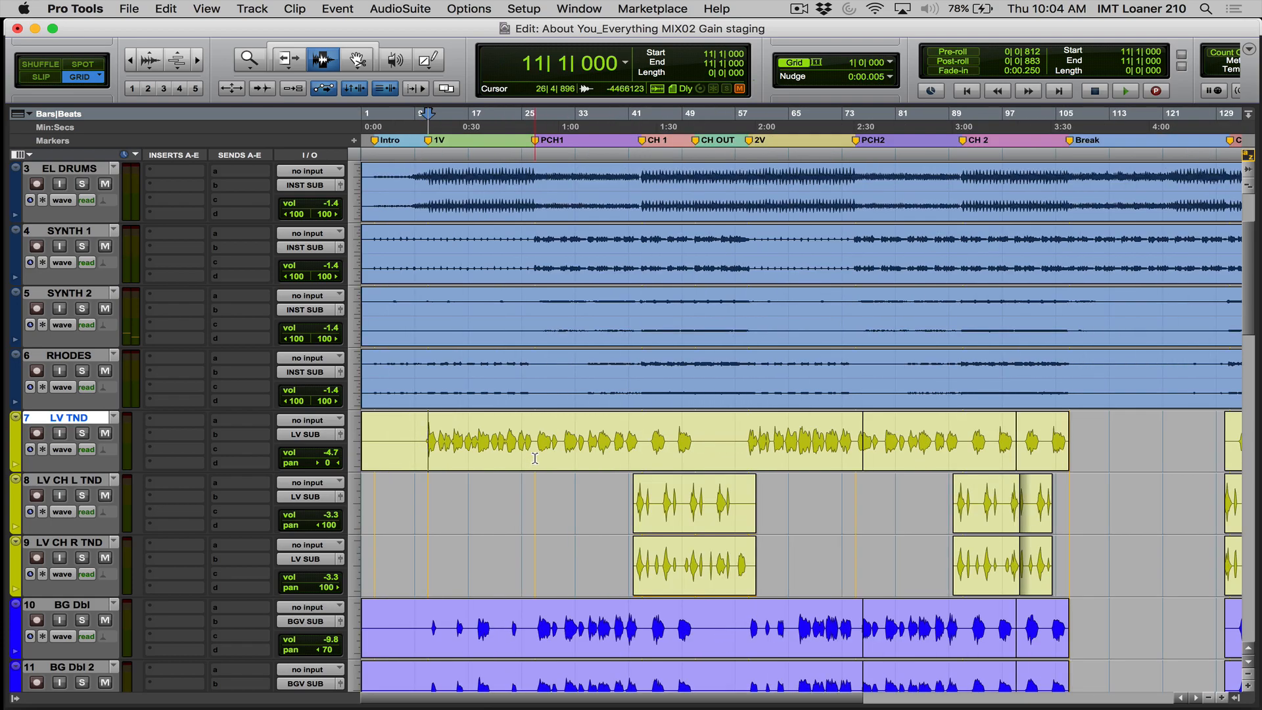
{"action": "left_click", "coordinate": [632, 466]}
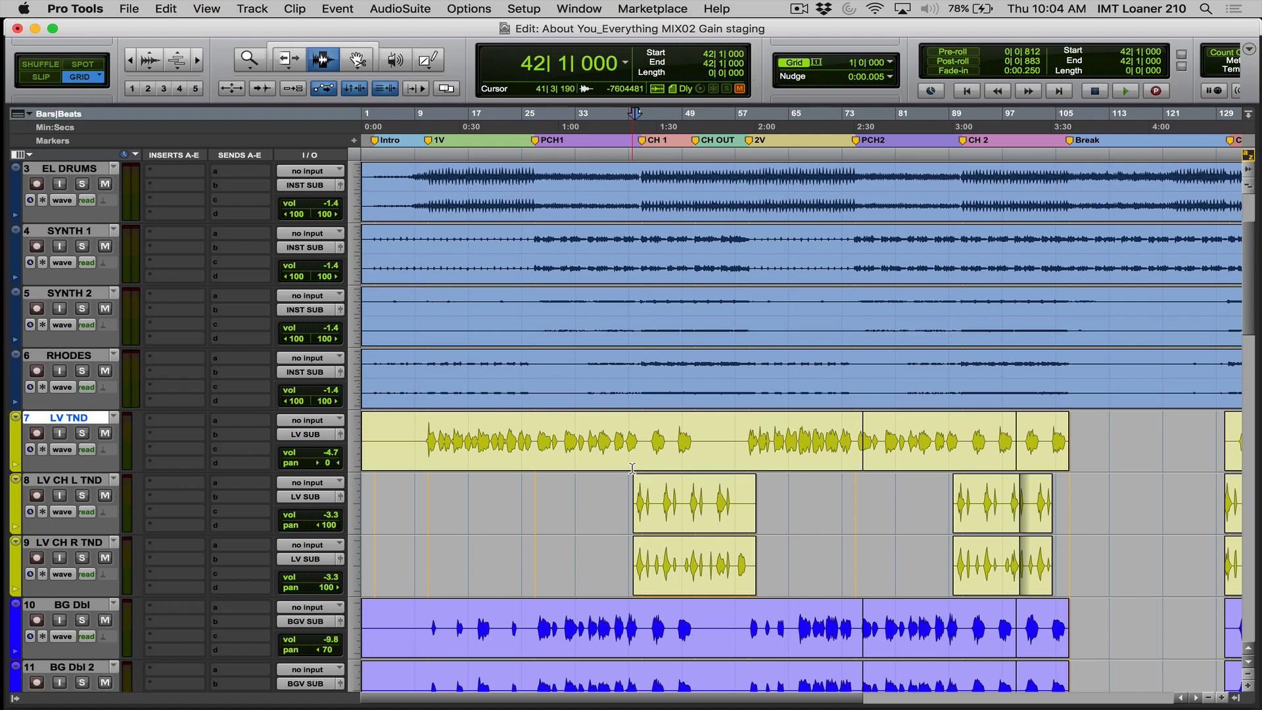
{"action": "scroll", "coordinate": [632, 467], "scroll_direction": "down", "scroll_amount": 3}
{"action": "scroll", "coordinate": [632, 468], "scroll_direction": "up", "scroll_amount": 3}
{"action": "left_click", "coordinate": [319, 453]}
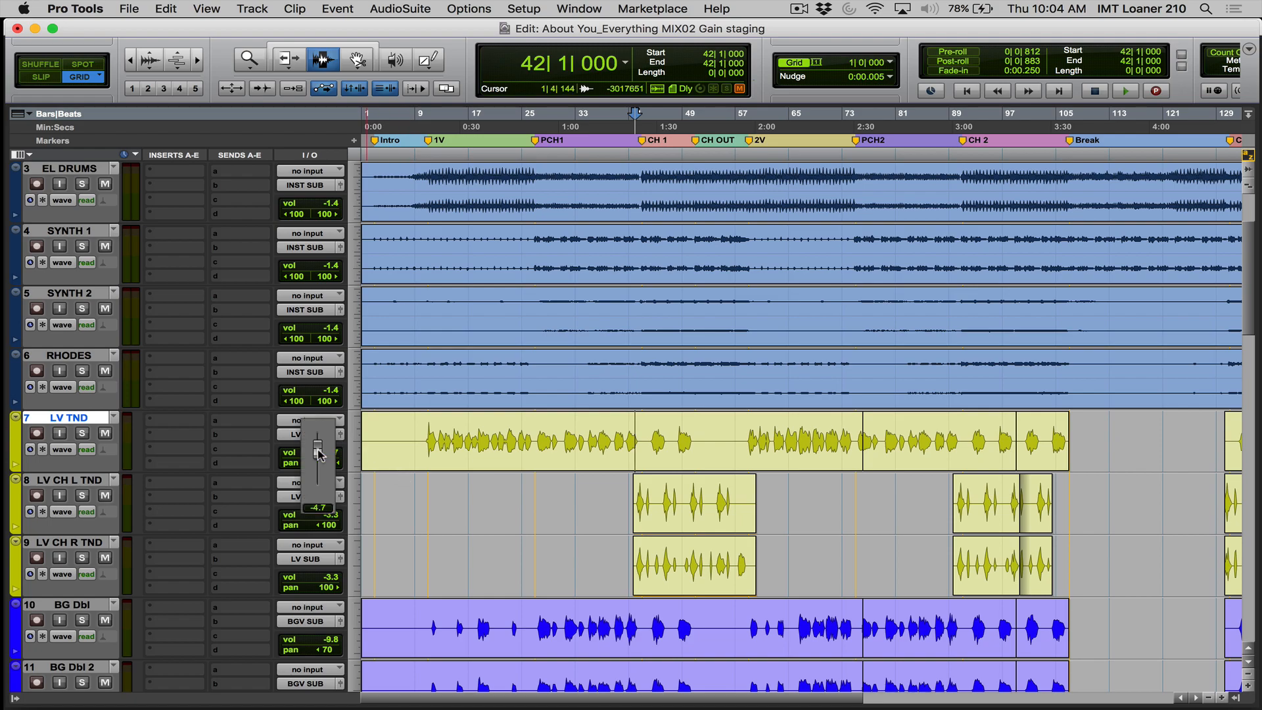
{"action": "left_click_drag", "start_coordinate": [318, 453], "coordinate": [318, 453]}
- Play the opening of verse 1 from bar 10 to judge the lead vocal level
{"action": "key", "text": "super+e"}
{"action": "left_click", "coordinate": [424, 439]}
{"action": "key", "text": "space"}
{"action": "key", "text": "F5"}
{"action": "left_click", "coordinate": [507, 443]}
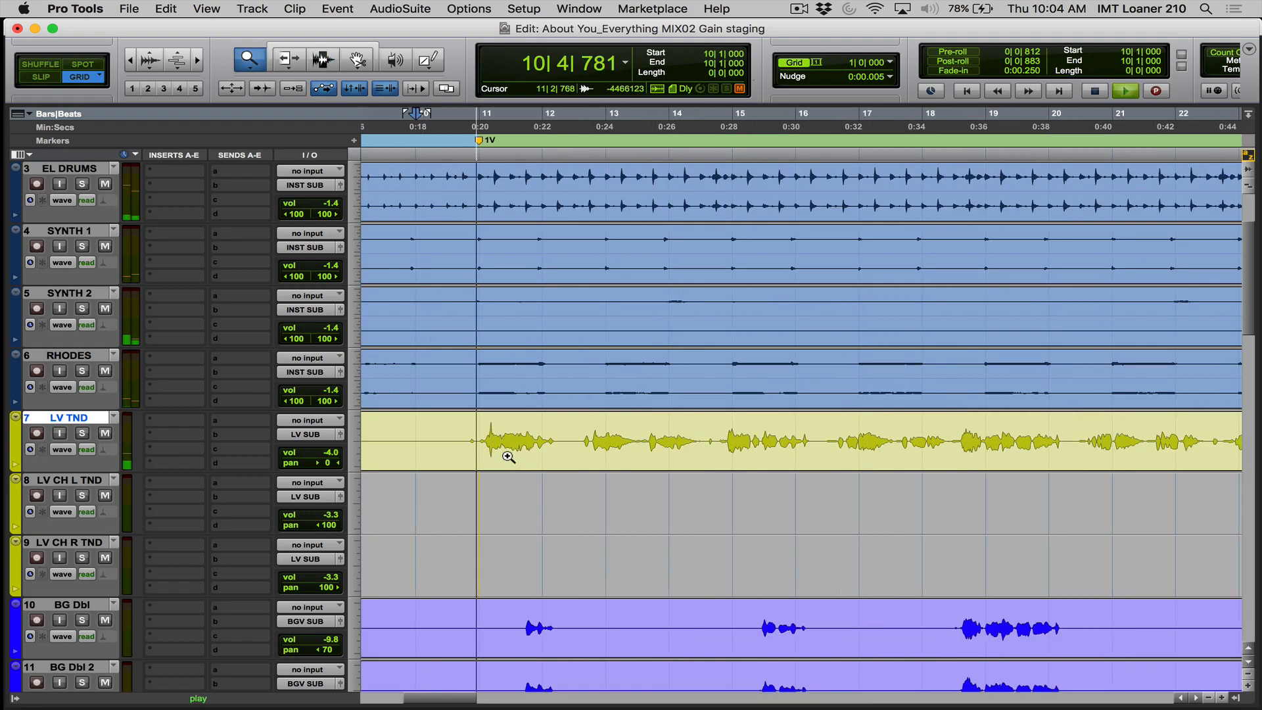
{"action": "left_click", "coordinate": [507, 456], "text": "alt"}
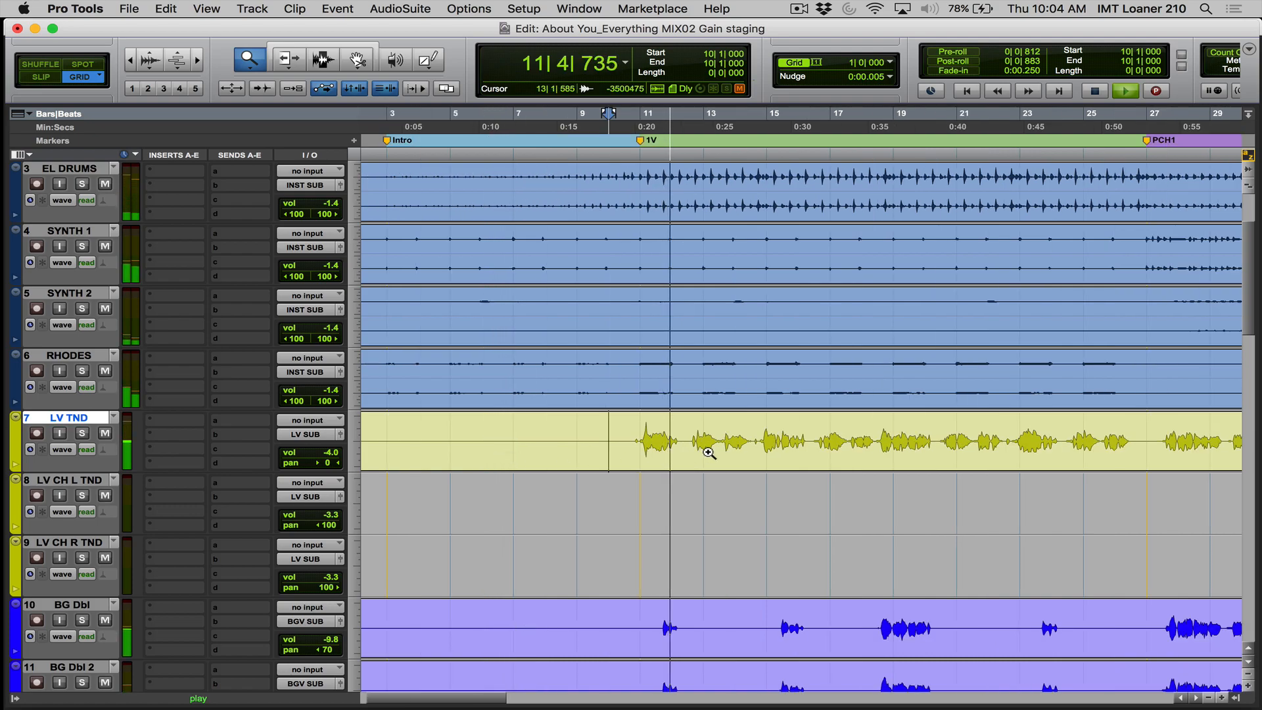
{"action": "left_click", "coordinate": [737, 452], "text": "alt"}
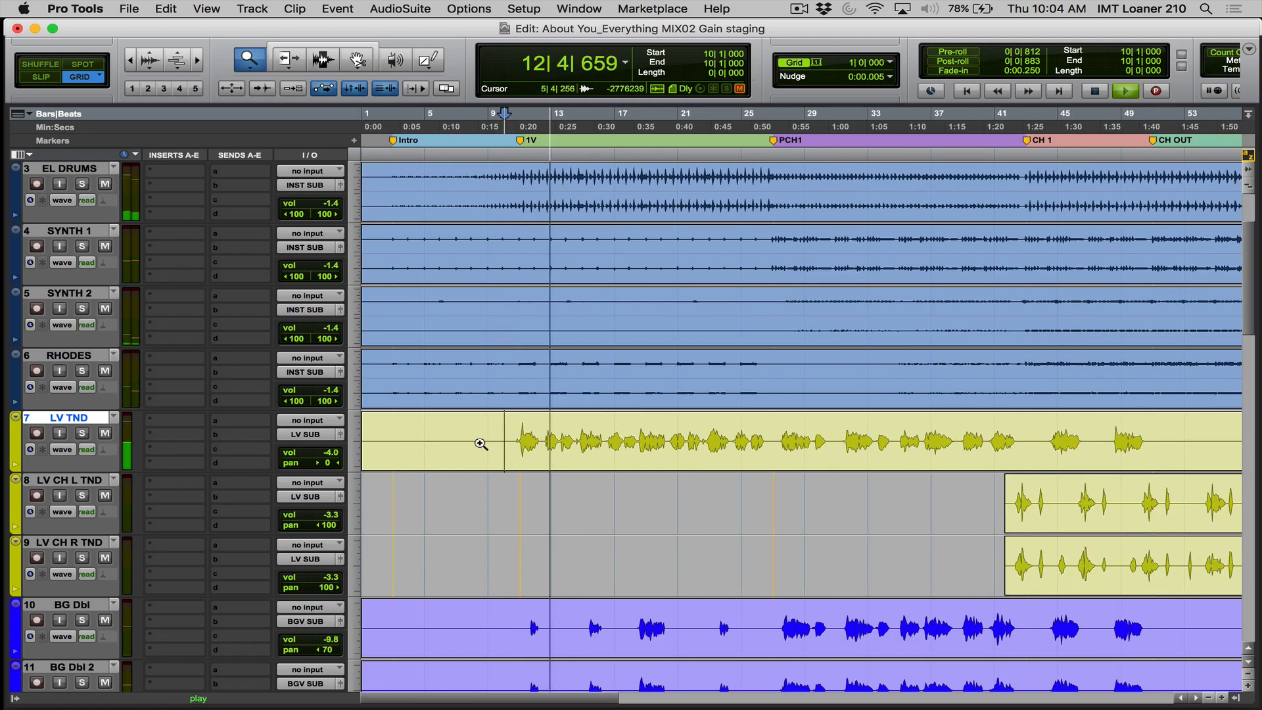
{"action": "key", "text": "space"}
{"action": "key", "text": "F6"}
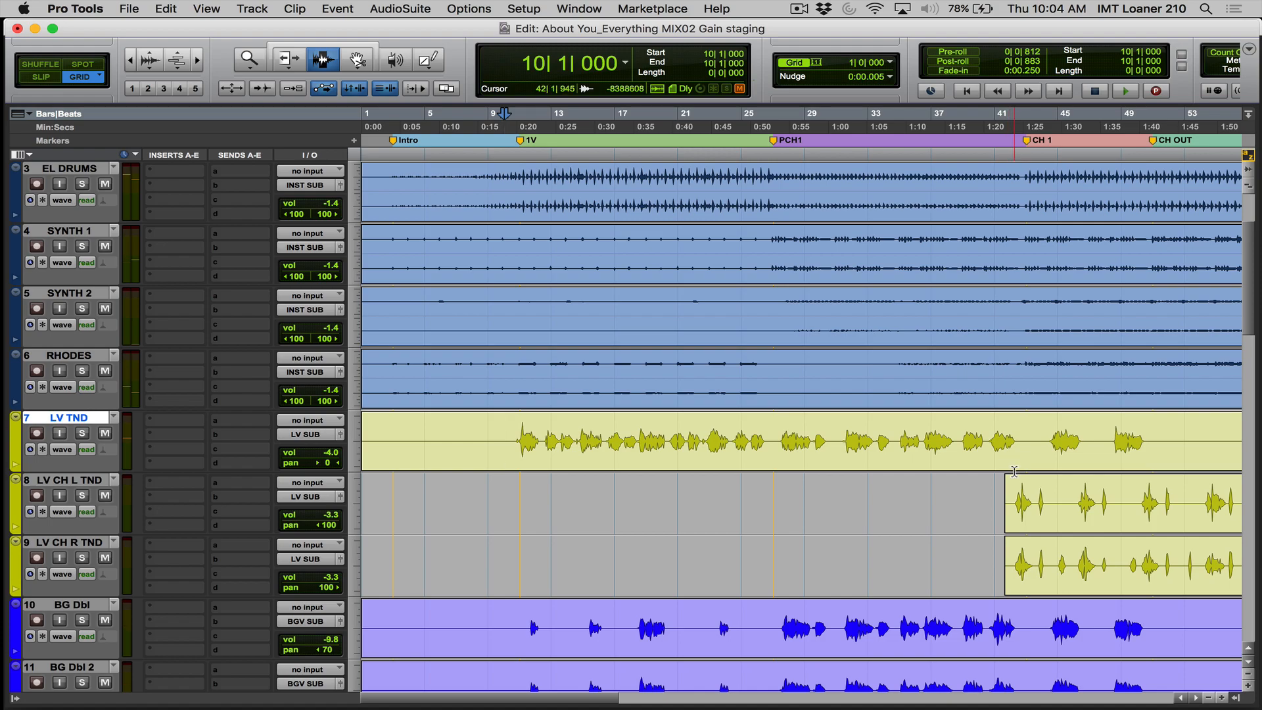
- Play the first chorus from bar 44 to check the lead vocal level
{"action": "left_click", "coordinate": [1047, 441]}
{"action": "key", "text": "space"}
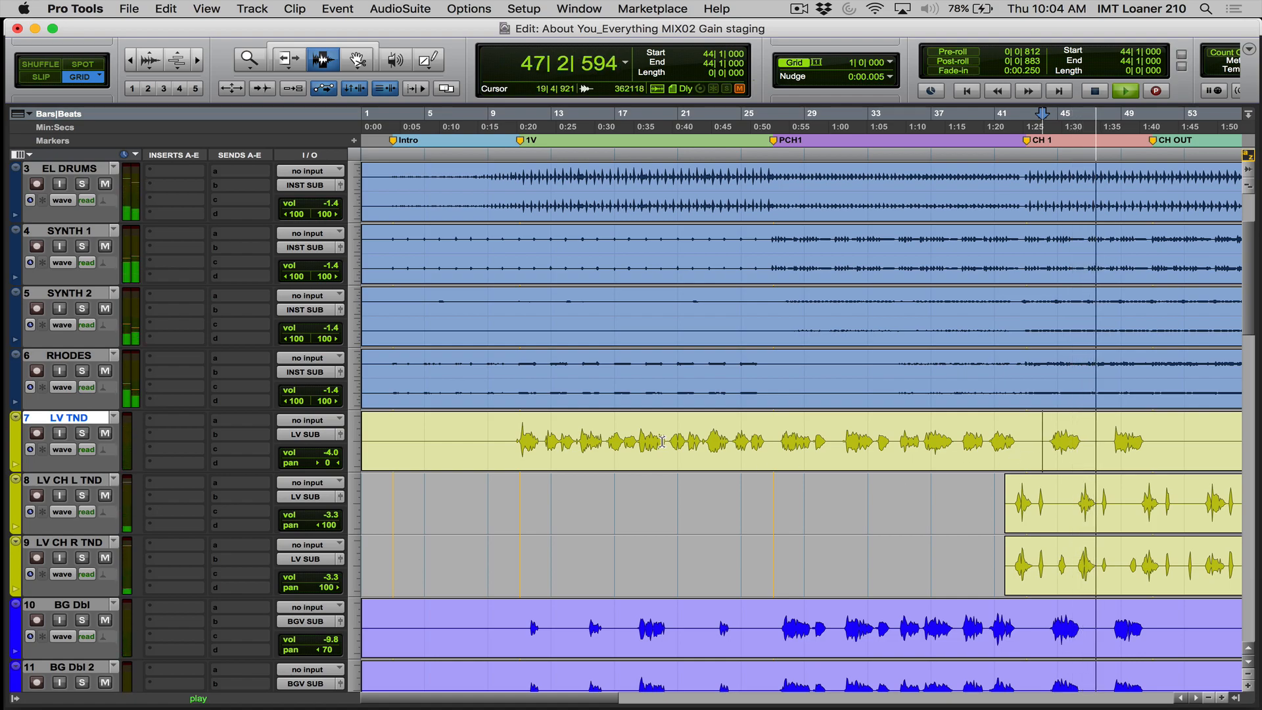
{"action": "key", "text": "space"}
- Set the LV TND track's volume to -3.4 dB and audition it in chorus 1 and at the start of verse 1
{"action": "left_click", "coordinate": [306, 450]}
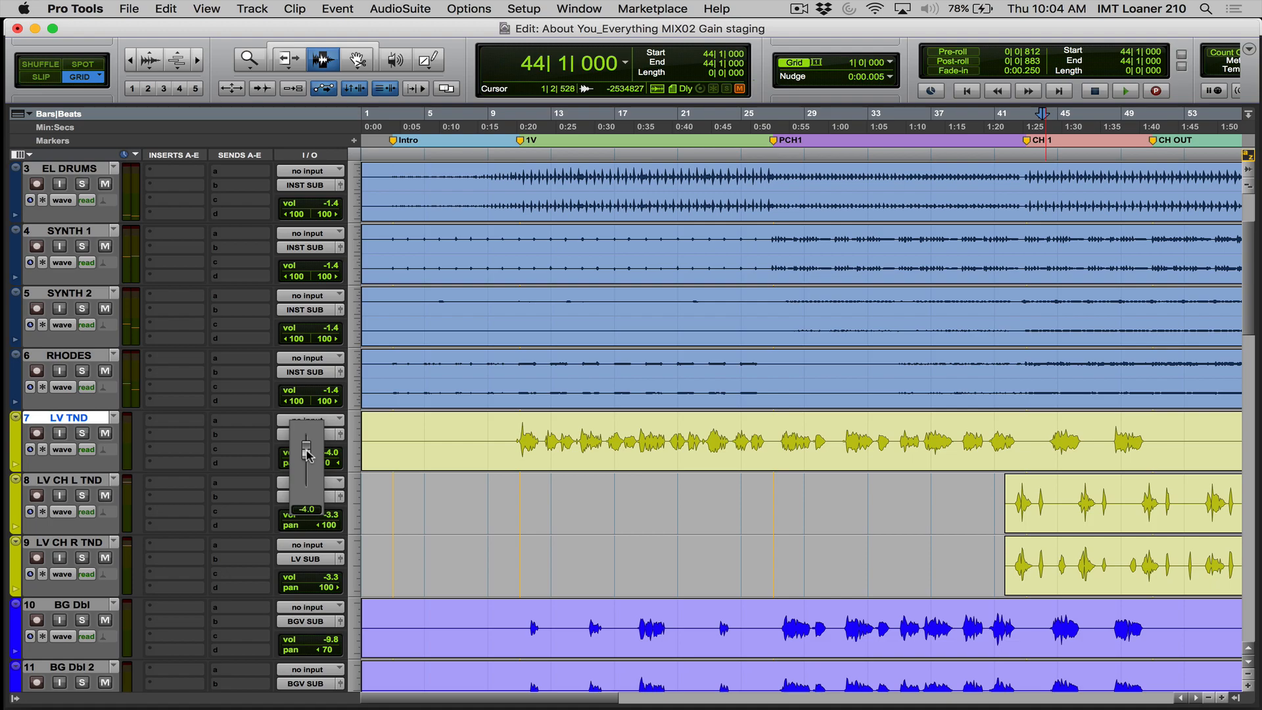
{"action": "left_click_drag", "start_coordinate": [305, 449], "coordinate": [307, 450]}
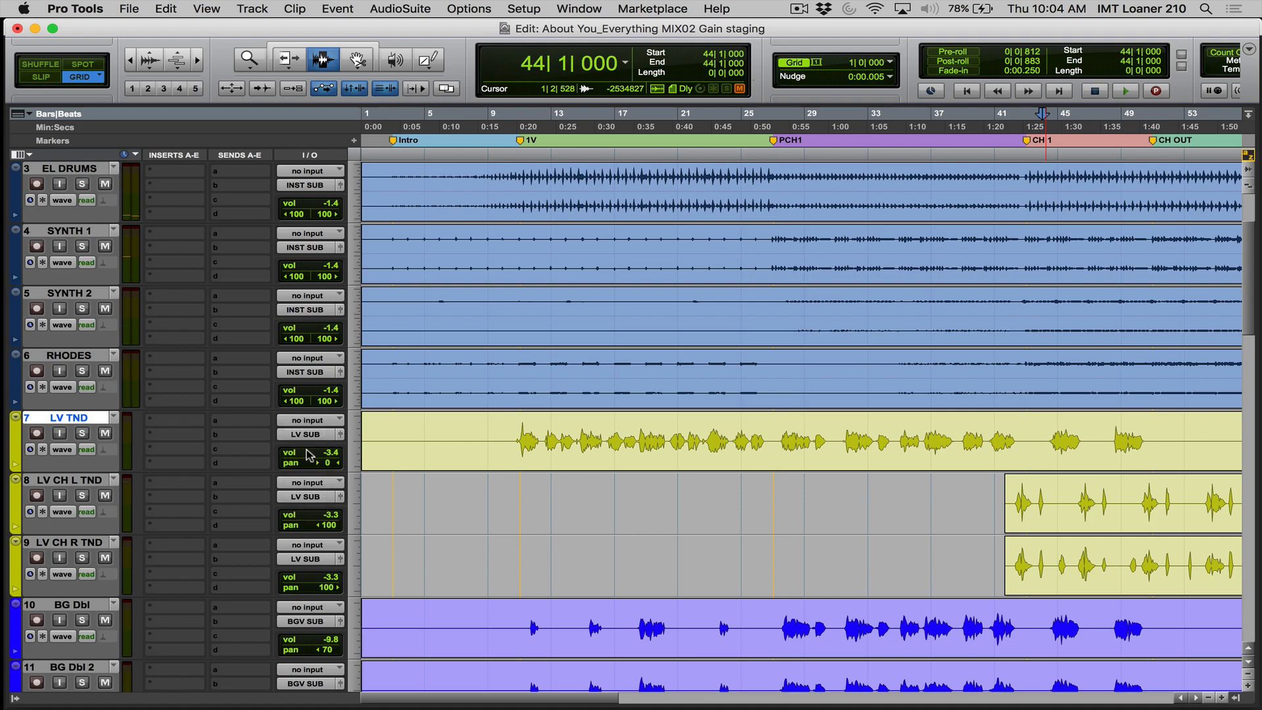
{"action": "key", "text": "space"}
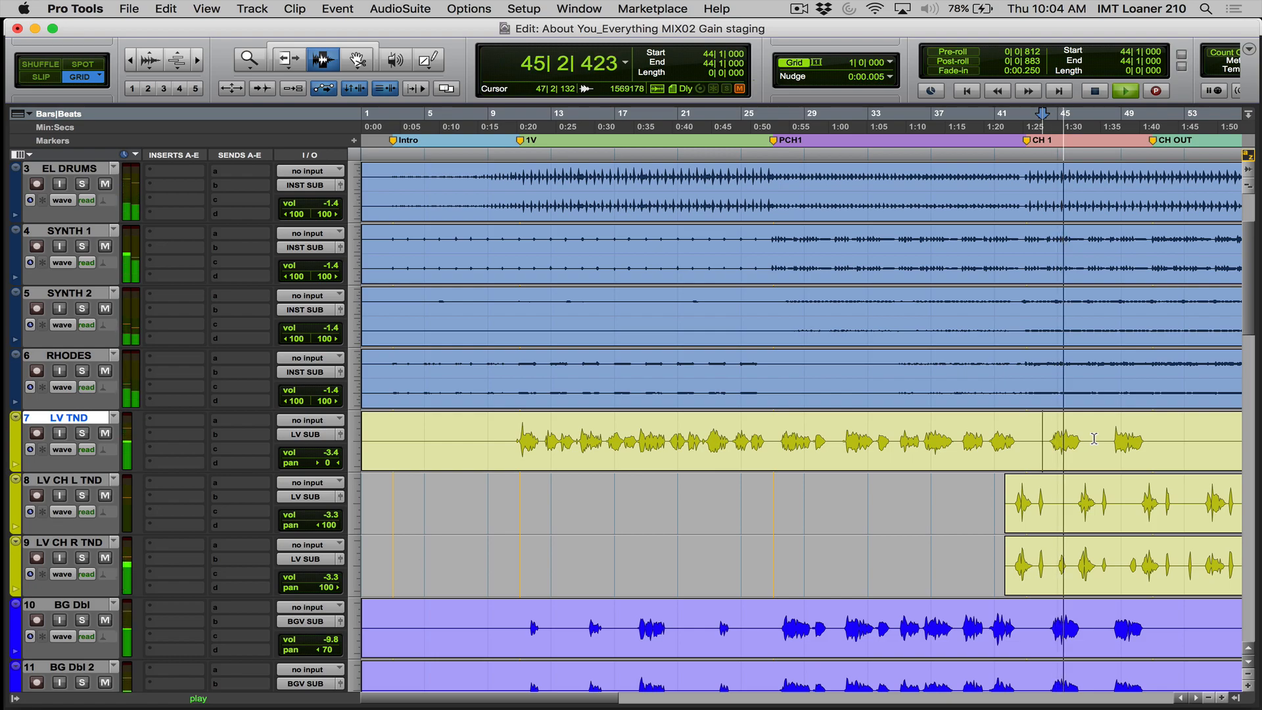
{"action": "key", "text": "space"}
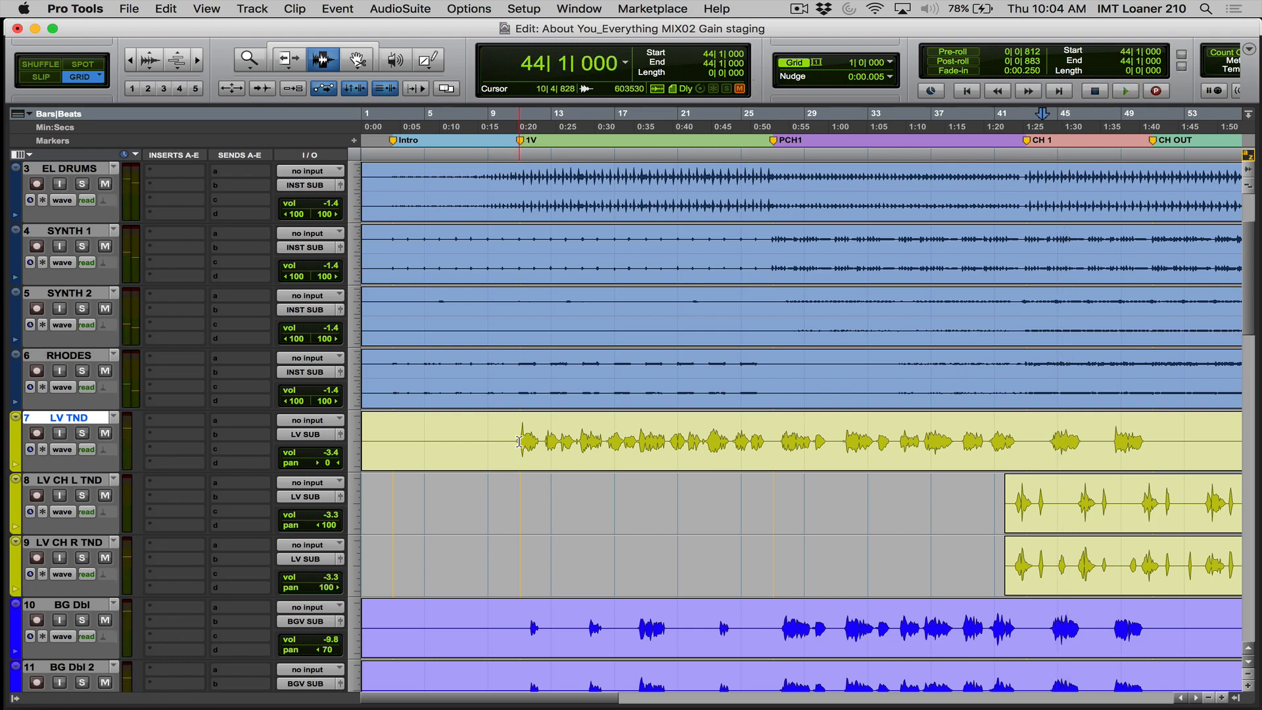
{"action": "left_click", "coordinate": [518, 441]}
{"action": "key", "text": "space"}
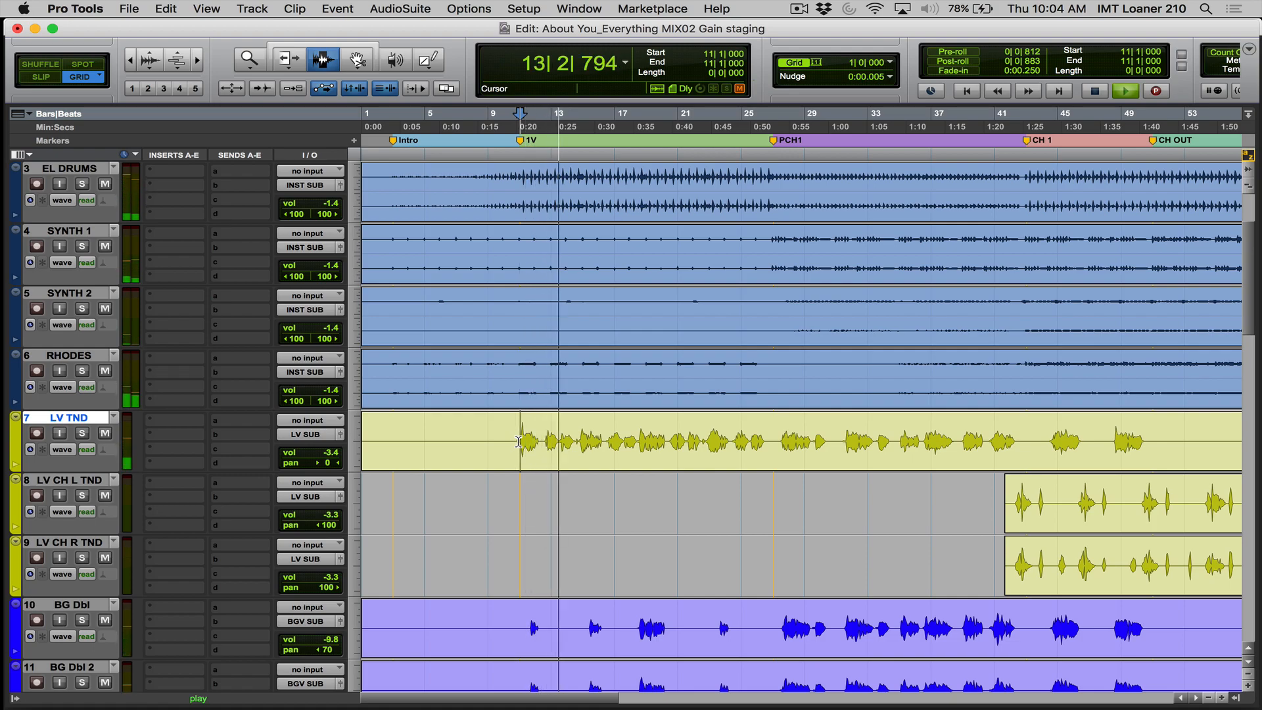
{"action": "key", "text": "space"}
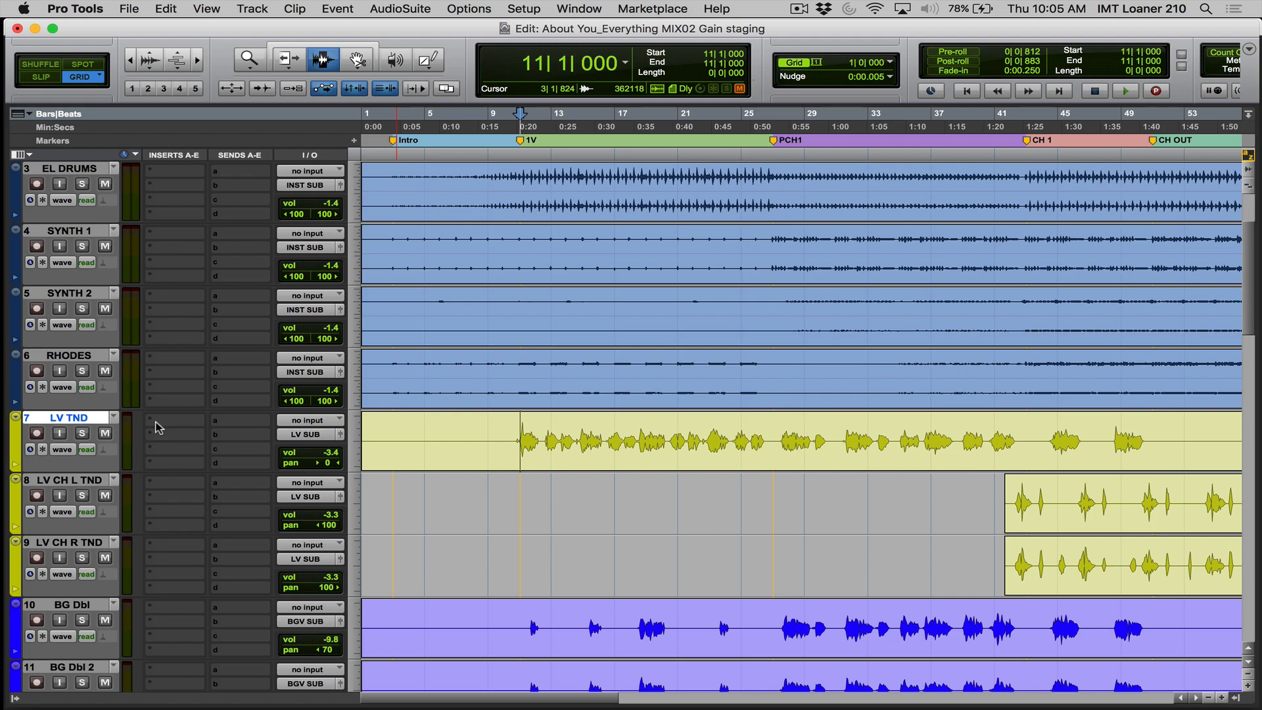
- Insert the EQ3 1-Band (mono) plug-in in the first insert slot of the LV TND track
{"action": "left_click", "coordinate": [158, 427]}
{"action": "mouse_move", "coordinate": [200, 452]}
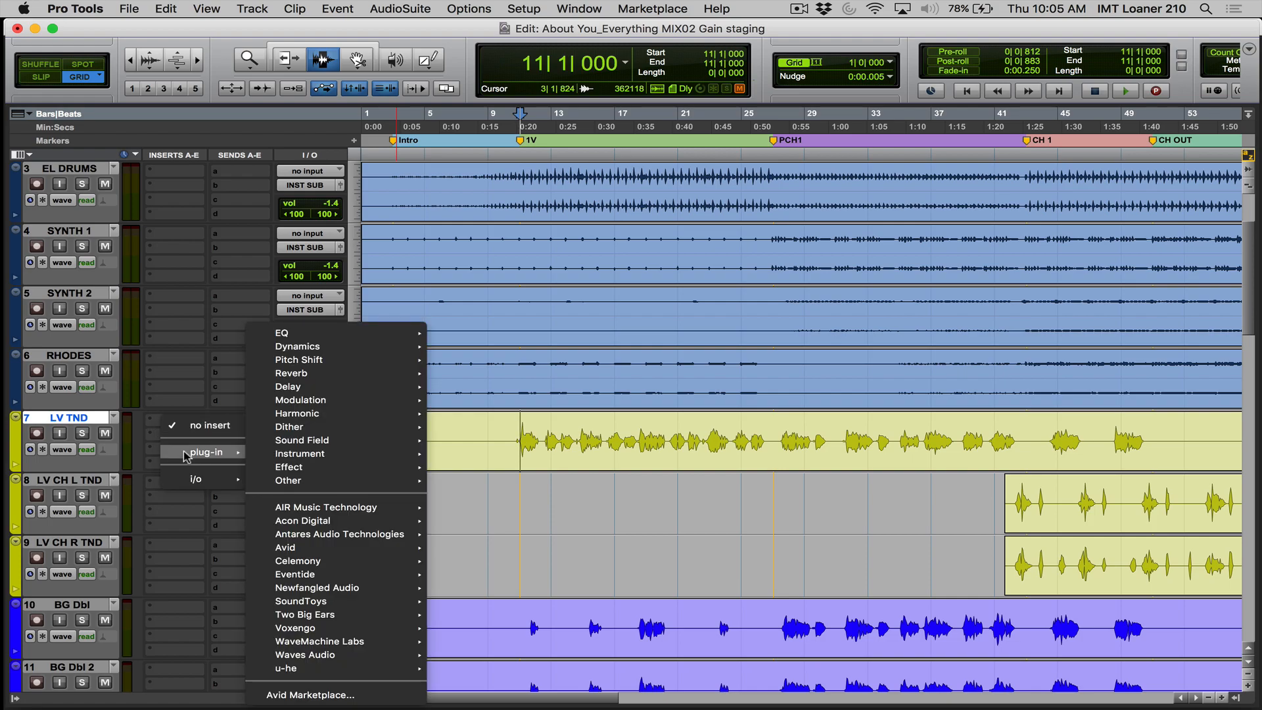
{"action": "mouse_move", "coordinate": [299, 343]}
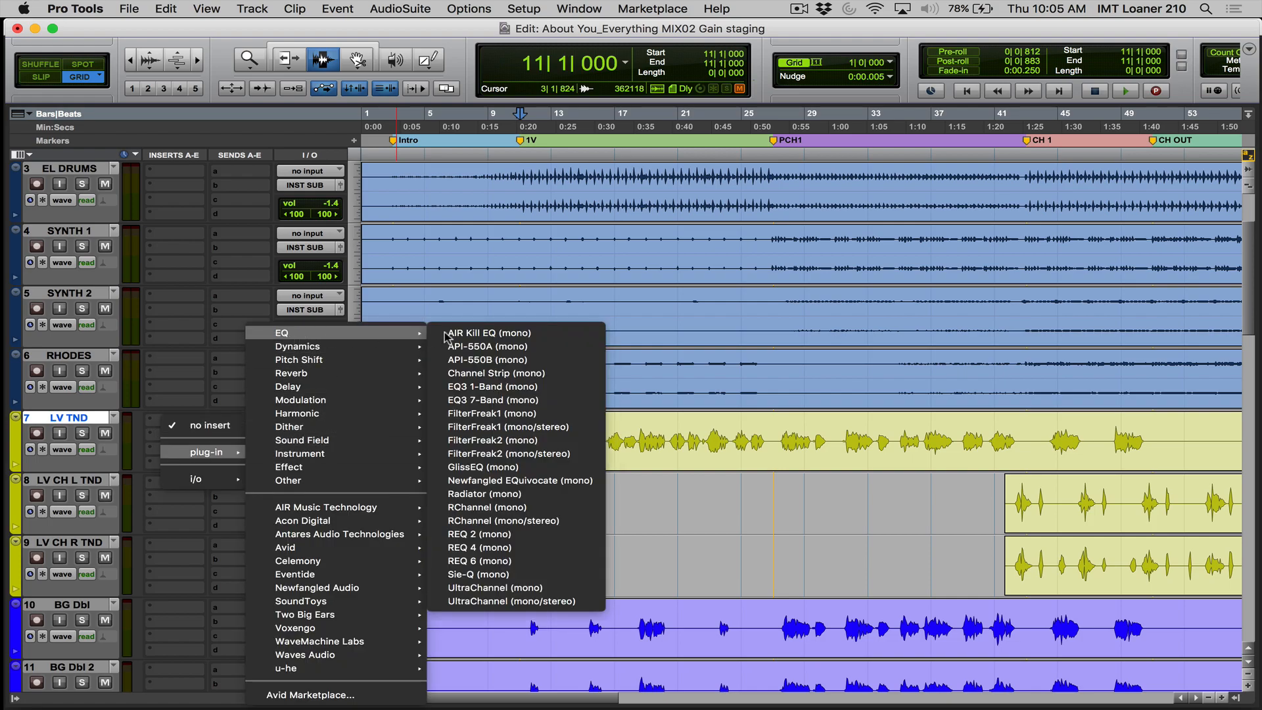
{"action": "left_click", "coordinate": [464, 388]}
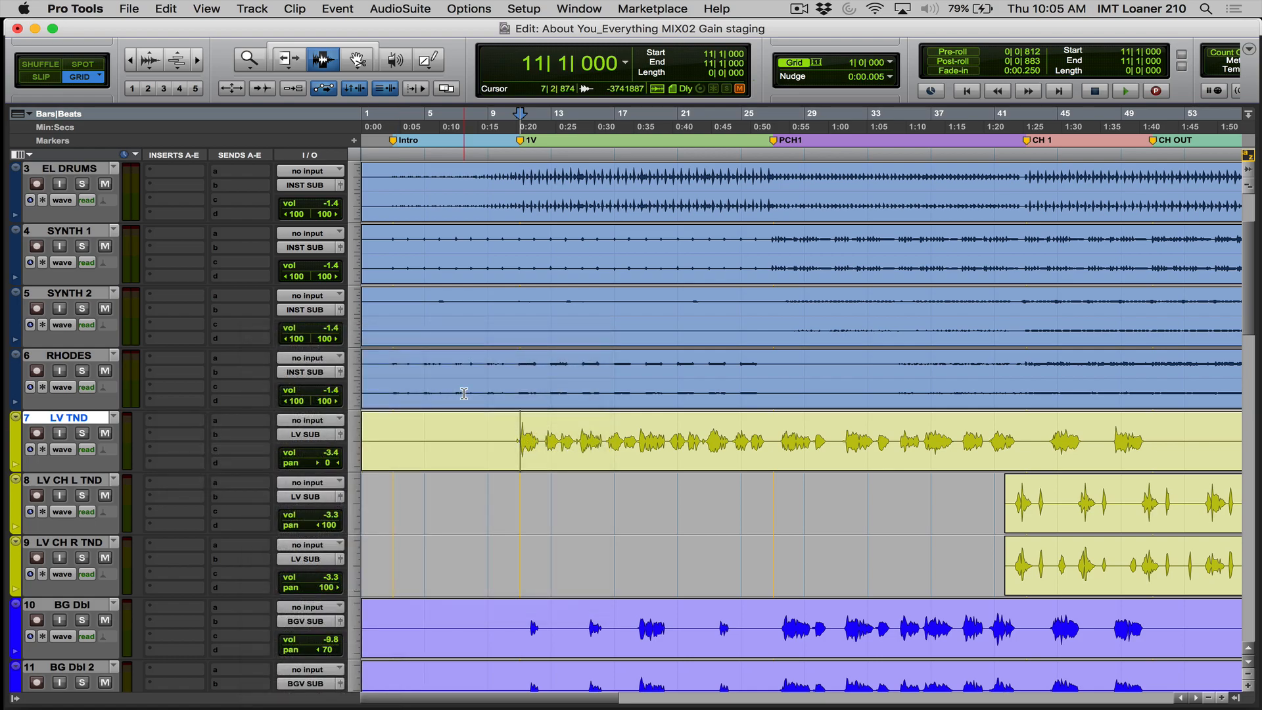
- Solo the LV TND track and play it from bar 11, repositioning the EQ window
{"action": "left_click", "coordinate": [81, 435]}
{"action": "left_click_drag", "start_coordinate": [539, 434], "coordinate": [514, 500]}
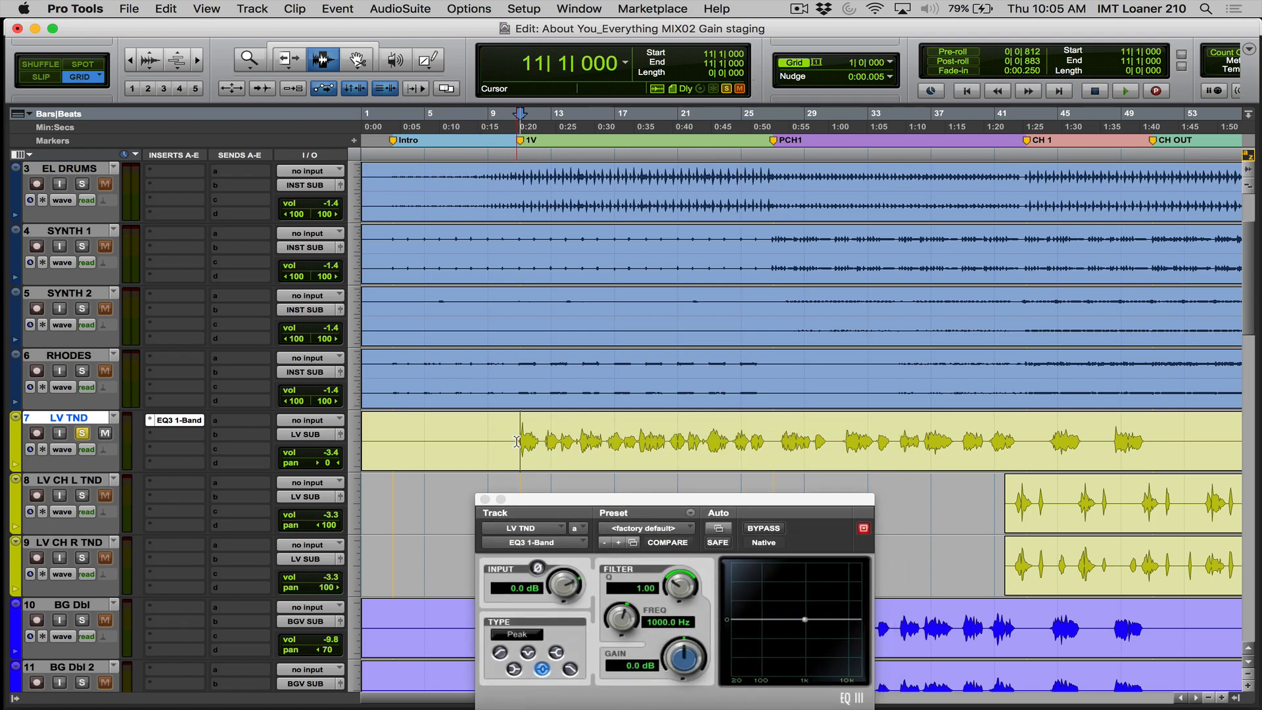
{"action": "key", "text": "space"}
{"action": "left_click_drag", "start_coordinate": [554, 508], "coordinate": [464, 377]}
{"action": "key", "text": "space"}
- Set the EQ to a High-Pass filter at 104.1 Hz and compare it with the bypassed sound during playback
{"action": "left_click", "coordinate": [409, 523]}
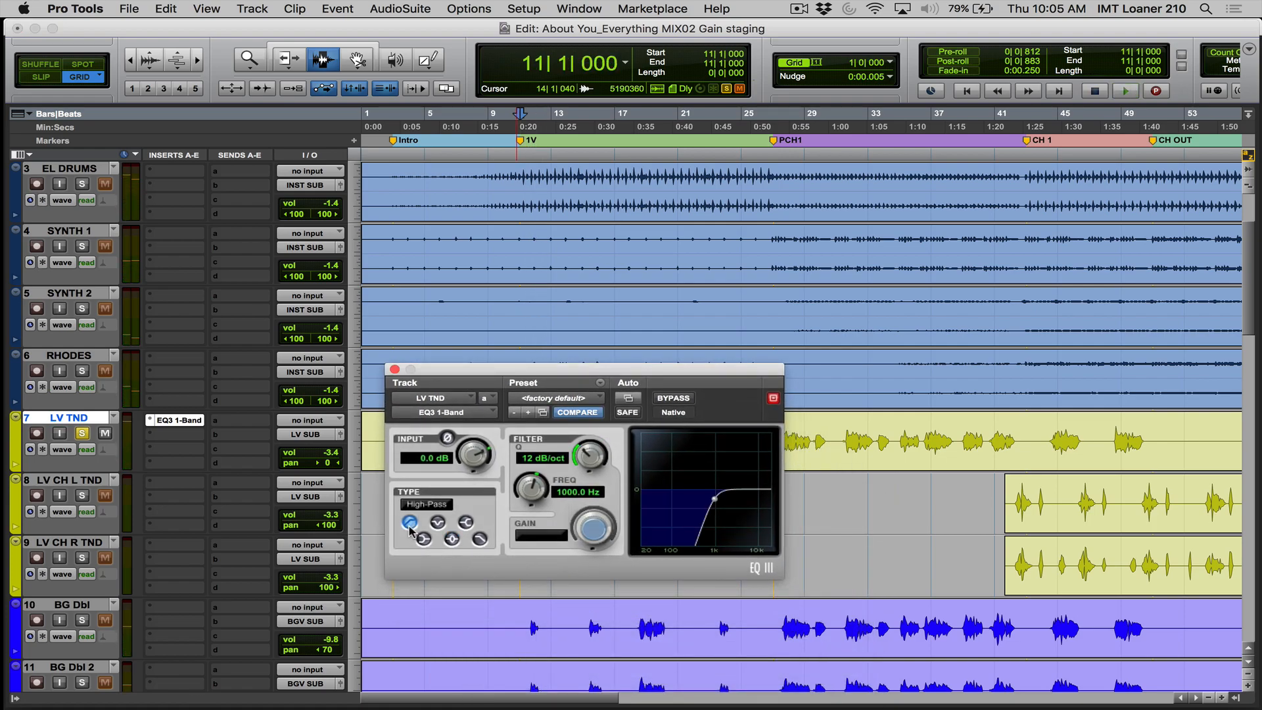
{"action": "left_click_drag", "start_coordinate": [534, 487], "coordinate": [488, 518]}
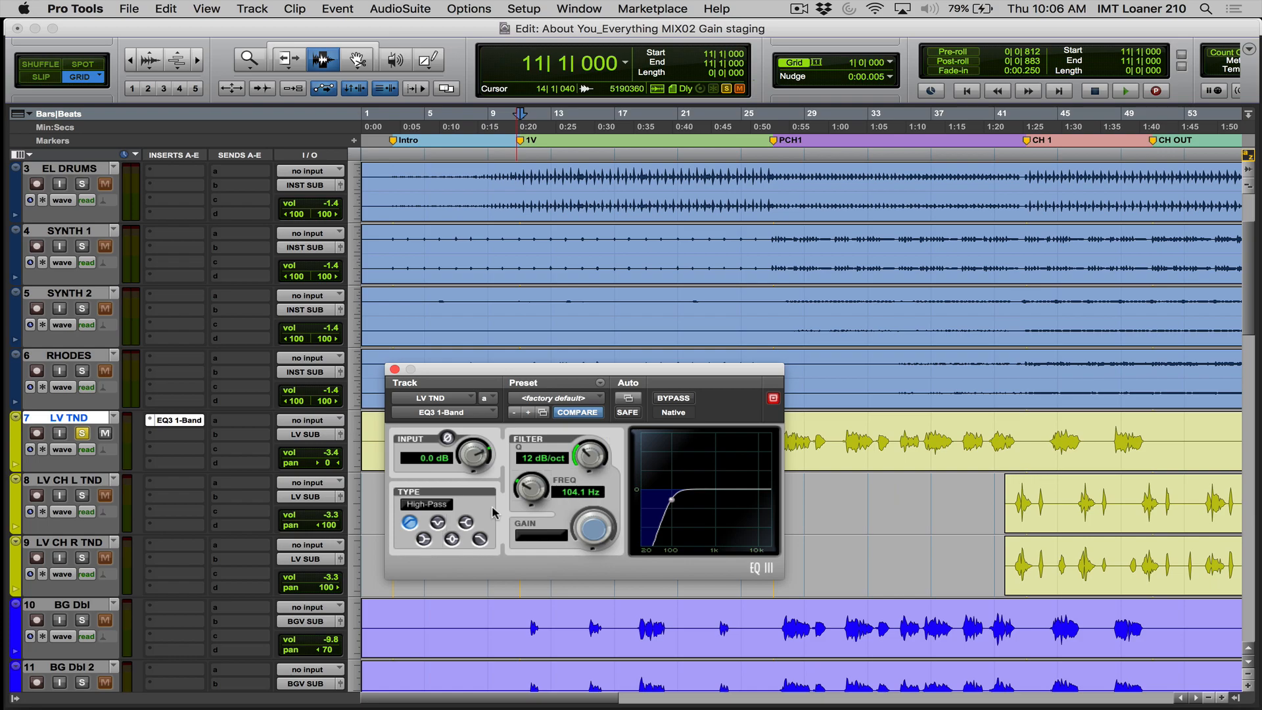
{"action": "key", "text": "space"}
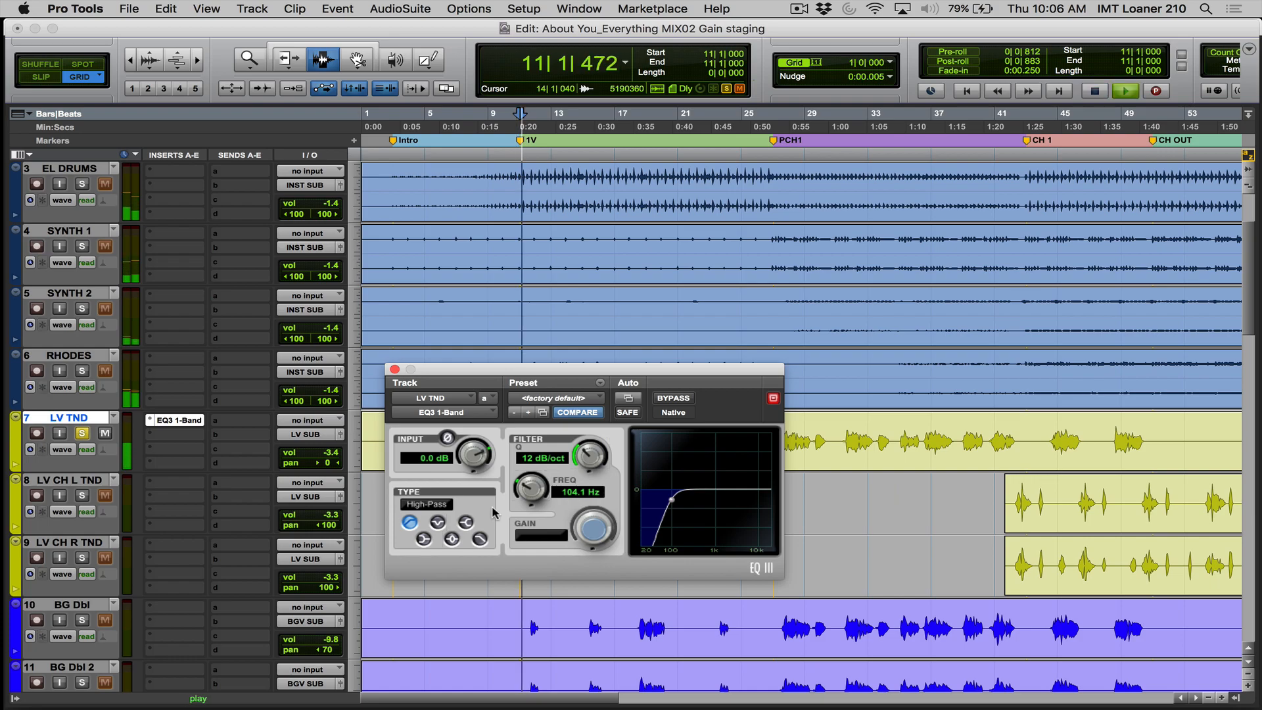
{"action": "left_click", "coordinate": [673, 399]}
{"action": "left_click", "coordinate": [673, 399]}
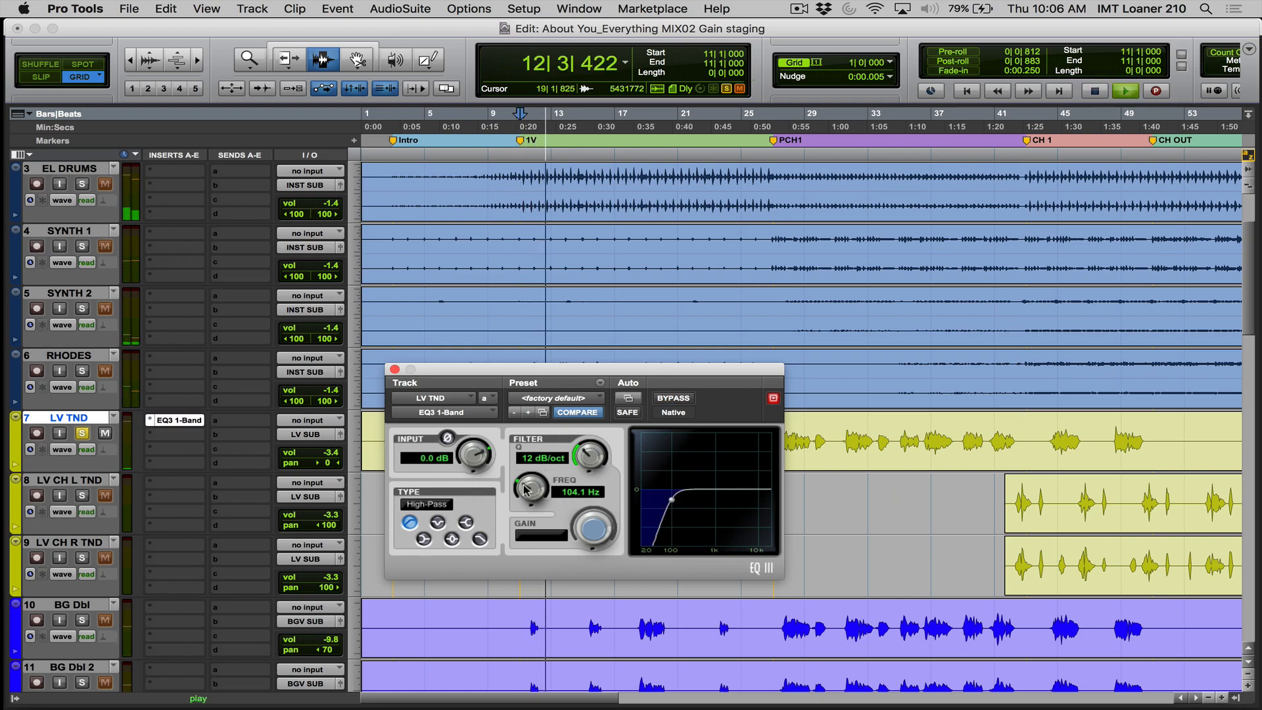
- Set the high-pass frequency to 160.3 Hz and unsolo the LV TND track to hear it in the full mix
{"action": "left_click_drag", "start_coordinate": [526, 488], "coordinate": [503, 489]}
{"action": "key", "text": "space"}
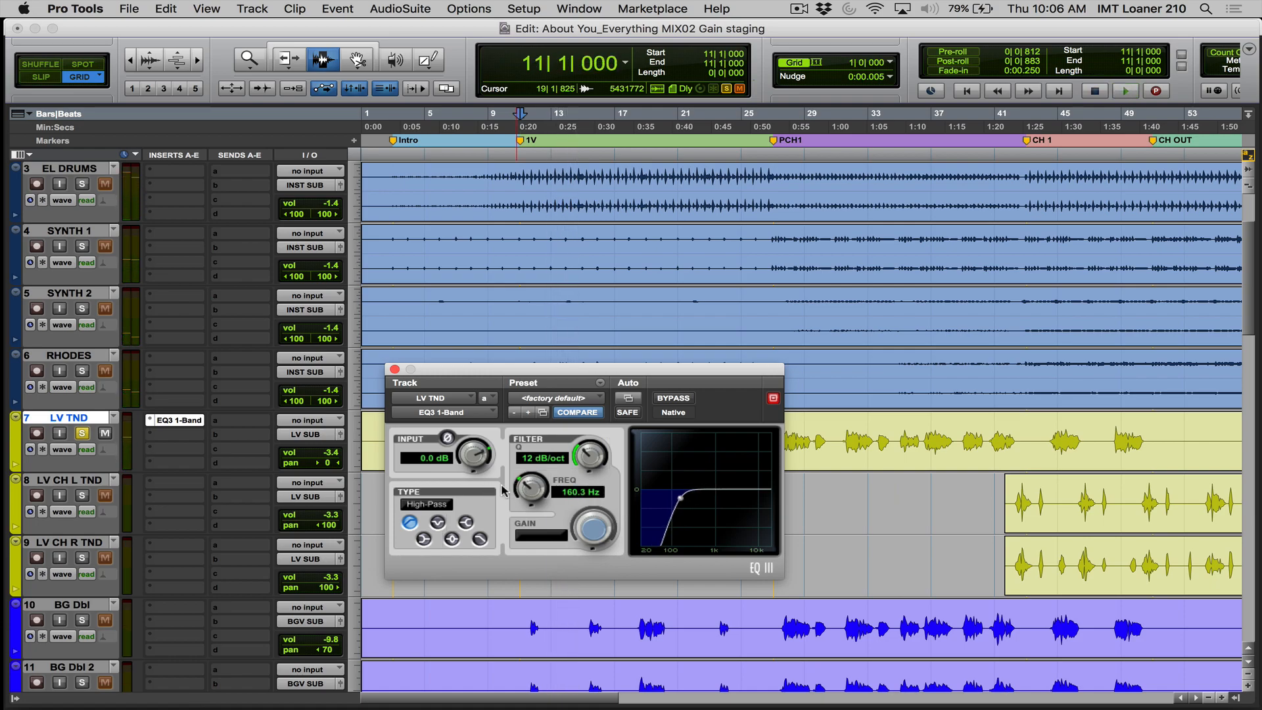
{"action": "left_click", "coordinate": [82, 435]}
{"action": "key", "text": "space"}
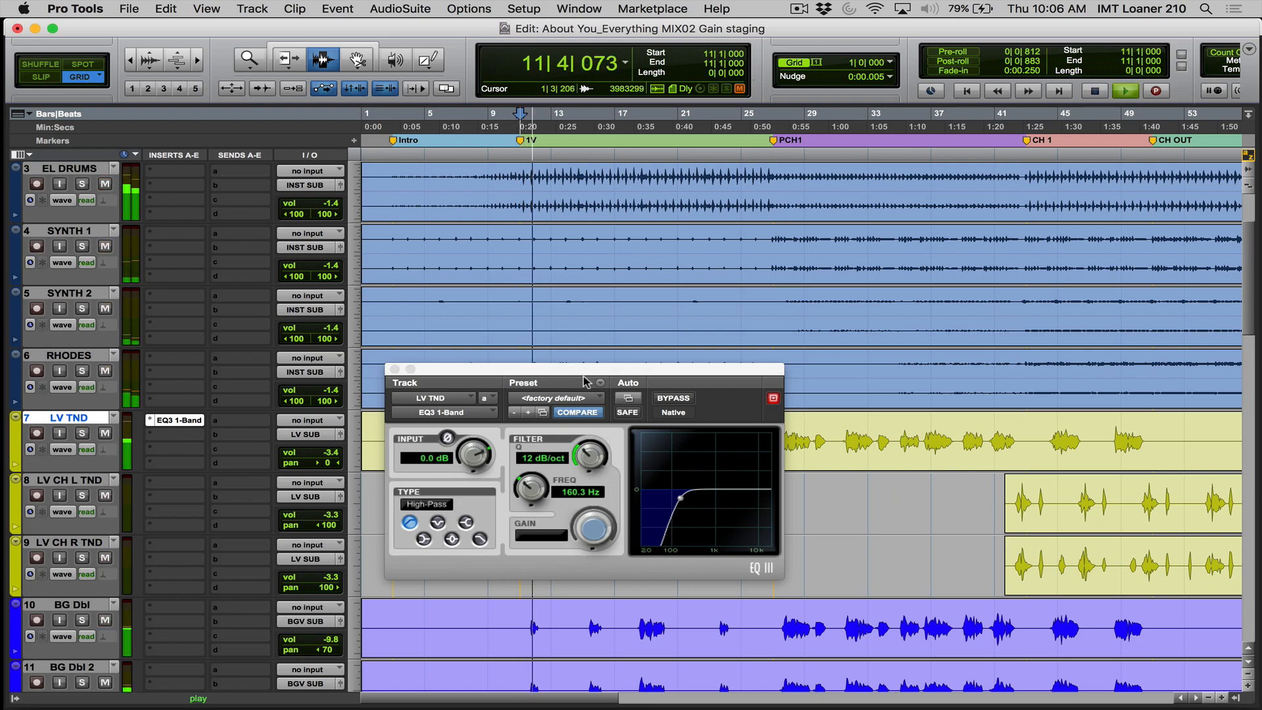
- Compare the LV TND EQ with its bypassed sound in the full mix and set the high-pass frequency to 152.2 Hz
{"action": "left_click", "coordinate": [677, 399]}
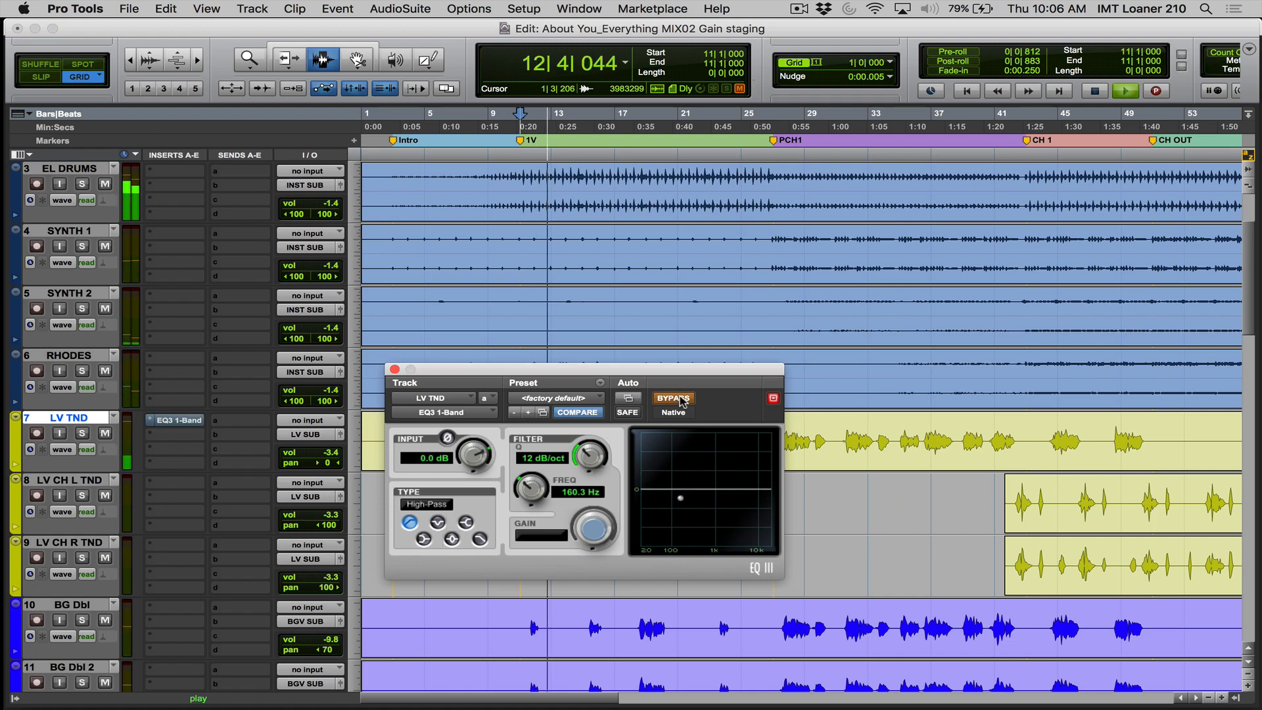
{"action": "left_click", "coordinate": [679, 399]}
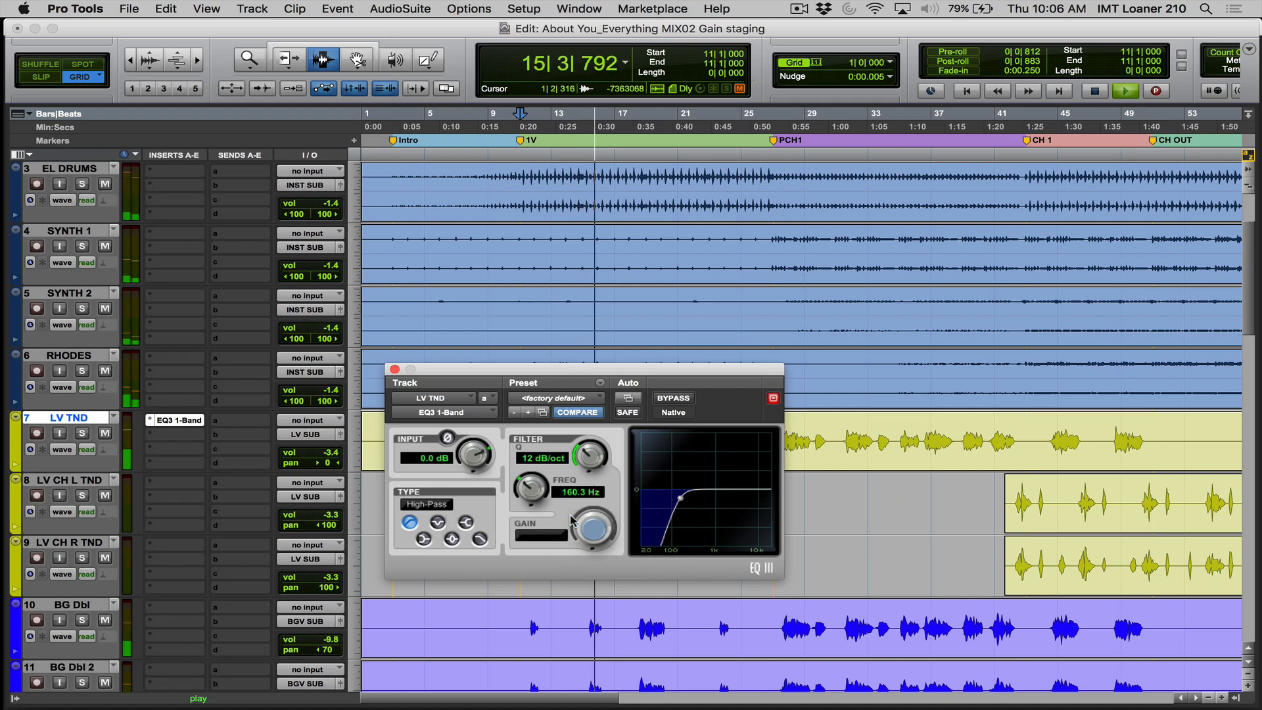
{"action": "left_click_drag", "start_coordinate": [523, 492], "coordinate": [522, 496]}
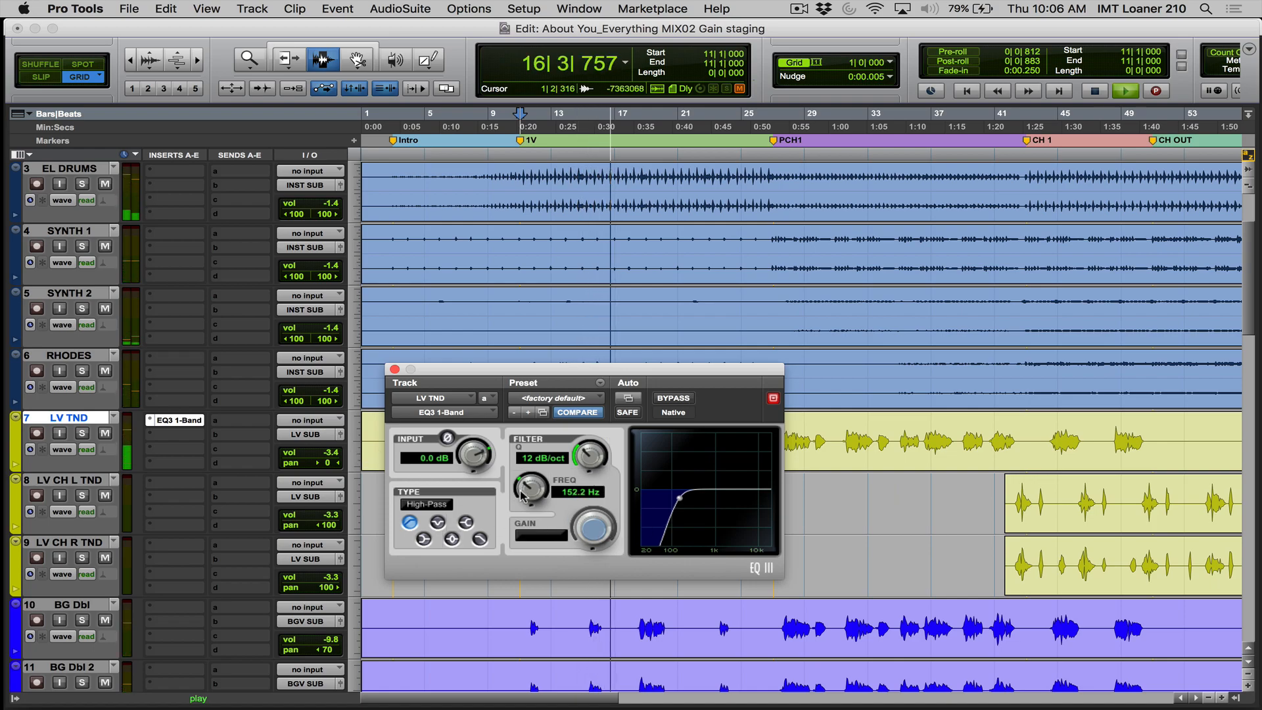
{"action": "key", "text": "space"}
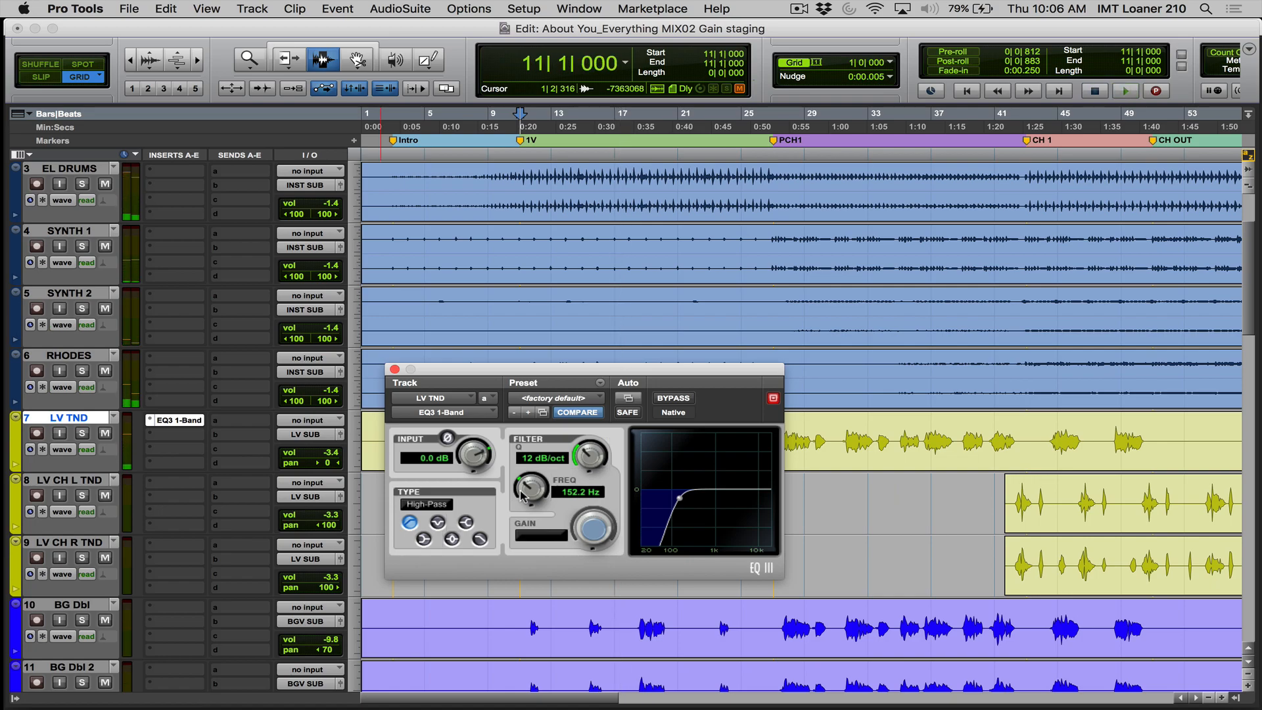
- Solo LV TND together with BASS and compare the vocal's EQ bypassed and active during playback from bar 11
{"action": "left_click", "coordinate": [83, 434]}
{"action": "scroll", "coordinate": [83, 439], "scroll_direction": "up", "scroll_amount": 2}
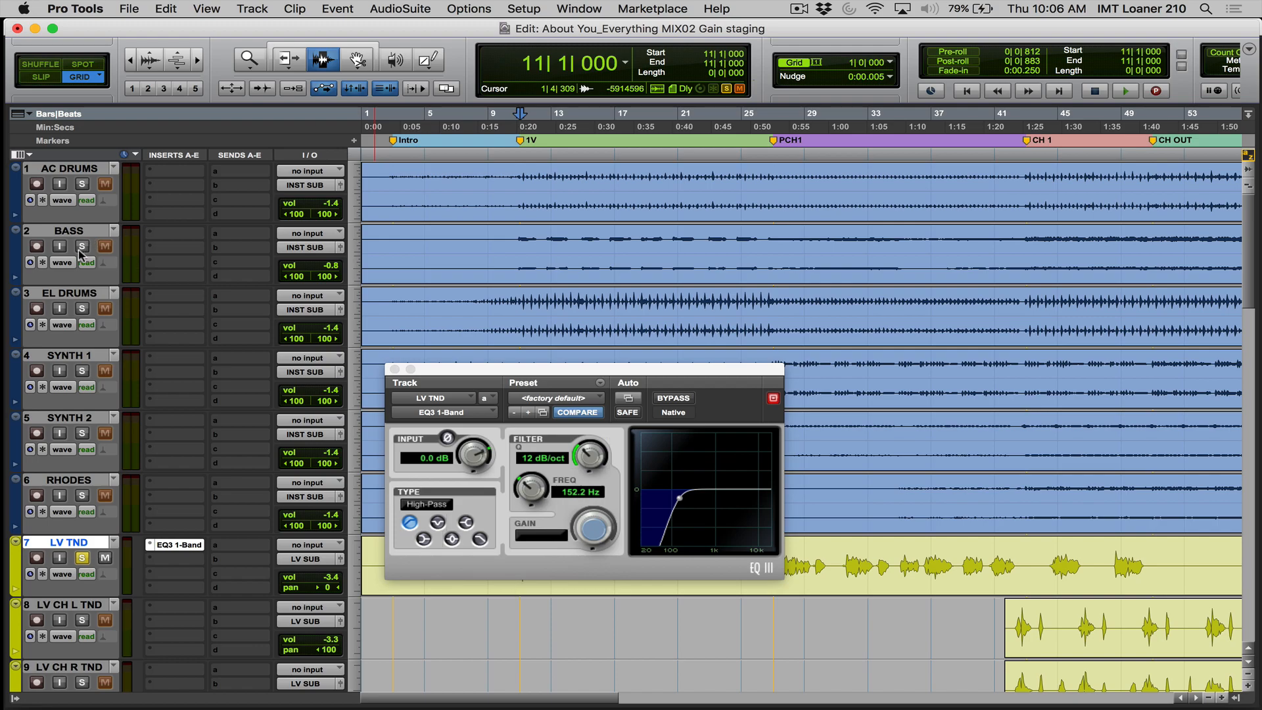
{"action": "key", "text": "space"}
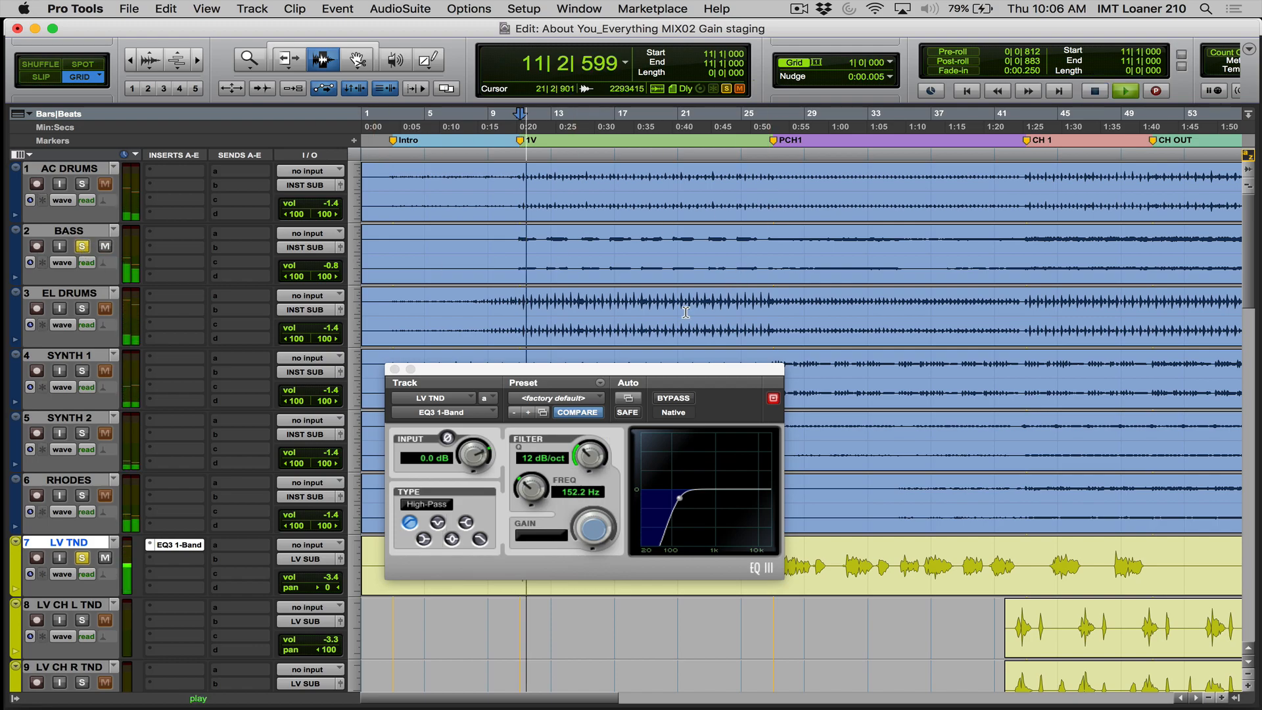
{"action": "left_click", "coordinate": [675, 399]}
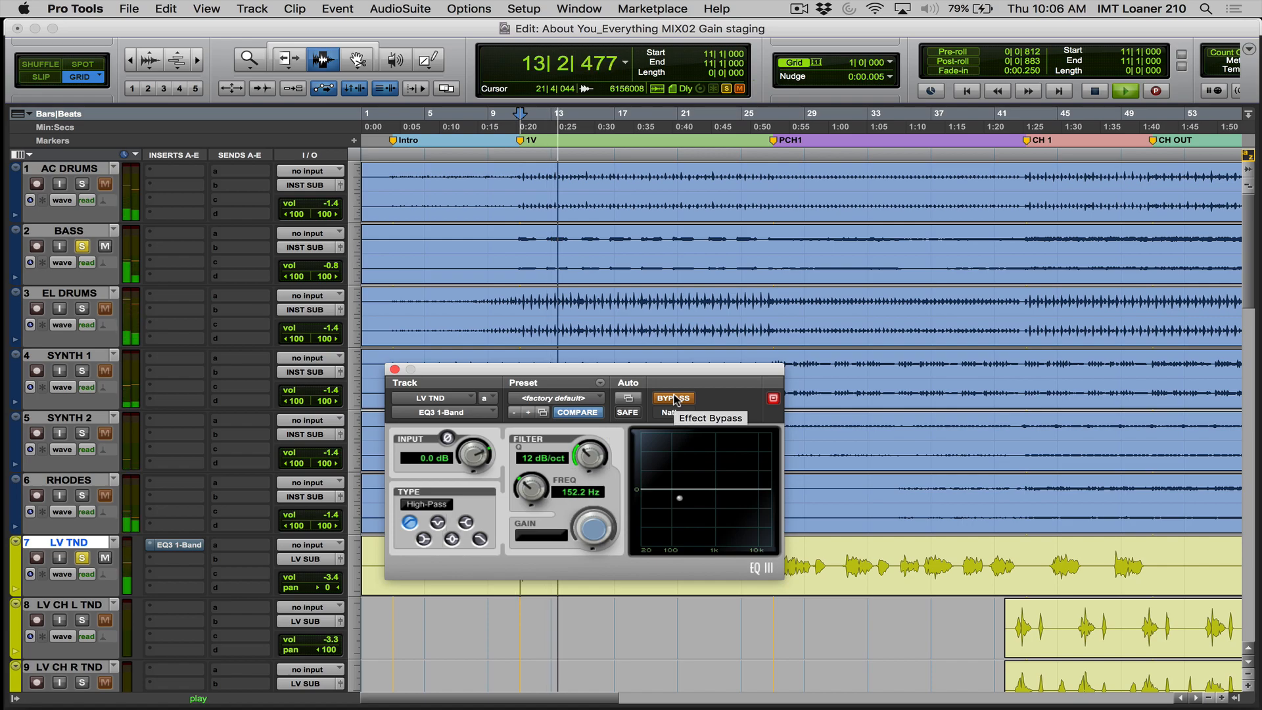
{"action": "left_click", "coordinate": [676, 399]}
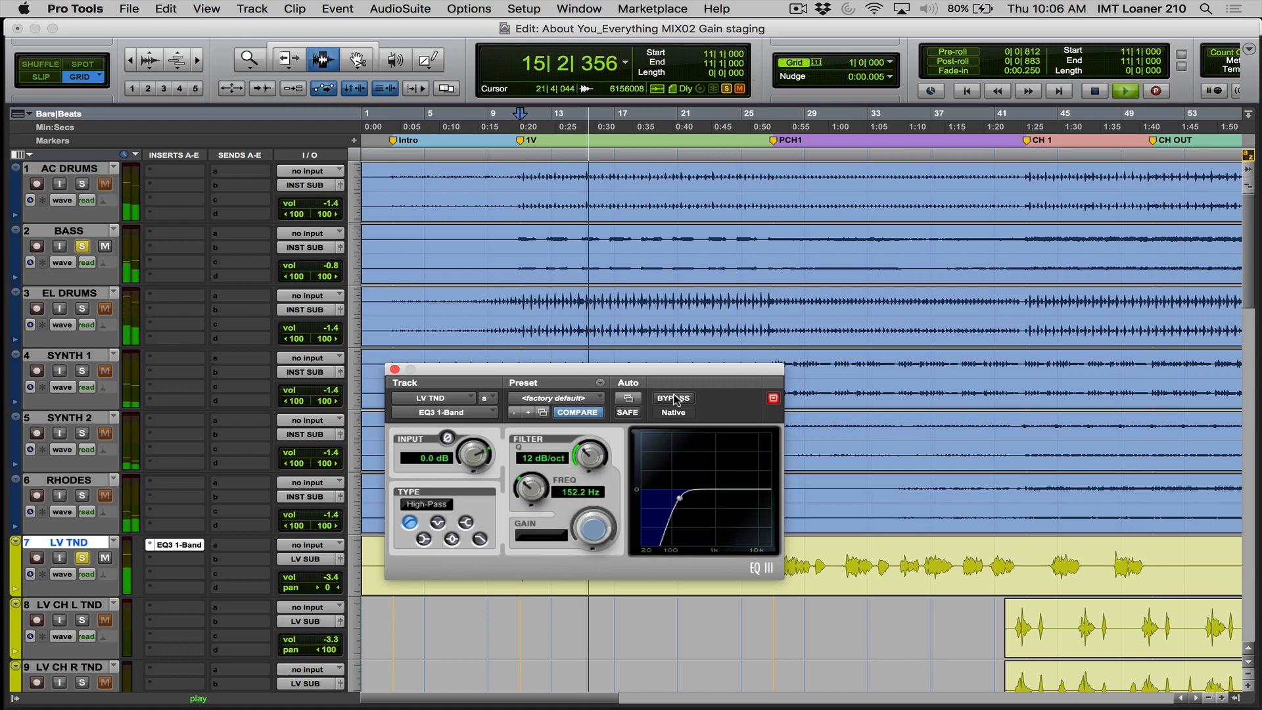
{"action": "key", "text": "space"}
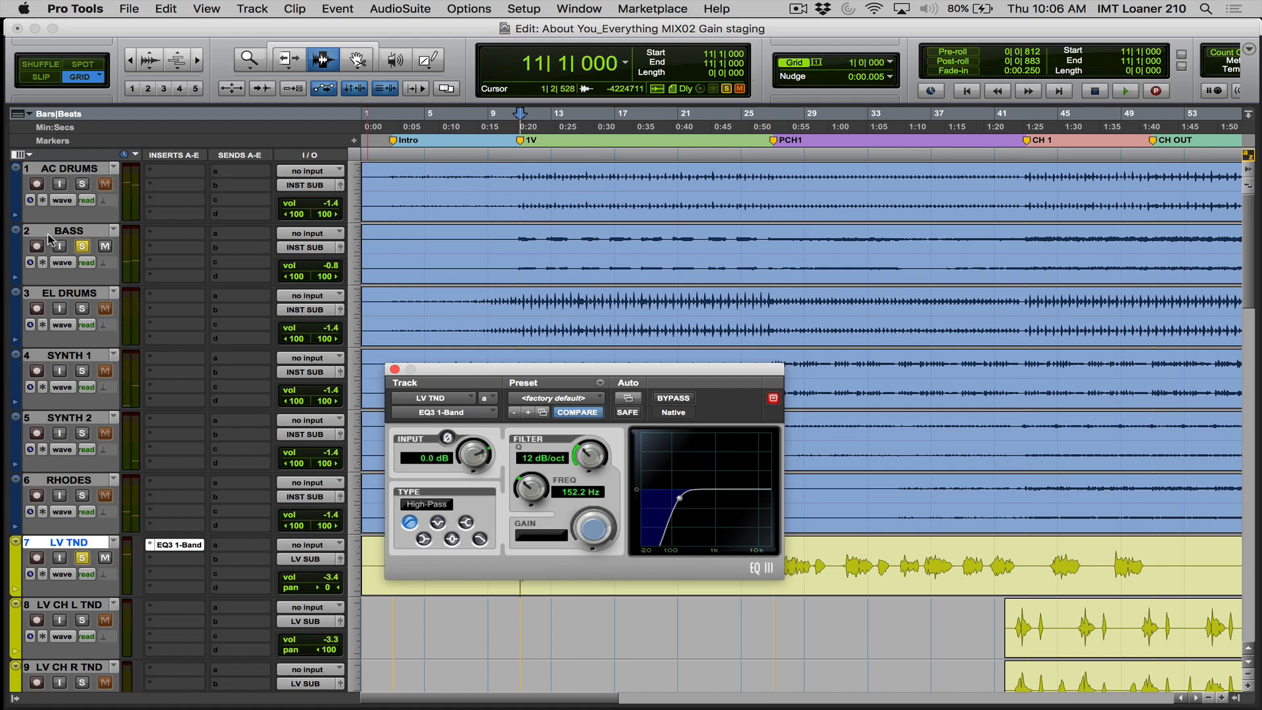
- Unsolo the BASS and LV TND tracks and close the EQ window
{"action": "left_click", "coordinate": [80, 245]}
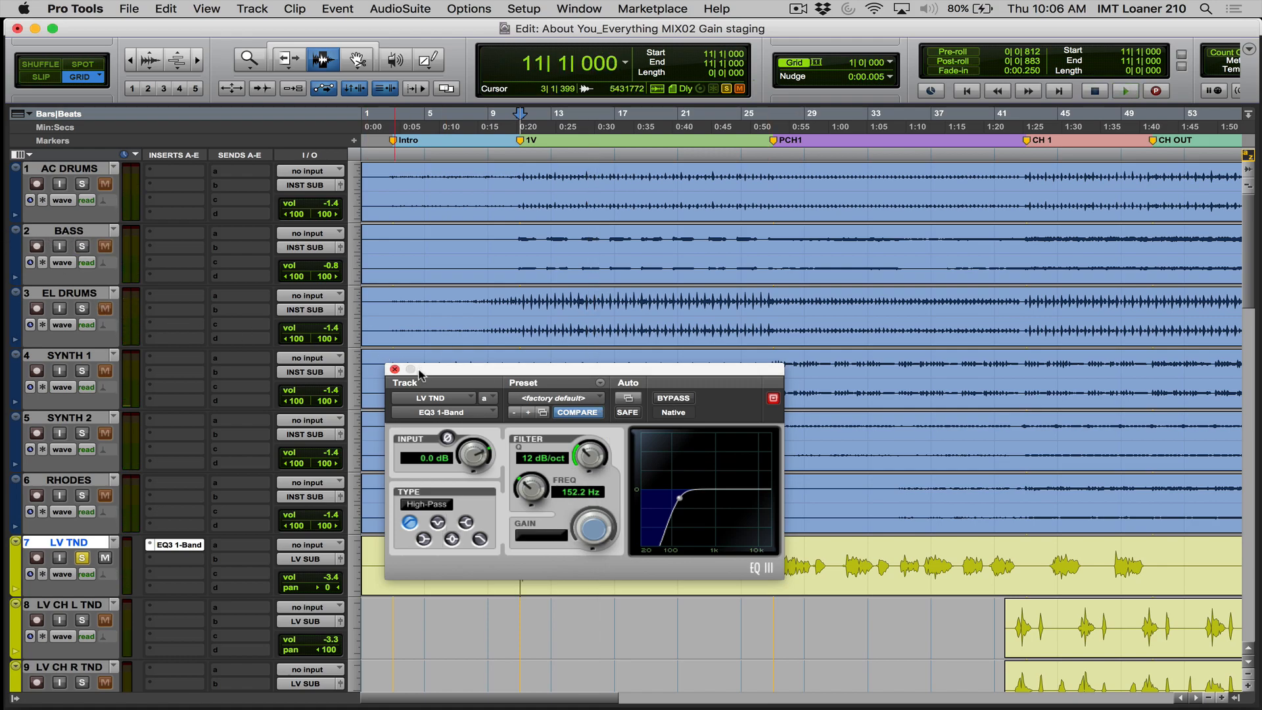
{"action": "left_click", "coordinate": [395, 370]}
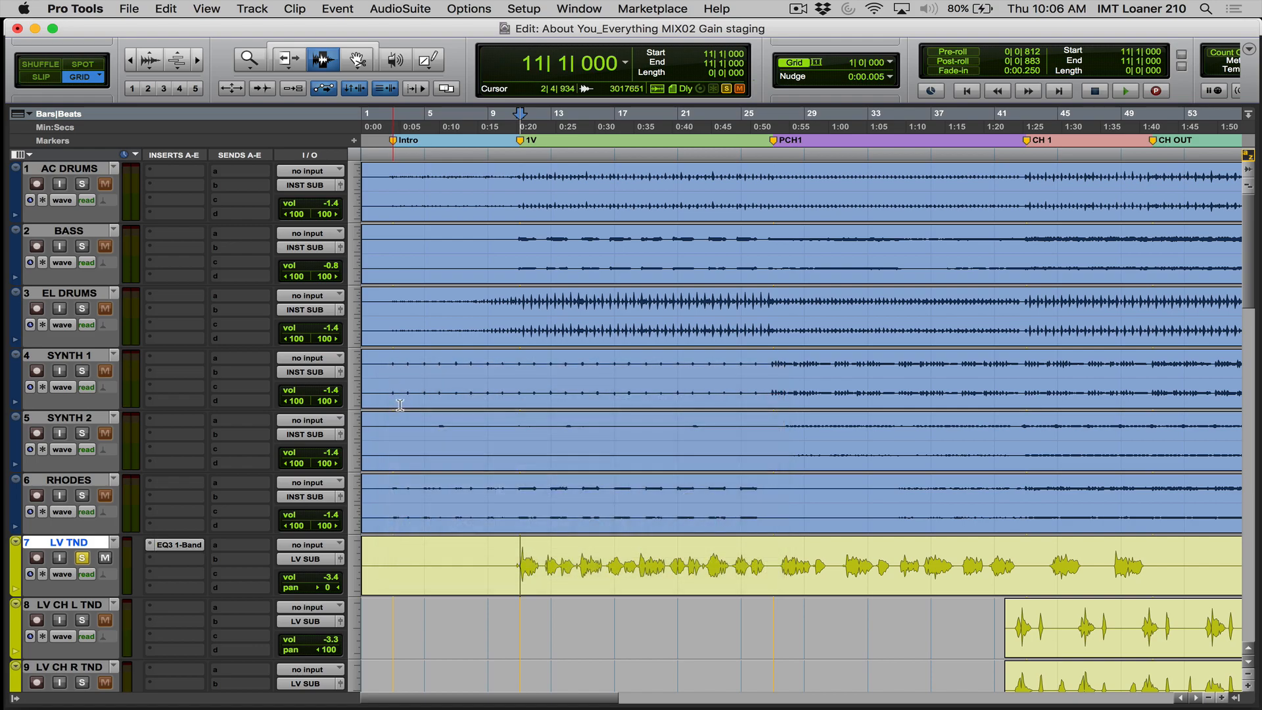
{"action": "left_click", "coordinate": [82, 558]}
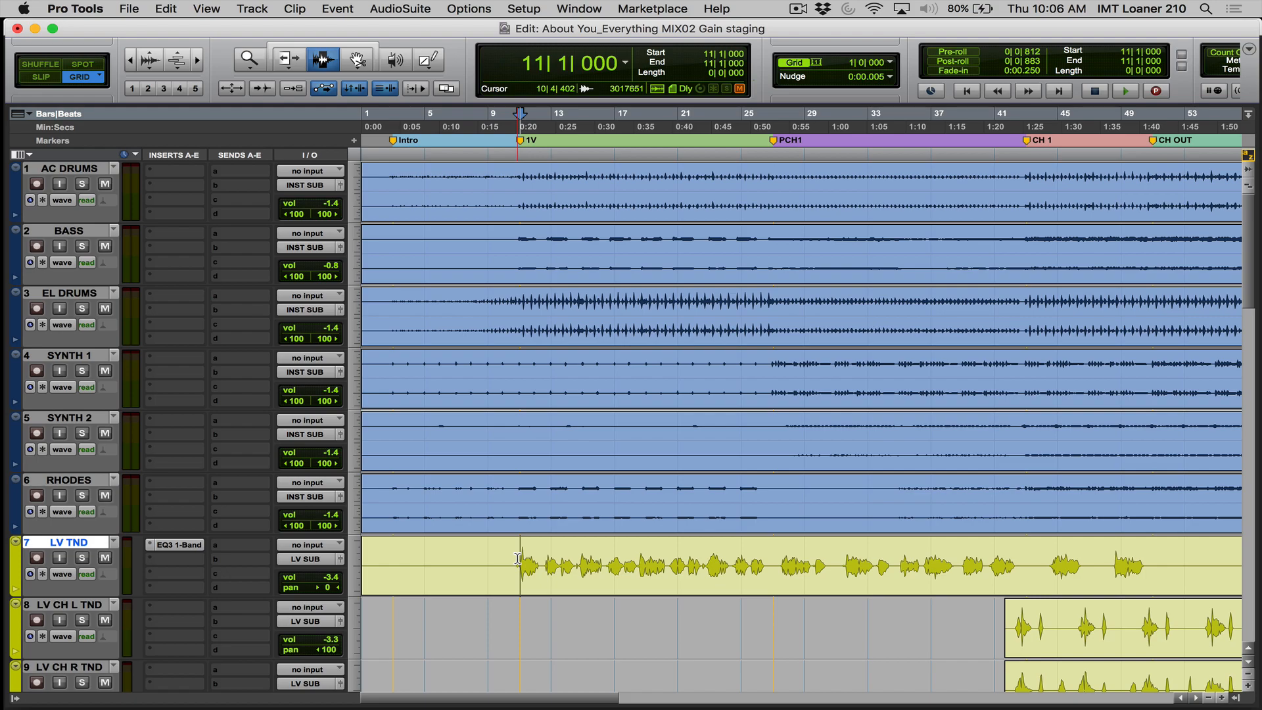
- Insert the BF-76 (mono) dynamics plug-in in the second insert slot of the LV TND track
{"action": "scroll", "coordinate": [517, 558], "scroll_direction": "down", "scroll_amount": 2}
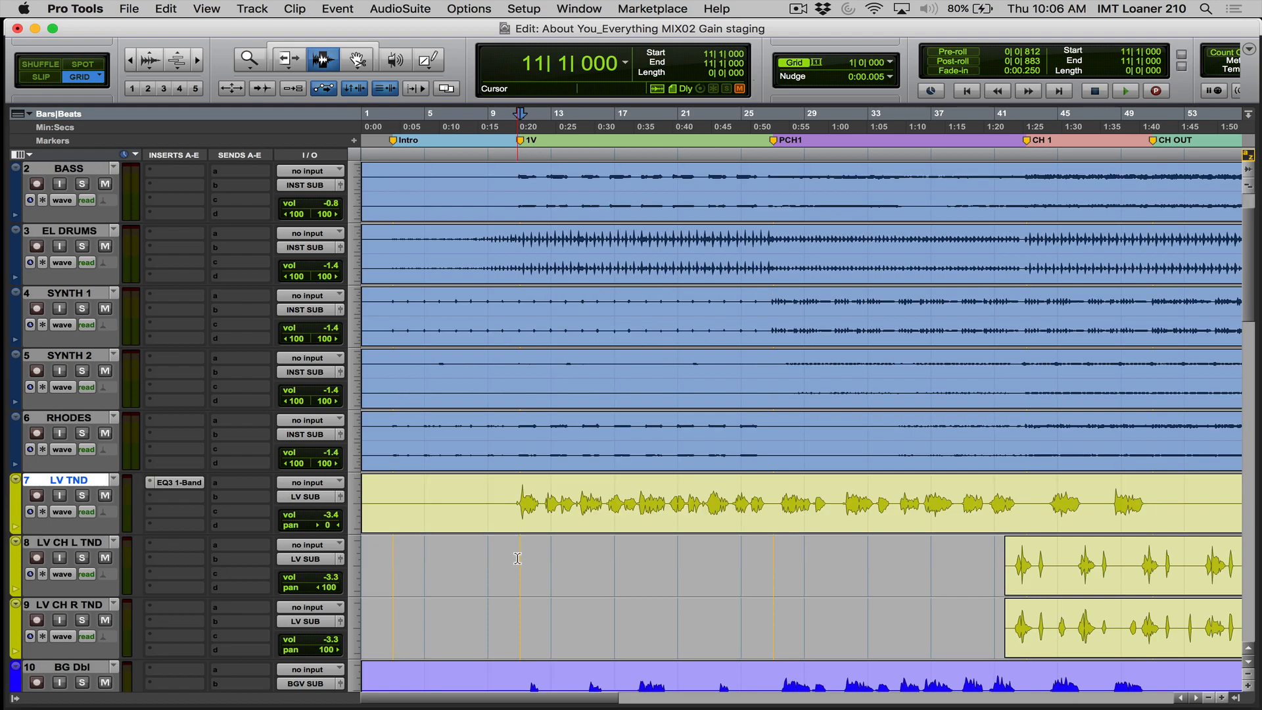
{"action": "left_click", "coordinate": [157, 499]}
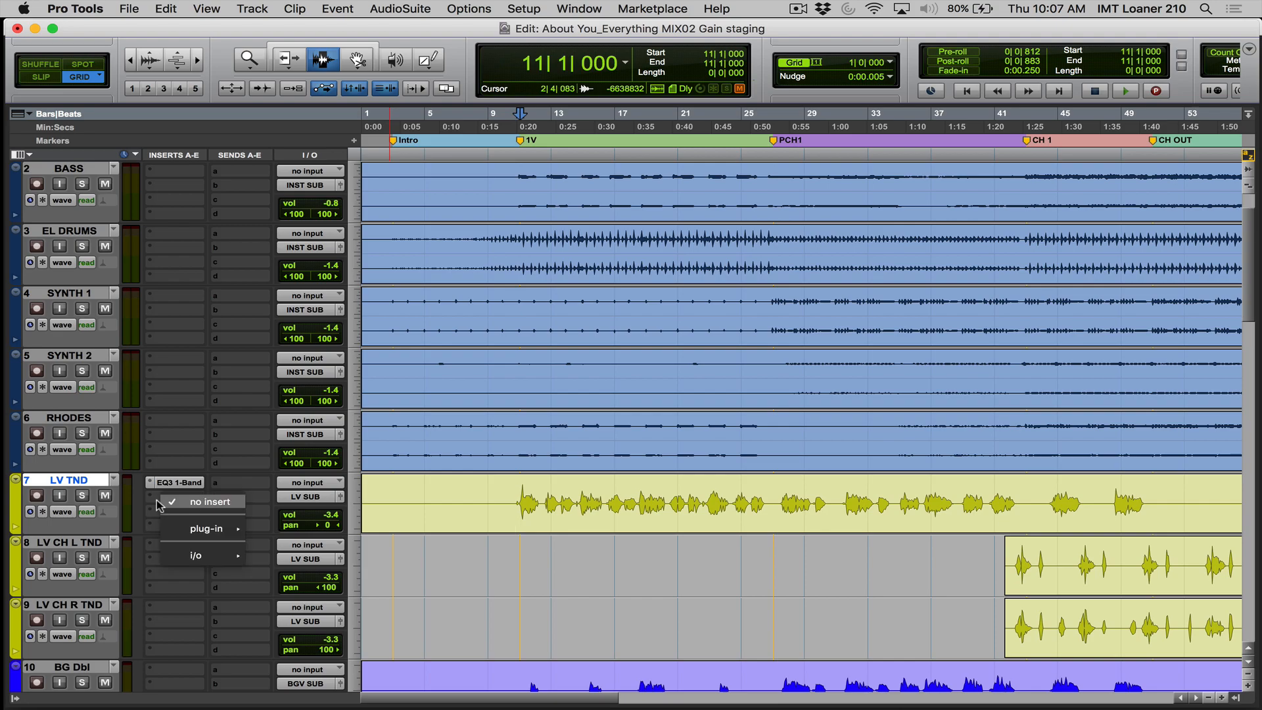
{"action": "mouse_move", "coordinate": [177, 529]}
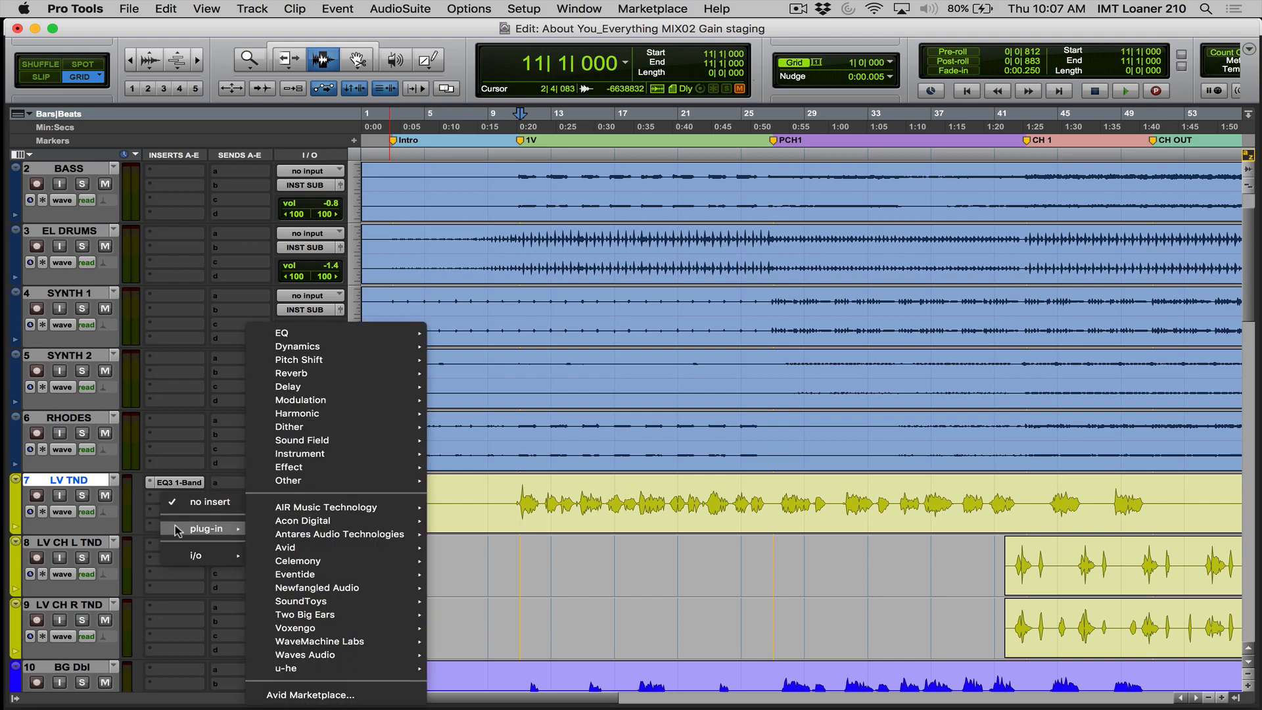
{"action": "mouse_move", "coordinate": [305, 352]}
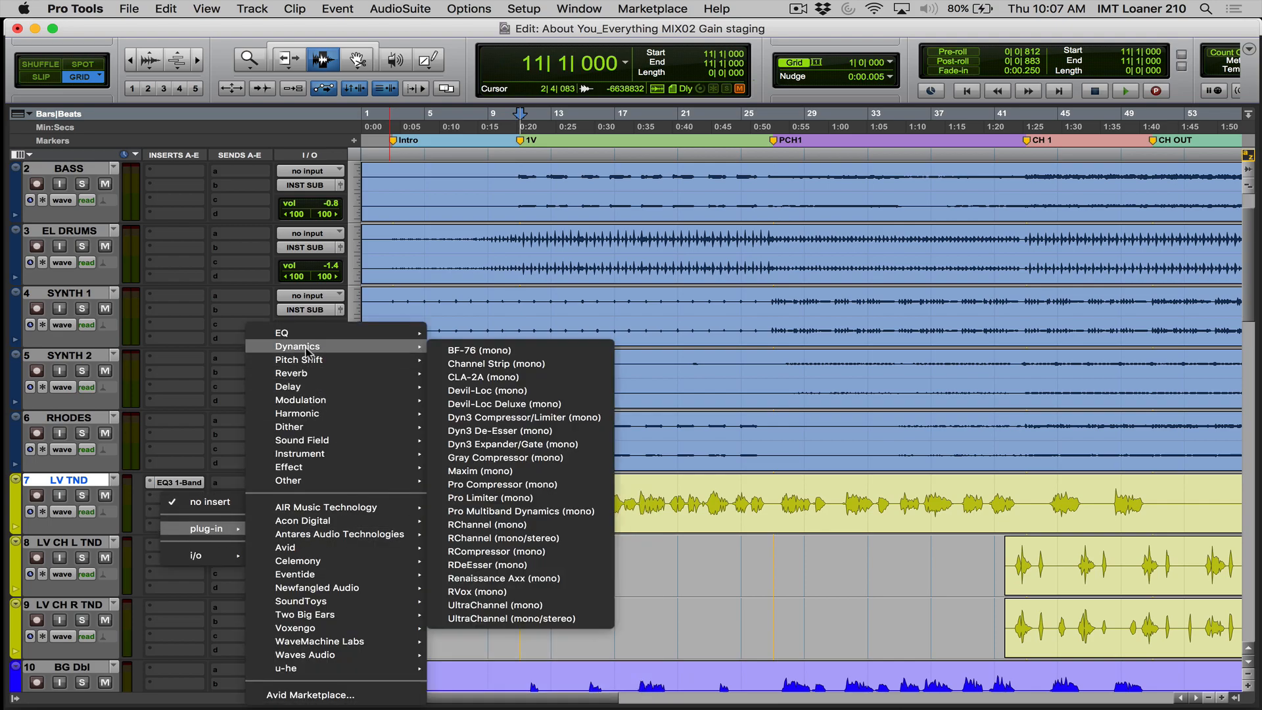
{"action": "left_click", "coordinate": [444, 354]}
- Insert the RCompressor (mono) plug-in in the third insert slot of the LV TND track
{"action": "left_click", "coordinate": [182, 510]}
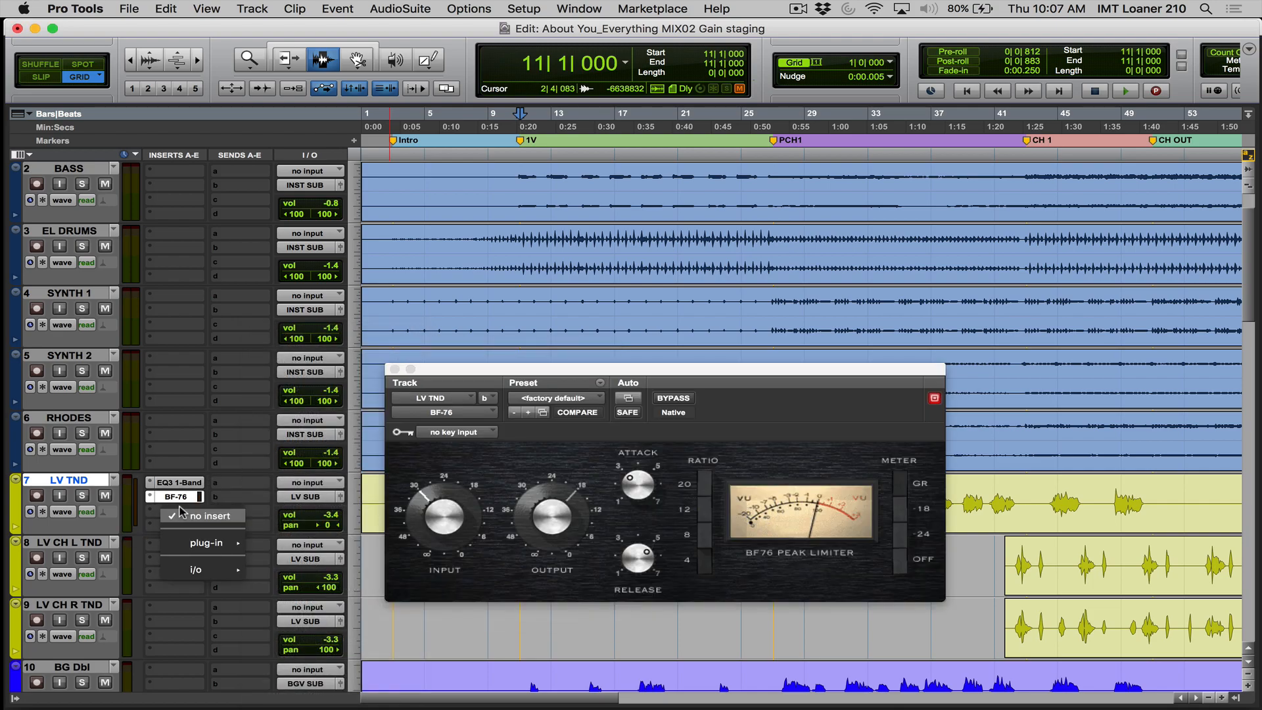
{"action": "mouse_move", "coordinate": [197, 543]}
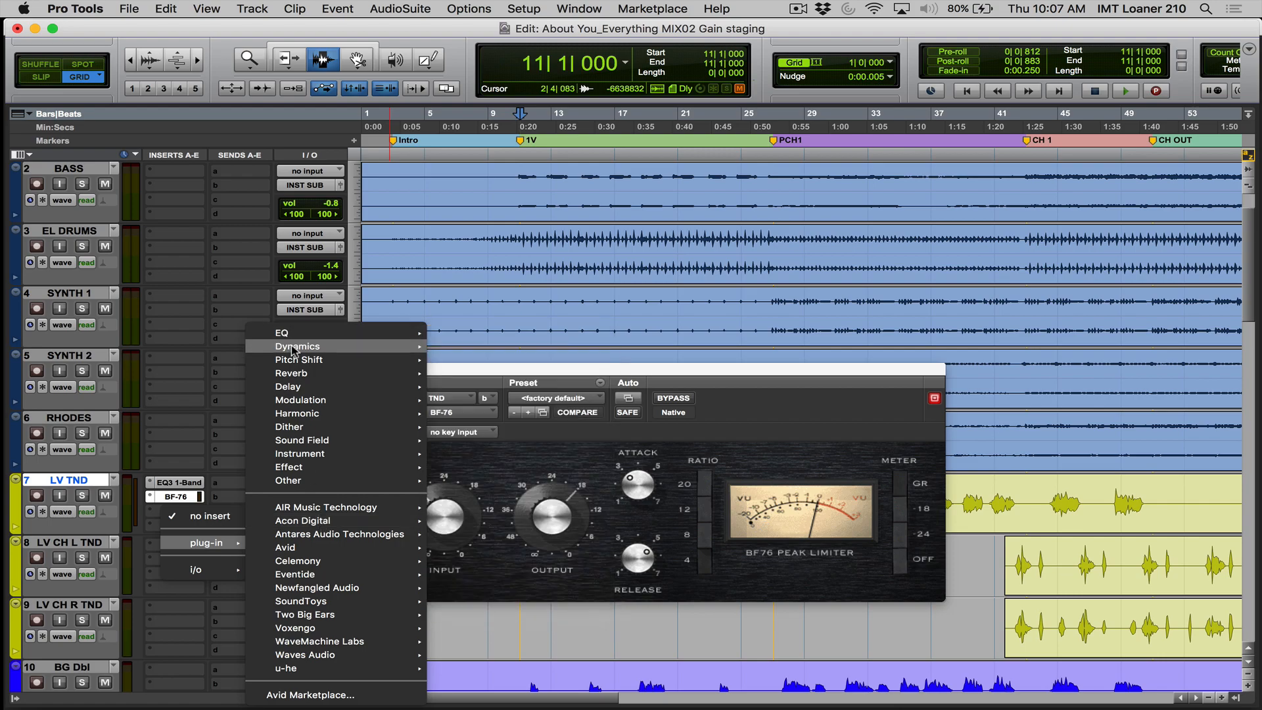
{"action": "mouse_move", "coordinate": [293, 350]}
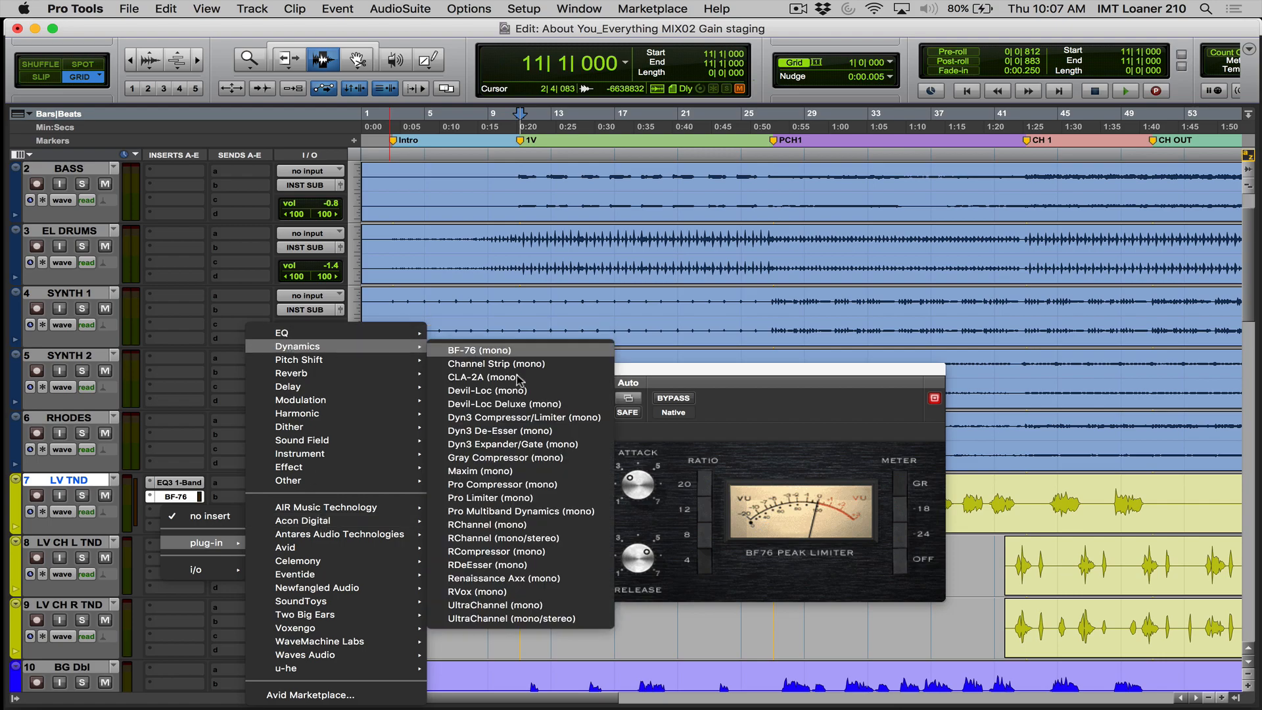
{"action": "left_click", "coordinate": [562, 551]}
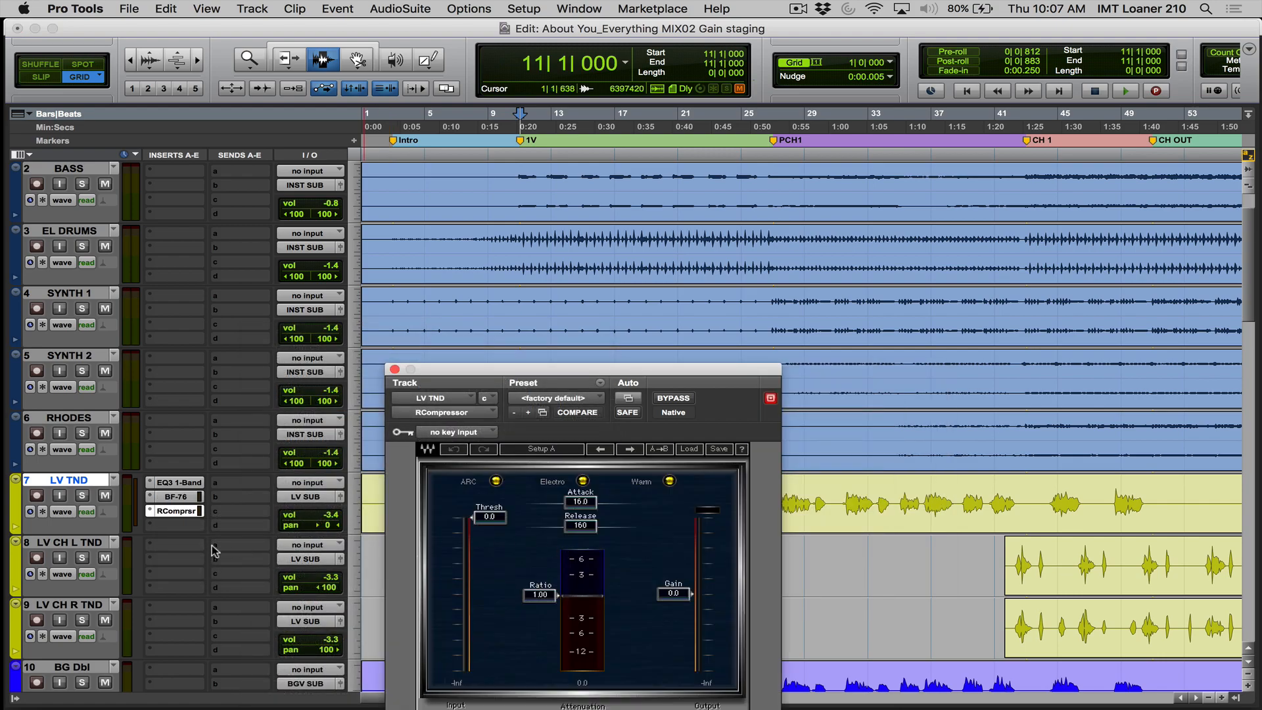
- Insert the Dyn3 Compressor/Limiter (mono) plug-in in the fourth insert slot of the LV TND track
{"action": "left_click", "coordinate": [178, 526]}
{"action": "mouse_move", "coordinate": [206, 556]}
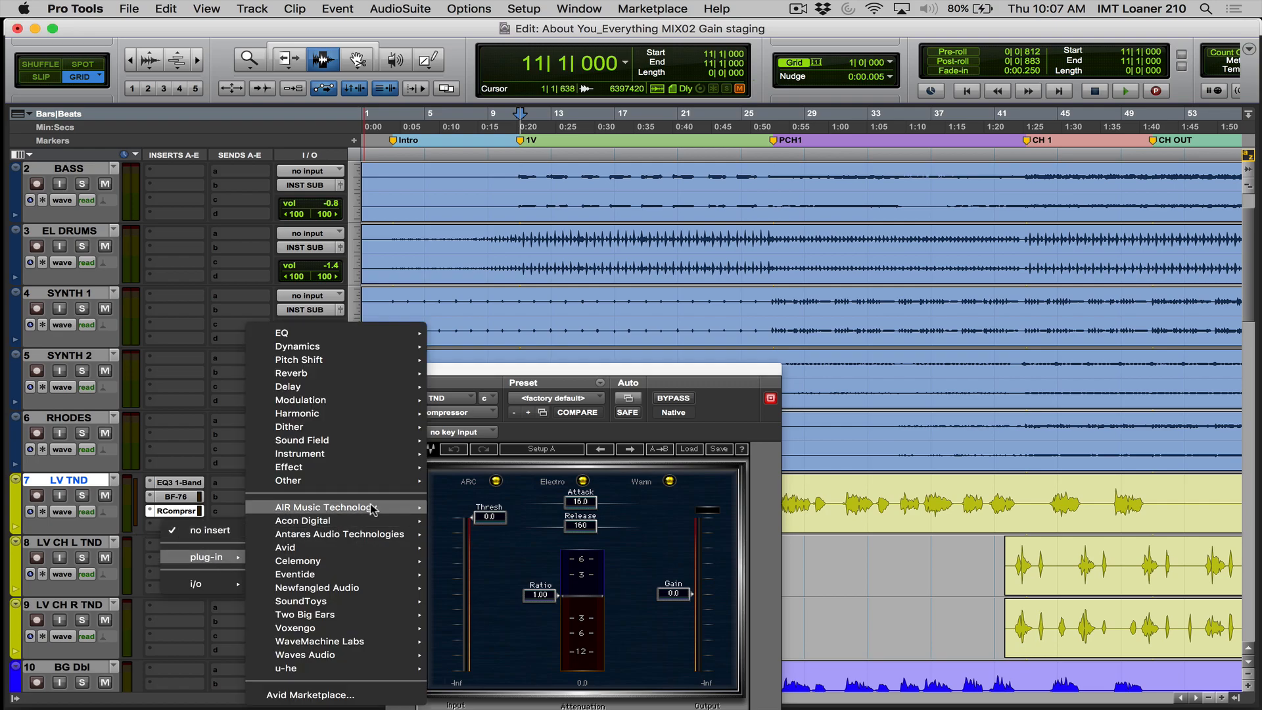
{"action": "mouse_move", "coordinate": [305, 345]}
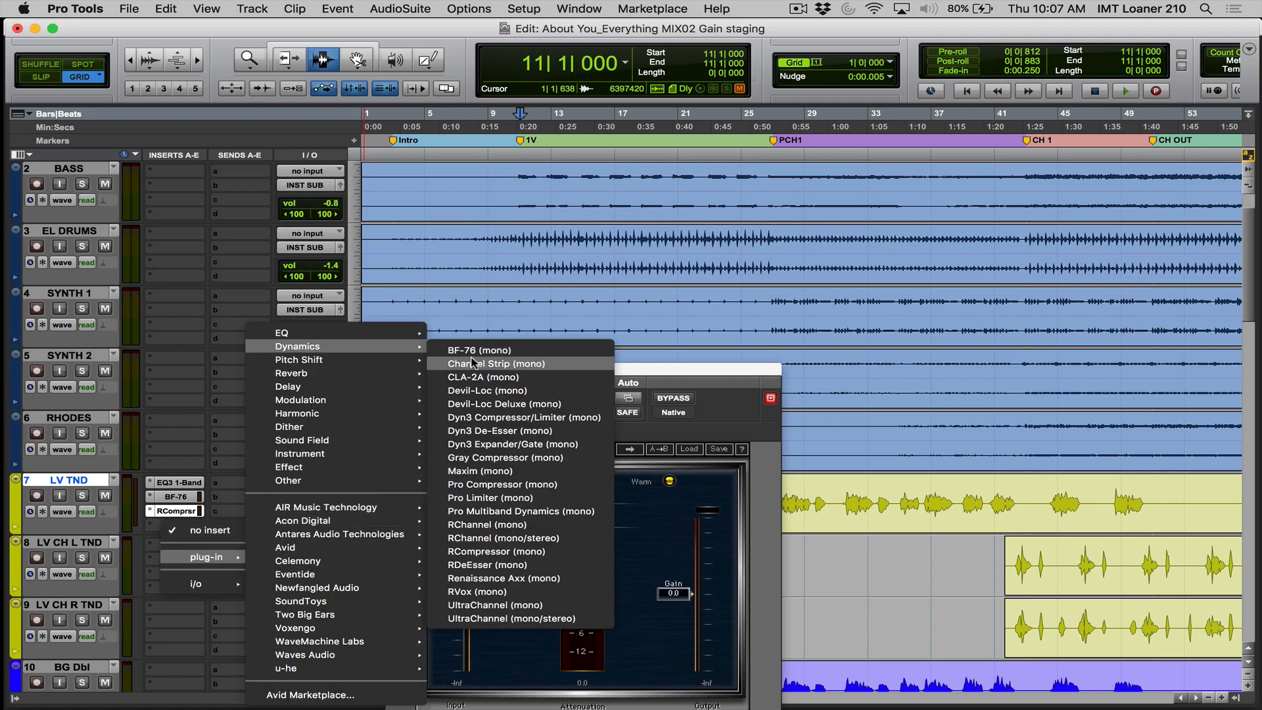
{"action": "left_click", "coordinate": [517, 419]}
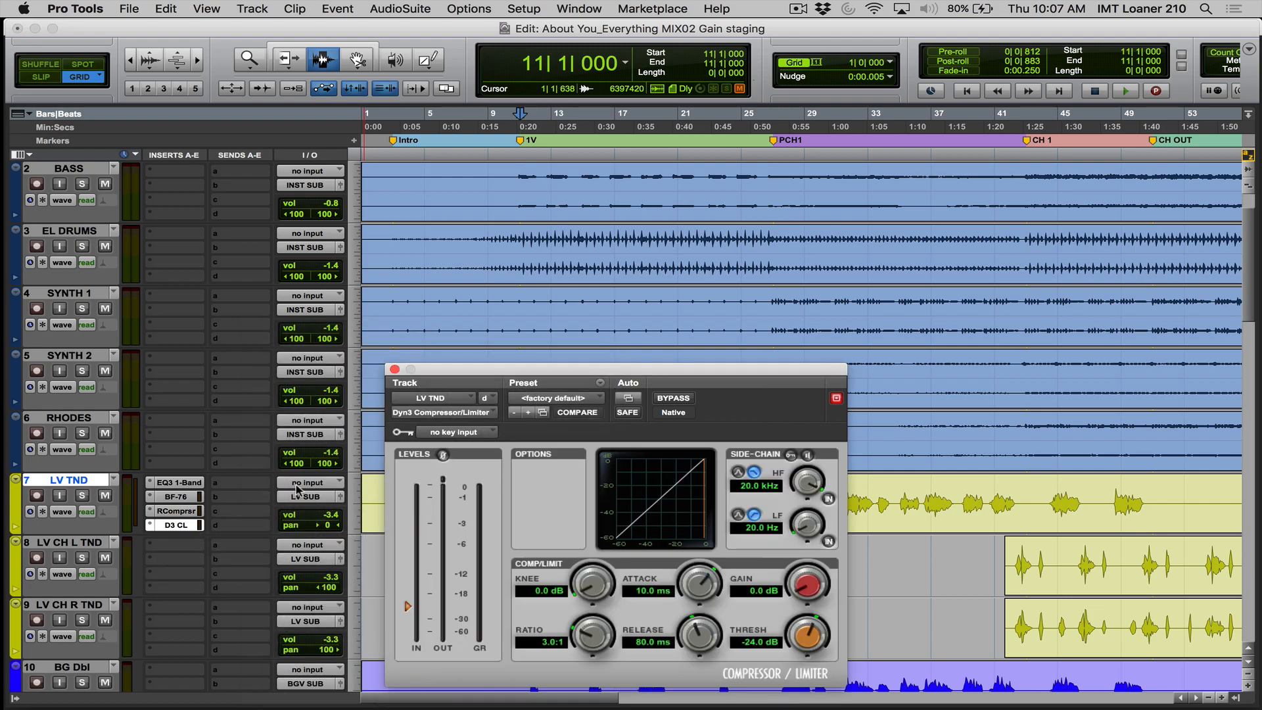
- Enlarge the LV TND track height and insert the CLA-2A (mono) plug-in in its fifth insert slot
{"action": "left_click_drag", "start_coordinate": [174, 532], "coordinate": [178, 580]}
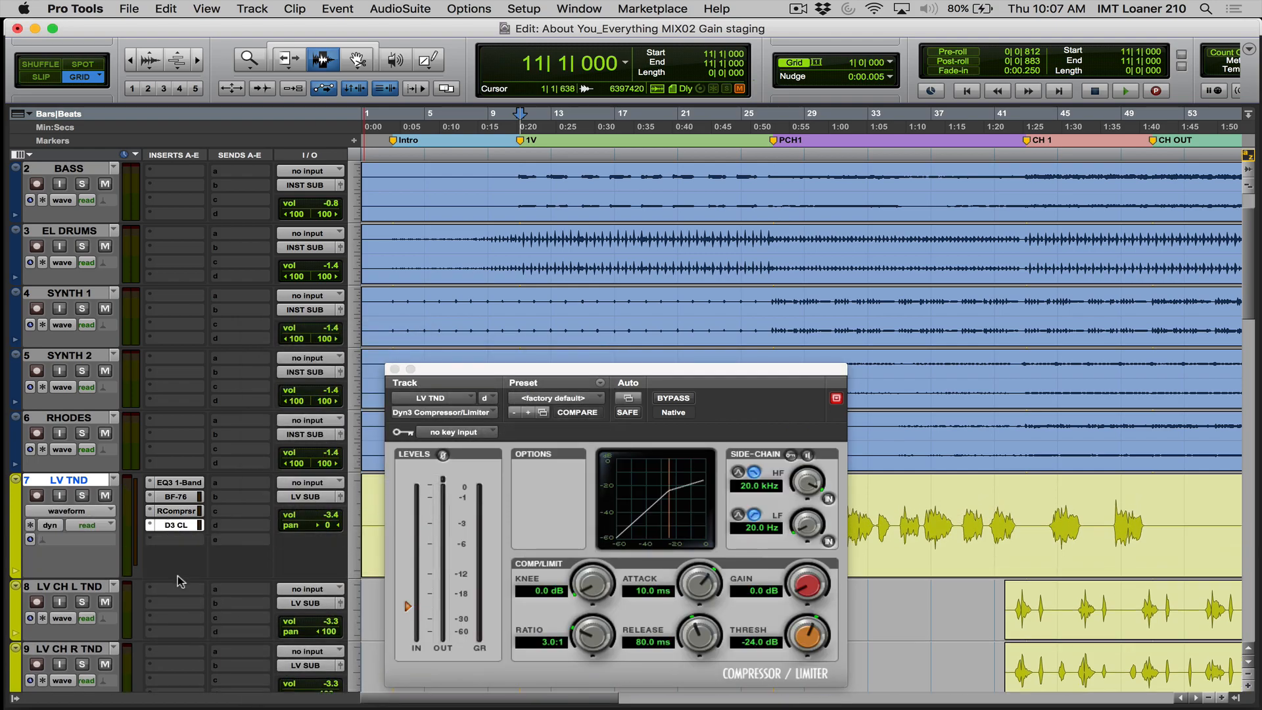
{"action": "left_click", "coordinate": [179, 537]}
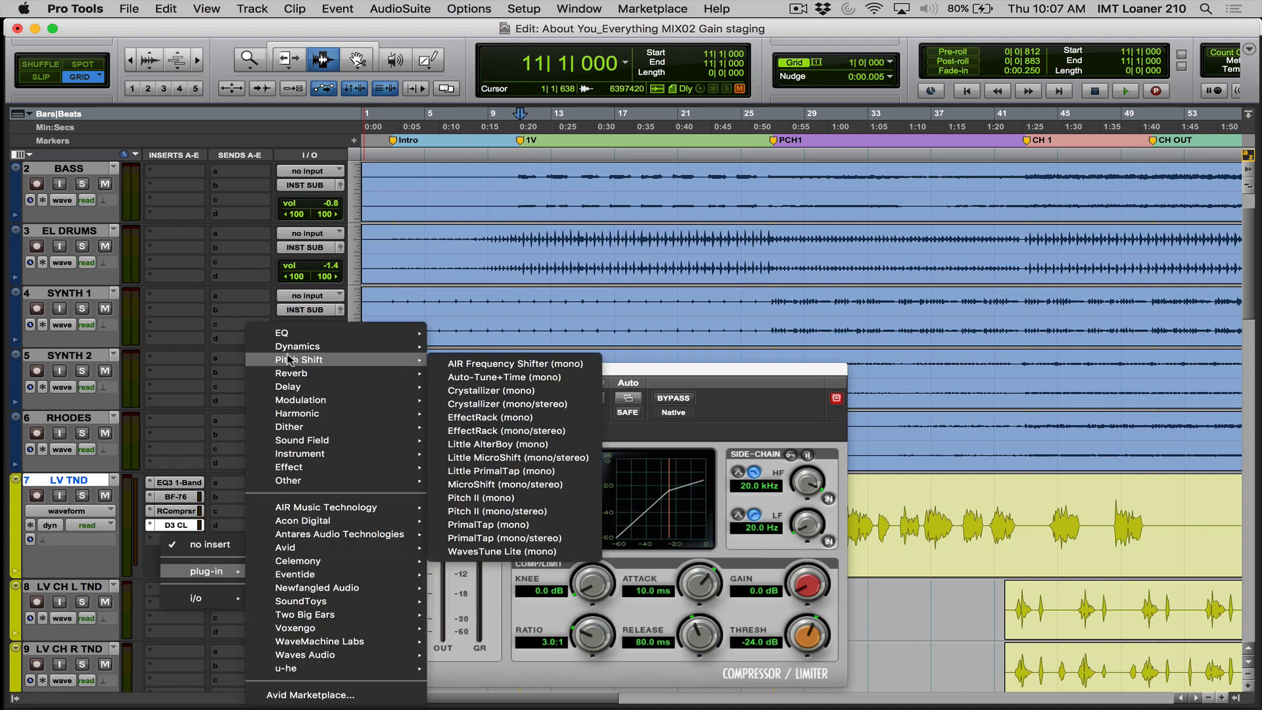
{"action": "mouse_move", "coordinate": [289, 349]}
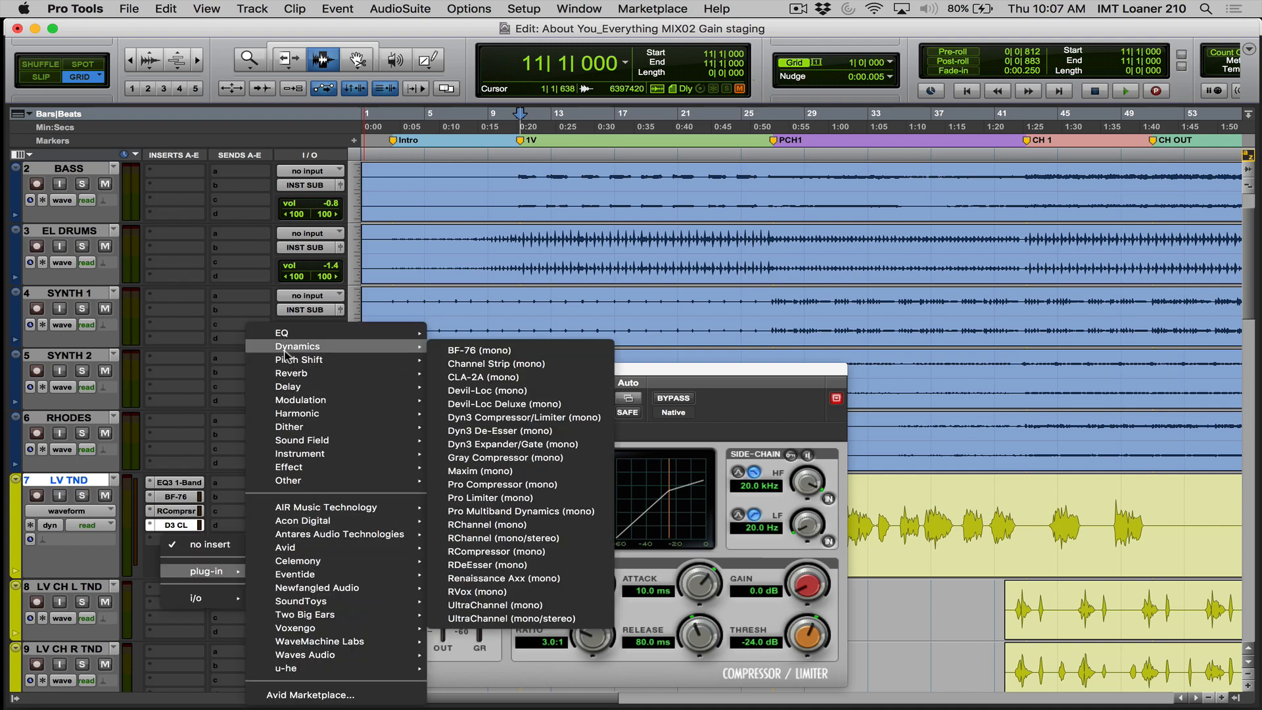
{"action": "left_click", "coordinate": [512, 379]}
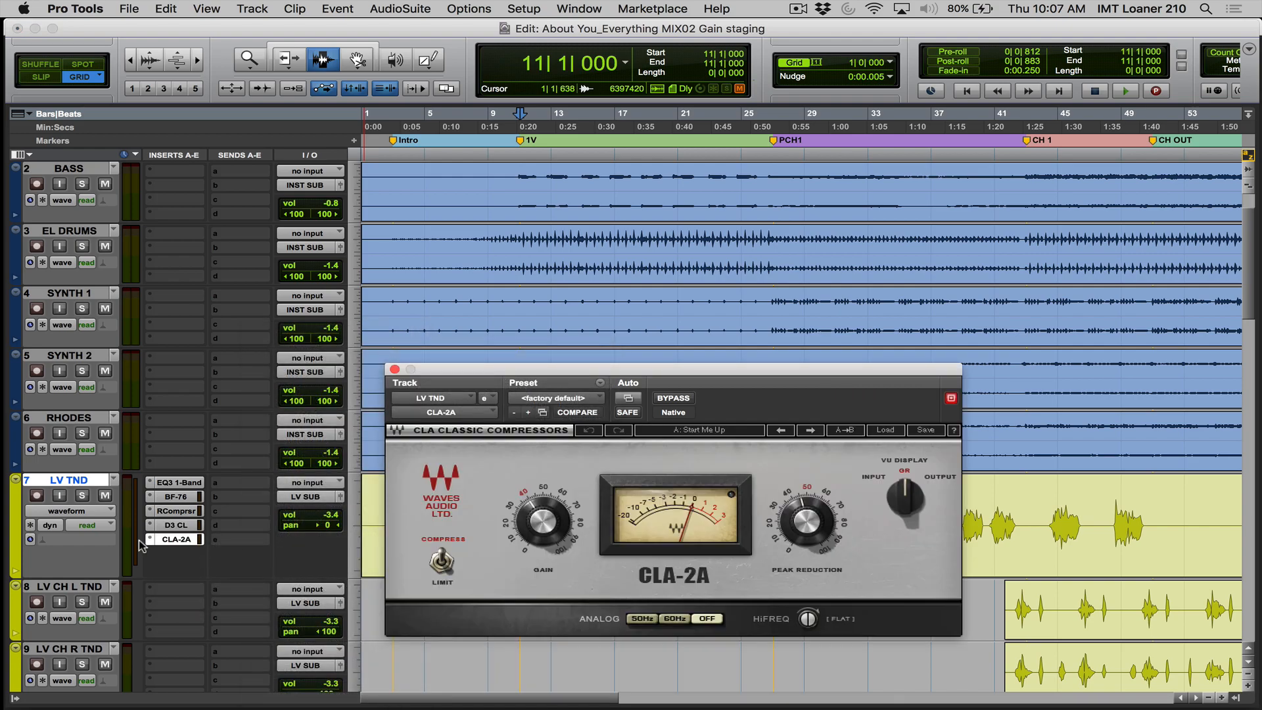
- Bypass the RCompressor, Dyn3 Compressor/Limiter and CLA-2A inserts on LV TND and open the BF-76 window
{"action": "left_click", "coordinate": [175, 540], "text": "super"}
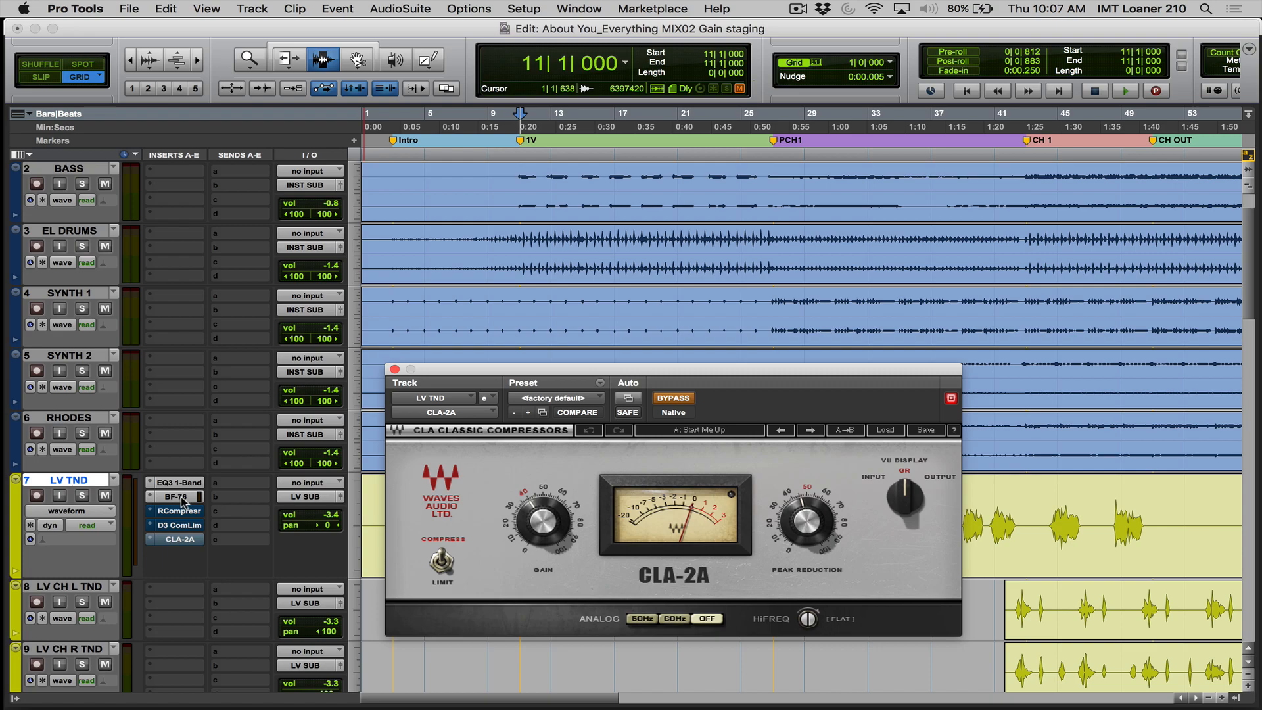
{"action": "left_click", "coordinate": [179, 512], "text": "ctrl+super"}
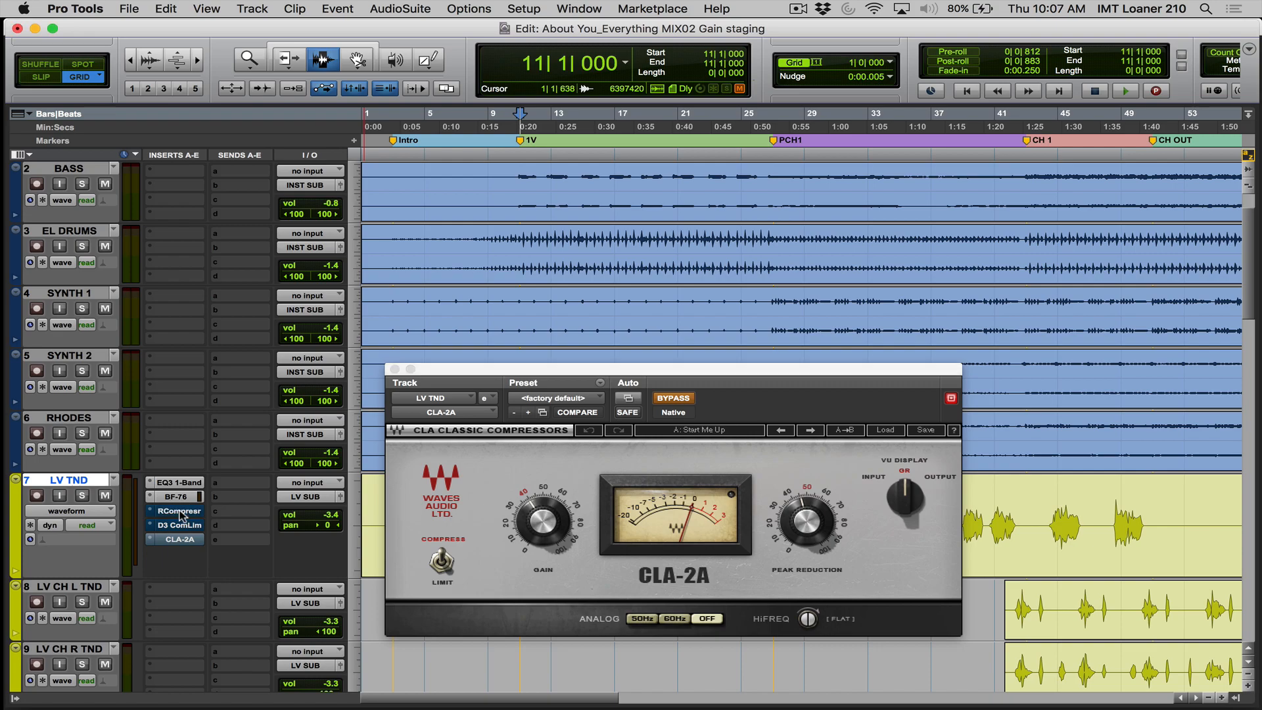
{"action": "left_click", "coordinate": [173, 497]}
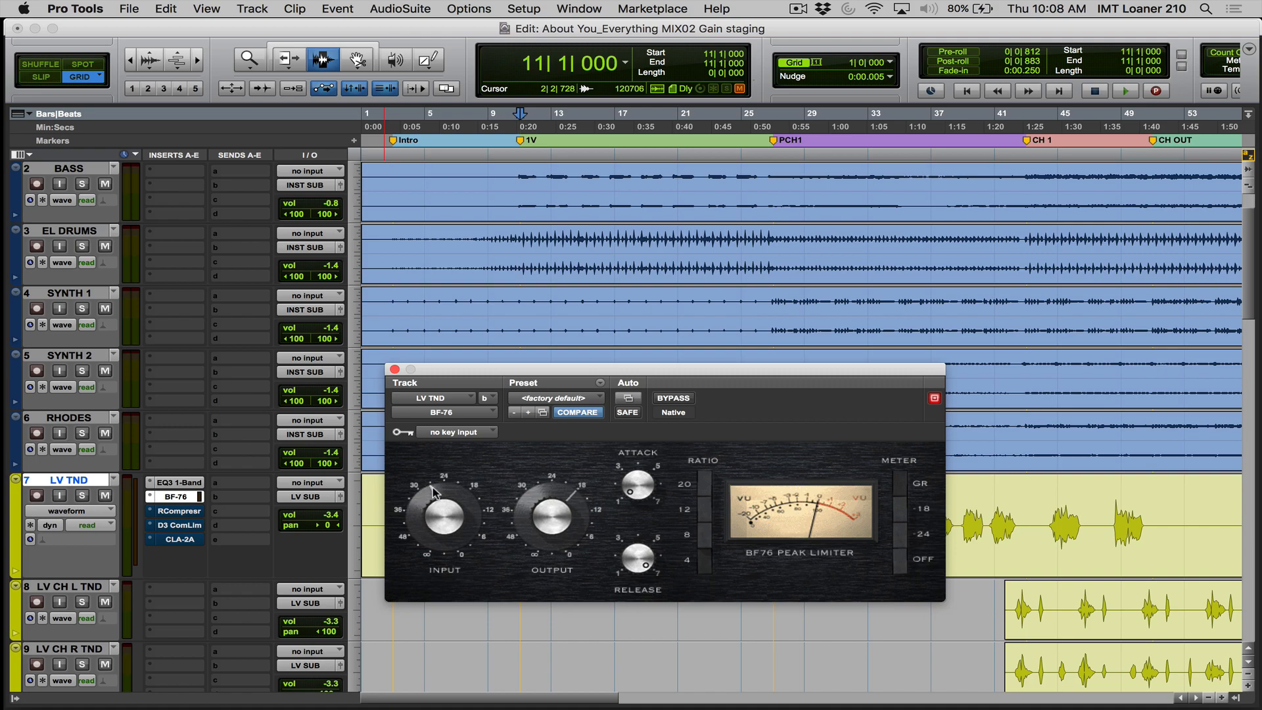
- Play the full mix from bar 11 and compare the BF-76 bypassed and active on LV TND
{"action": "left_click", "coordinate": [84, 497]}
{"action": "key", "text": "space"}
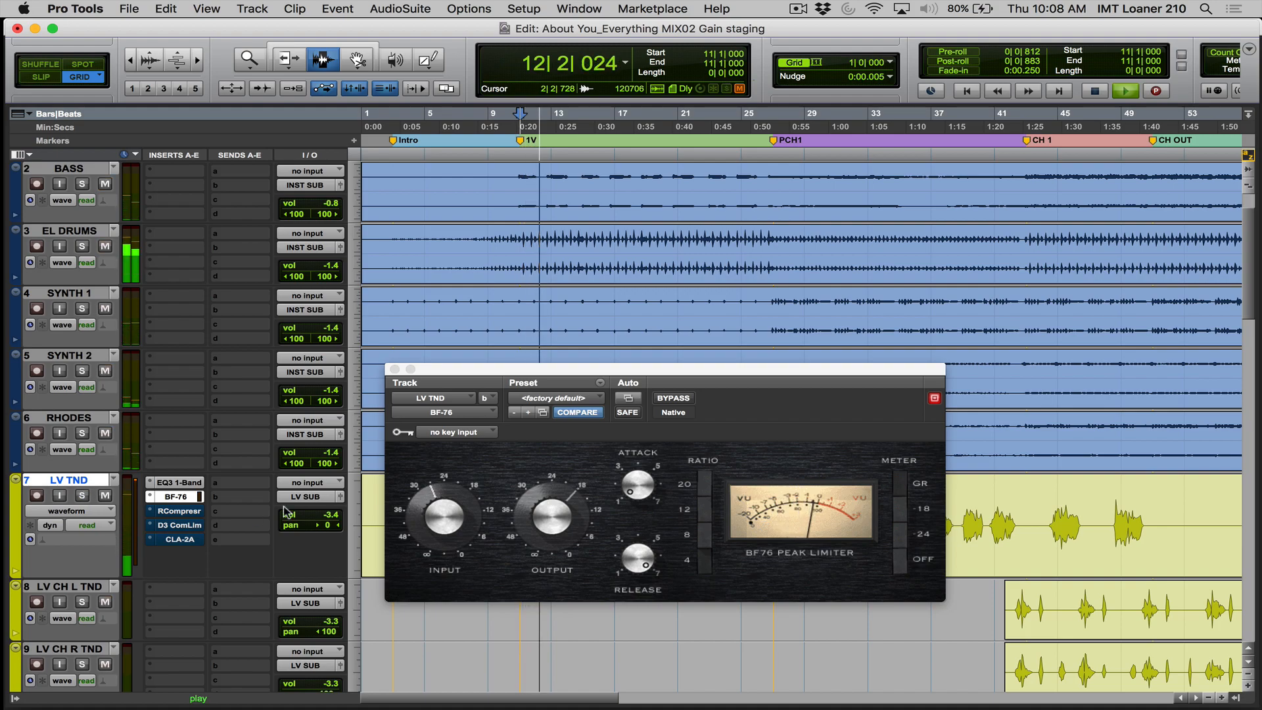
{"action": "left_click", "coordinate": [686, 401]}
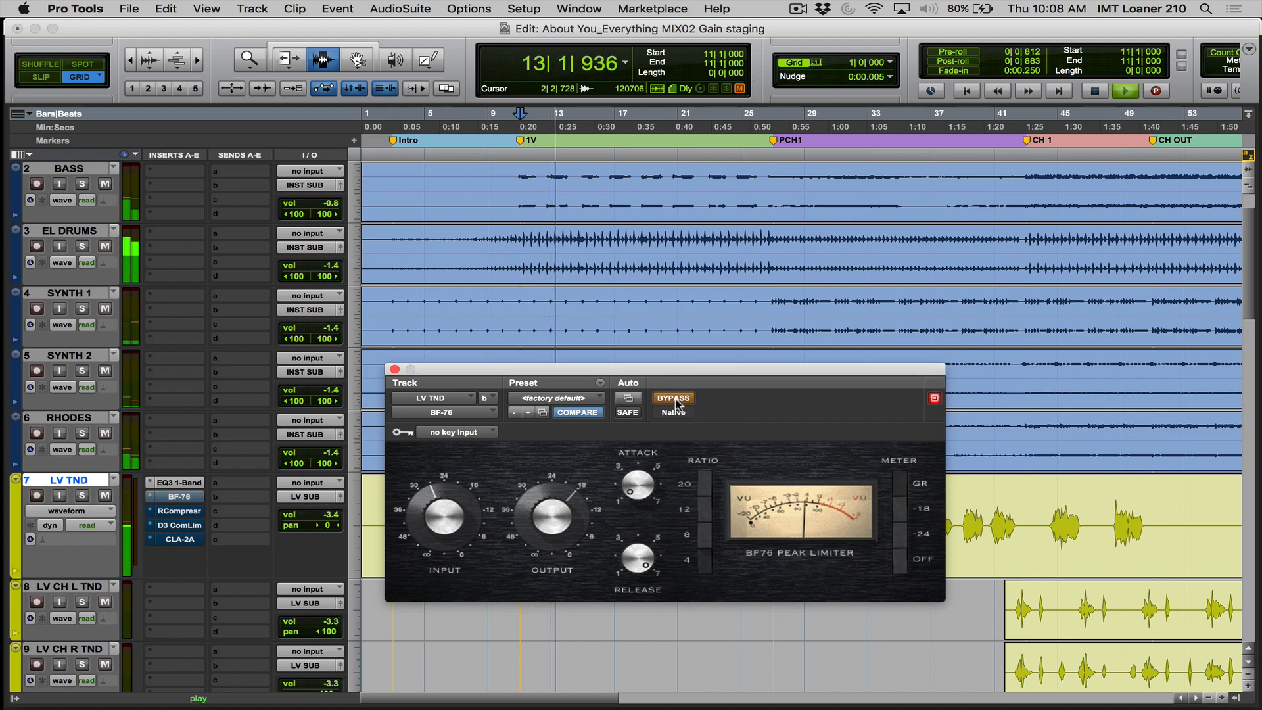
{"action": "left_click", "coordinate": [686, 401]}
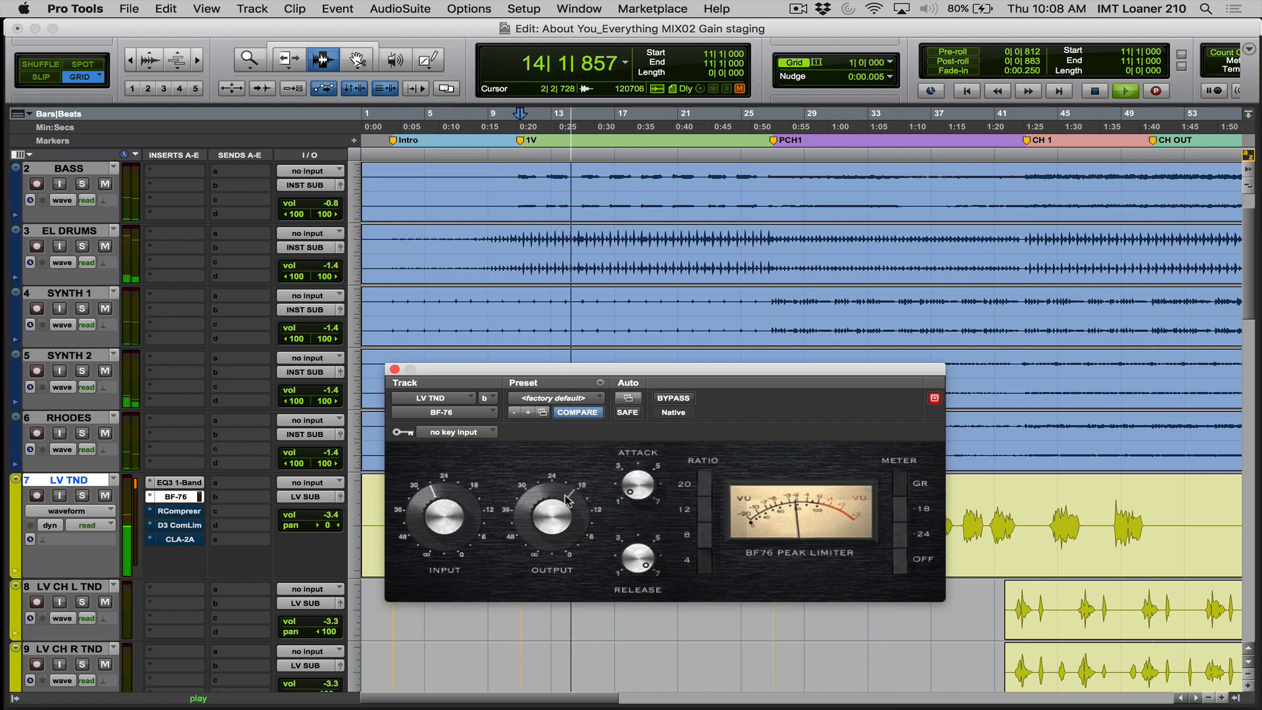
- Raise the BF-76 attack to nearly 3 and lower its release to about 6 during playback
{"action": "left_click_drag", "start_coordinate": [634, 483], "coordinate": [625, 439]}
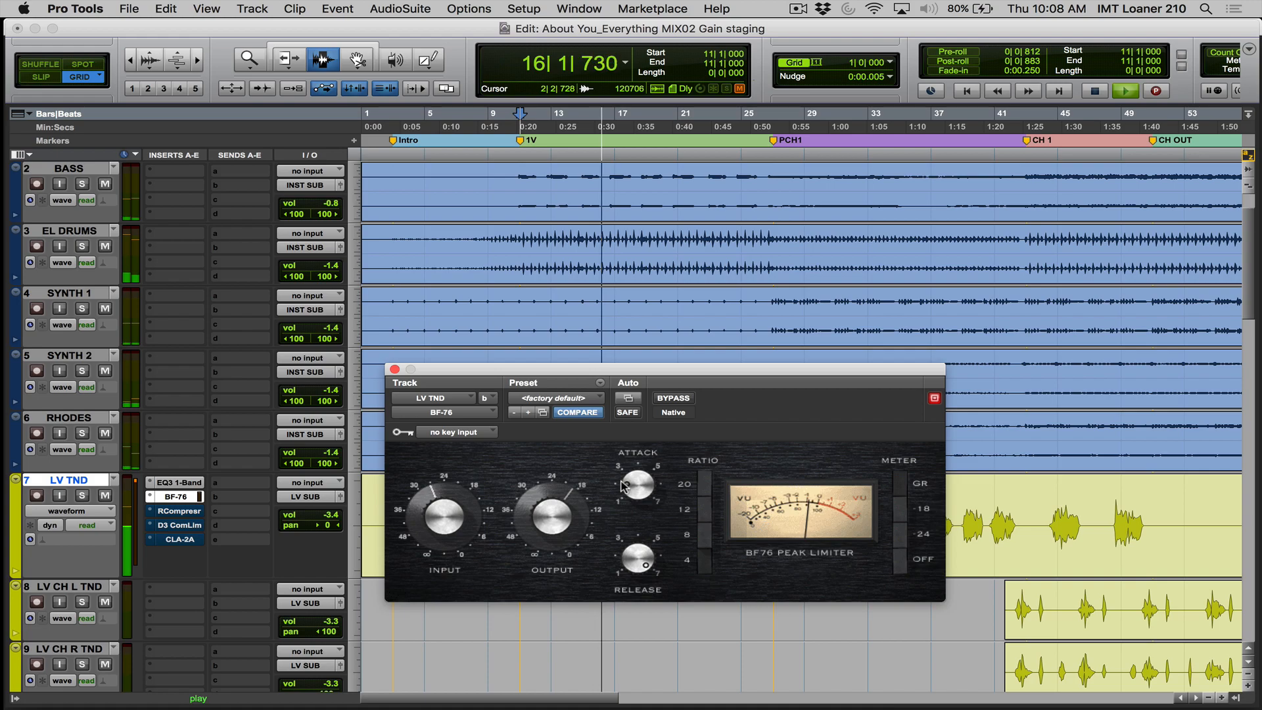
{"action": "left_click_drag", "start_coordinate": [629, 480], "coordinate": [628, 468]}
{"action": "left_click_drag", "start_coordinate": [641, 575], "coordinate": [637, 597]}
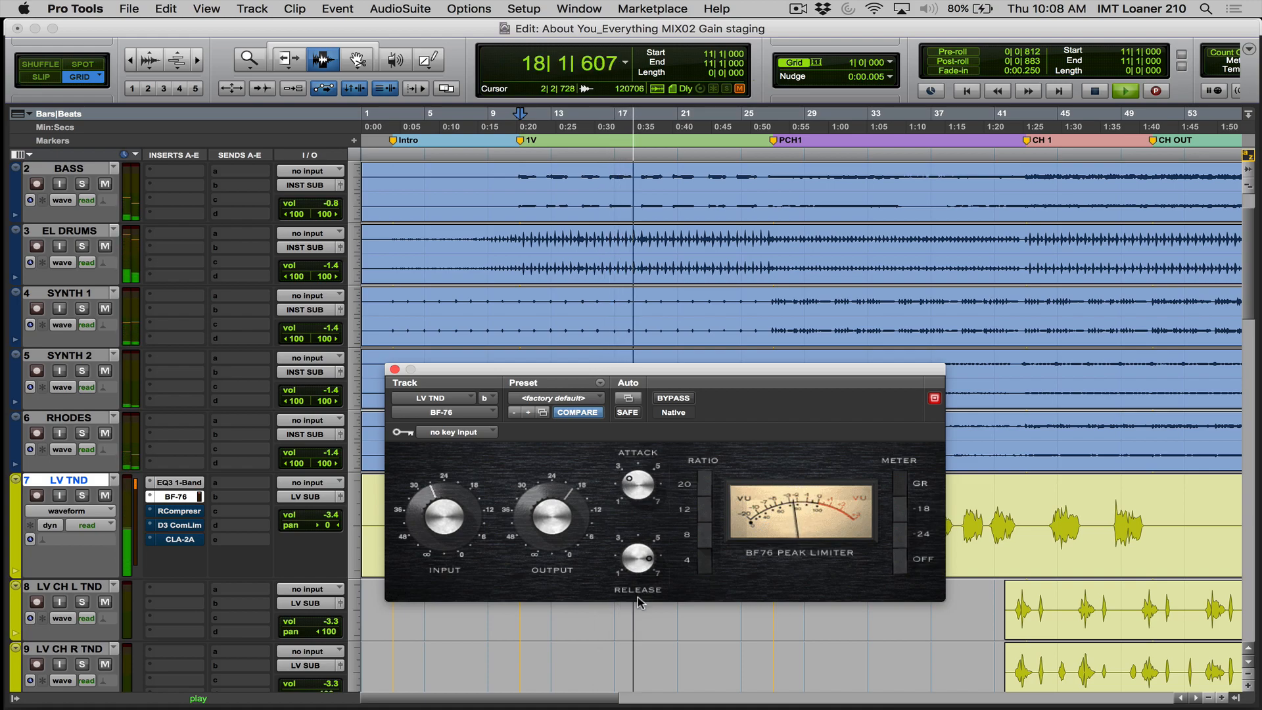
- Replay the full mix from bar 11 to hear the adjusted BF-76 on LV TND
{"action": "key", "text": "space"}
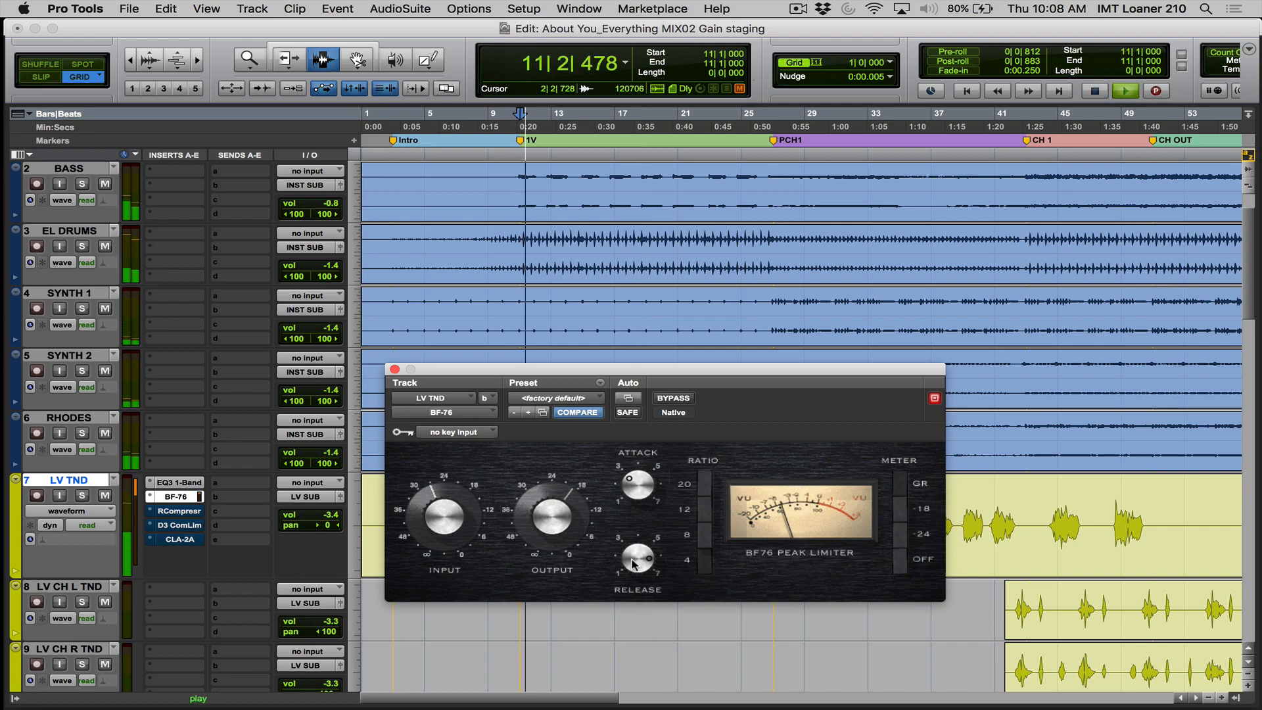
{"action": "key", "text": "space"}
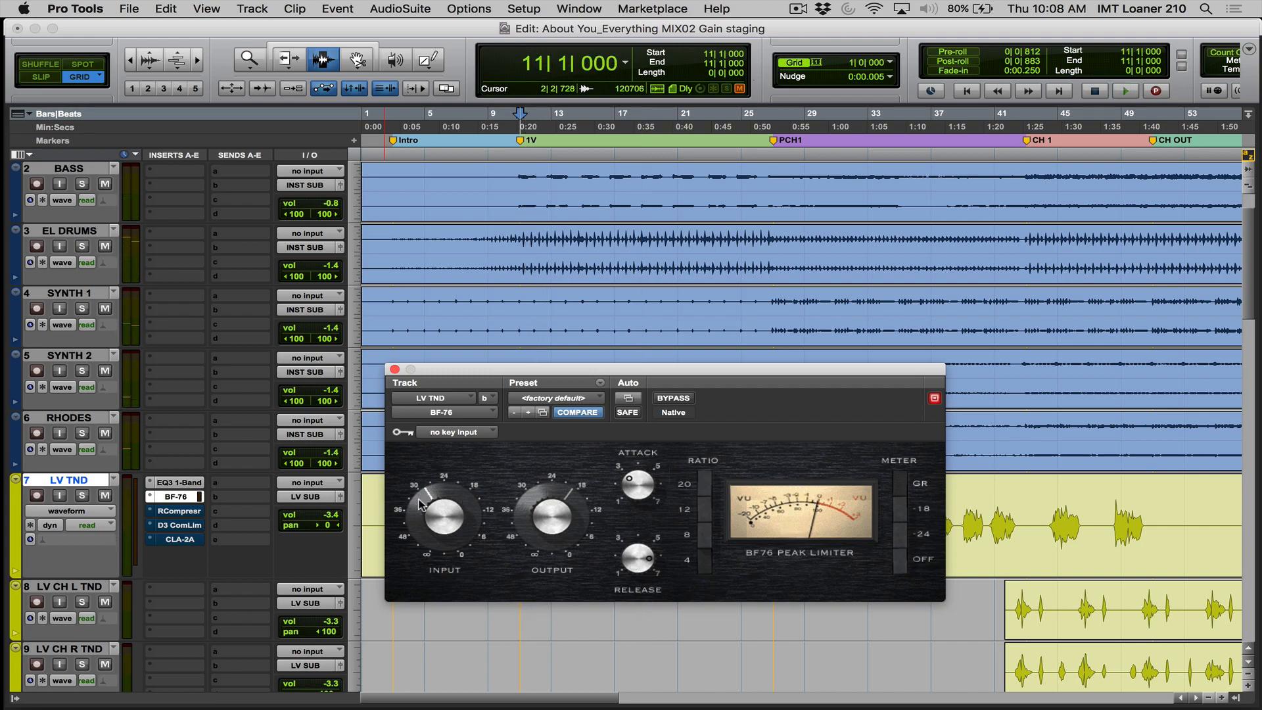
{"action": "key", "text": "space"}
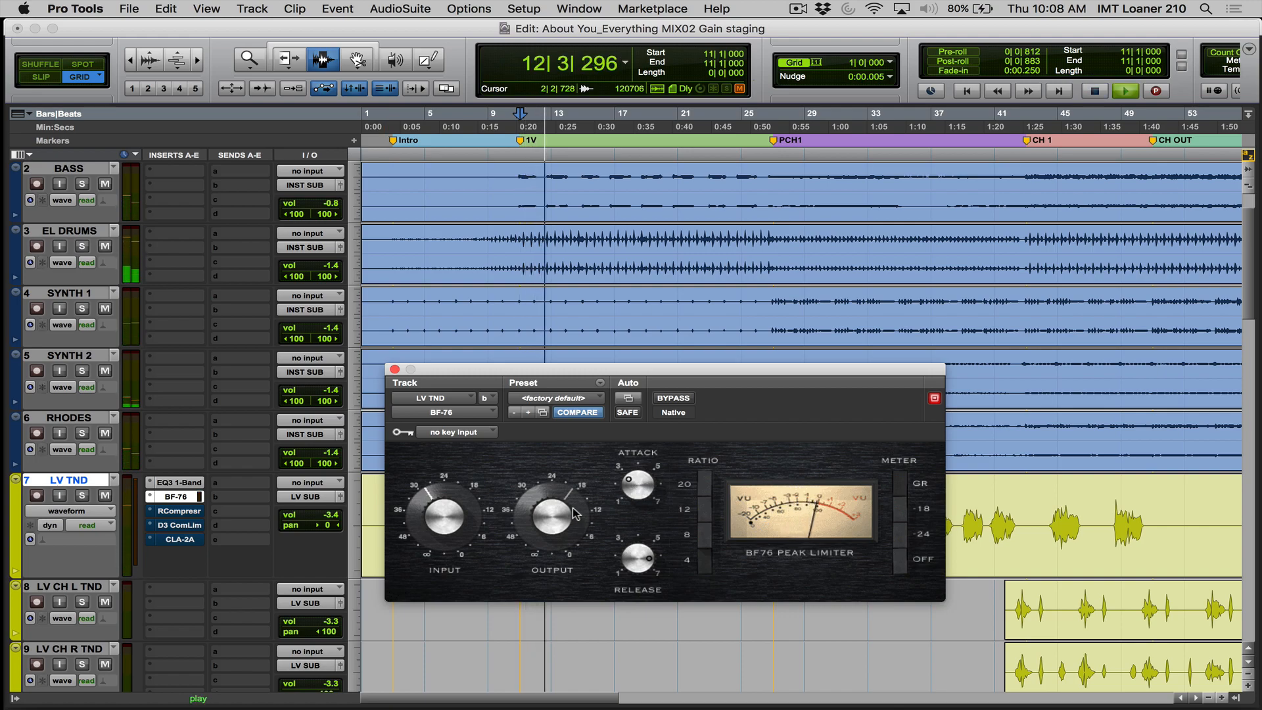
- Solo LV TND and play it from bar 11, comparing the BF-76 active and bypassed
{"action": "left_click", "coordinate": [82, 495]}
{"action": "key", "text": "space"}
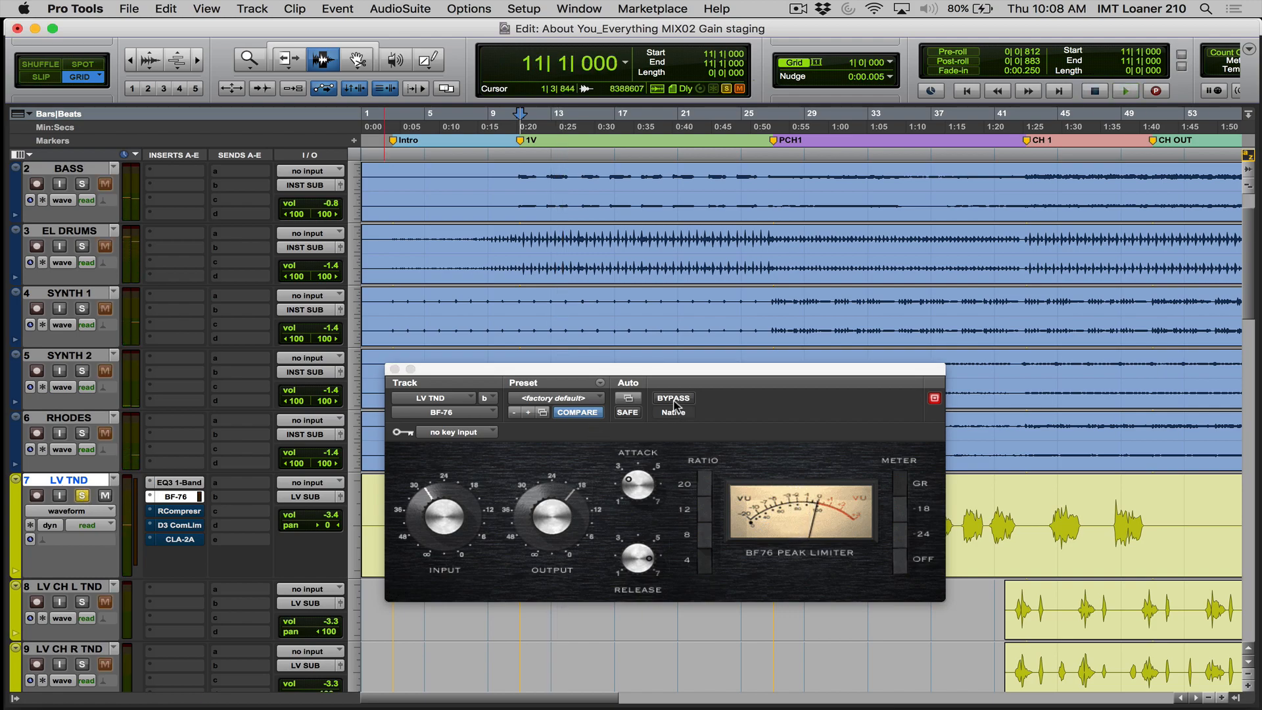
{"action": "key", "text": "space"}
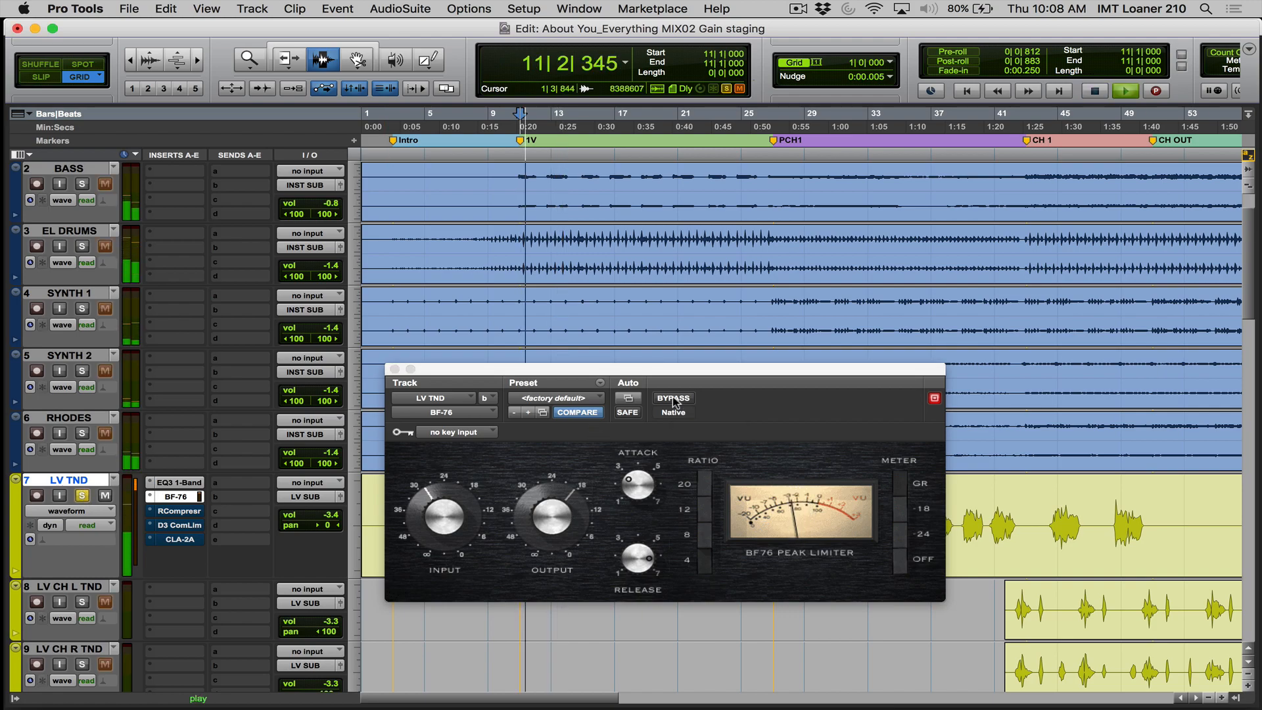
{"action": "key", "text": "space"}
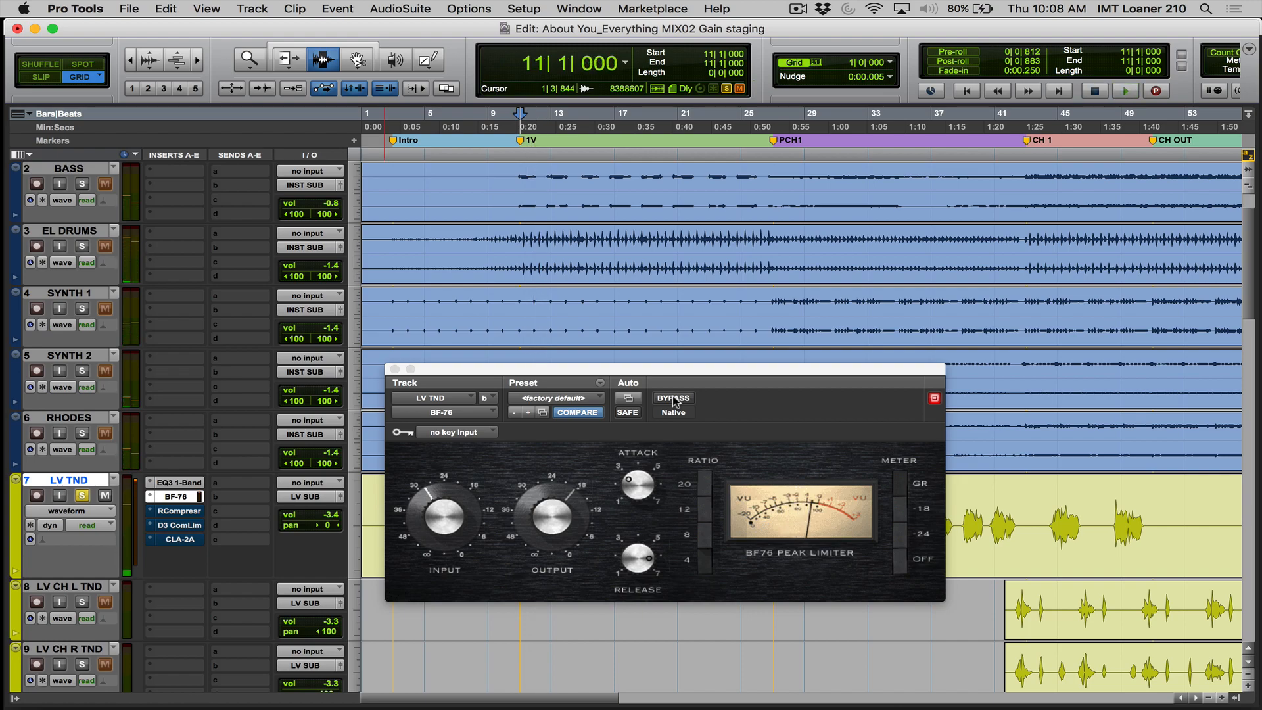
{"action": "left_click", "coordinate": [673, 398]}
{"action": "key", "text": "space"}
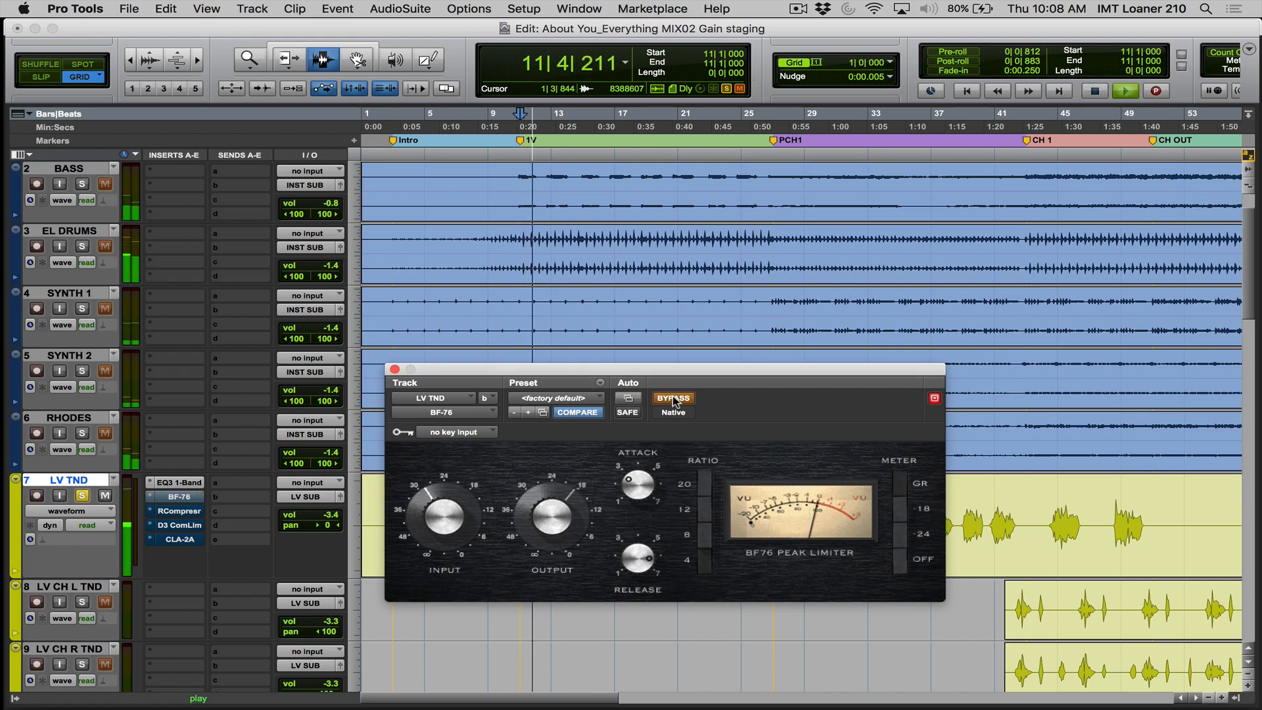
{"action": "key", "text": "space"}
{"action": "left_click", "coordinate": [673, 398]}
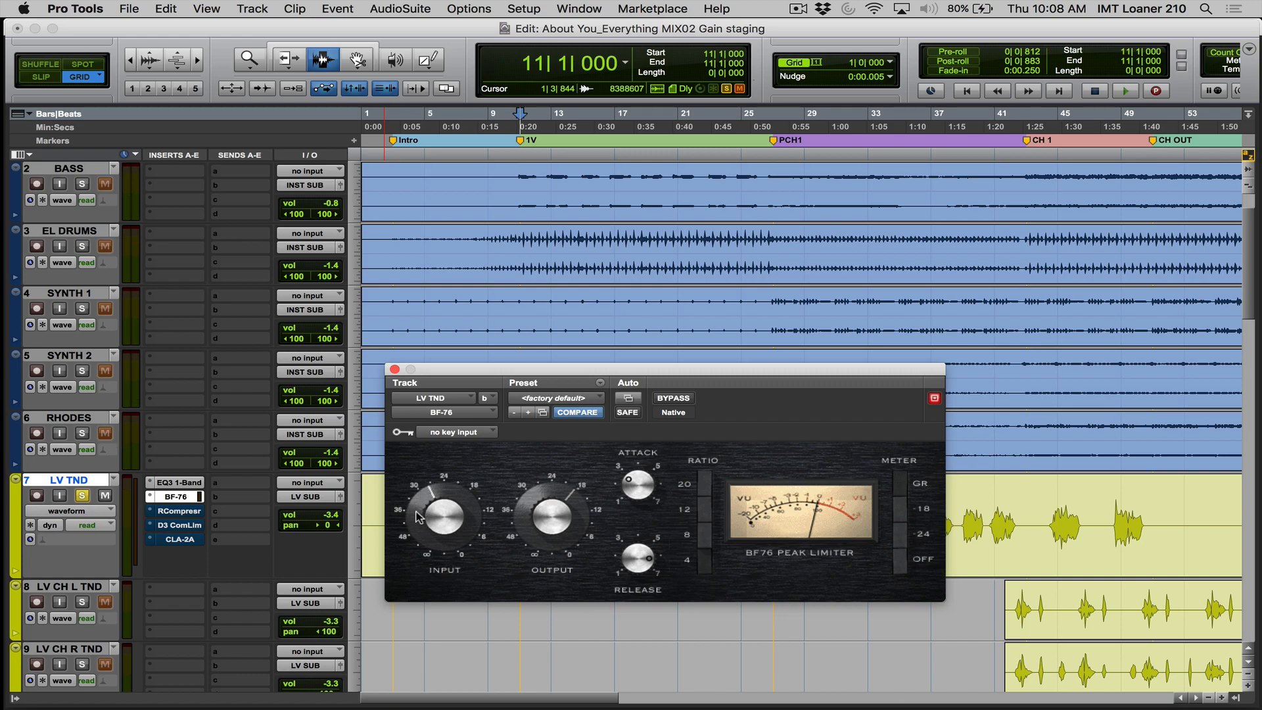
- Lower the BF-76 input to about 30, then compare it bypassed and active on the soloed LV TND during playback
{"action": "left_click_drag", "start_coordinate": [423, 499], "coordinate": [419, 514]}
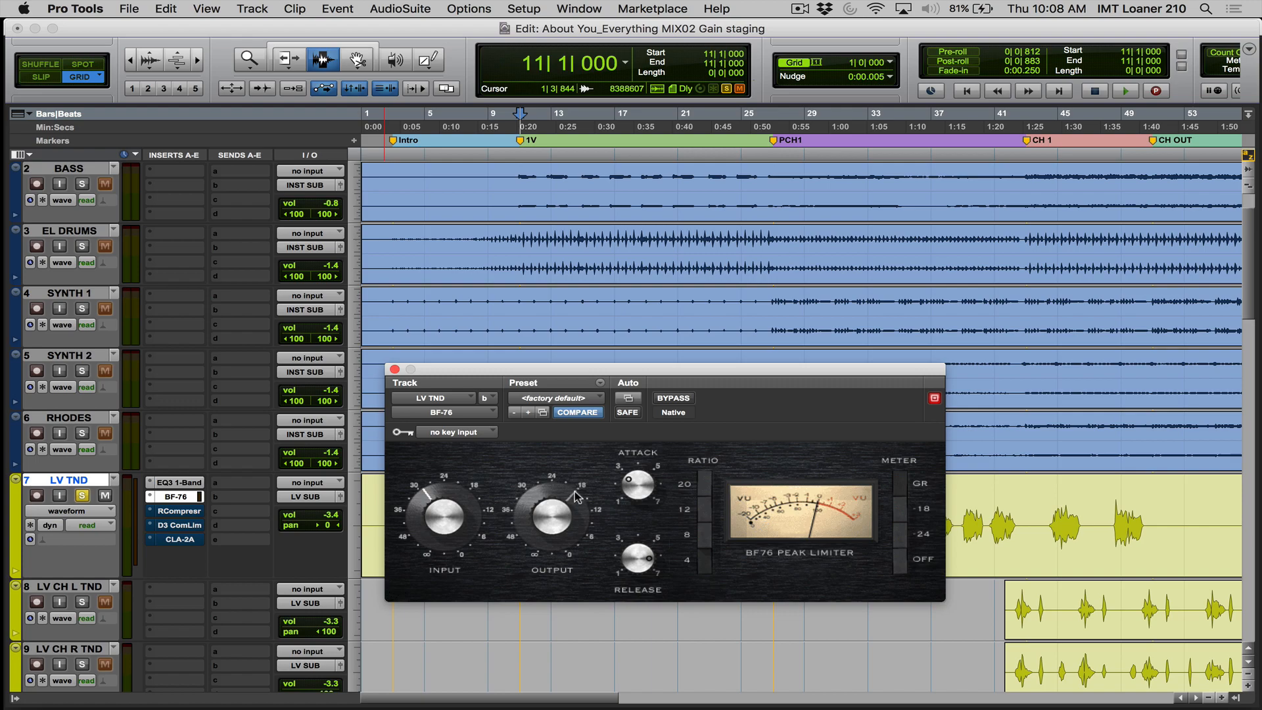
{"action": "key", "text": "space"}
{"action": "left_click", "coordinate": [673, 398]}
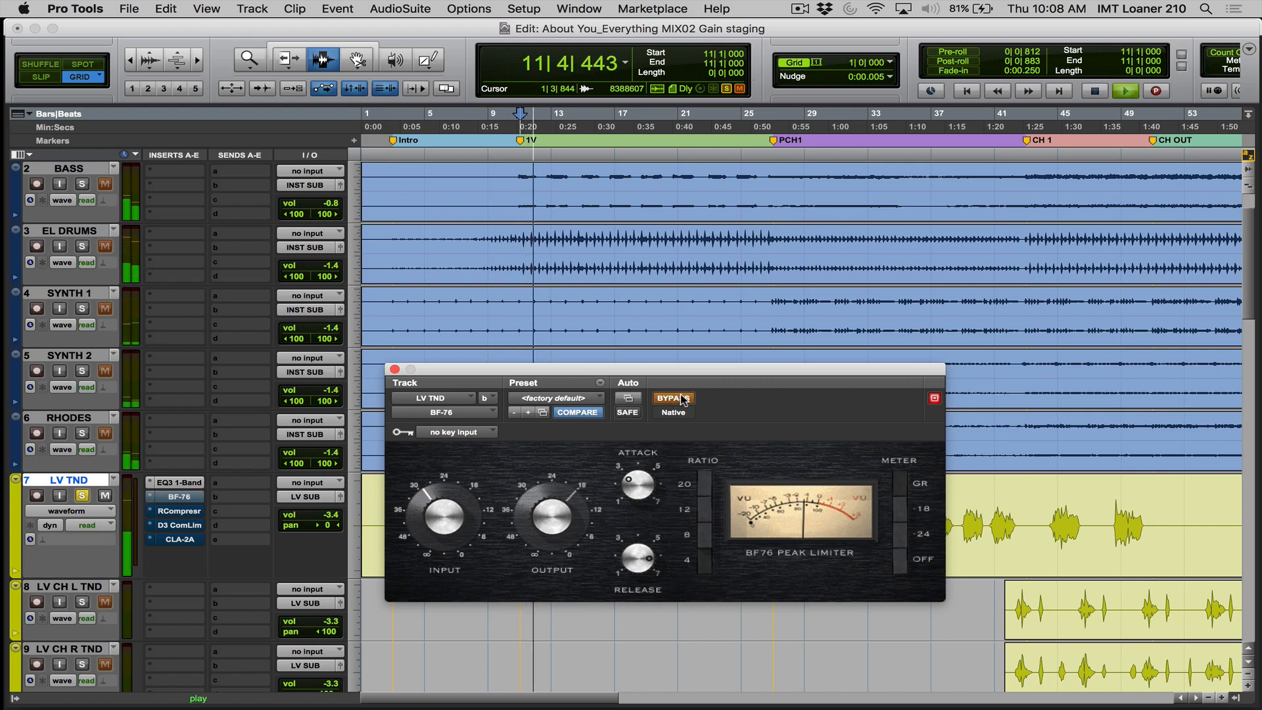
{"action": "left_click", "coordinate": [676, 398]}
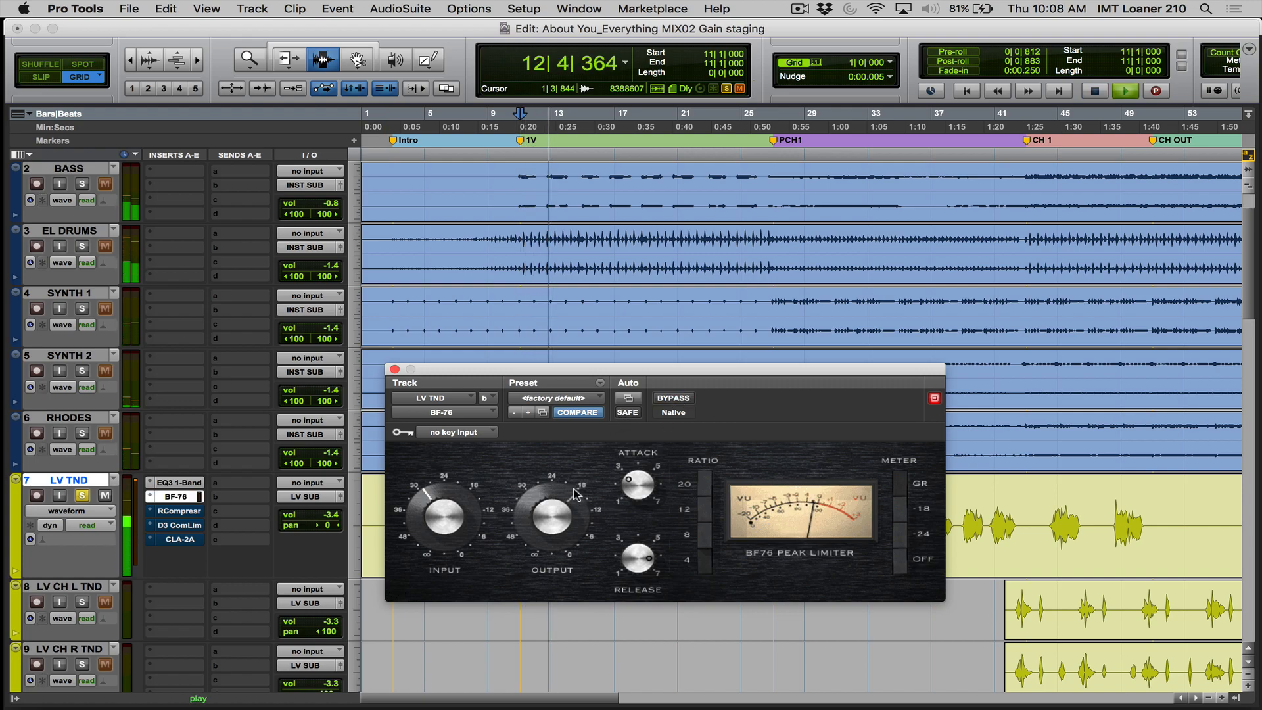
{"action": "left_click", "coordinate": [662, 401]}
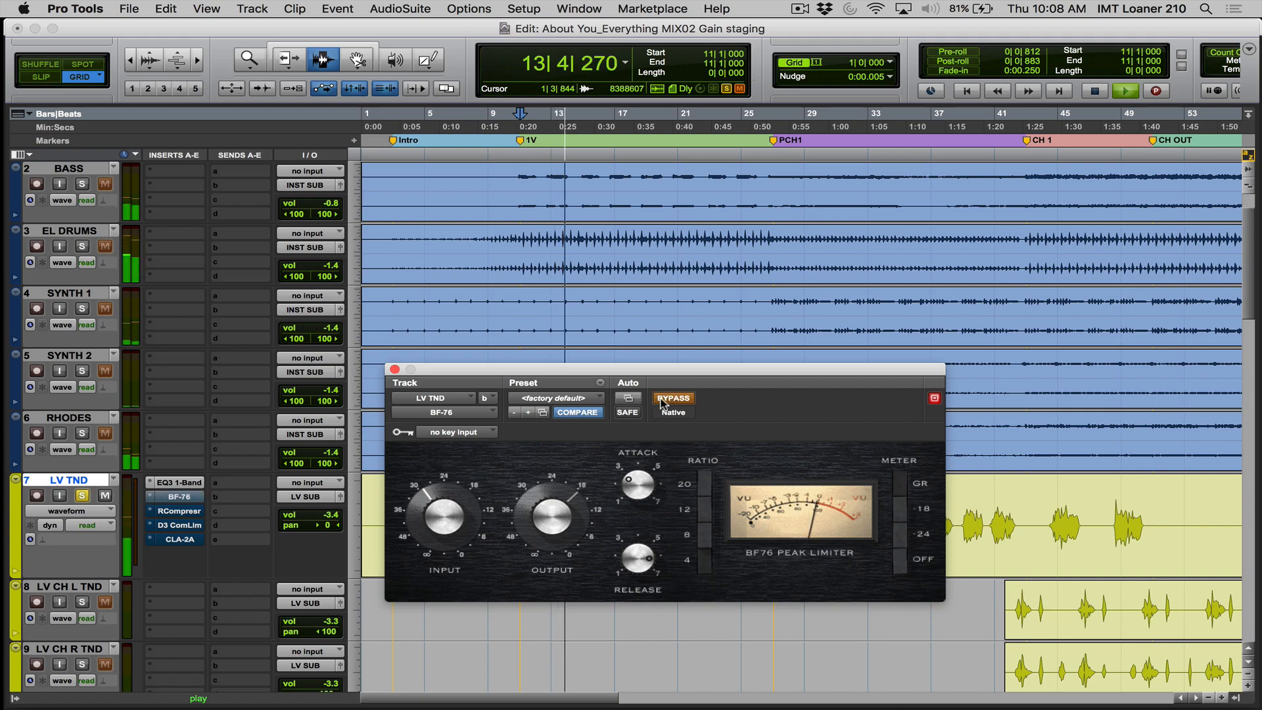
{"action": "left_click", "coordinate": [662, 401]}
{"action": "key", "text": "space"}
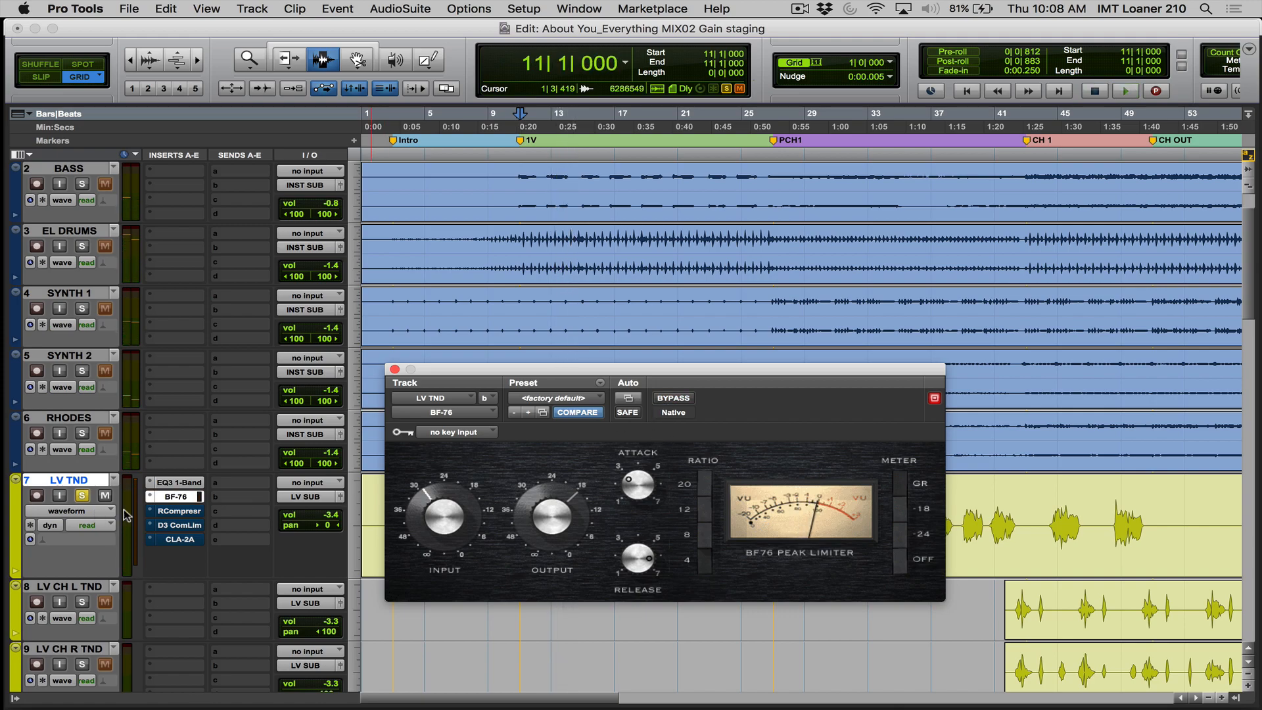
- Unsolo LV TND and listen to the full mix from bar 11 with the BF-76 active
{"action": "left_click", "coordinate": [82, 495]}
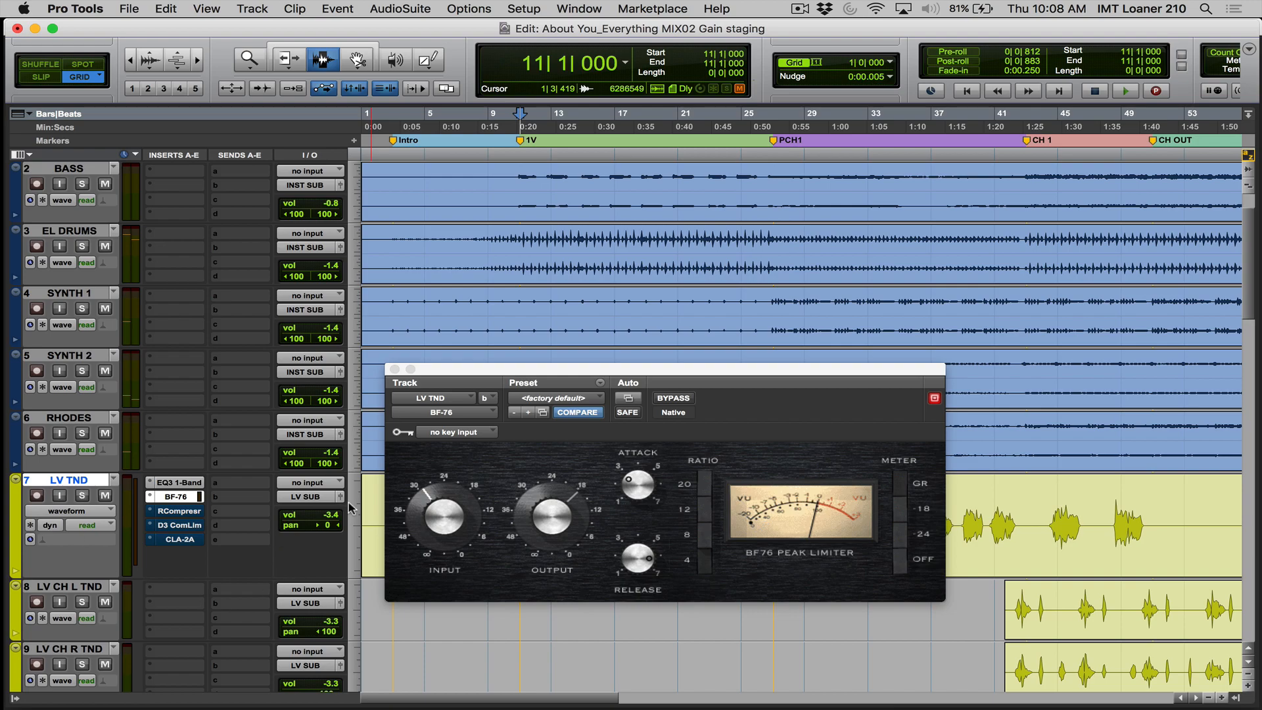
{"action": "key", "text": "space"}
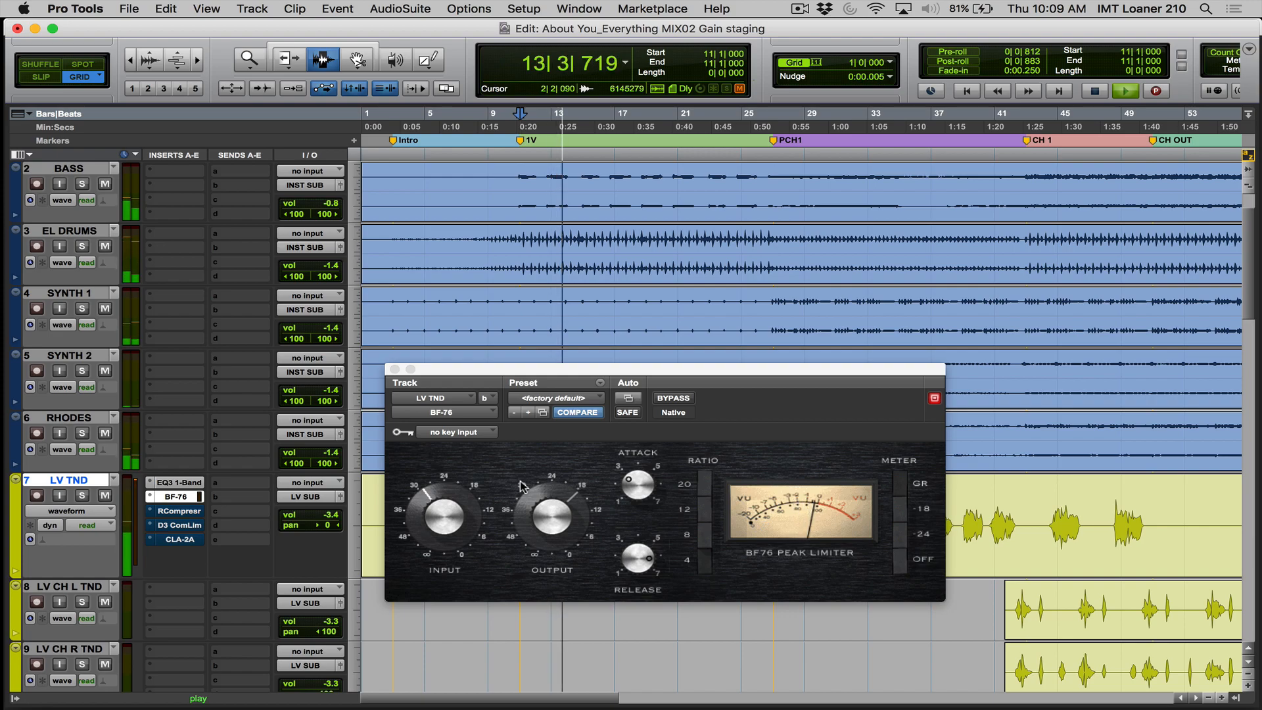
{"action": "key", "text": "space"}
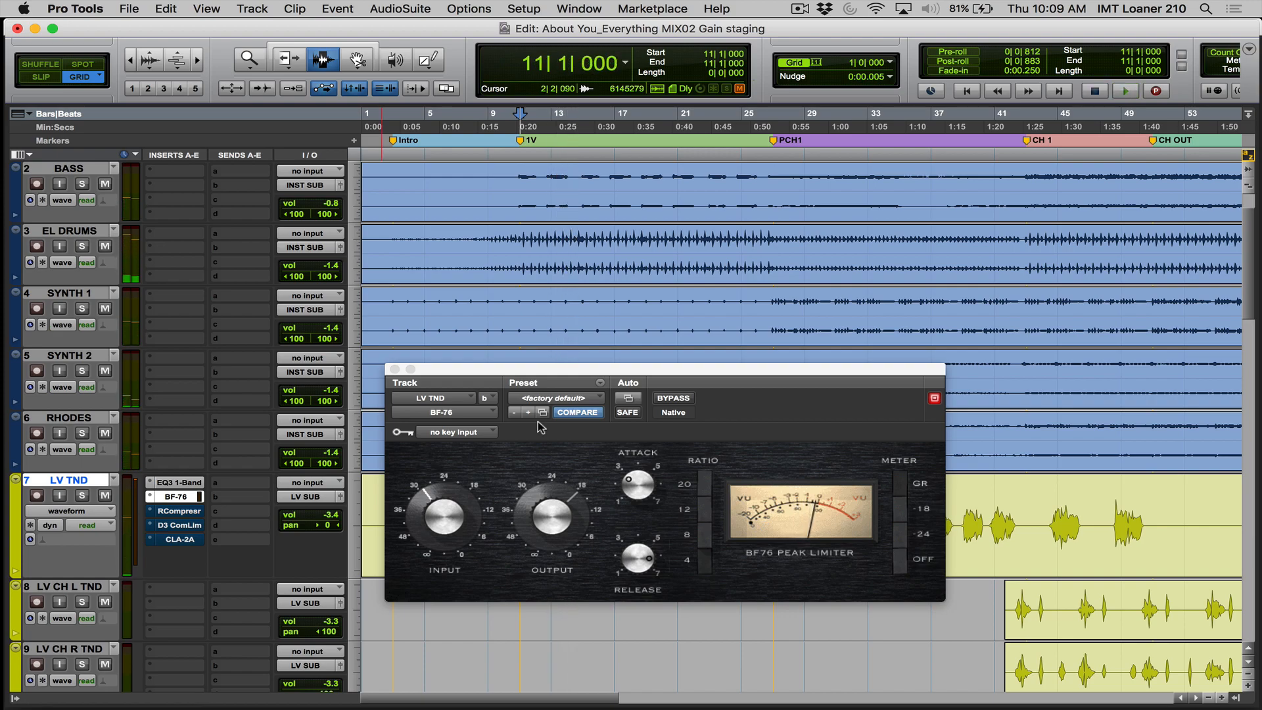
- Solo LV TND and bypass the BF-76 while playing the vocal from bar 11
{"action": "left_click", "coordinate": [82, 496]}
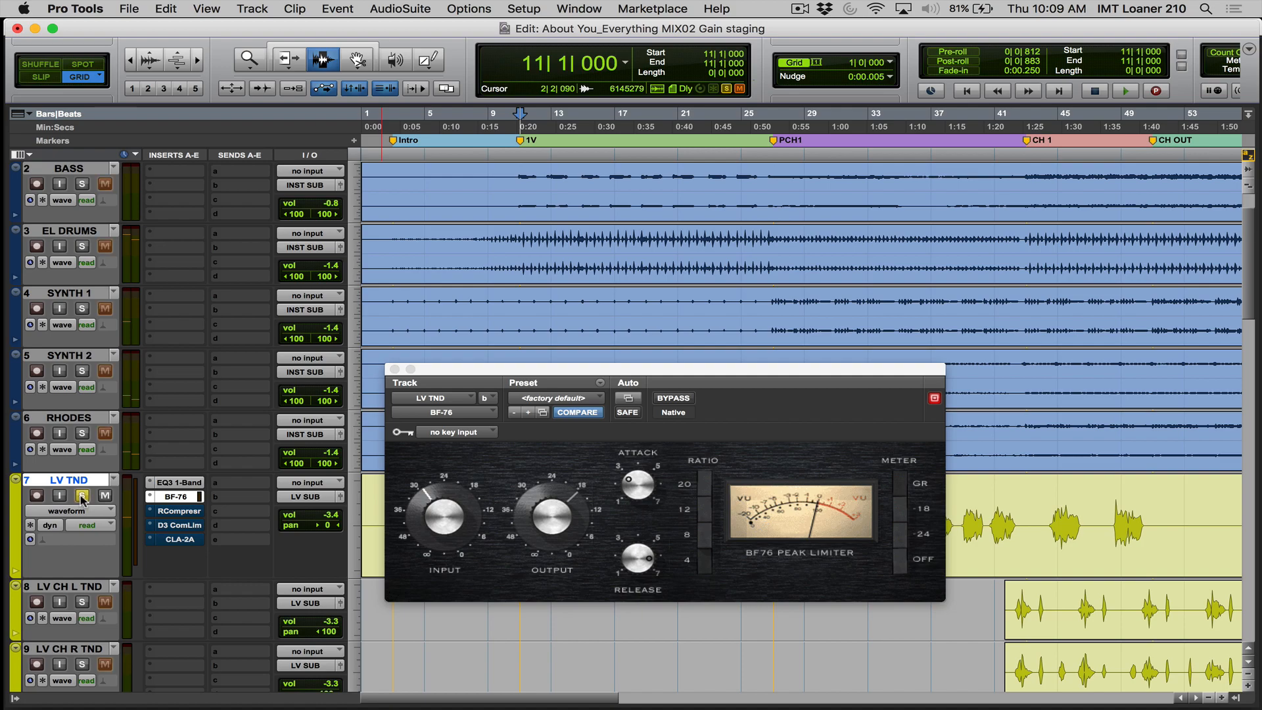
{"action": "key", "text": "space"}
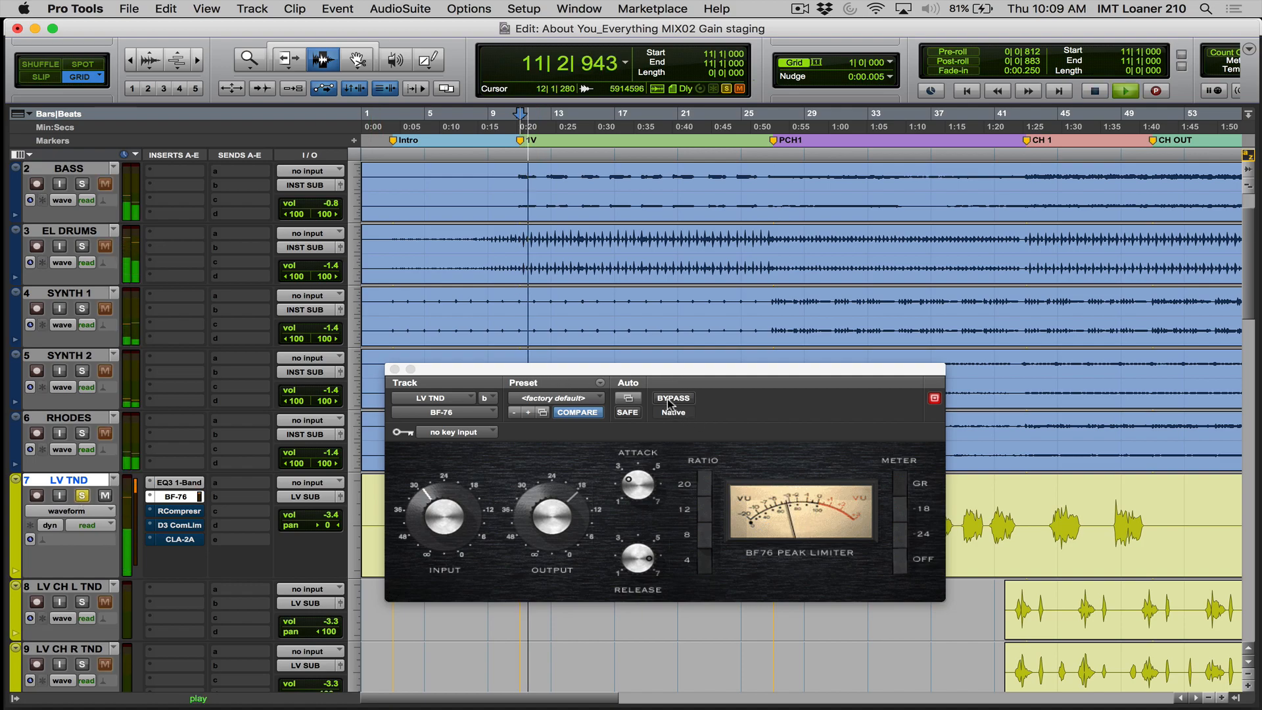
{"action": "left_click", "coordinate": [669, 399]}
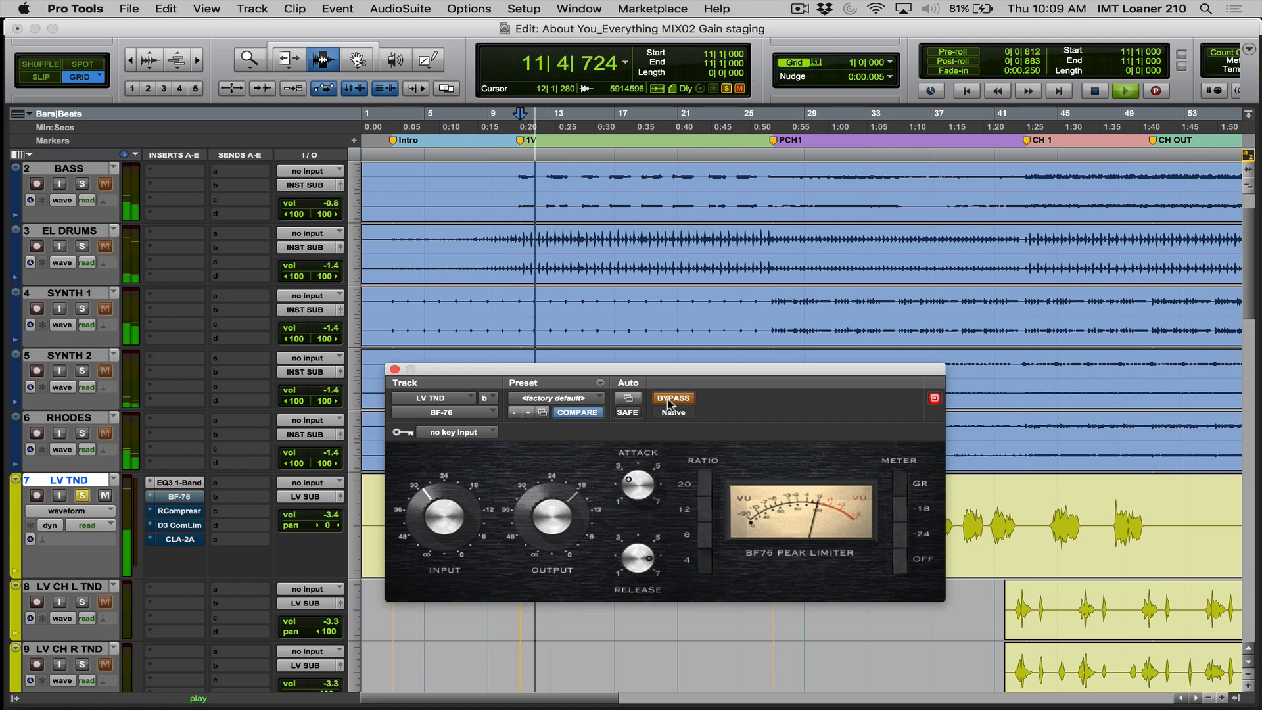
{"action": "key", "text": "space"}
{"action": "left_click", "coordinate": [669, 399]}
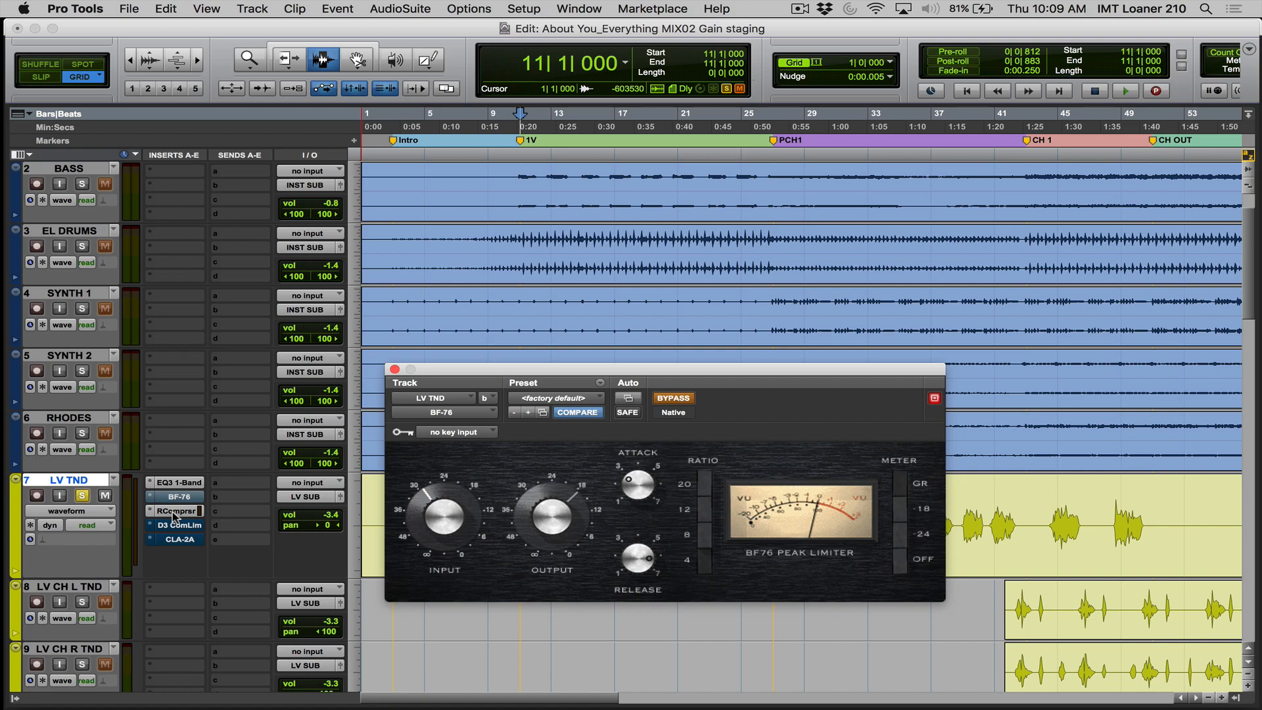
- Open the active RCompressor on LV TND and lower its threshold to -11.7 during playback
{"action": "left_click", "coordinate": [172, 512]}
{"action": "left_click_drag", "start_coordinate": [524, 370], "coordinate": [650, 295]}
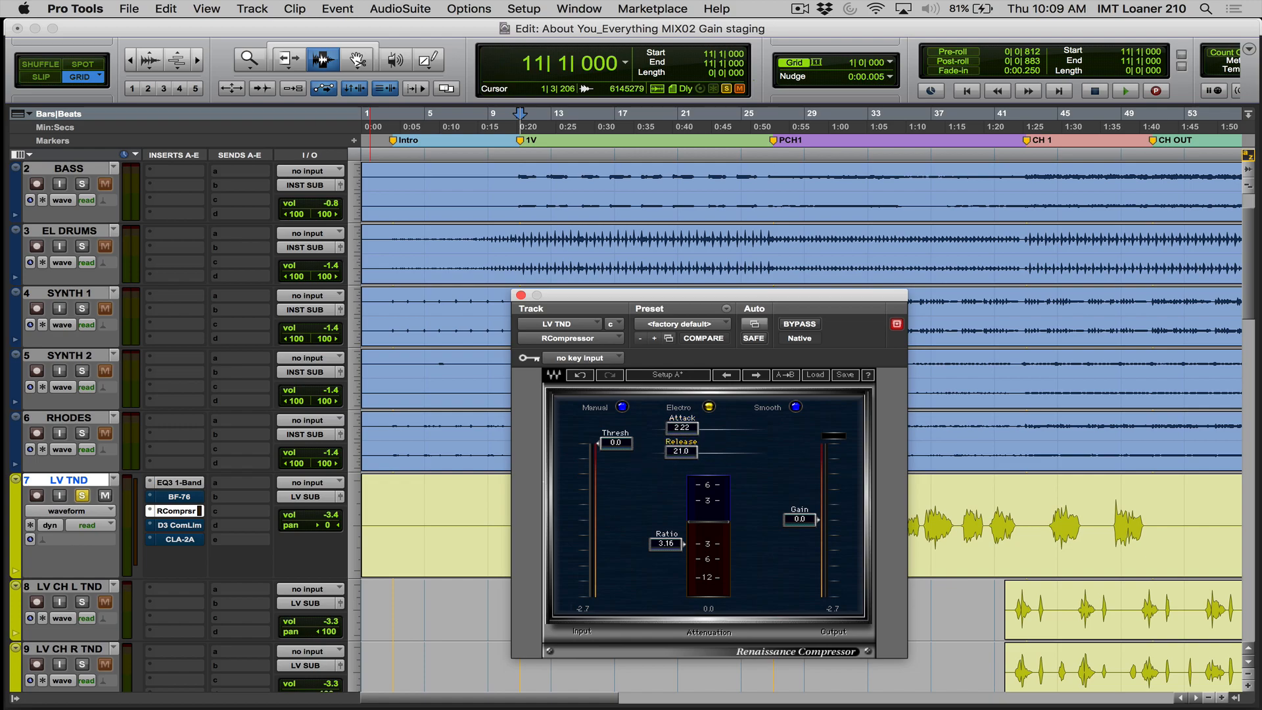
{"action": "key", "text": "space"}
{"action": "left_click_drag", "start_coordinate": [622, 449], "coordinate": [623, 478]}
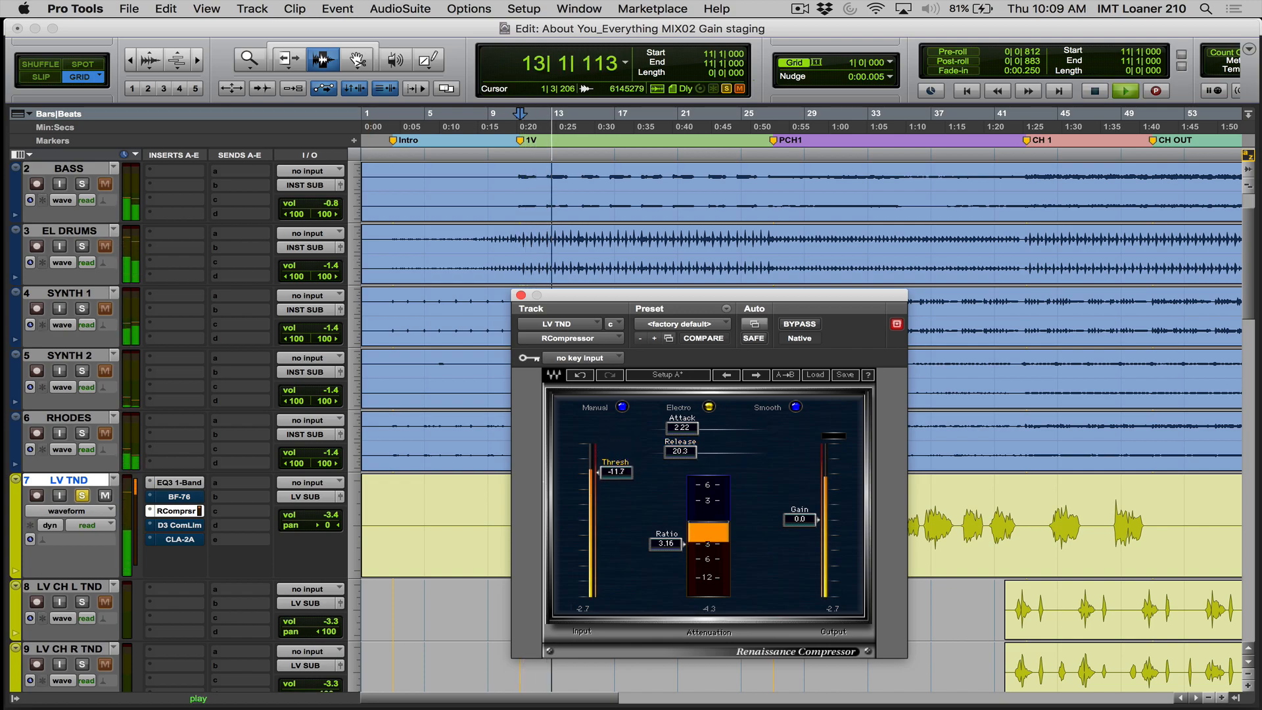
- Raise the RCompressor gain to 1.5, comparing the soloed vocal with the compressor bypassed and active
{"action": "left_click", "coordinate": [799, 324]}
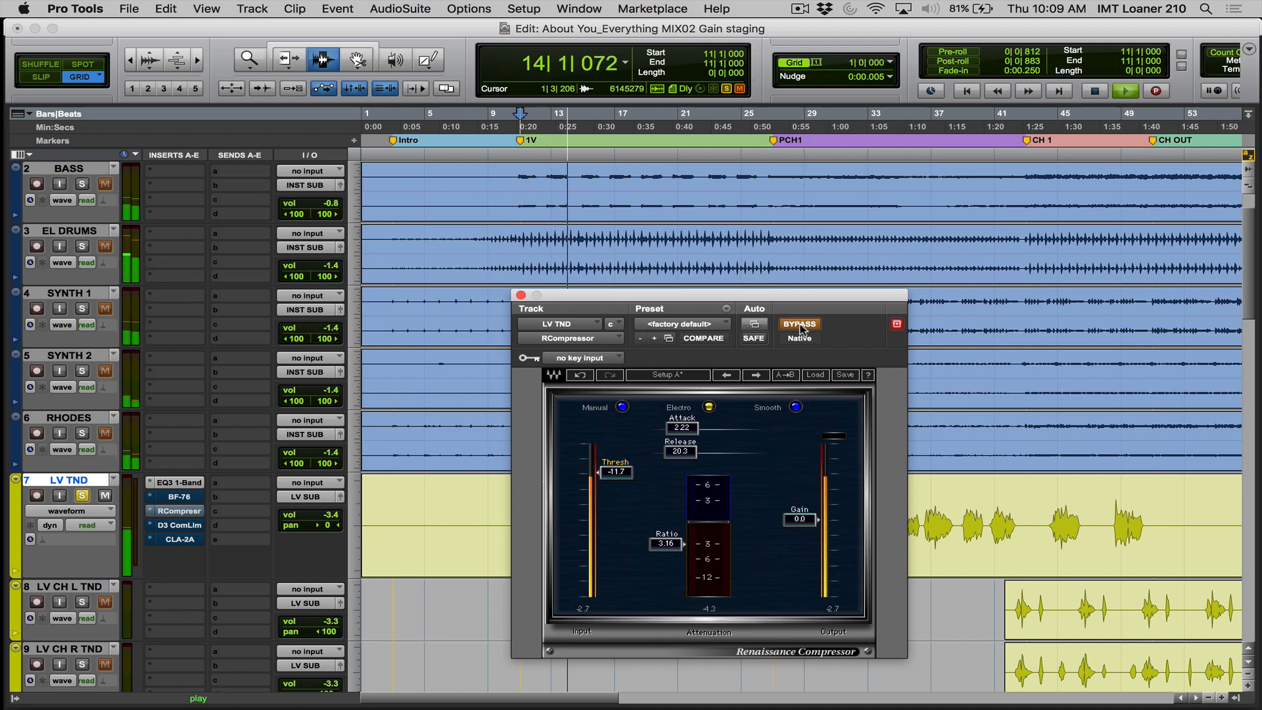
{"action": "left_click", "coordinate": [799, 324]}
{"action": "left_click_drag", "start_coordinate": [818, 519], "coordinate": [818, 513]}
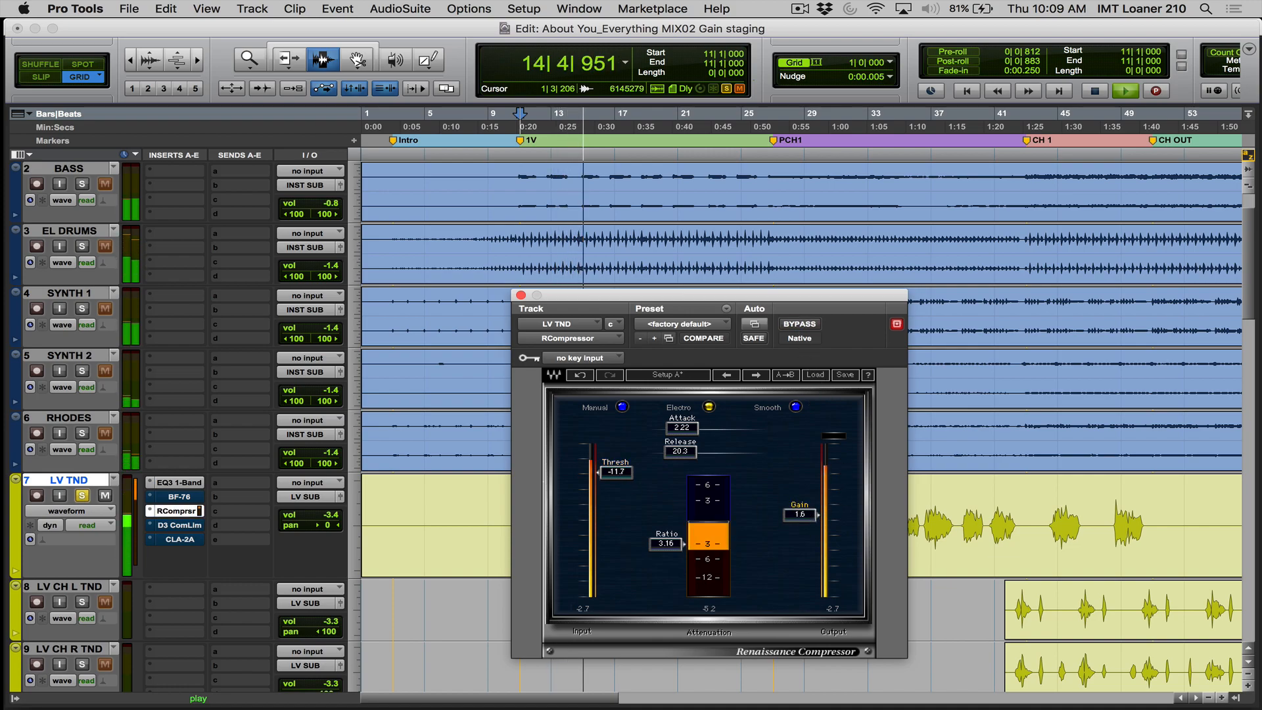
{"action": "left_click", "coordinate": [798, 324]}
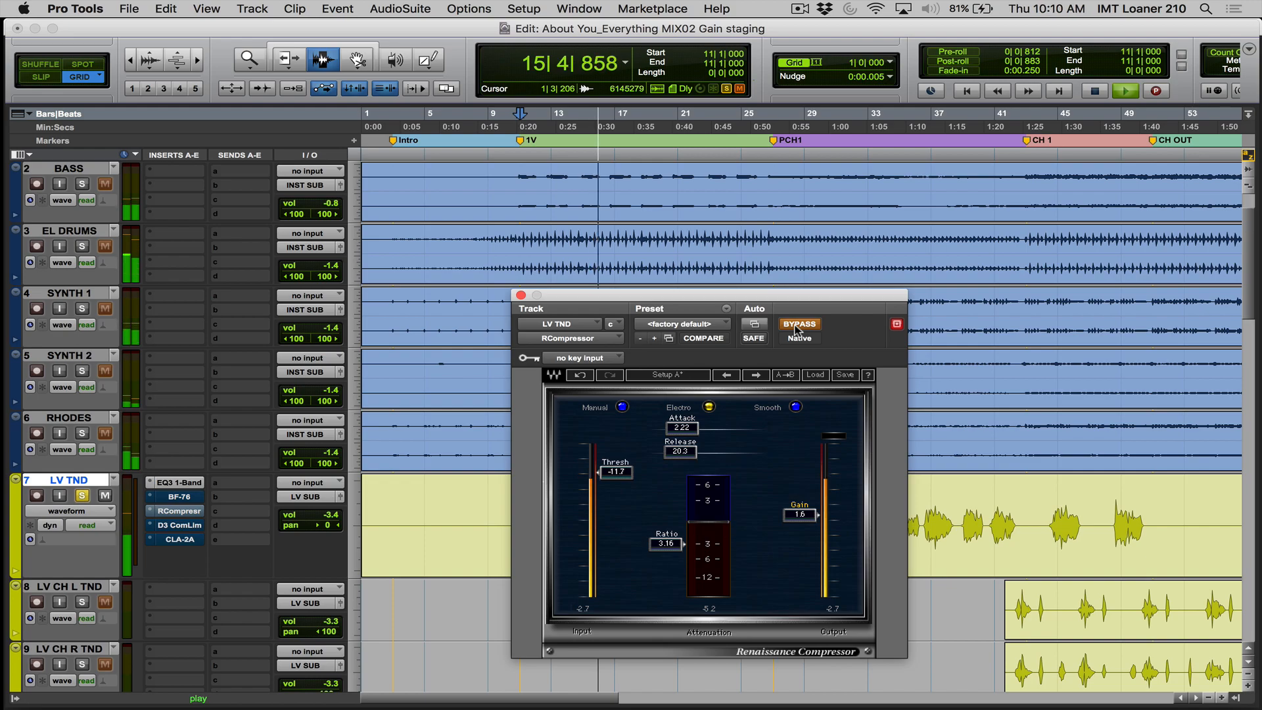
{"action": "left_click", "coordinate": [797, 324]}
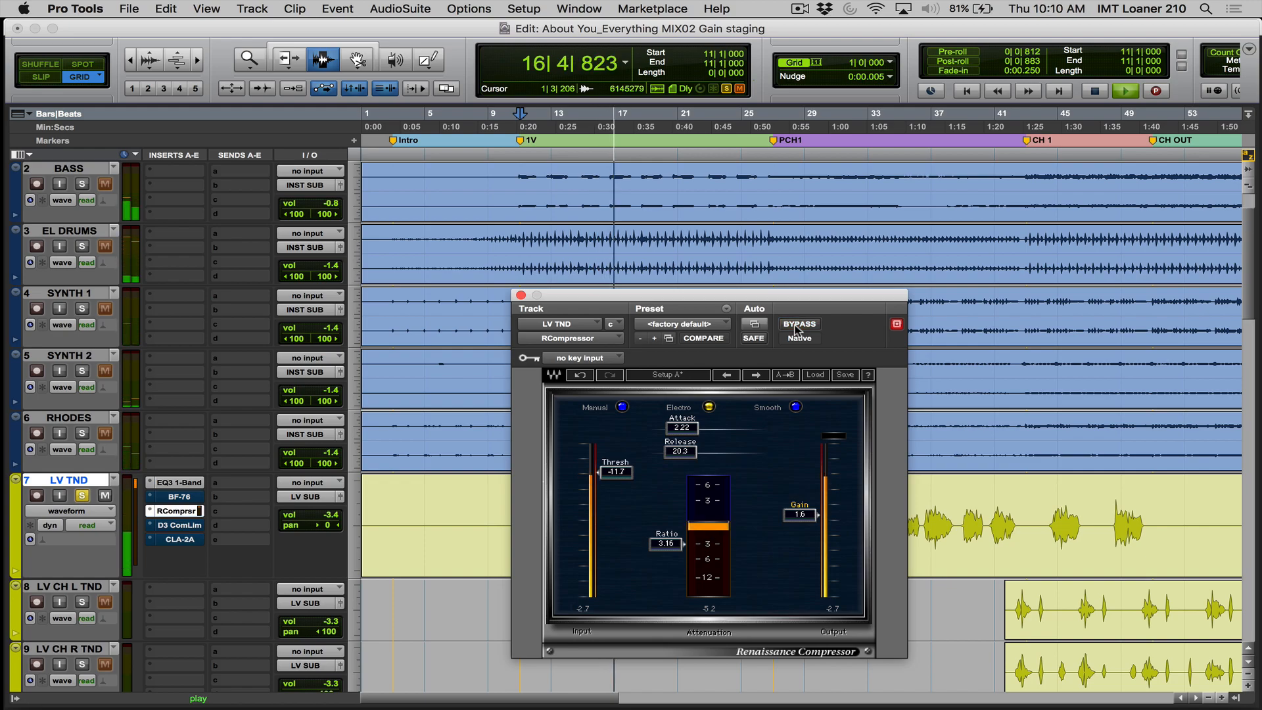
{"action": "left_click", "coordinate": [798, 324]}
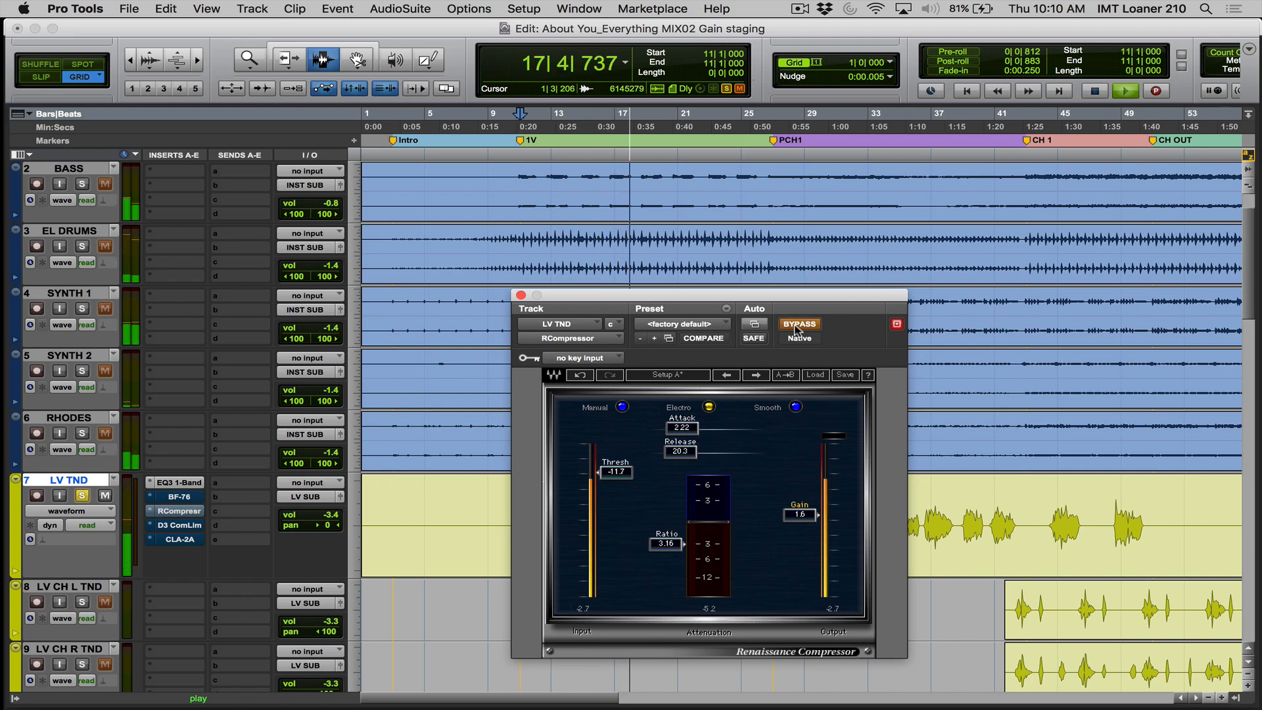
{"action": "left_click", "coordinate": [798, 324]}
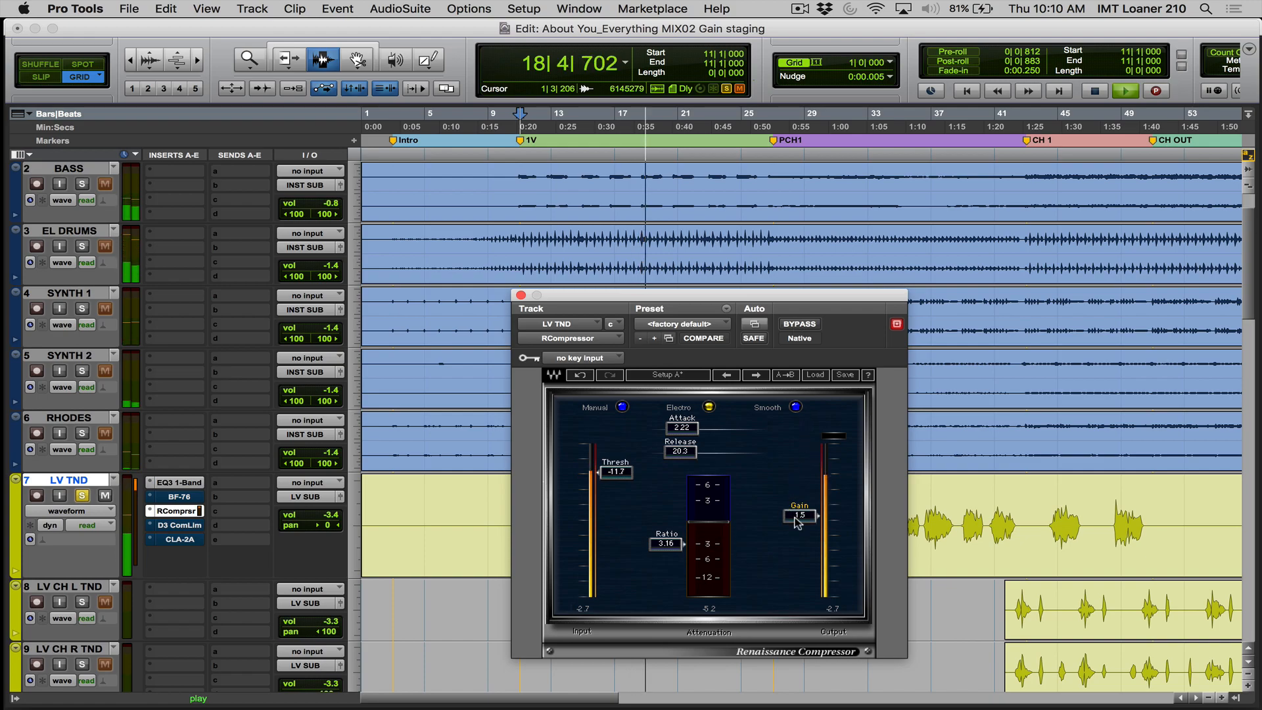
- Lower the RCompressor threshold to -14.5 and replay the soloed LV TND from bar 11
{"action": "left_click_drag", "start_coordinate": [616, 472], "coordinate": [616, 479]}
{"action": "key", "text": "space"}
{"action": "key", "text": "space"}
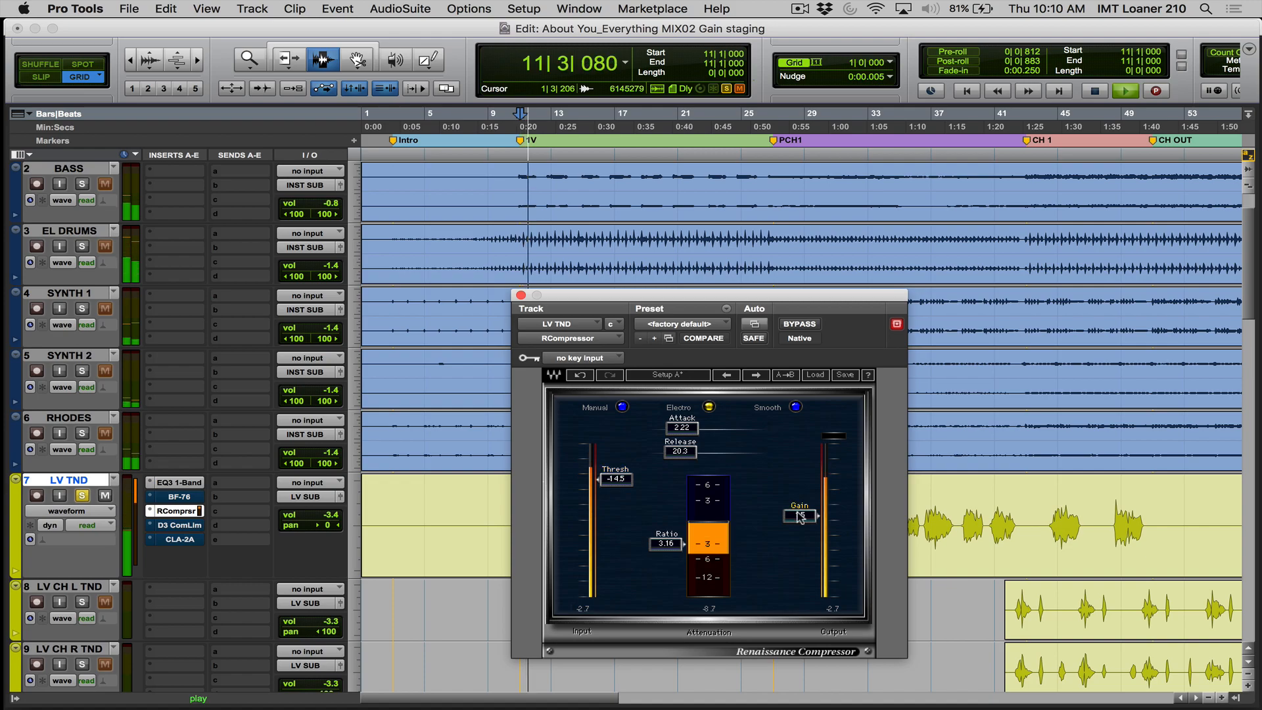
- Unsolo LV TND to hear the RCompressor in the full mix and move the plug-in window clear of the vocal waveform
{"action": "left_click", "coordinate": [81, 495]}
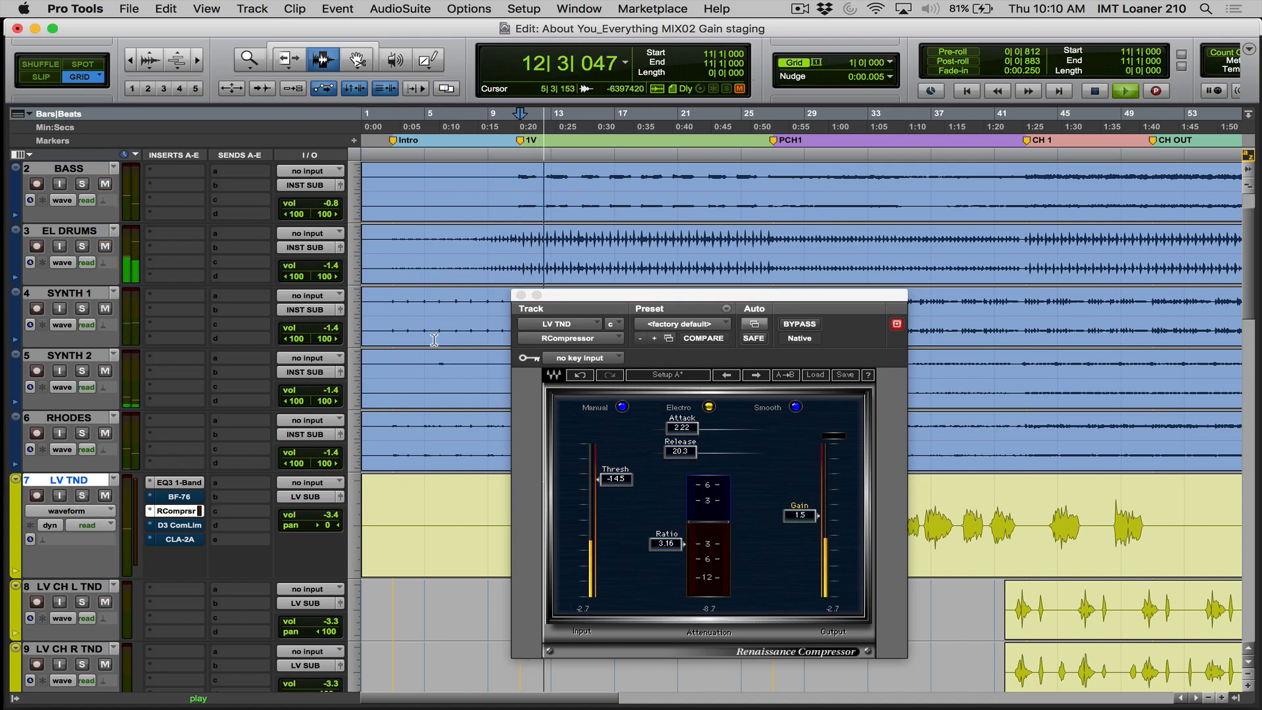
{"action": "left_click_drag", "start_coordinate": [685, 296], "coordinate": [1056, 73]}
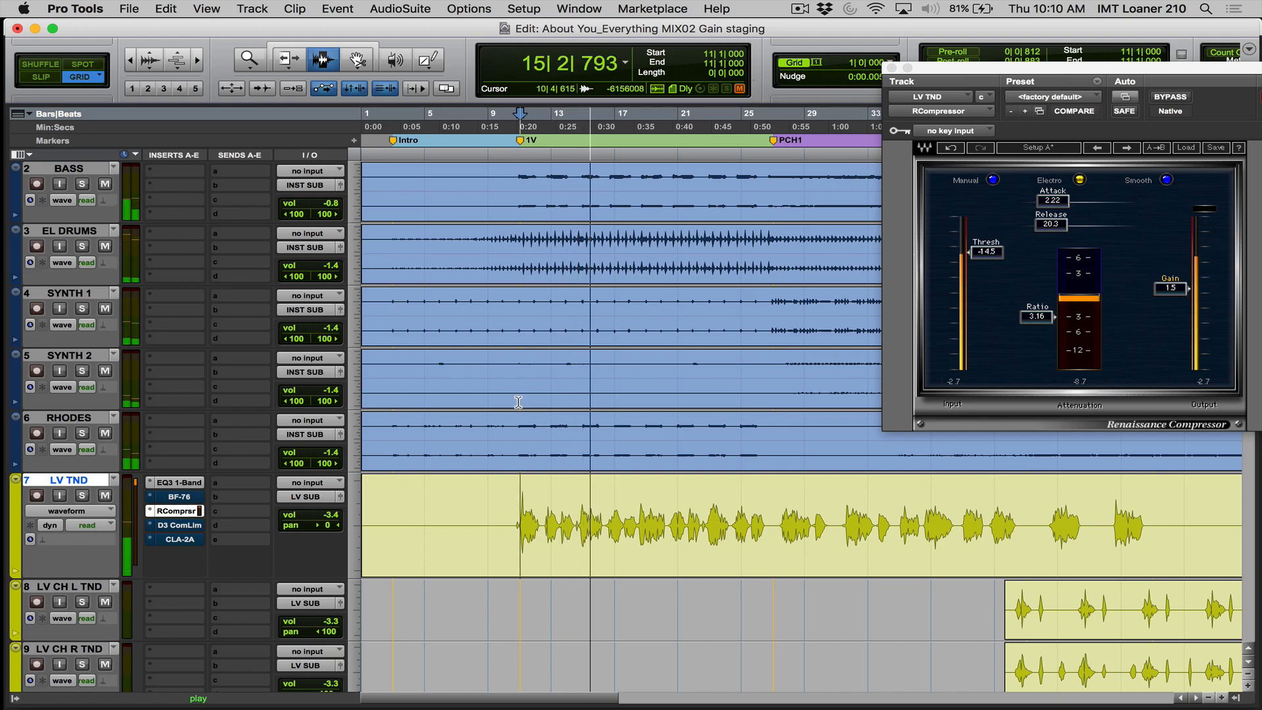
{"action": "key", "text": "space"}
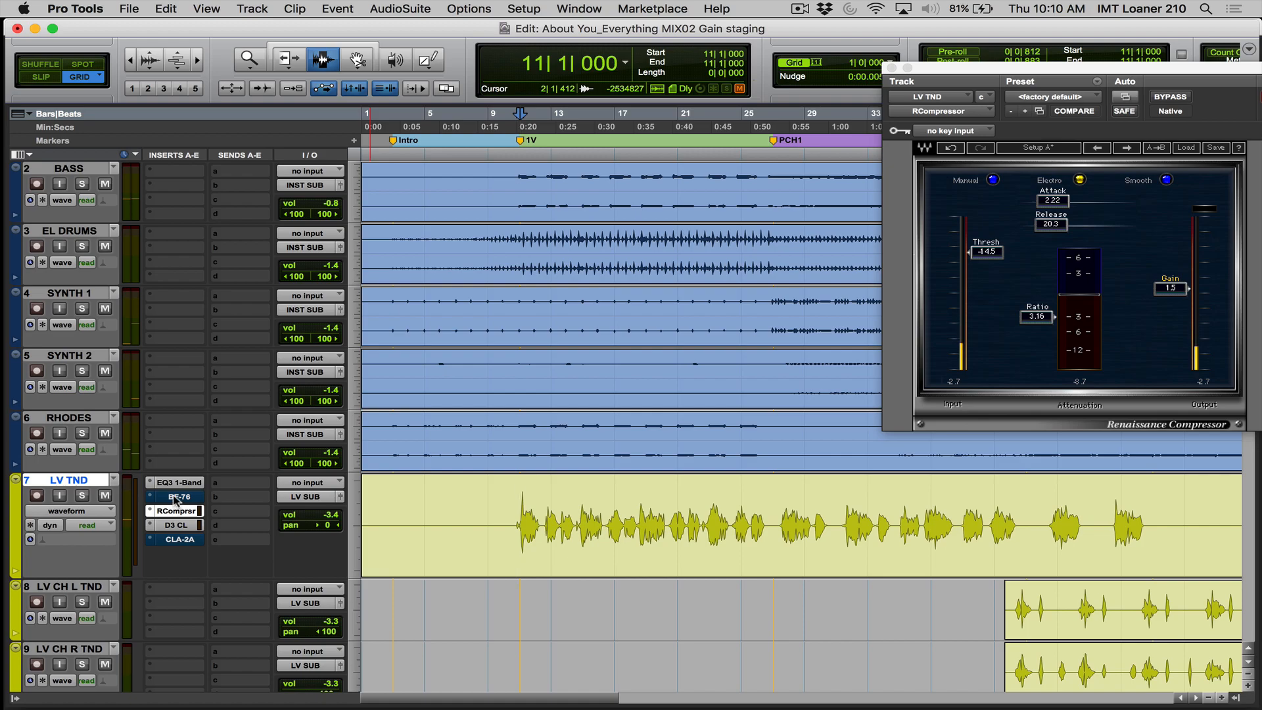
- Bypass the RCompressor, activate the BF-76 on LV TND and play the full mix from bar 11 for comparison
{"action": "left_click", "coordinate": [169, 511], "text": "super"}
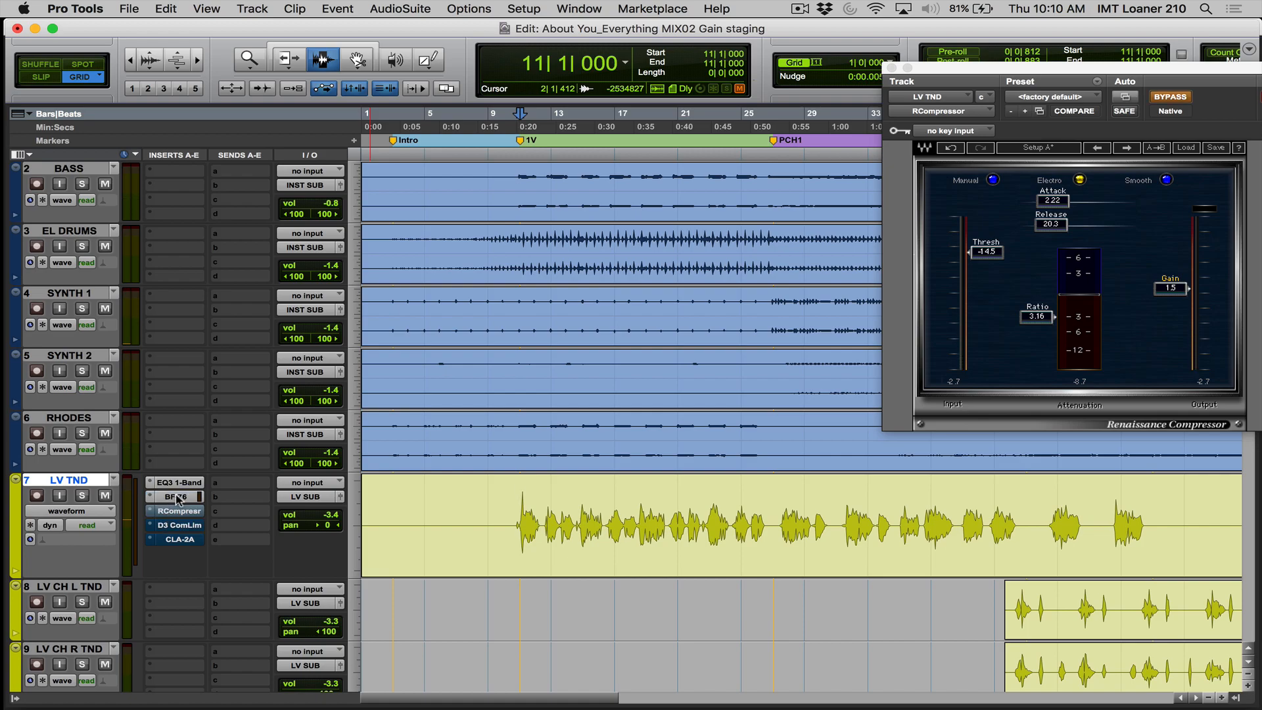
{"action": "key", "text": "space"}
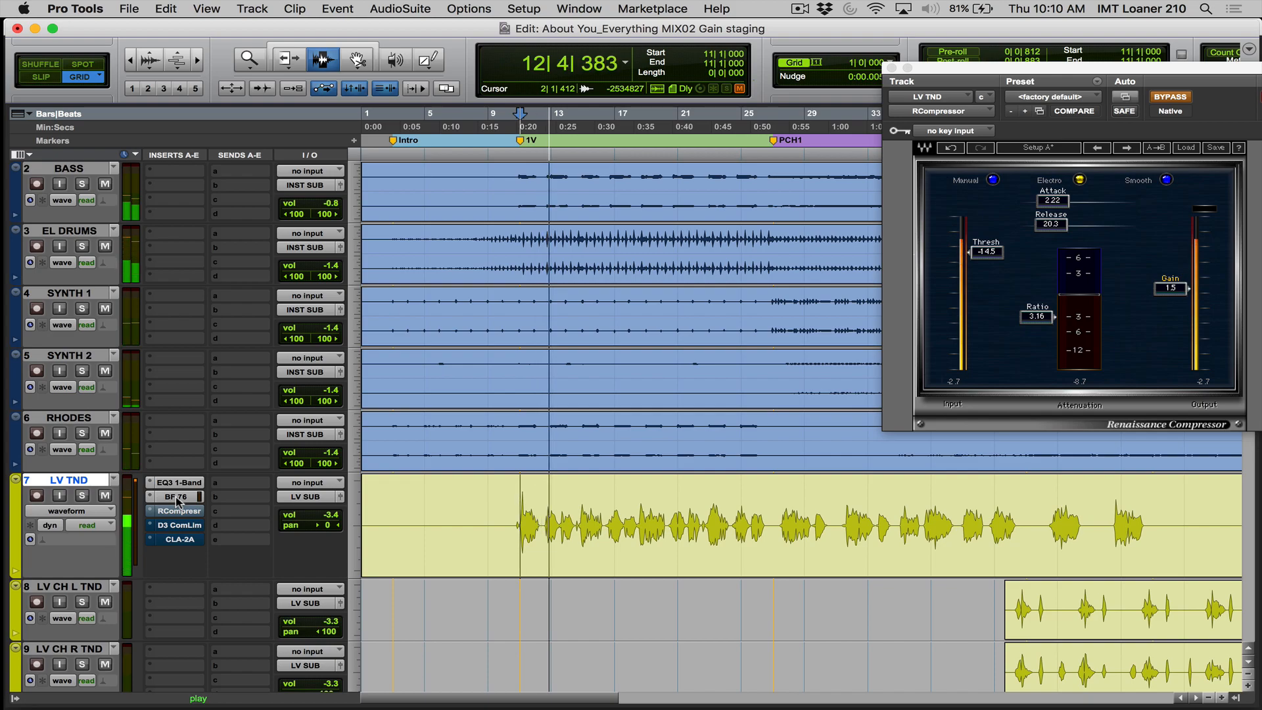
{"action": "key", "text": "space"}
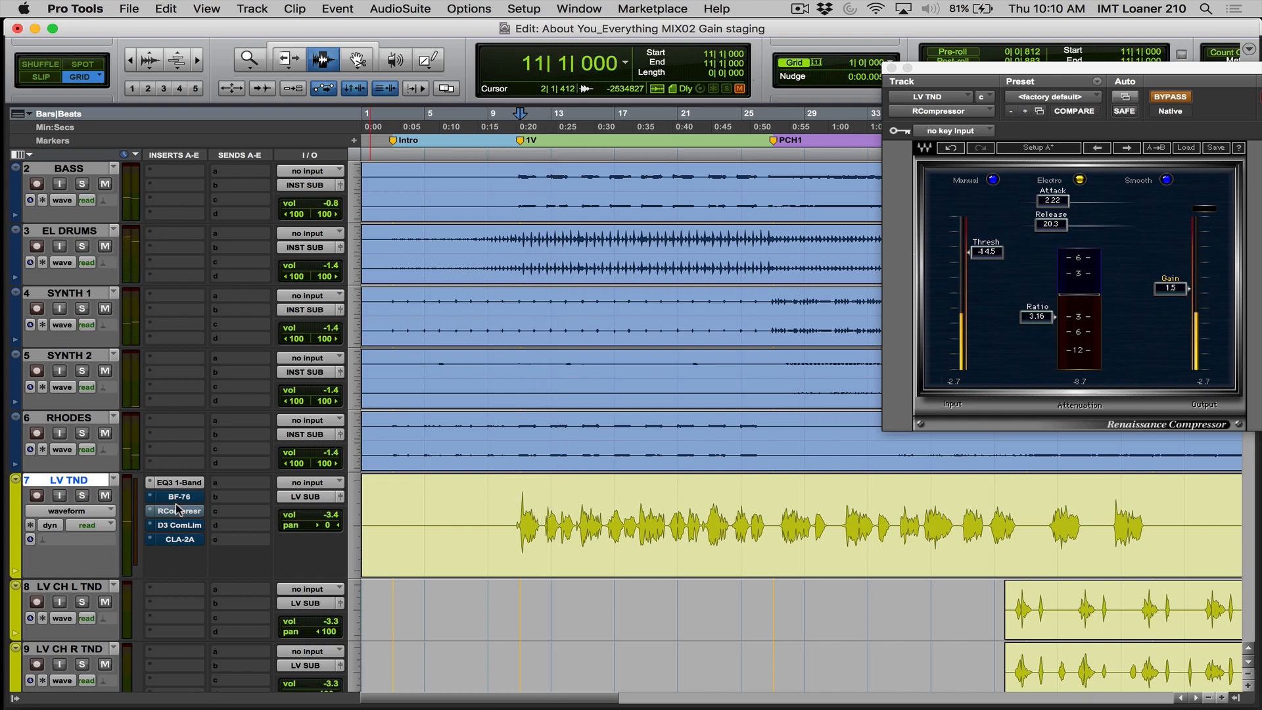
- Play the full mix from bar 11 with the RCompressor active at threshold -14.0 and gain 1.4, and bypass it
{"action": "left_click", "coordinate": [176, 511], "text": "super"}
{"action": "key", "text": "space"}
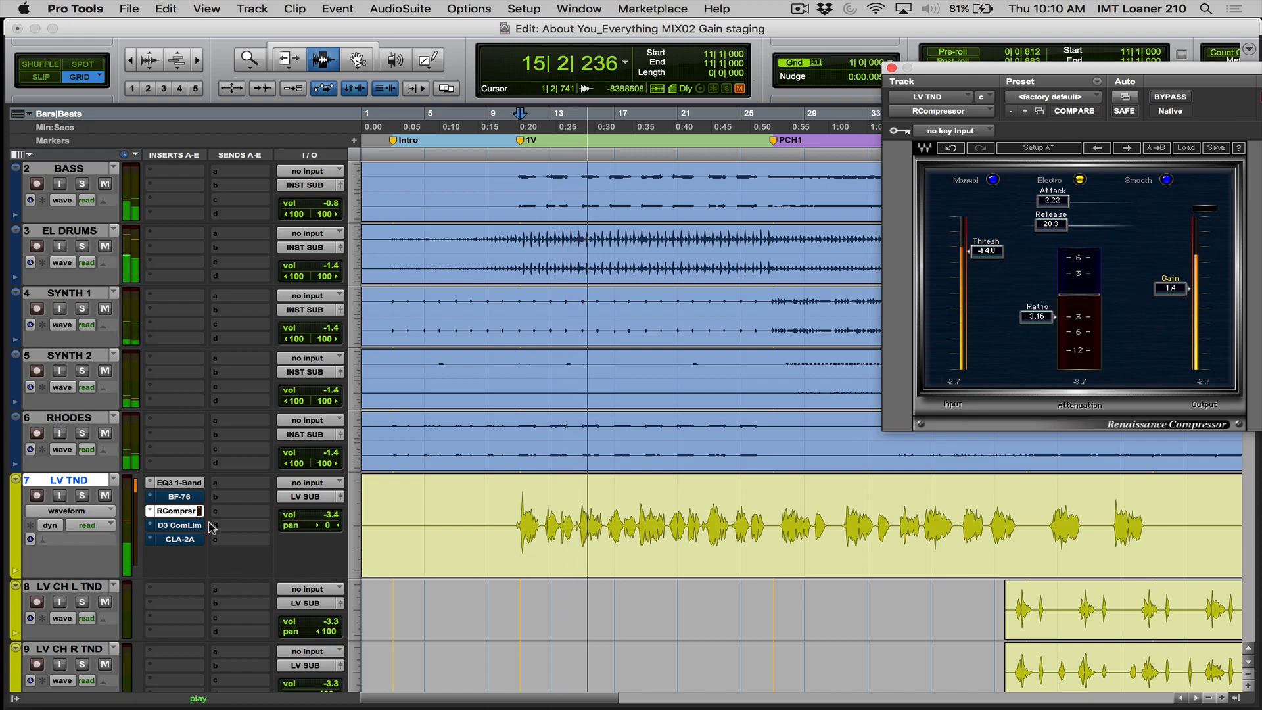
{"action": "left_click", "coordinate": [182, 512], "text": "super"}
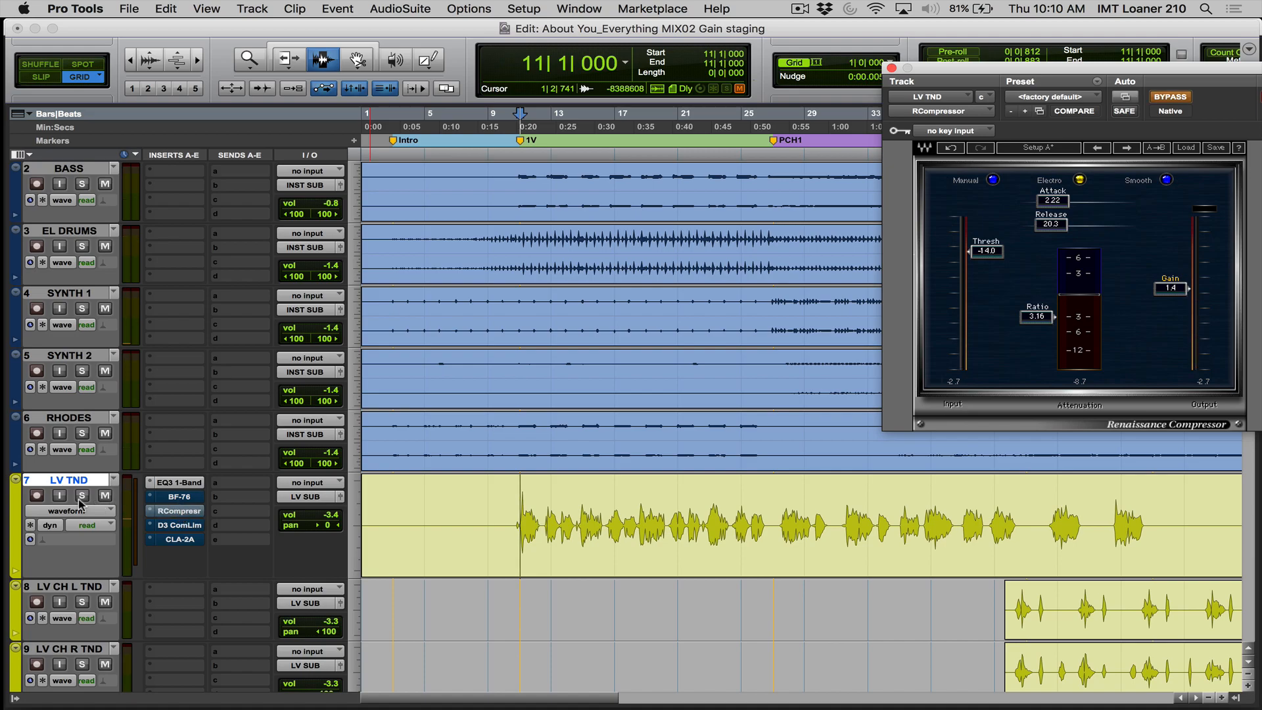
- Solo LV TND, activate its BF-76 and play the vocal from bar 11
{"action": "left_click", "coordinate": [81, 495]}
{"action": "left_click", "coordinate": [177, 495], "text": "super"}
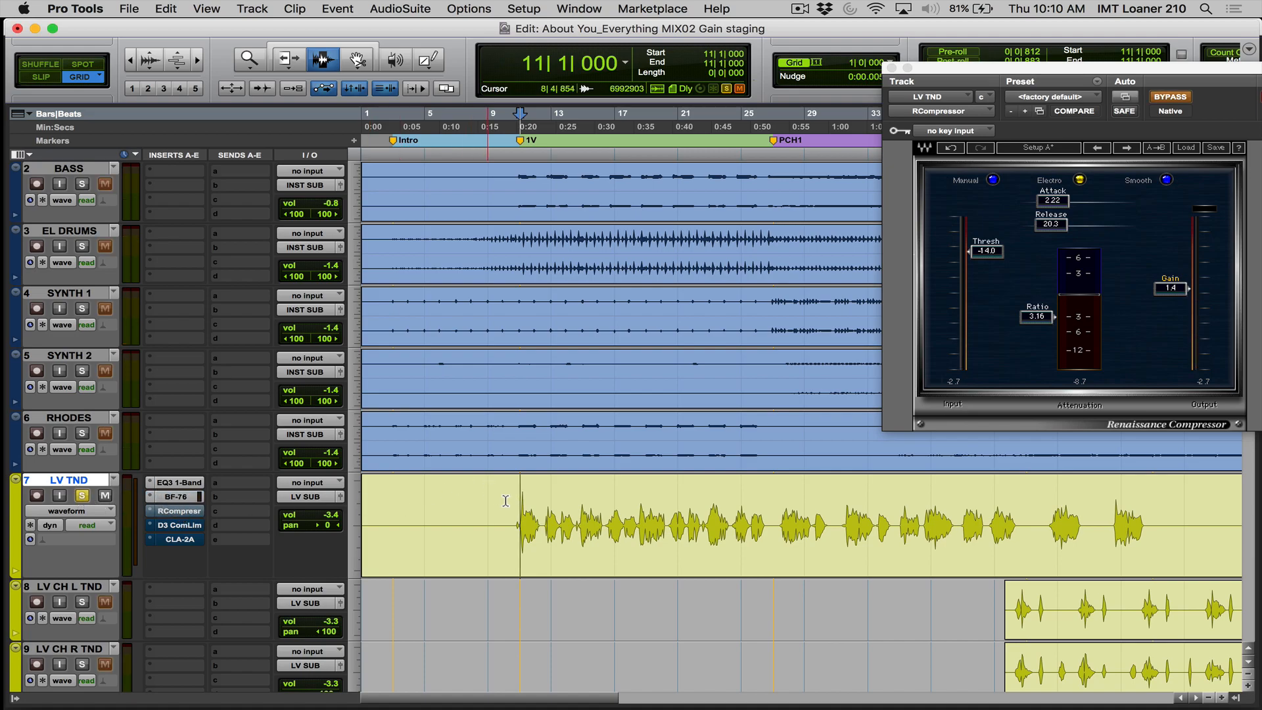
{"action": "key", "text": "space"}
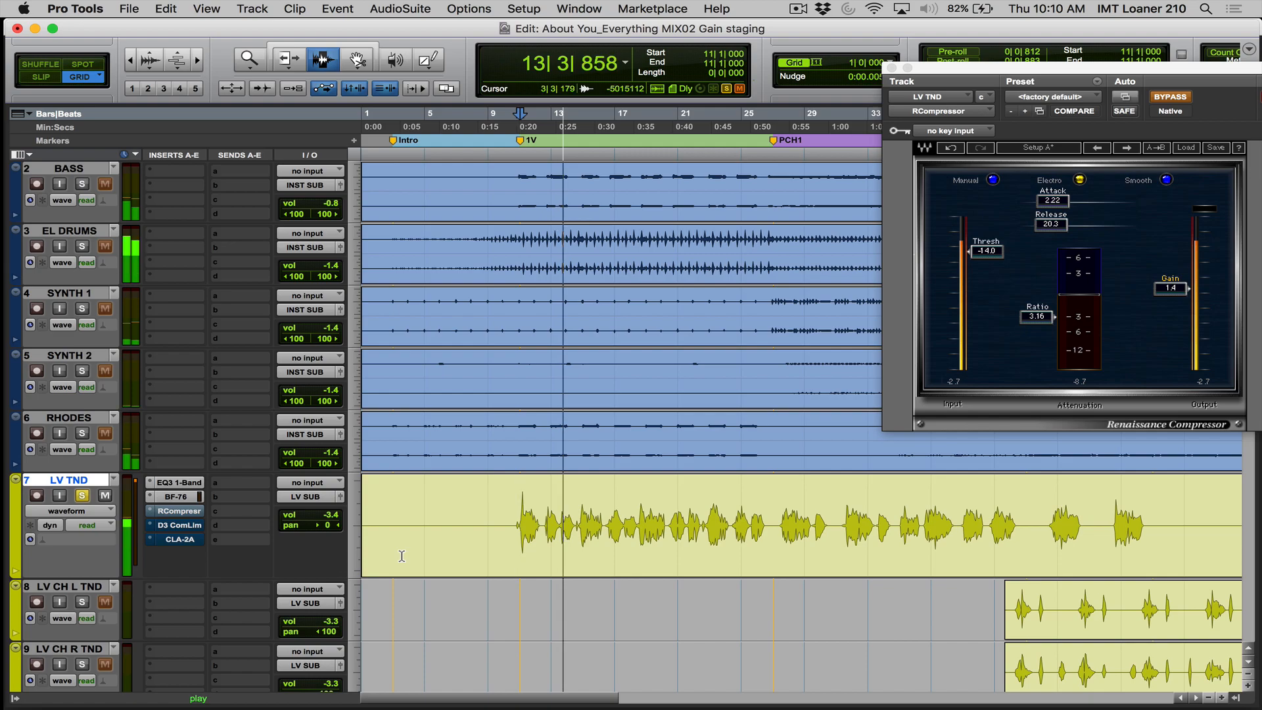
{"action": "key", "text": "space"}
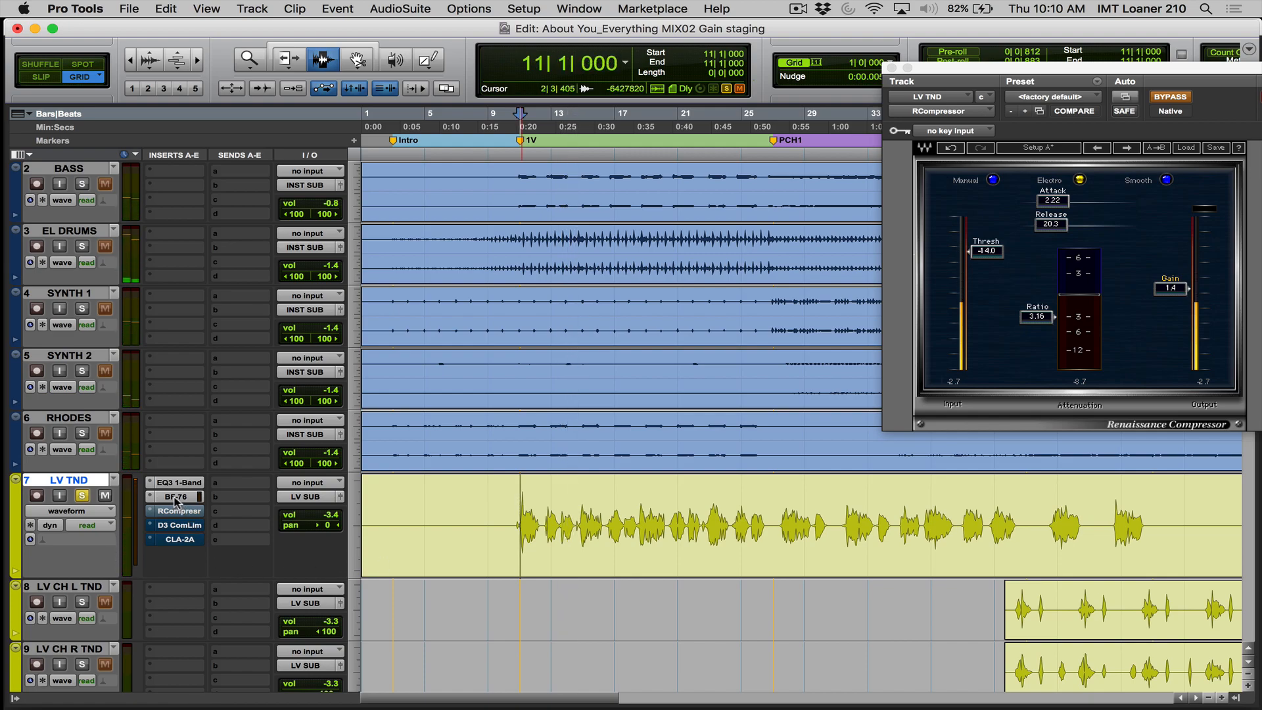
- Bypass the BF-76, activate the RCompressor and replay the soloed LV TND from bar 11 for comparison
{"action": "left_click", "coordinate": [175, 497], "text": "super"}
{"action": "left_click", "coordinate": [165, 512], "text": "super"}
{"action": "key", "text": "space"}
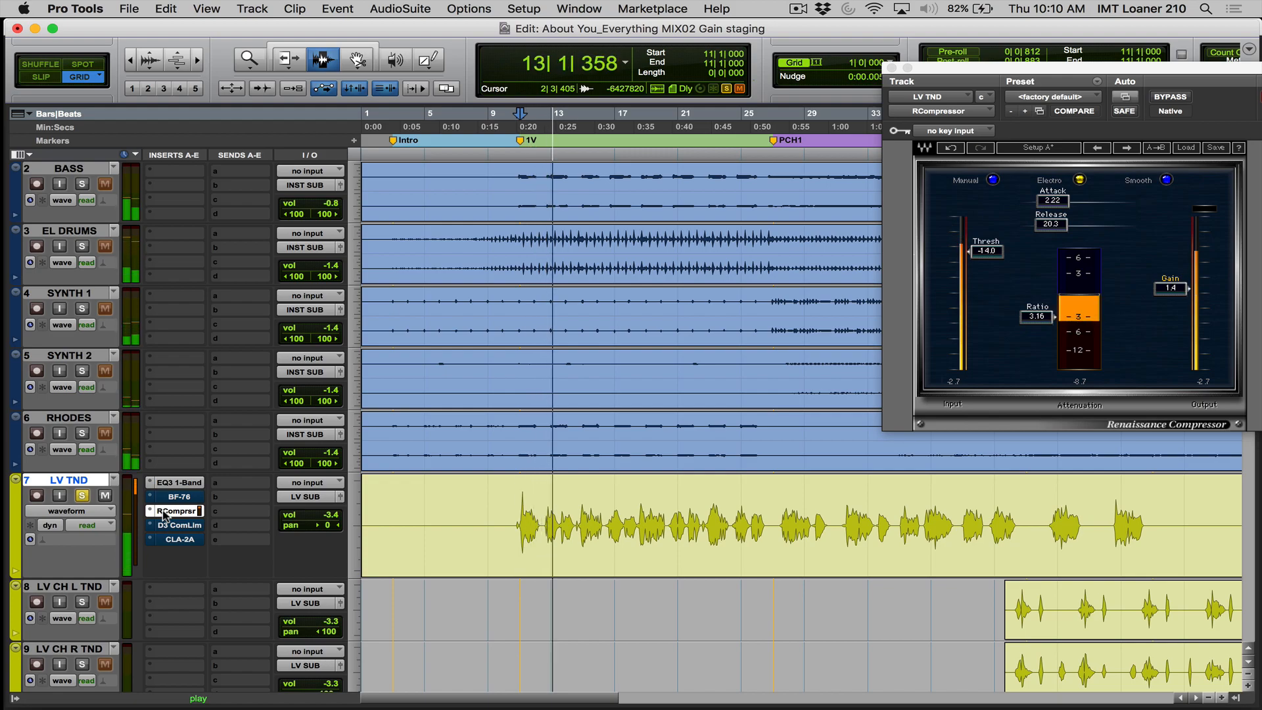
{"action": "key", "text": "space"}
- Open the BF-76 and RCompressor windows from LV TND's inserts and bypass both compressors
{"action": "left_click", "coordinate": [164, 499], "text": "super"}
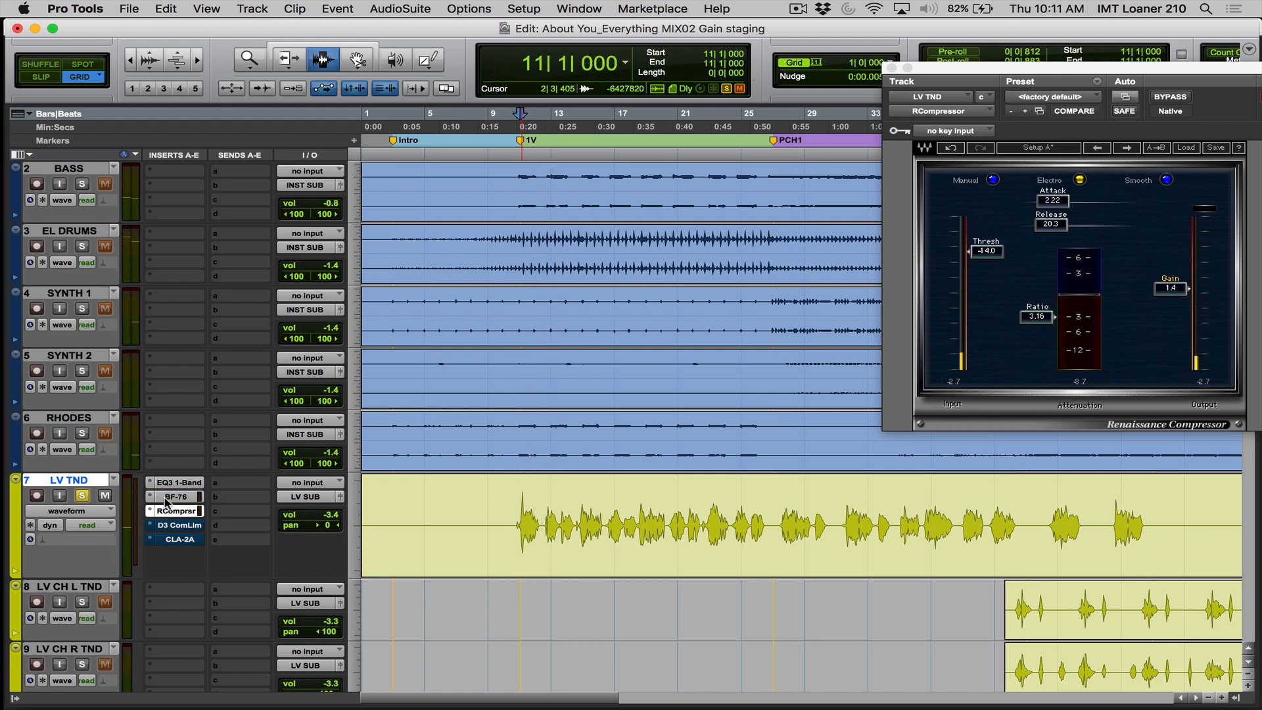
{"action": "left_click", "coordinate": [165, 498]}
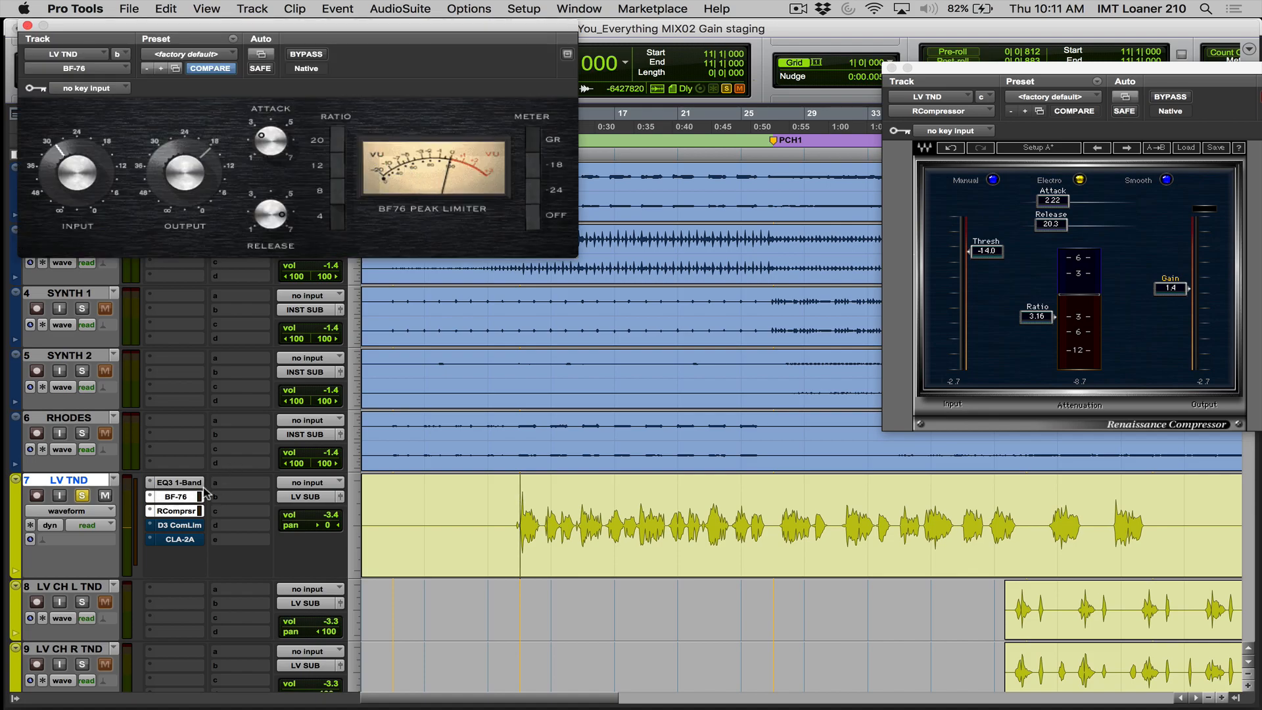
{"action": "left_click", "coordinate": [174, 512]}
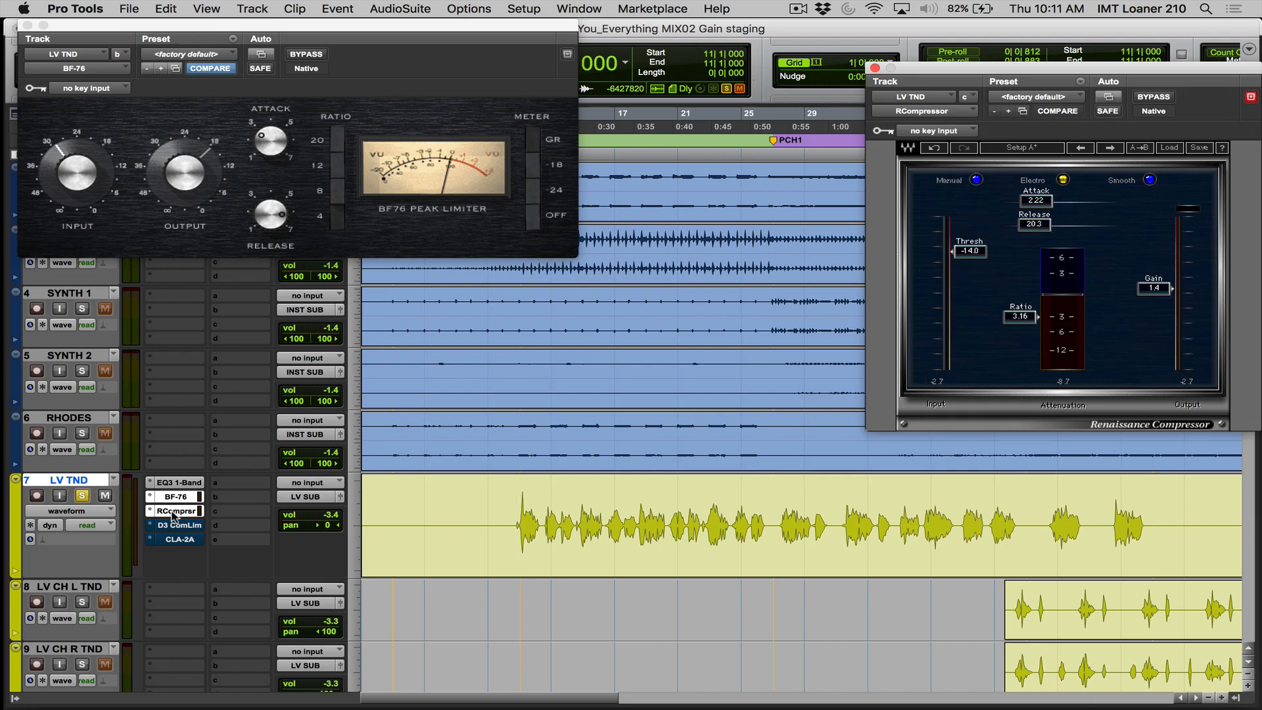
{"action": "left_click", "coordinate": [174, 514], "text": "super"}
{"action": "left_click", "coordinate": [169, 501], "text": "super"}
- Open and activate the Dyn3 Compressor/Limiter on LV TND, move its window fully into view and play the soloed vocal
{"action": "left_click", "coordinate": [176, 529]}
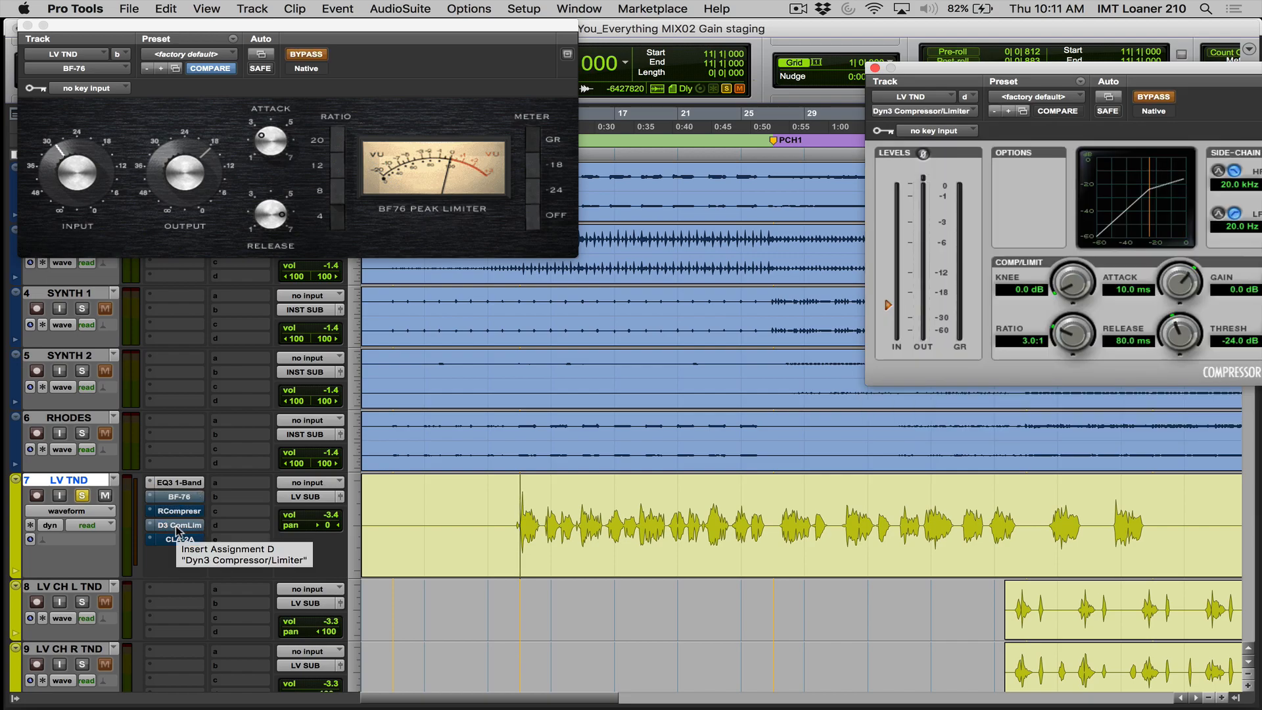
{"action": "left_click", "coordinate": [178, 530], "text": "super"}
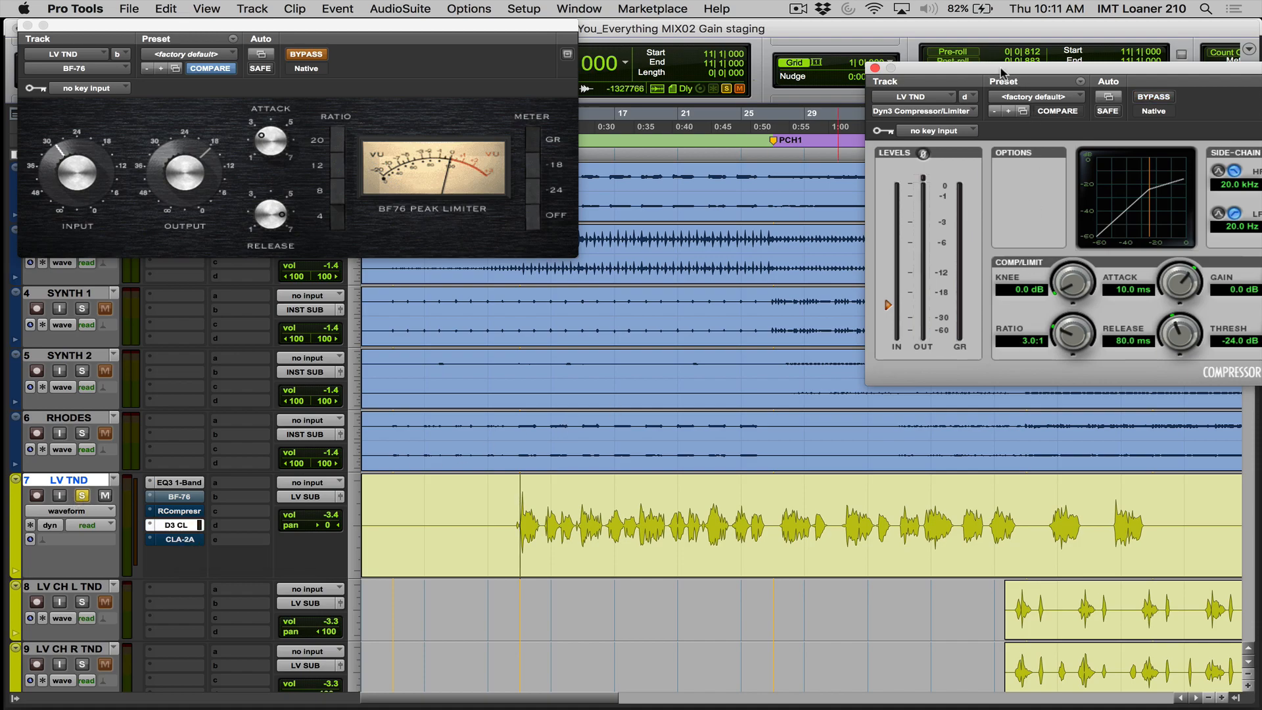
{"action": "left_click_drag", "start_coordinate": [1001, 72], "coordinate": [820, 94]}
{"action": "key", "text": "space"}
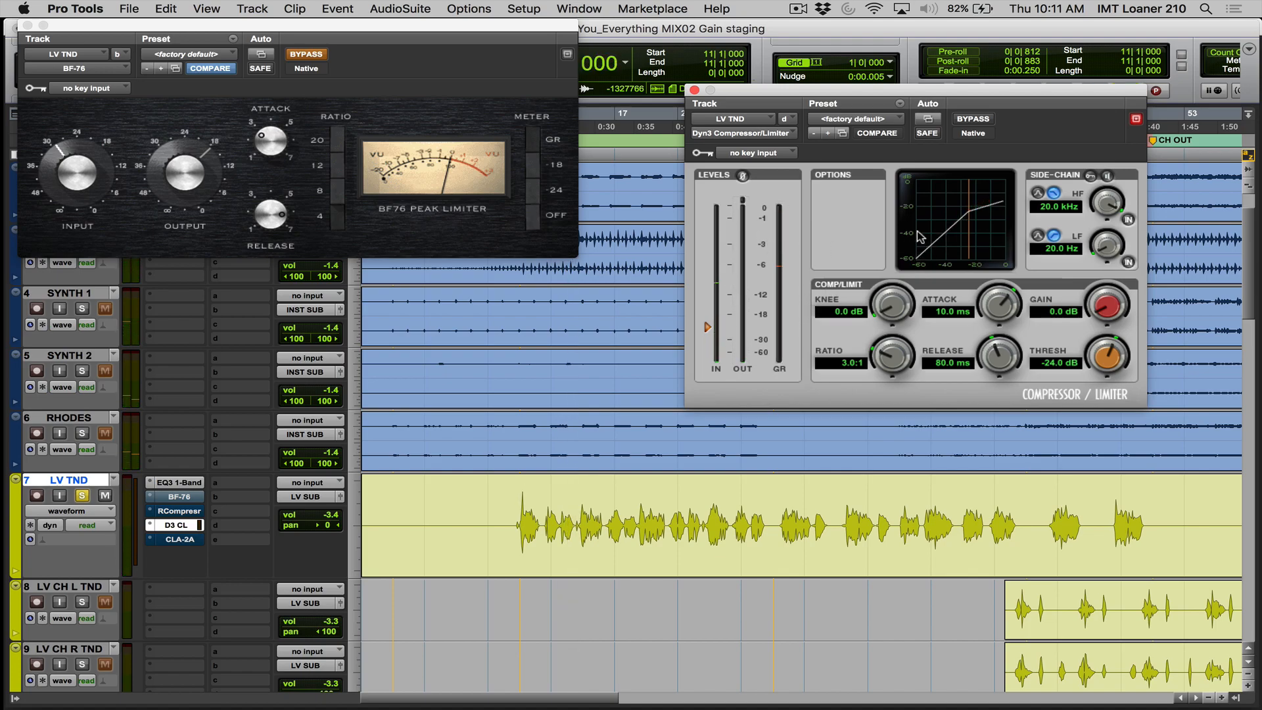
- Set the Dyn3 compressor's attack to 6.0 ms, release to 37.1 ms and threshold to -19.6 dB, and audition the soloed vocal
{"action": "left_click_drag", "start_coordinate": [991, 303], "coordinate": [991, 310]}
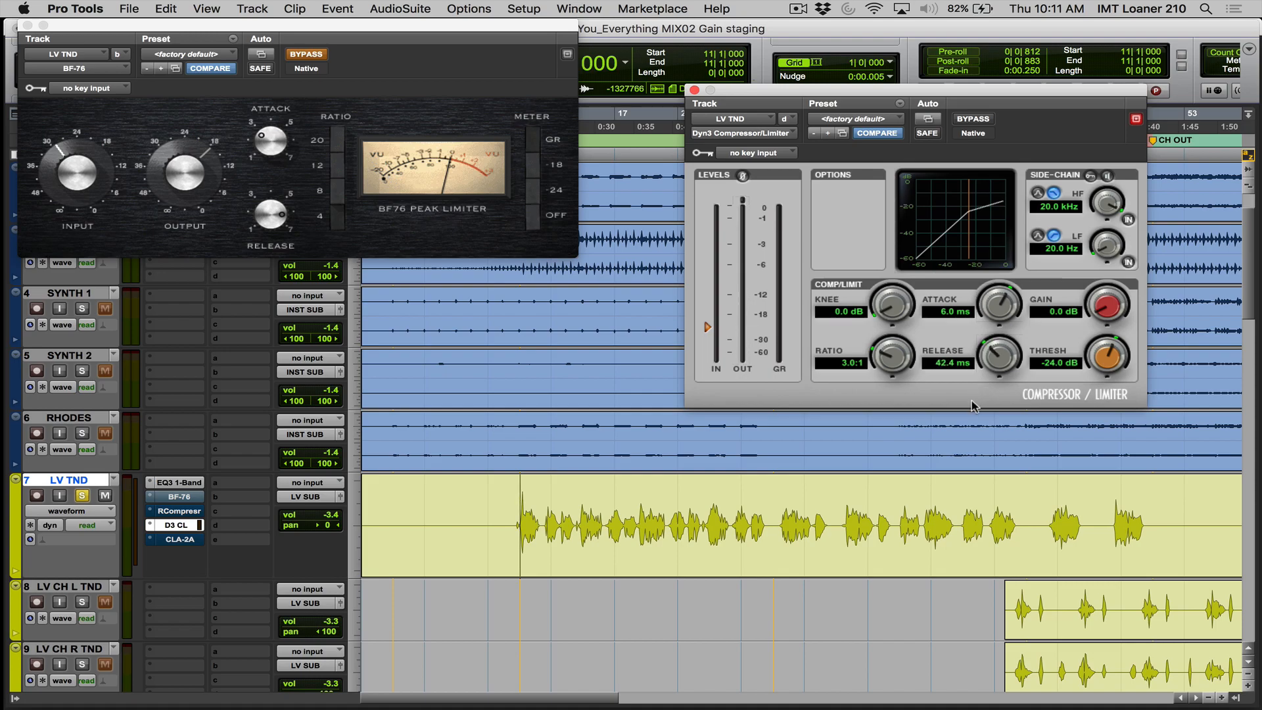
{"action": "left_click_drag", "start_coordinate": [1101, 365], "coordinate": [1108, 358]}
{"action": "key", "text": "space"}
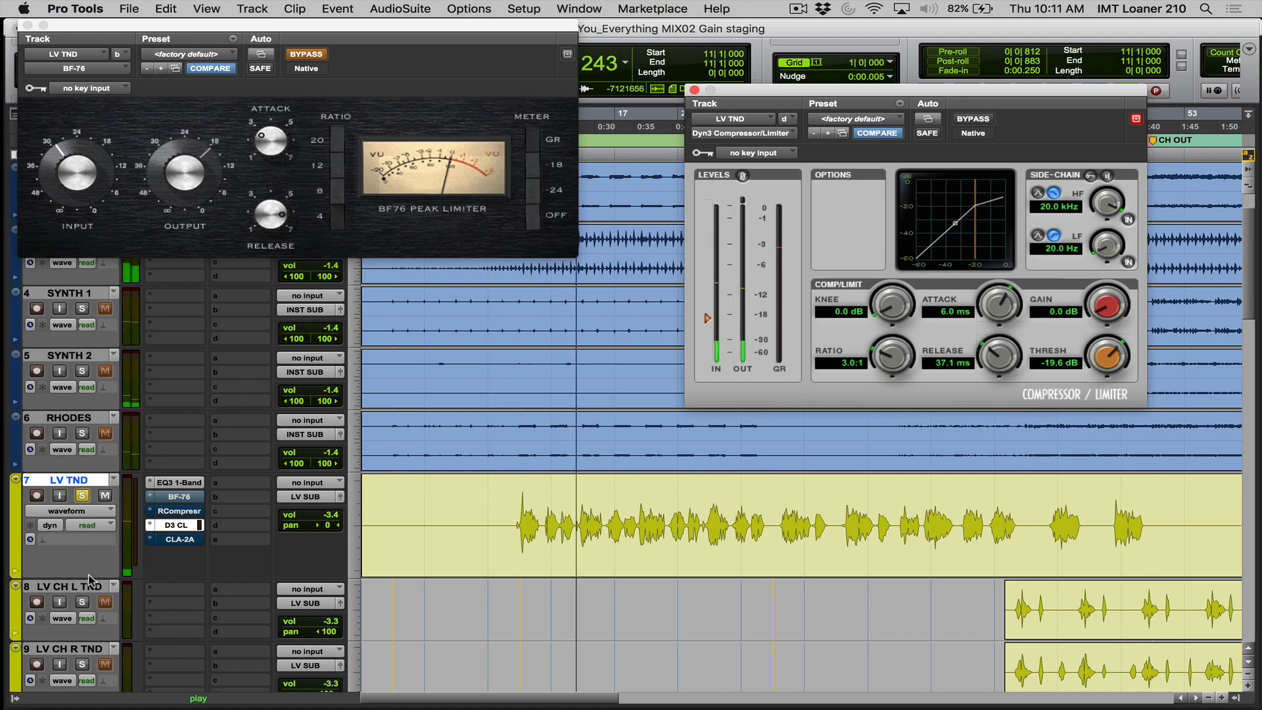
{"action": "key", "text": "space"}
- Compare the RCompressor with the Dyn3 compressor on the soloed LV TND, playing each from bar 11 and ending with the Dyn3 active
{"action": "left_click", "coordinate": [179, 524], "text": "super"}
{"action": "left_click", "coordinate": [177, 511], "text": "super"}
{"action": "key", "text": "space"}
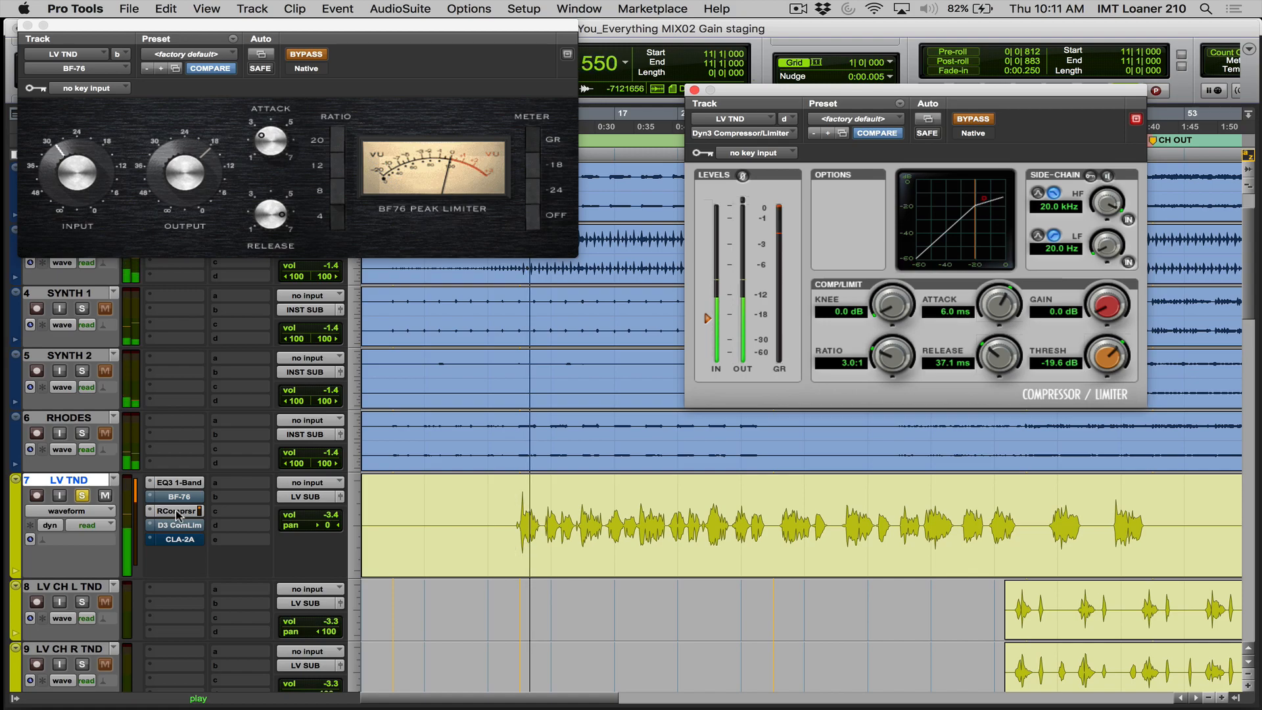
{"action": "key", "text": "space"}
{"action": "left_click", "coordinate": [174, 513], "text": "super"}
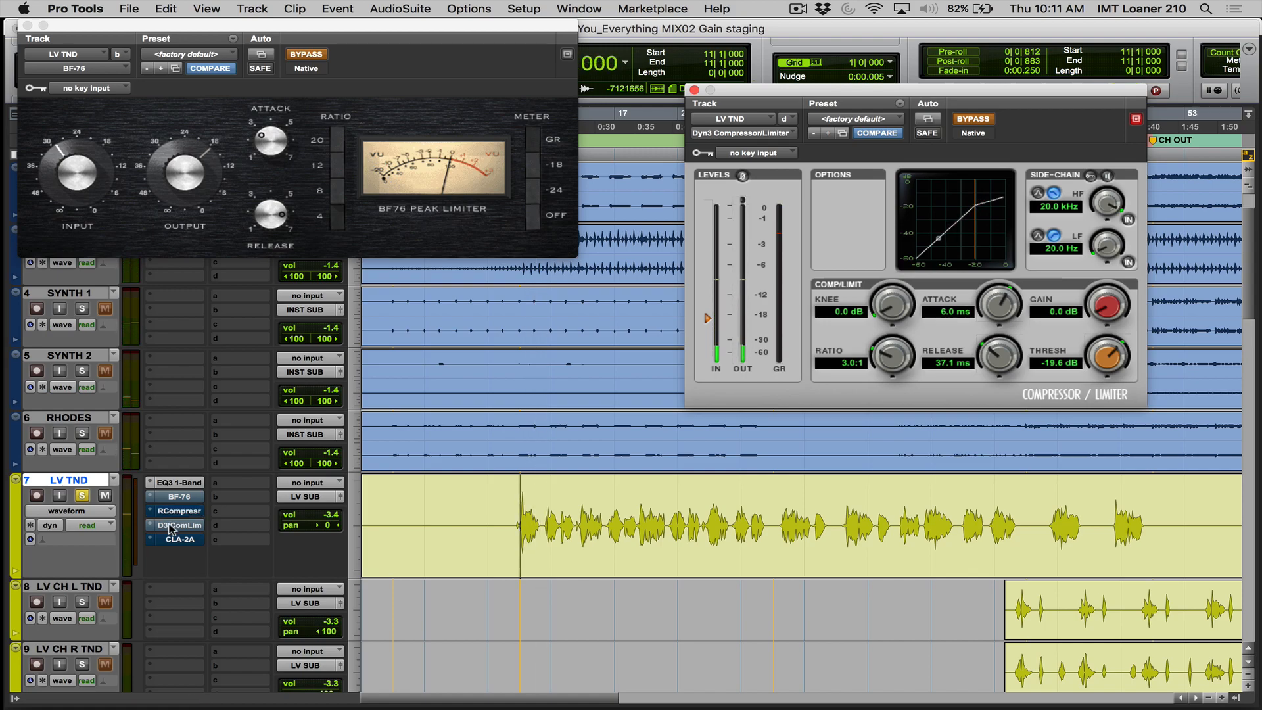
{"action": "left_click", "coordinate": [175, 527], "text": "super"}
{"action": "key", "text": "space"}
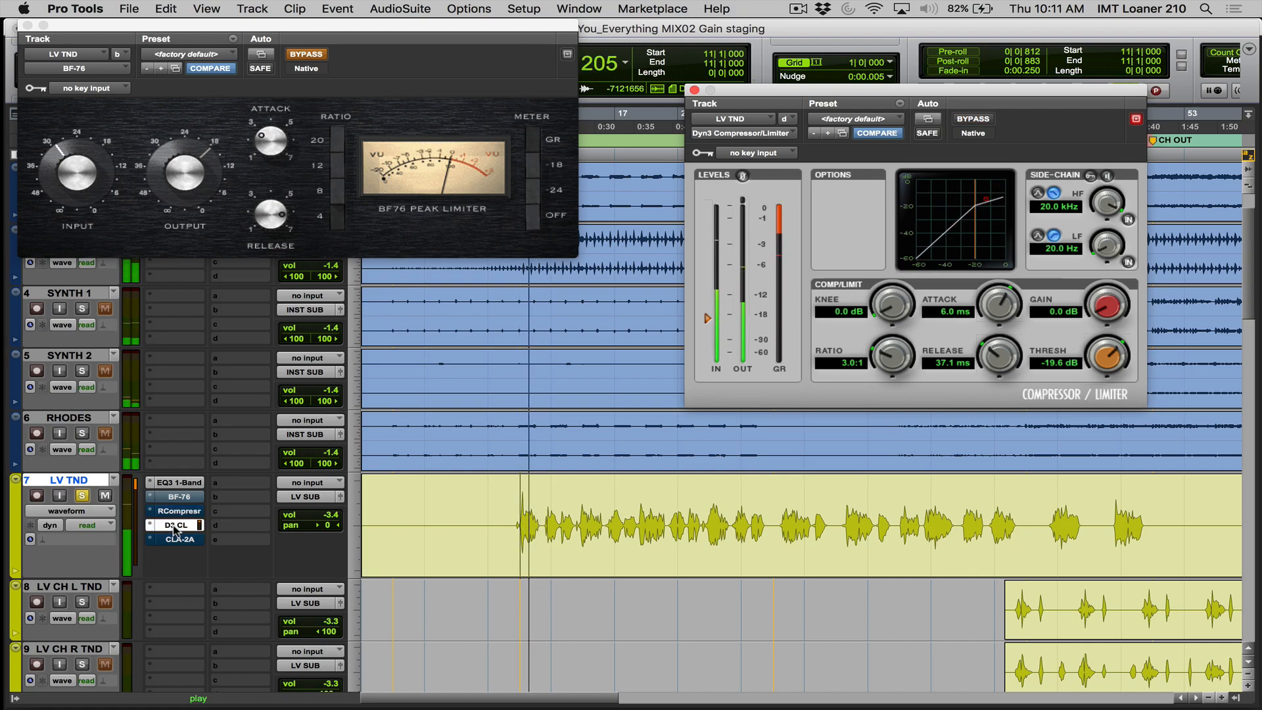
{"action": "key", "text": "space"}
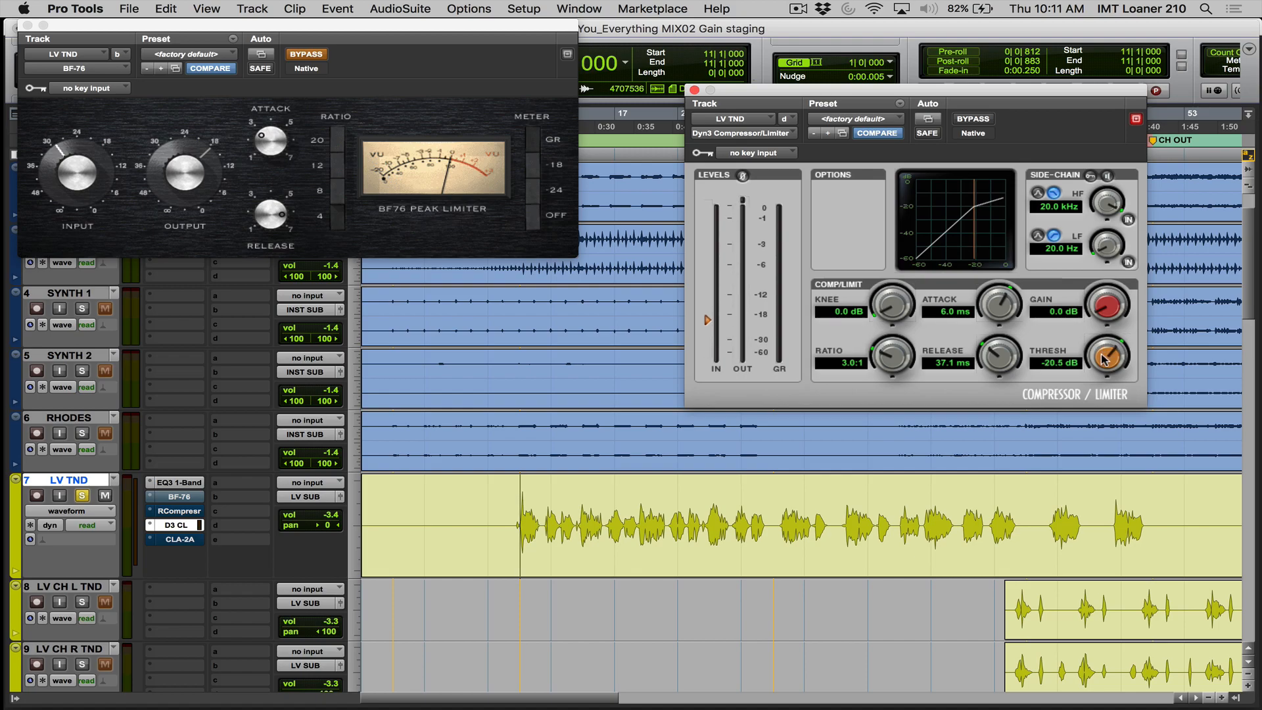
- Lower the Dyn3 compressor's threshold to -21.3 dB and replay the soloed LV TND from bar 11
{"action": "key", "text": "space"}
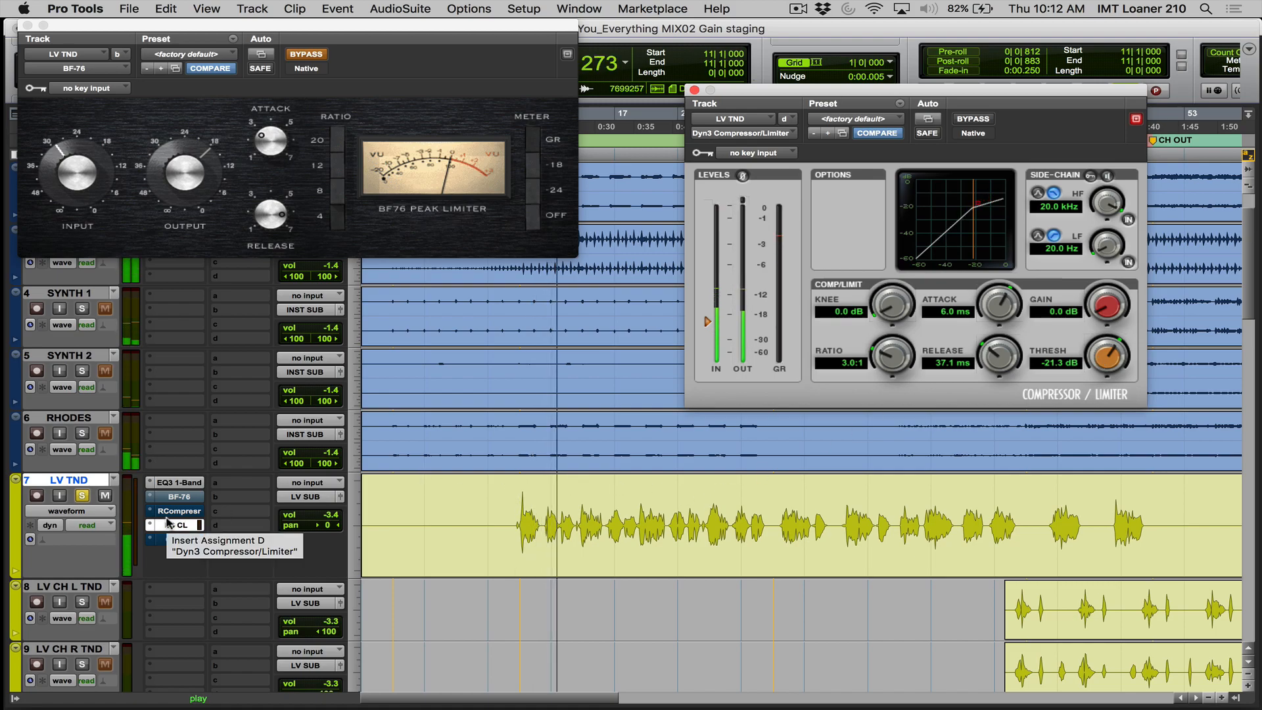
{"action": "key", "text": "space"}
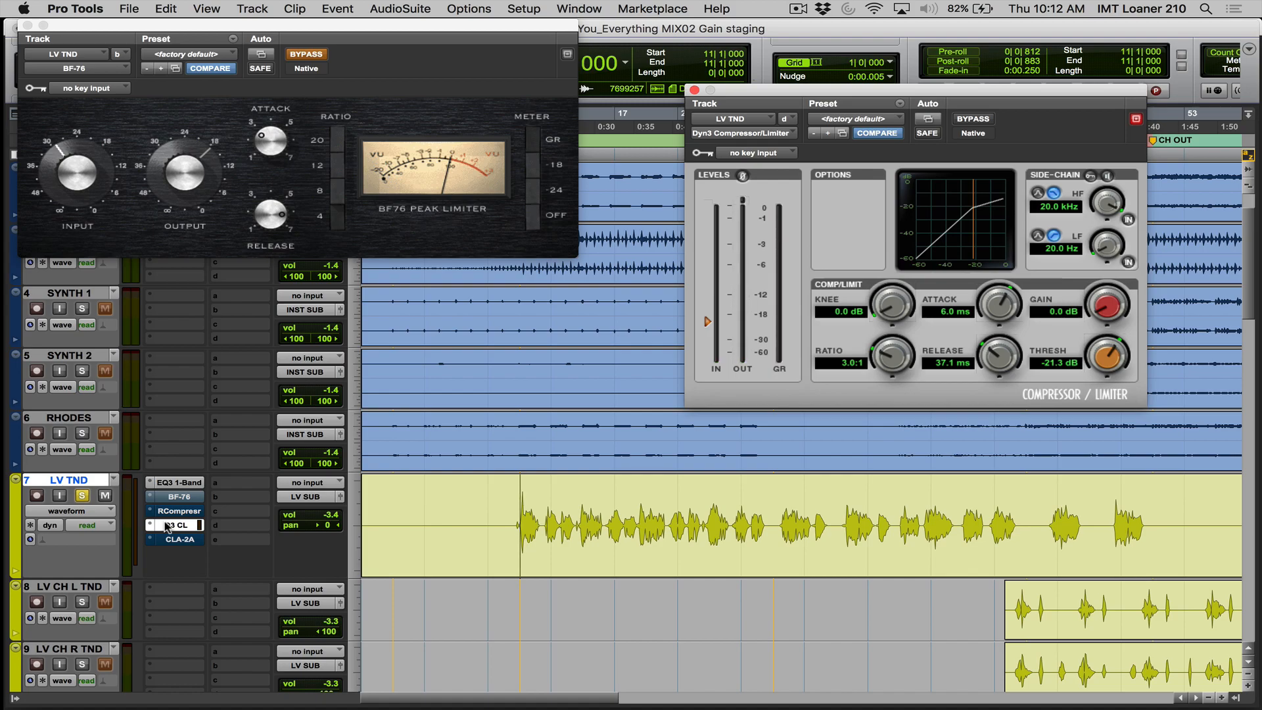
{"action": "key", "text": "space"}
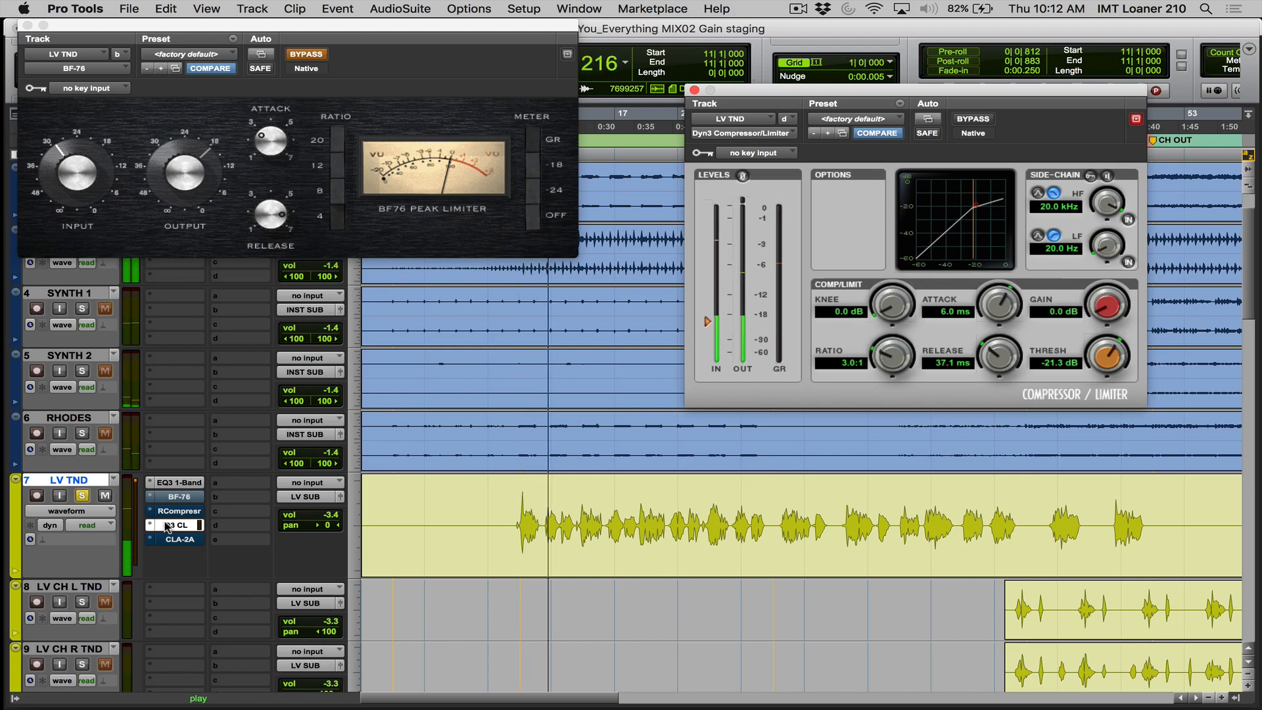
{"action": "key", "text": "space"}
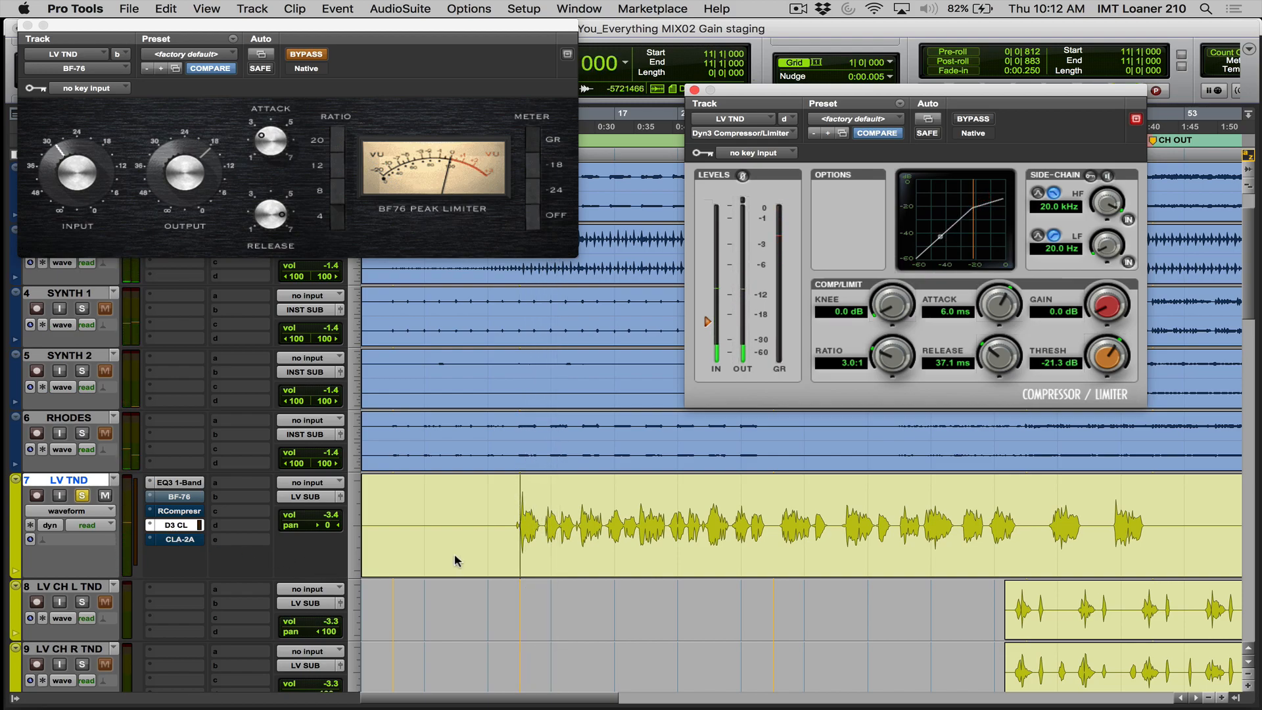
- Switch LV TND to the RCompressor with its window open and back to the Dyn3, playing the soloed vocal through each
{"action": "left_click", "coordinate": [188, 526], "text": "super"}
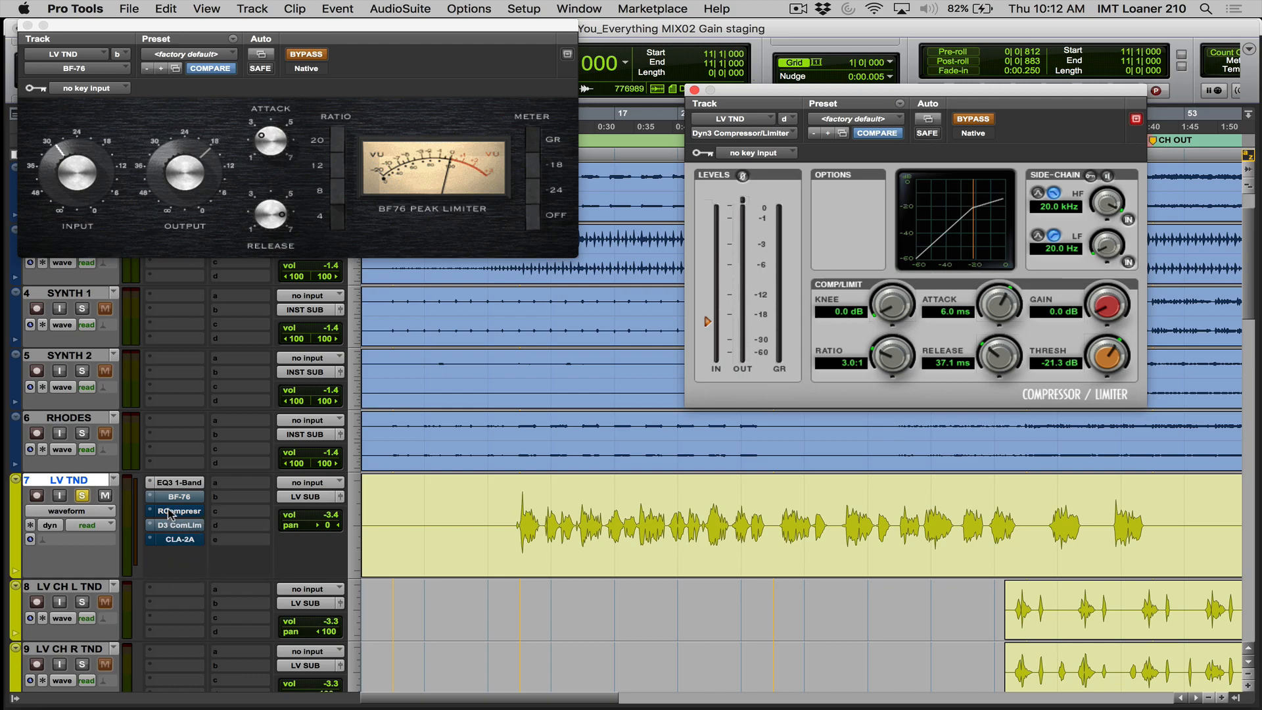
{"action": "left_click", "coordinate": [173, 511]}
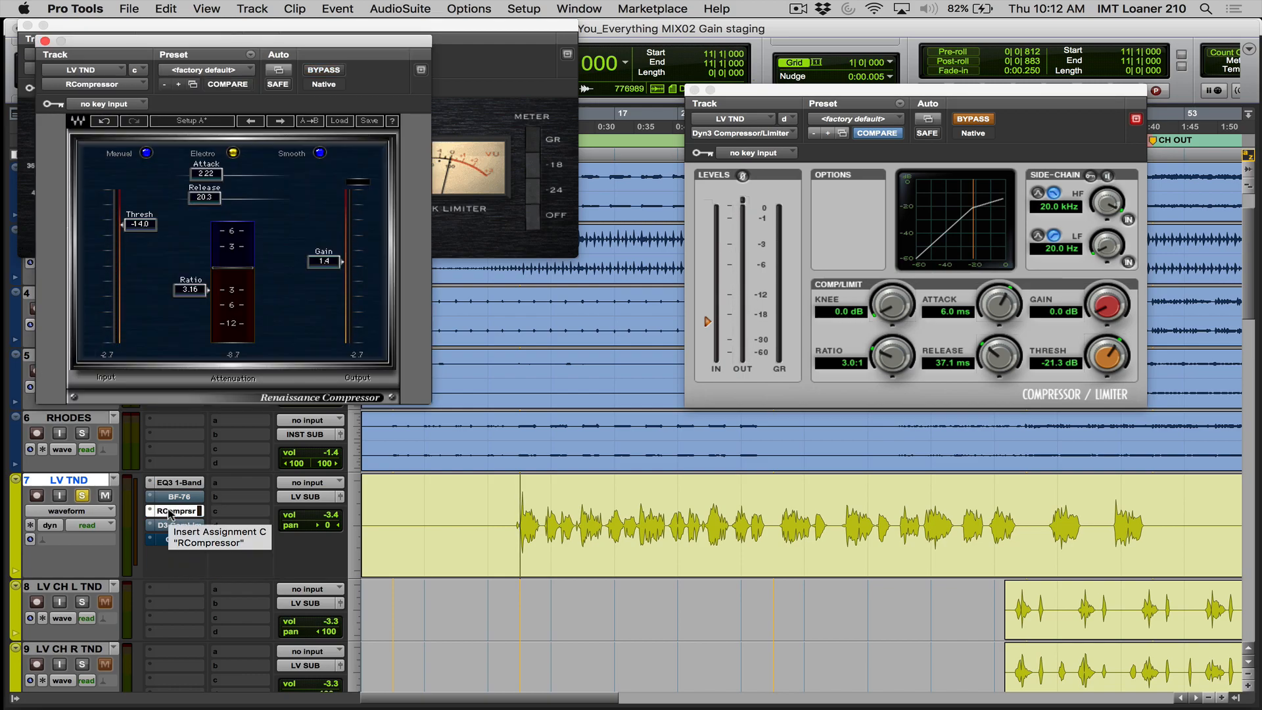
{"action": "key", "text": "space"}
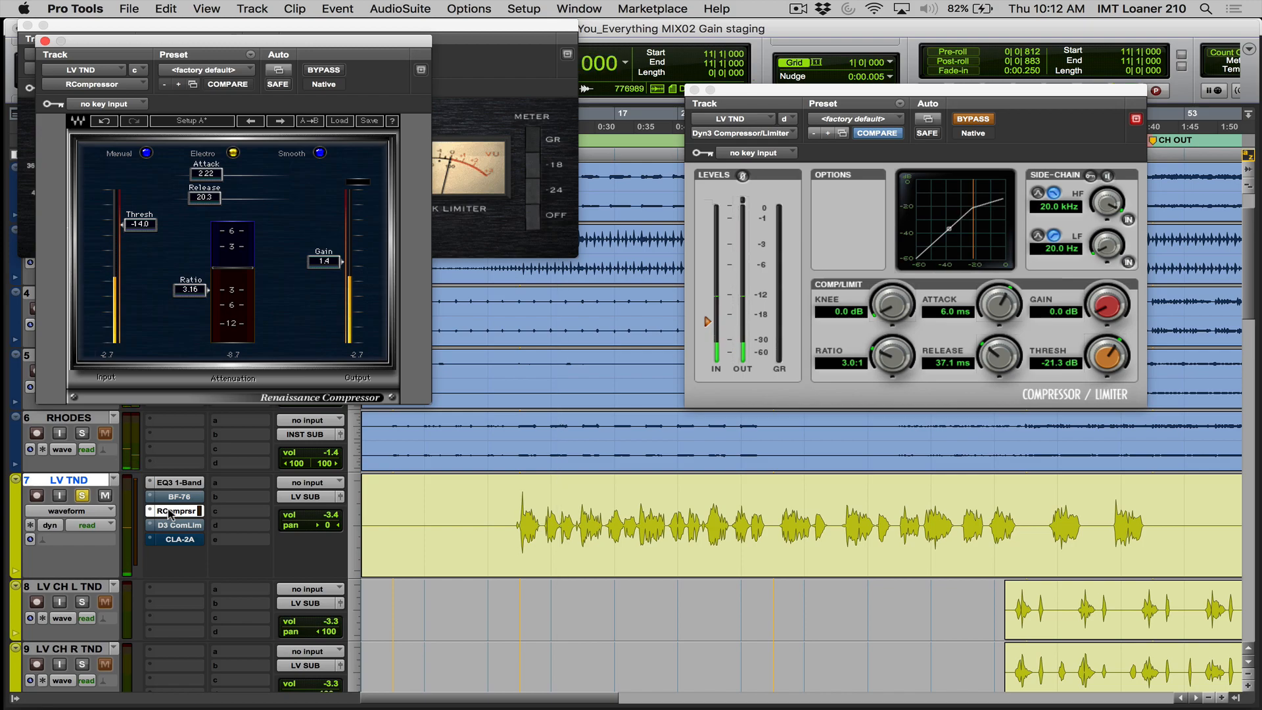
{"action": "left_click", "coordinate": [170, 511], "text": "super"}
{"action": "left_click", "coordinate": [171, 524], "text": "super"}
{"action": "key", "text": "space"}
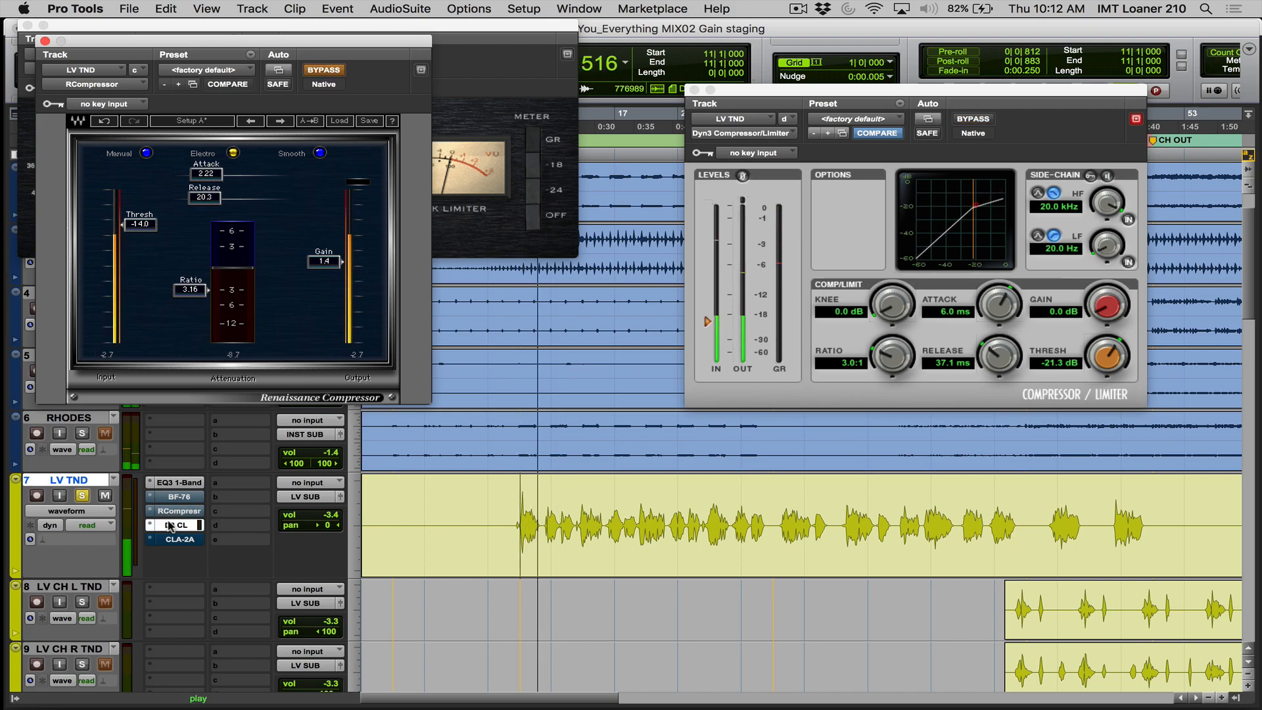
{"action": "key", "text": "space"}
- Unsolo LV TND and play the full mix from bar 11 with the Dyn3 compressor active
{"action": "left_click", "coordinate": [84, 496]}
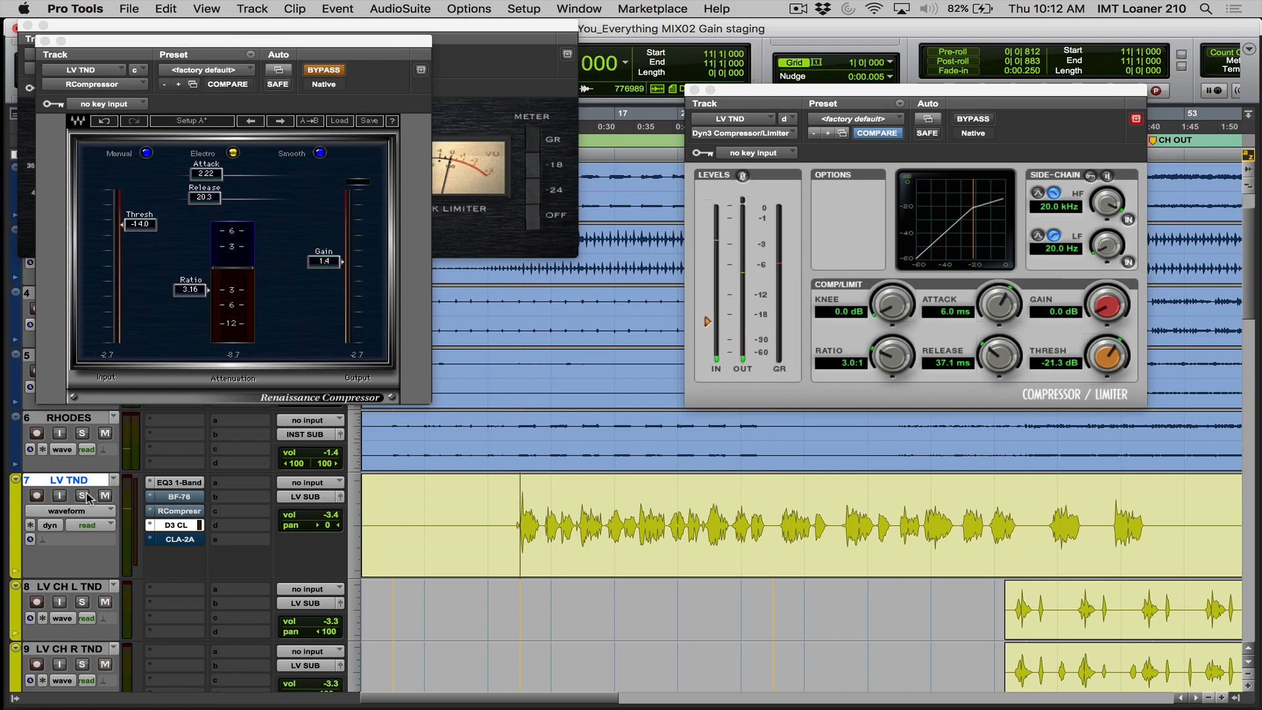
{"action": "key", "text": "space"}
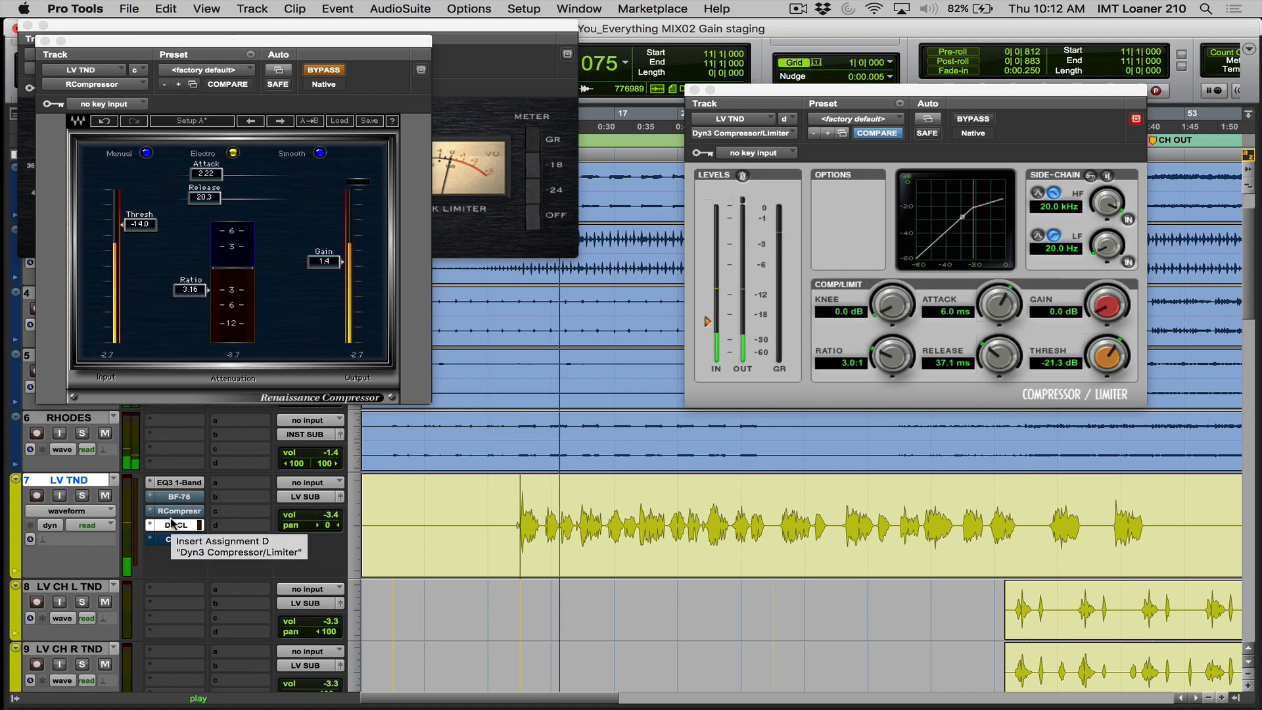
{"action": "key", "text": "space"}
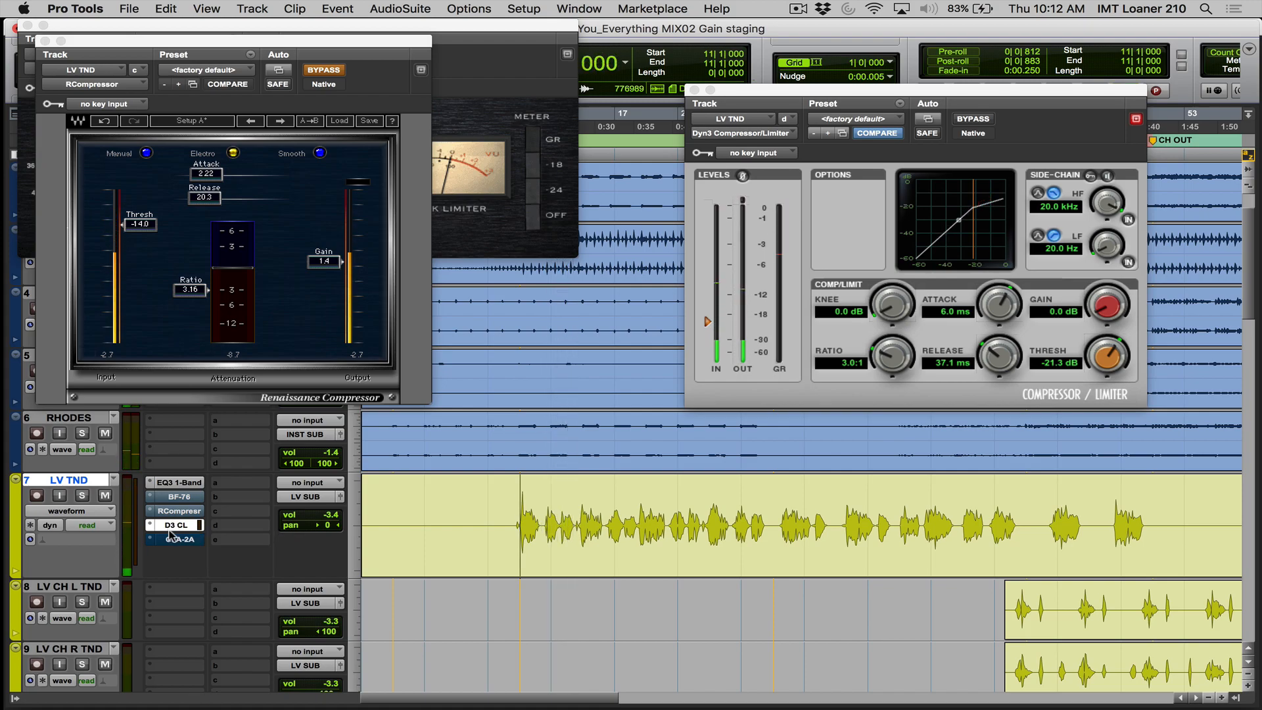
- Bypass the Dyn3 compressor, activate the CLA-2A on LV TND and open its window
{"action": "left_click", "coordinate": [169, 529], "text": "super"}
{"action": "left_click", "coordinate": [169, 542], "text": "super"}
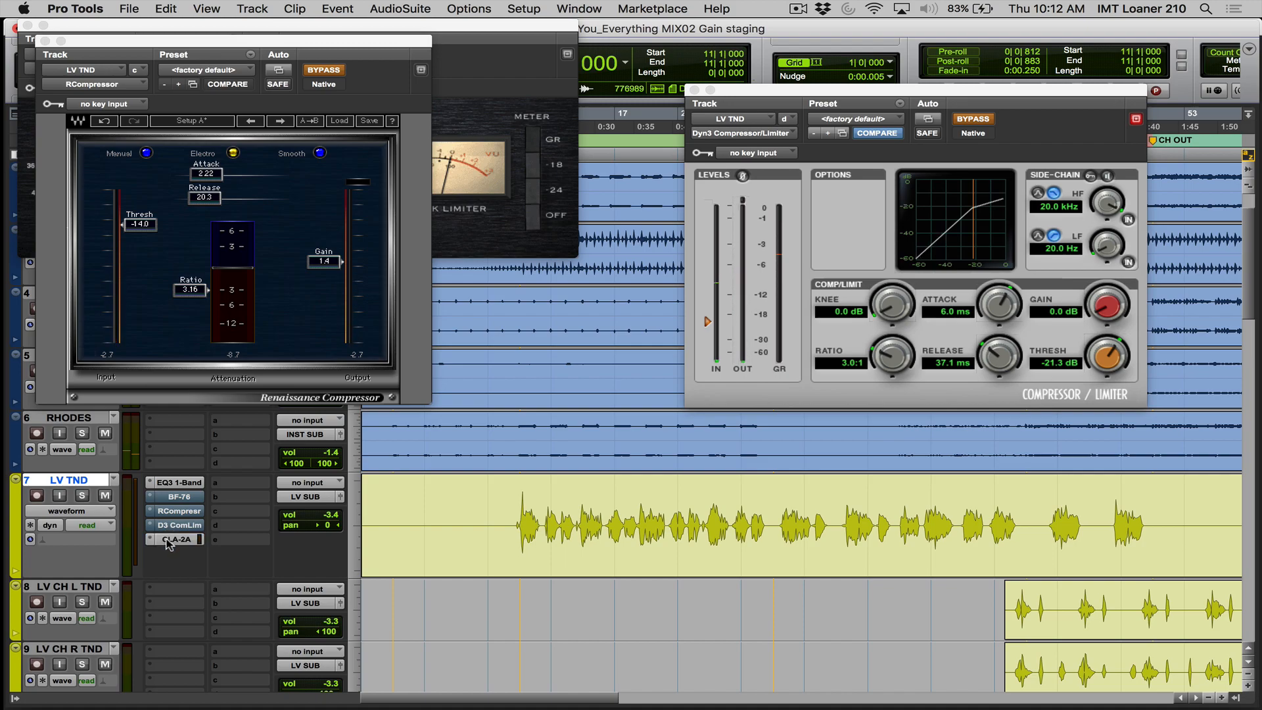
{"action": "left_click", "coordinate": [170, 539]}
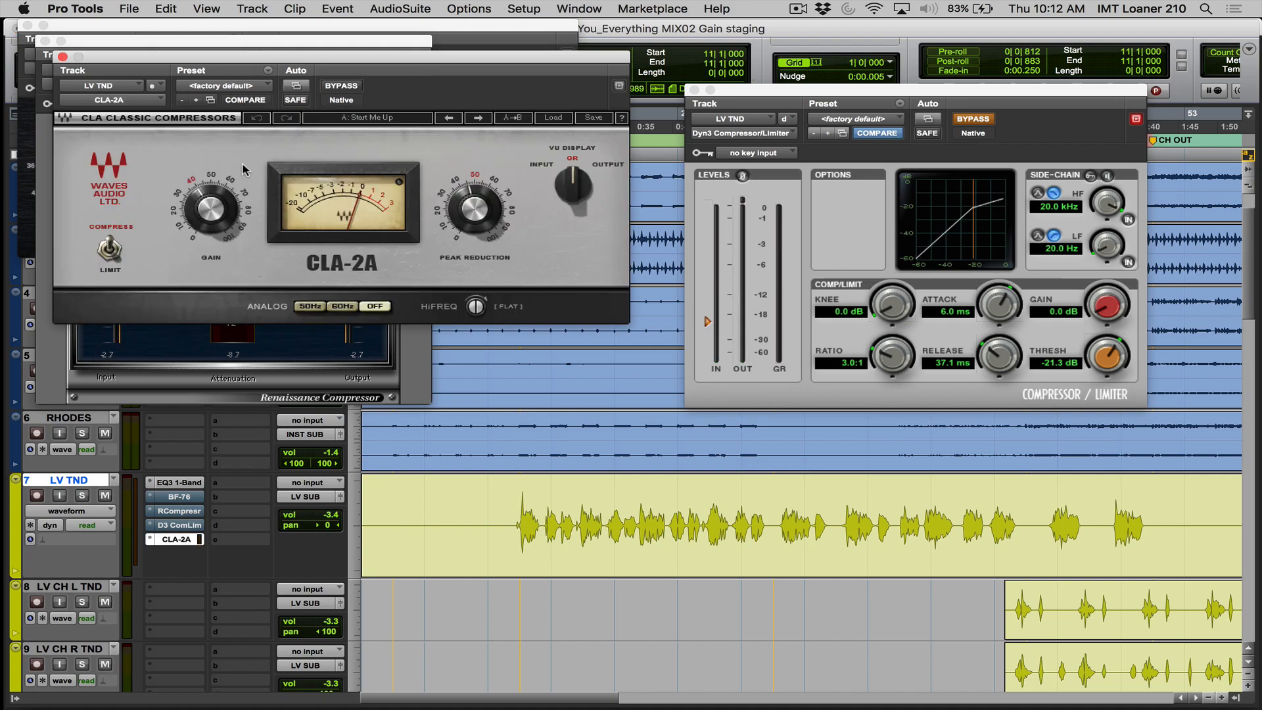
- Set the CLA-2A's peak reduction and gain to 33 each, and play from bar 11 with LV TND soloed
{"action": "left_click", "coordinate": [463, 206]}
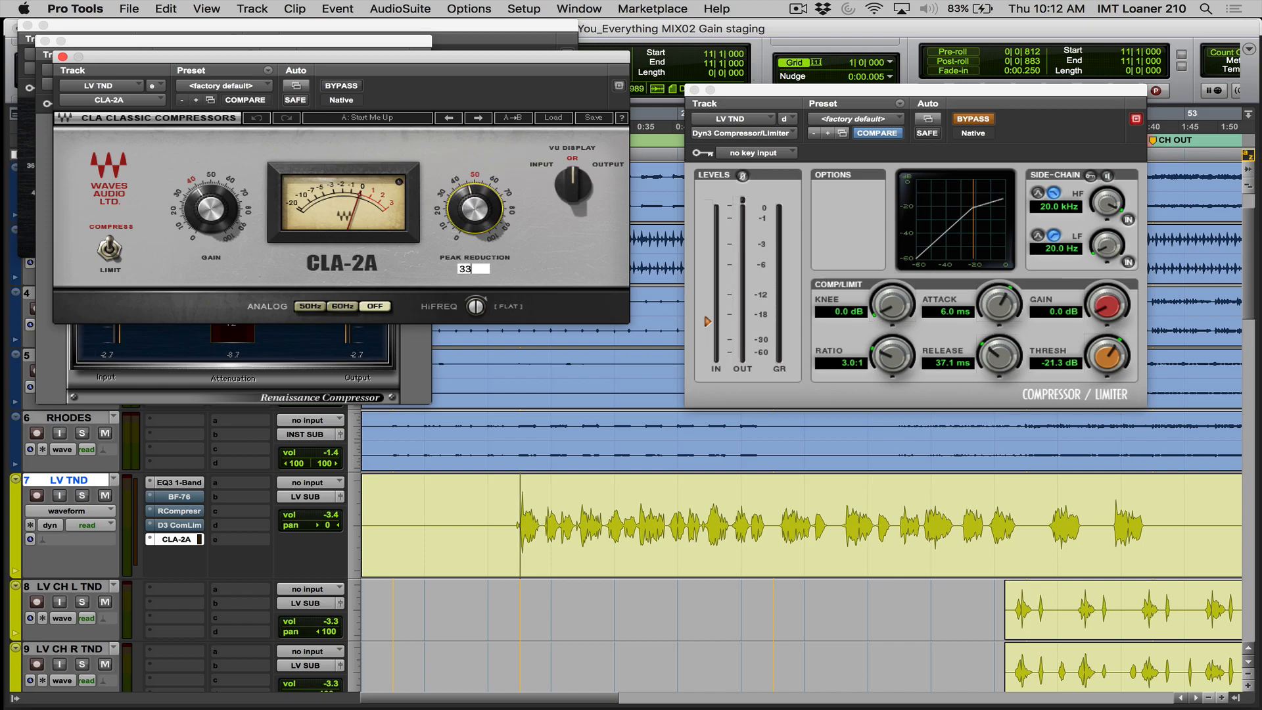
{"action": "key", "text": "Return"}
{"action": "left_click", "coordinate": [211, 215]}
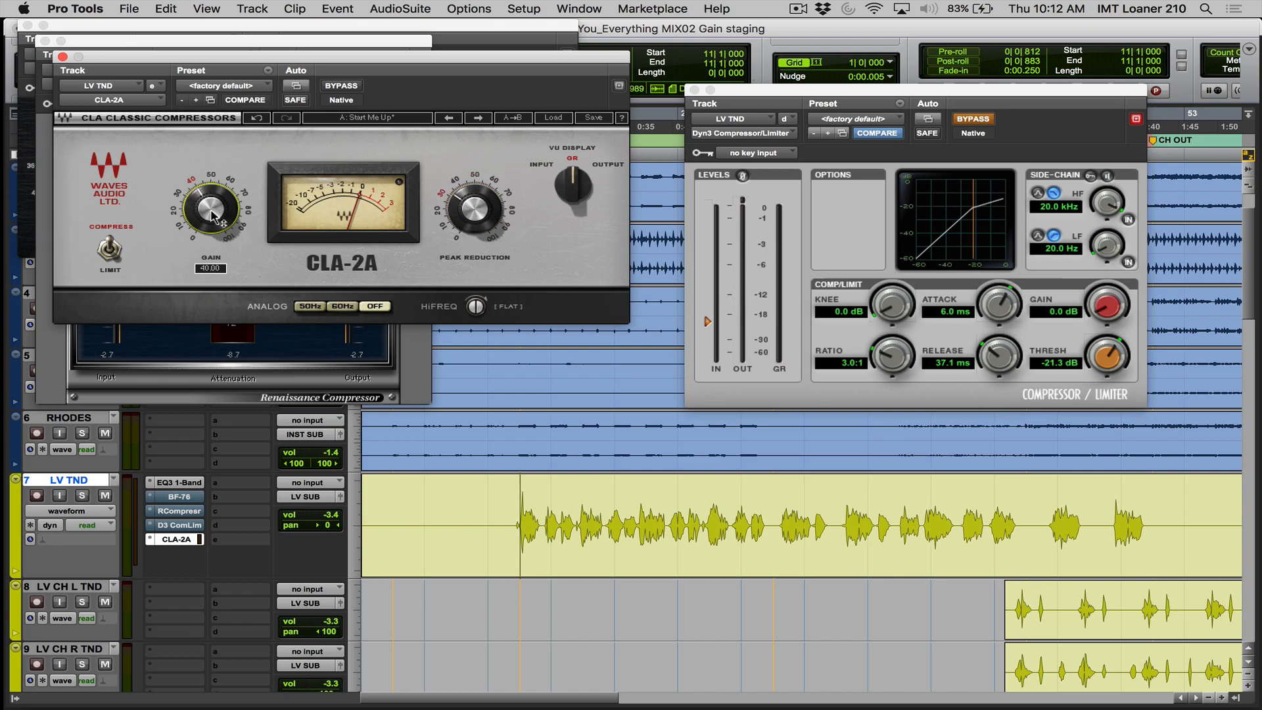
{"action": "type", "text": "33"}
{"action": "key", "text": "Return"}
{"action": "key", "text": "space"}
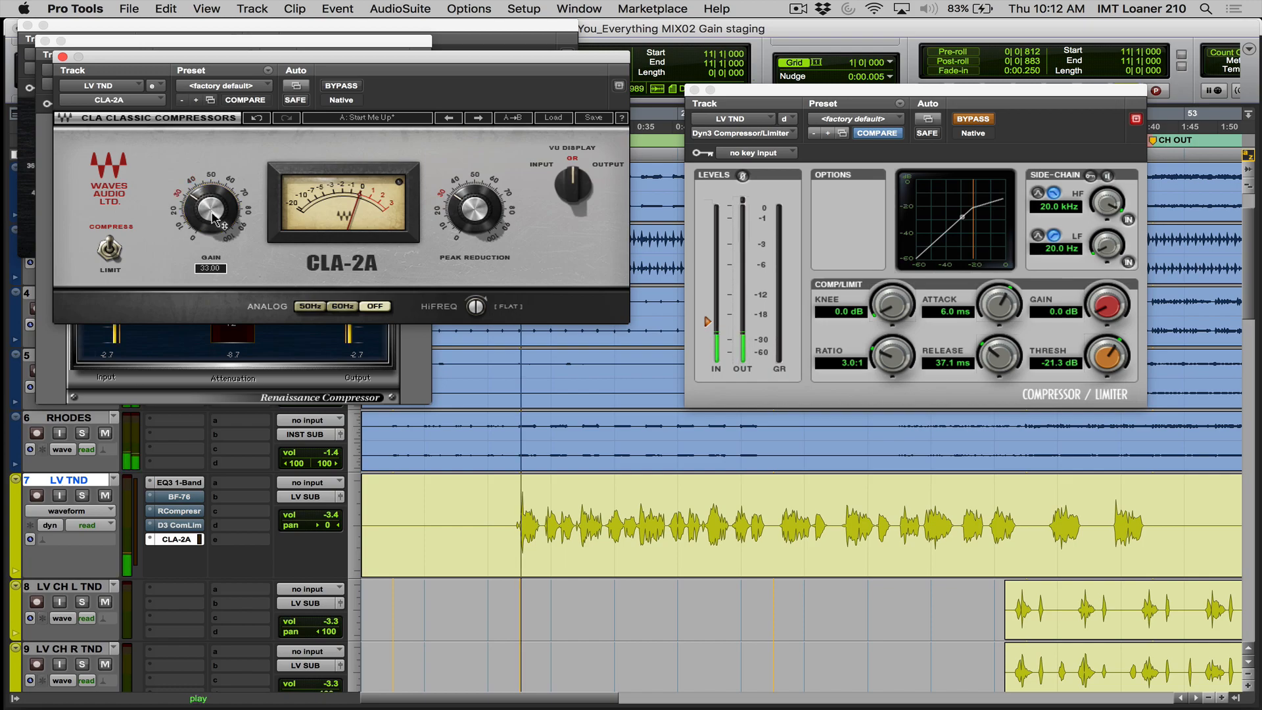
{"action": "left_click", "coordinate": [82, 495]}
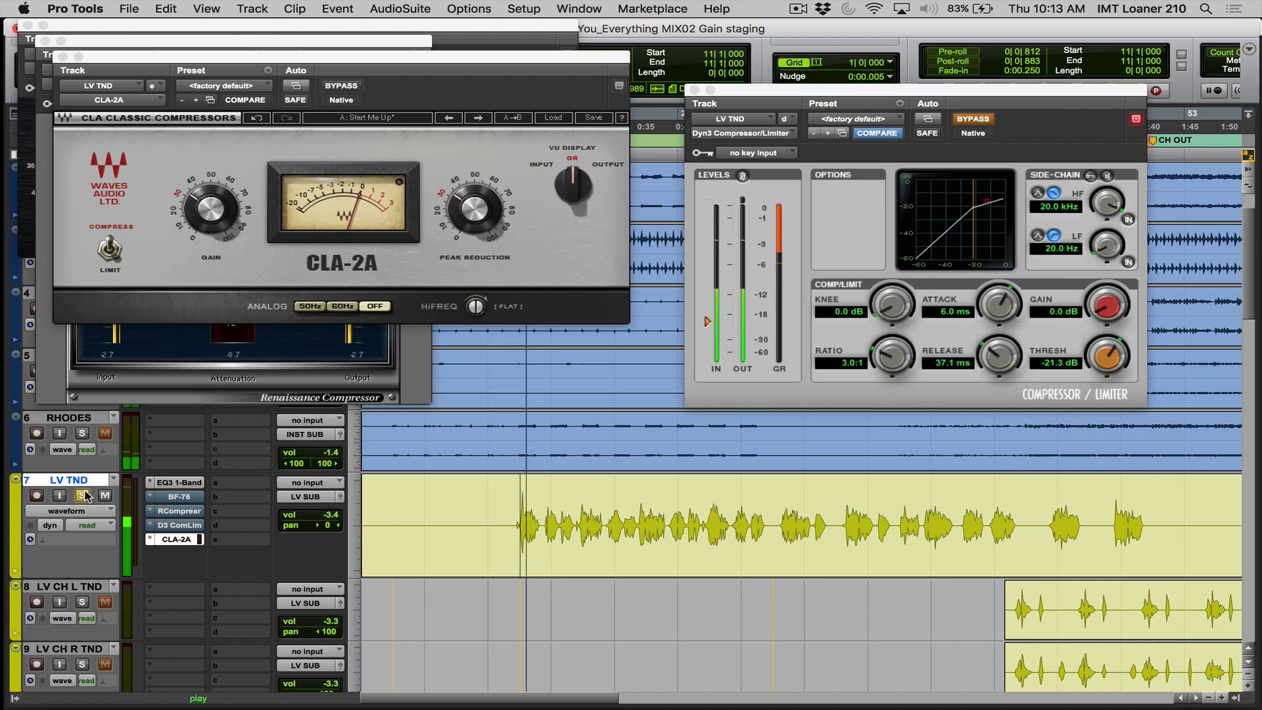
- Raise the CLA-2A's peak reduction to about 44 and play the soloed LV TND vocal through it
{"action": "key", "text": "space"}
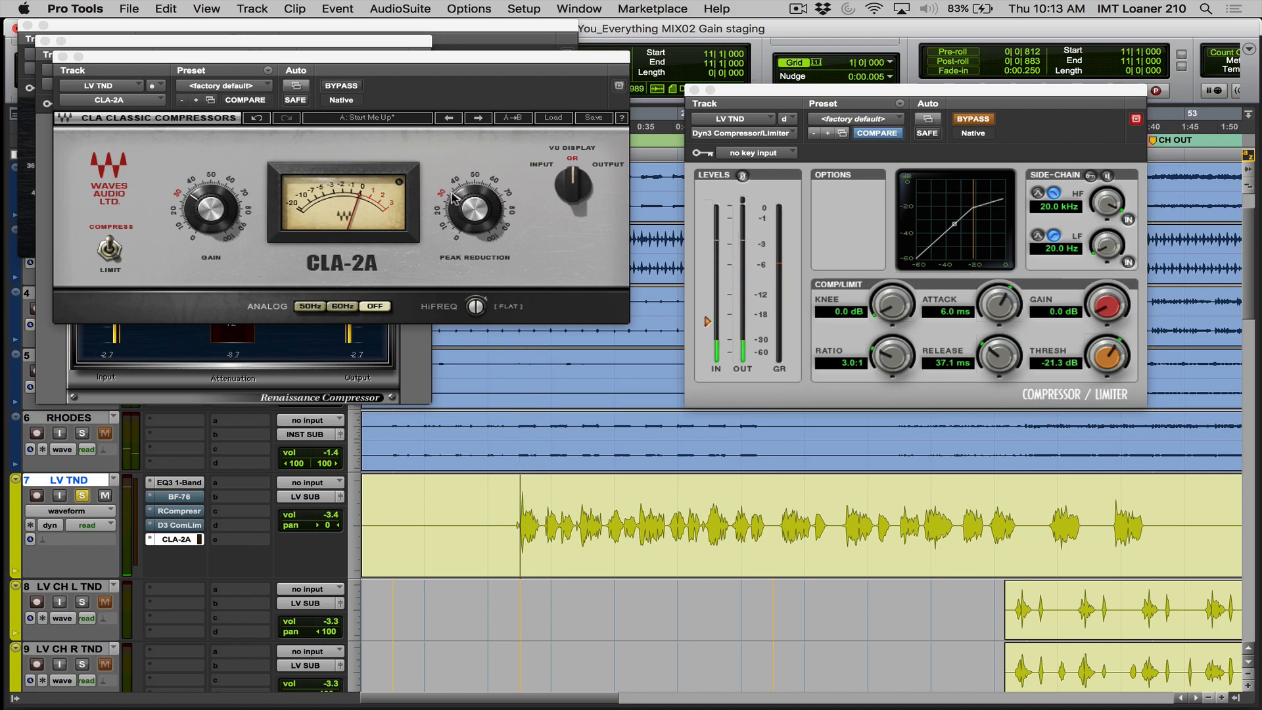
{"action": "left_click", "coordinate": [462, 201]}
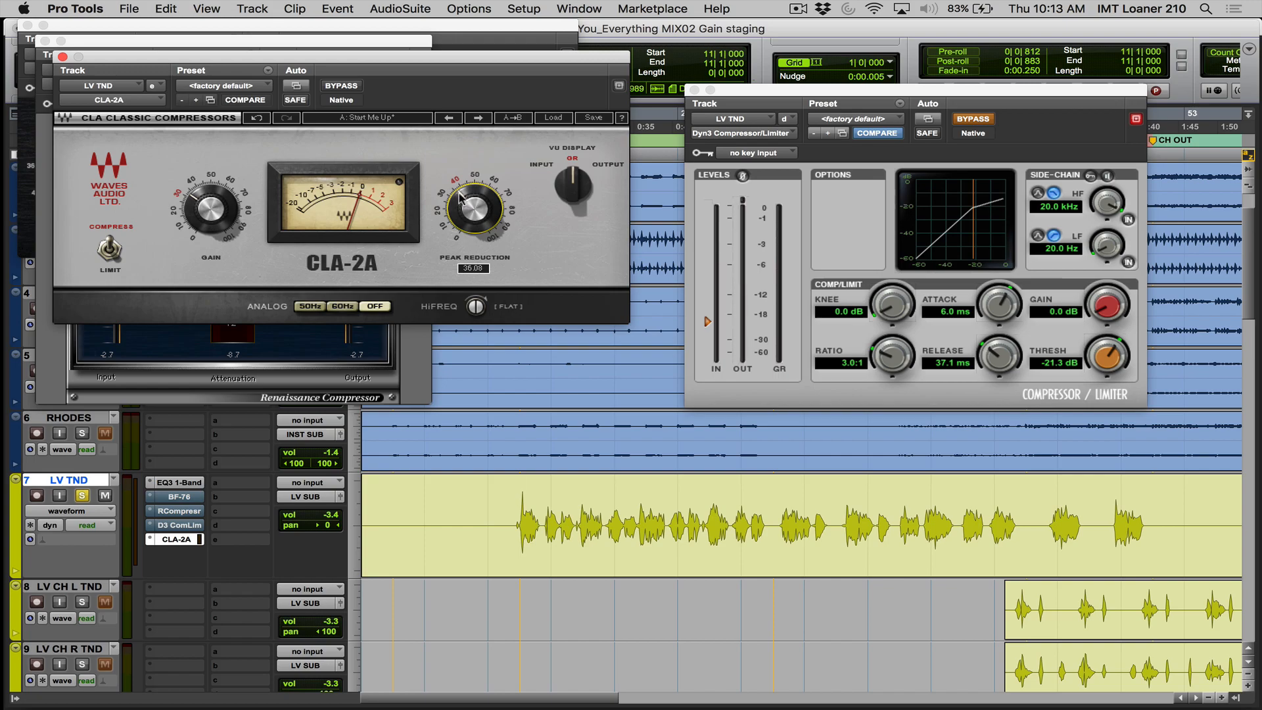
{"action": "key", "text": "space"}
{"action": "mouse_move", "coordinate": [462, 197]}
{"action": "left_mouse_down"}
{"action": "mouse_move", "coordinate": [462, 170]}
{"action": "mouse_move", "coordinate": [467, 204]}
{"action": "mouse_move", "coordinate": [460, 190]}
{"action": "left_mouse_up"}
{"action": "key", "text": "space"}
{"action": "key", "text": "space"}
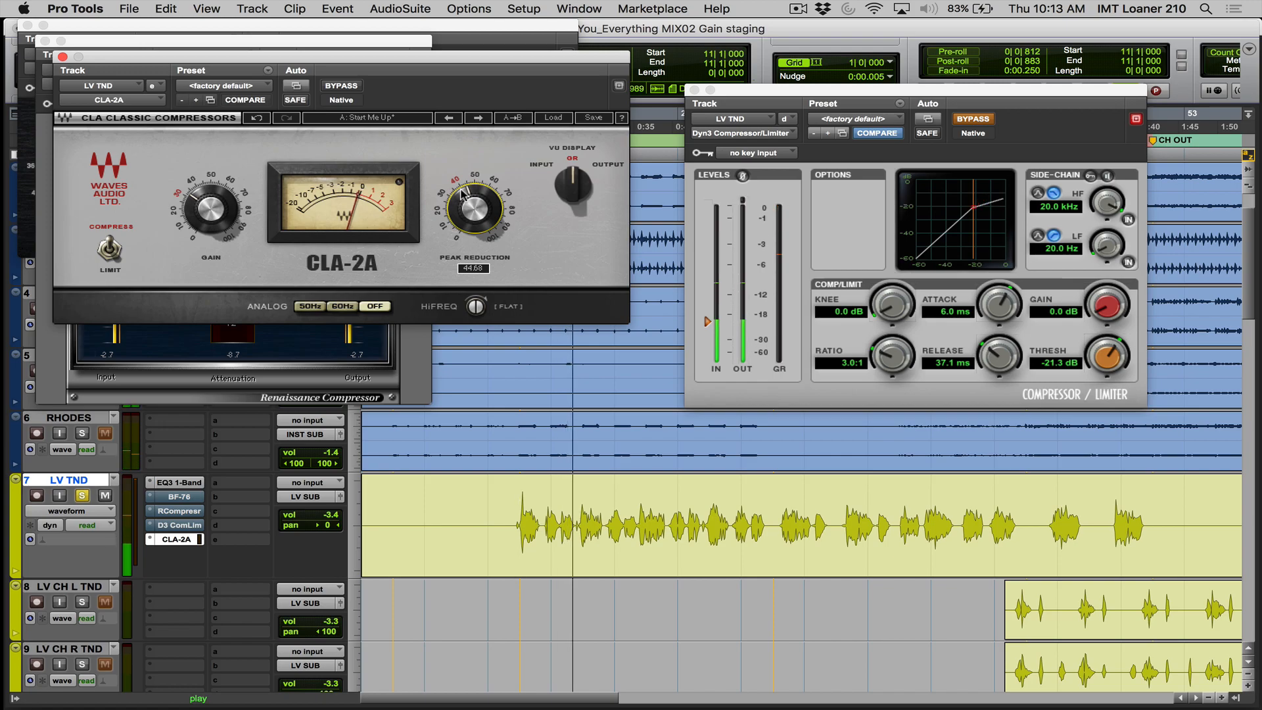
{"action": "key", "text": "space"}
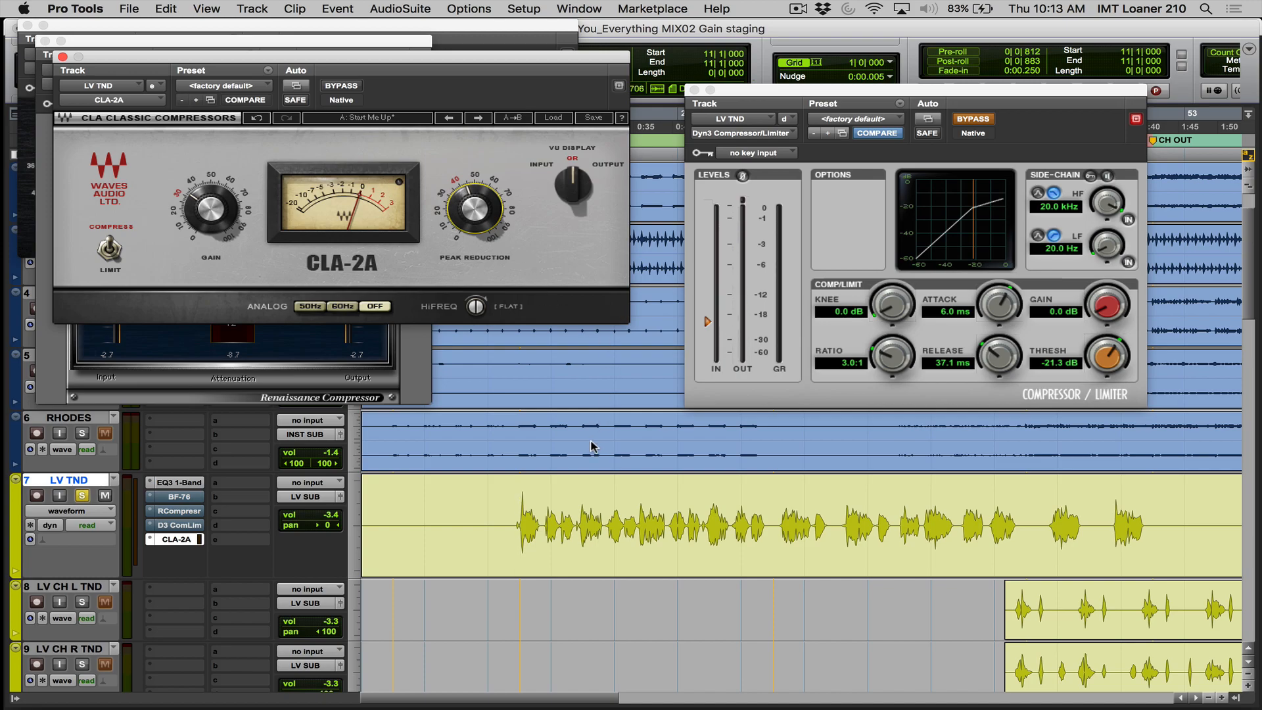
- Zoom in on the vocal's opening phrases, unsolo LV TND and play the full mix through the CLA-2A from bar 11
{"action": "left_click_drag", "start_coordinate": [499, 523], "coordinate": [598, 526]}
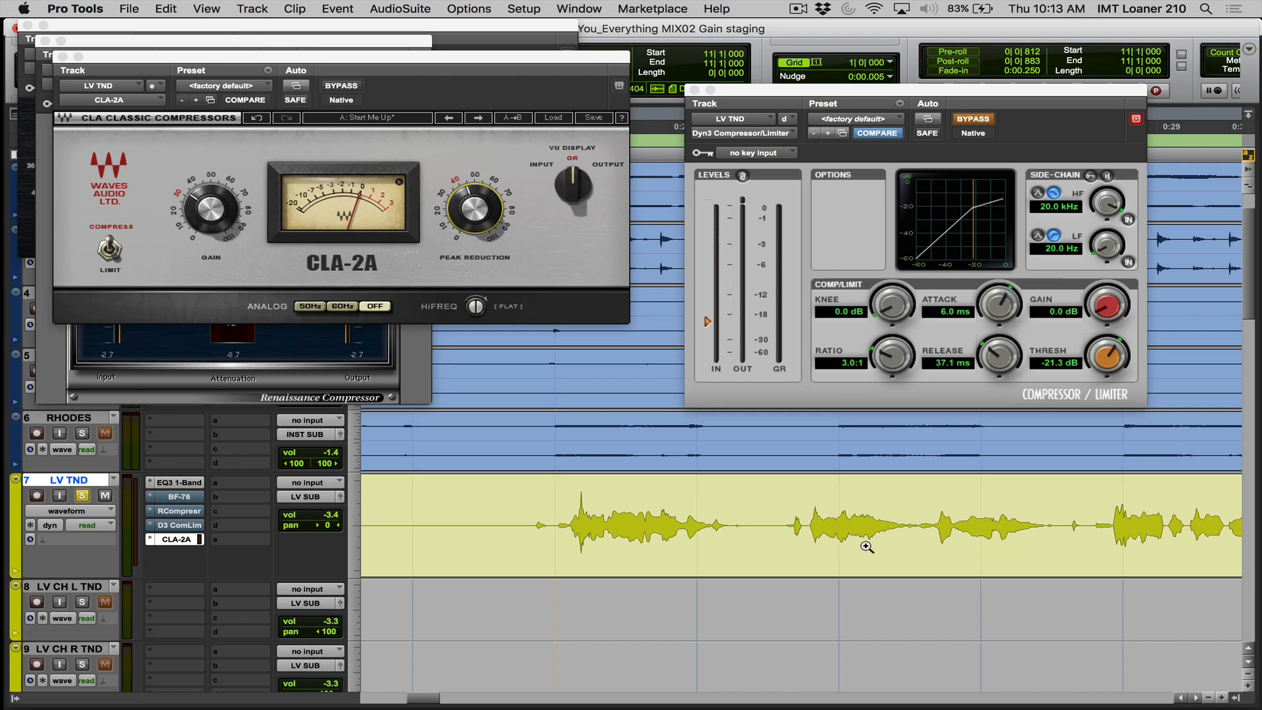
{"action": "key", "text": "space"}
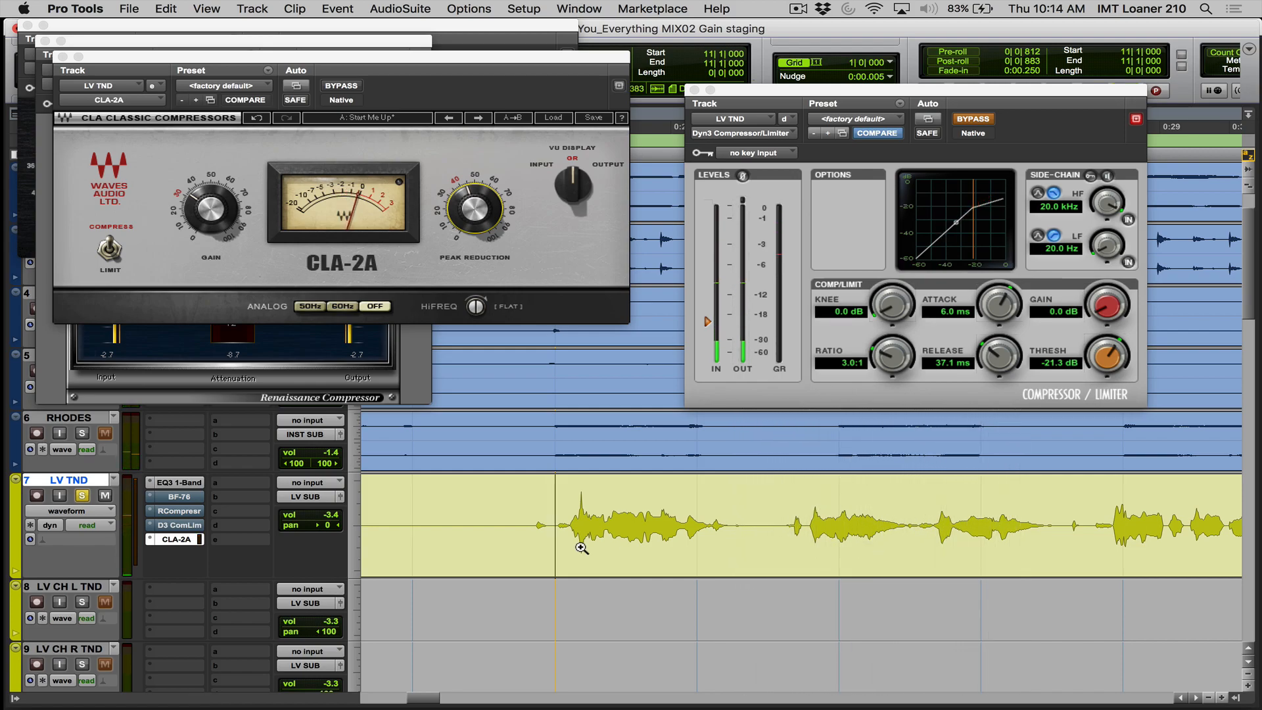
{"action": "key", "text": "space"}
{"action": "left_click", "coordinate": [83, 496]}
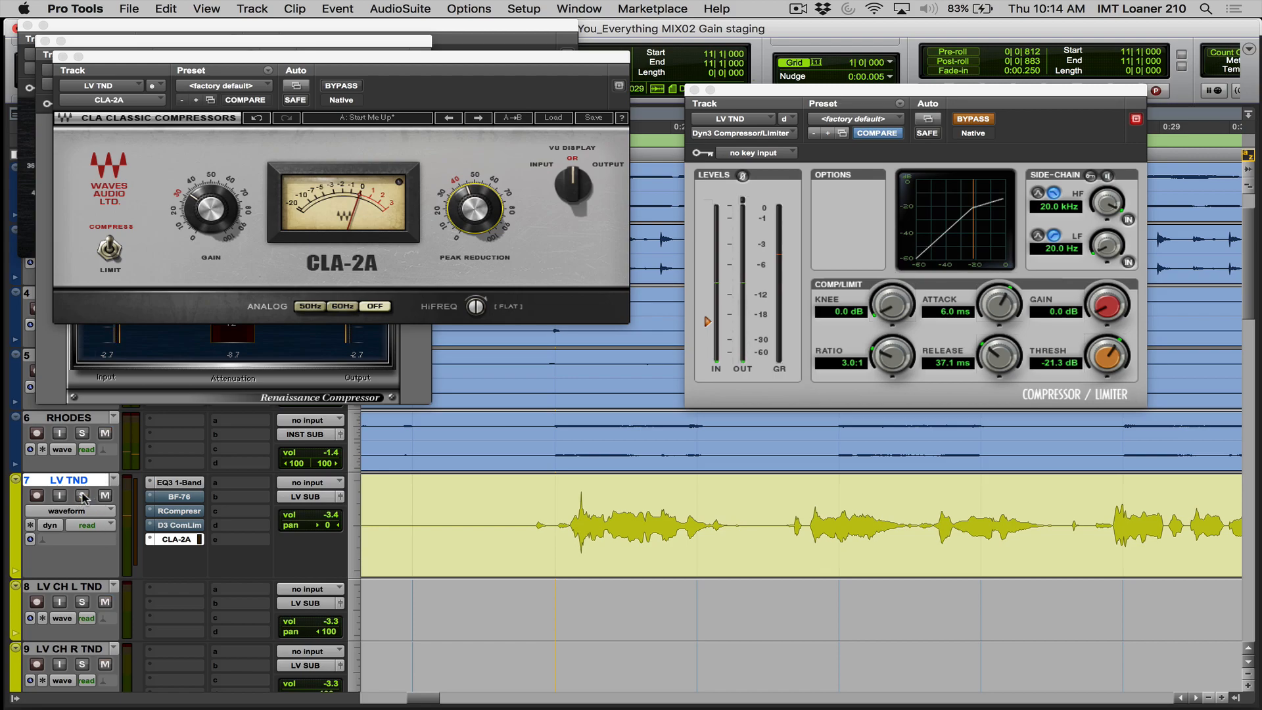
{"action": "key", "text": "space"}
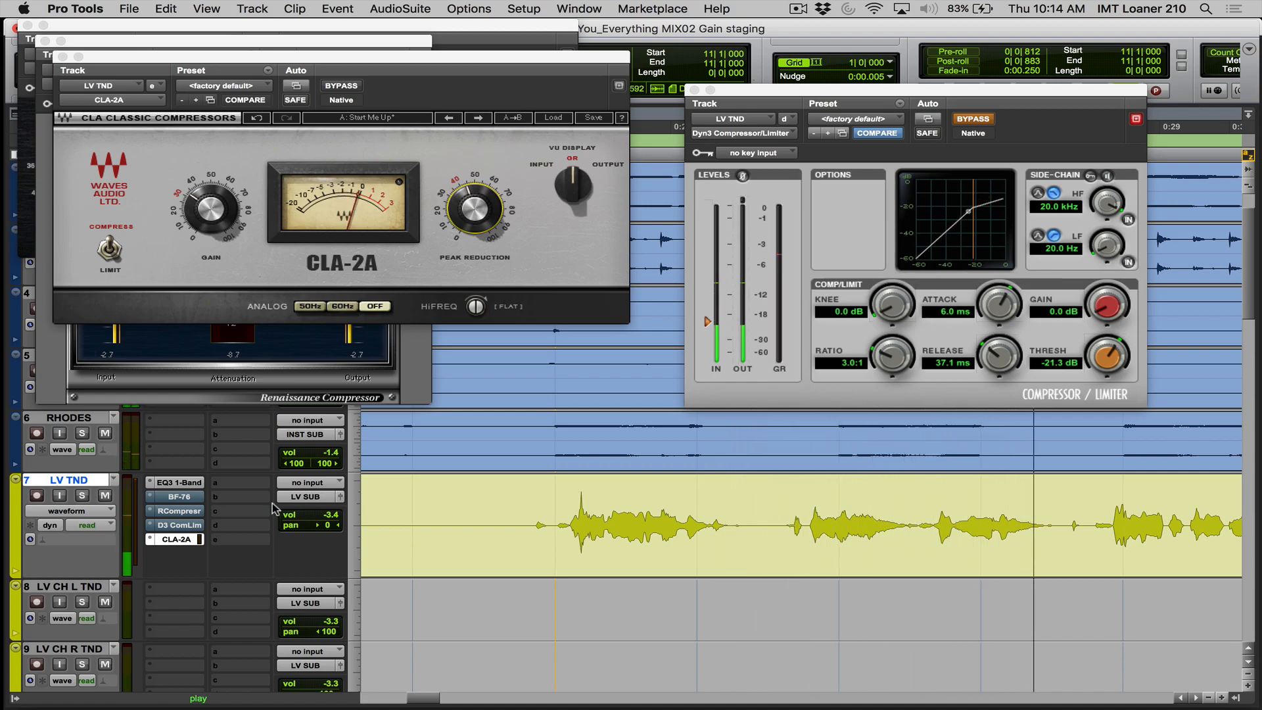
{"action": "key", "text": "space"}
- Bypass the CLA-2A and compare the Dyn3 and the RCompressor one at a time on LV TND, playing the full mix with each
{"action": "left_click", "coordinate": [178, 539], "text": "super"}
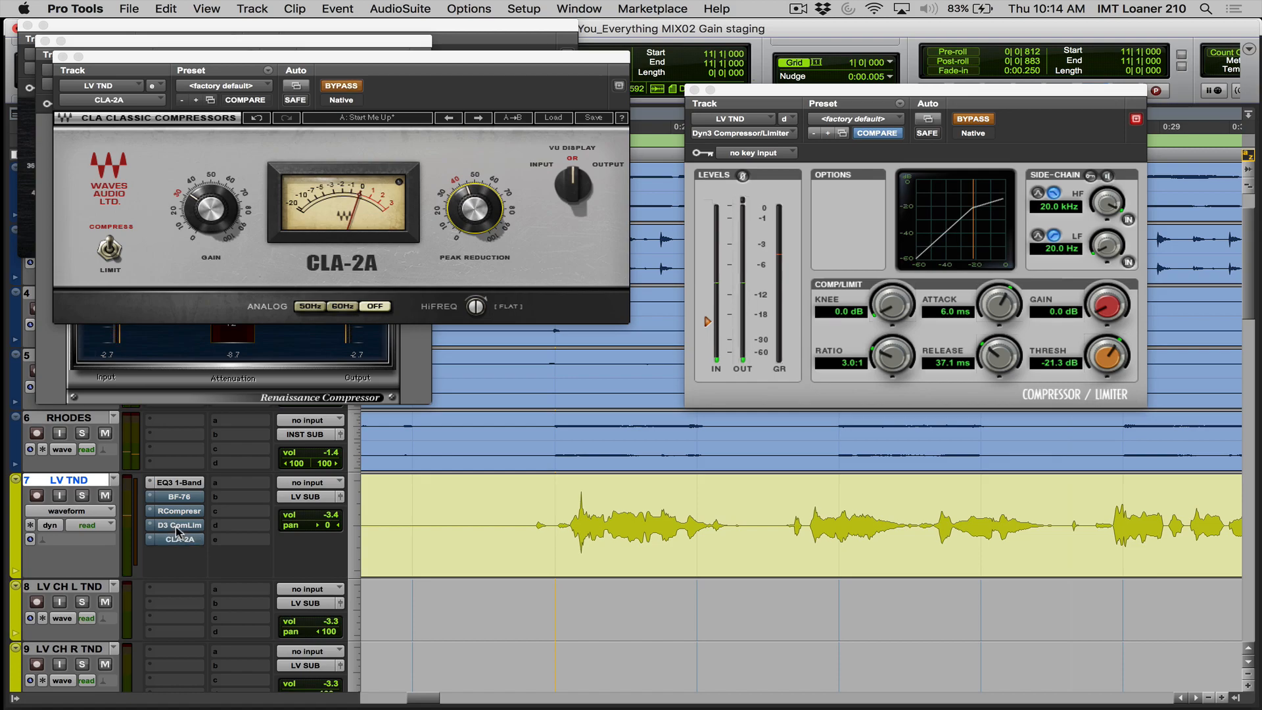
{"action": "left_click", "coordinate": [177, 526], "text": "super"}
{"action": "key", "text": "space"}
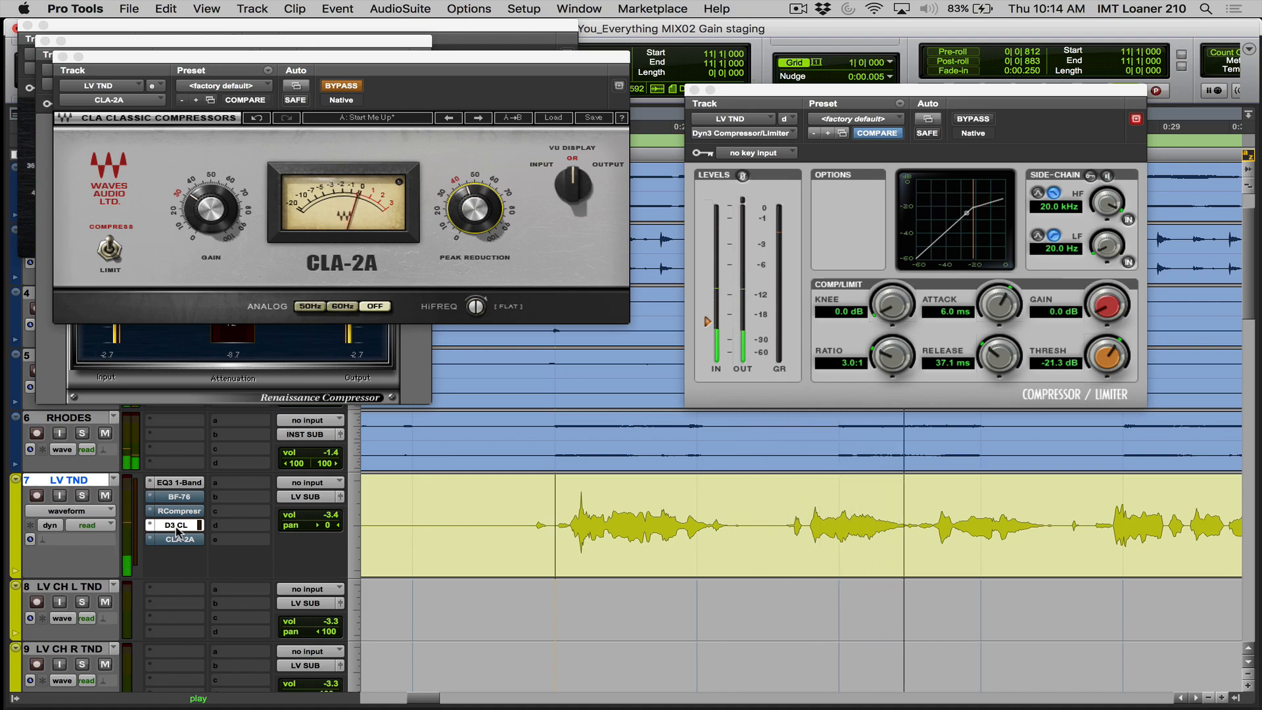
{"action": "key", "text": "space"}
{"action": "left_click", "coordinate": [177, 526], "text": "super"}
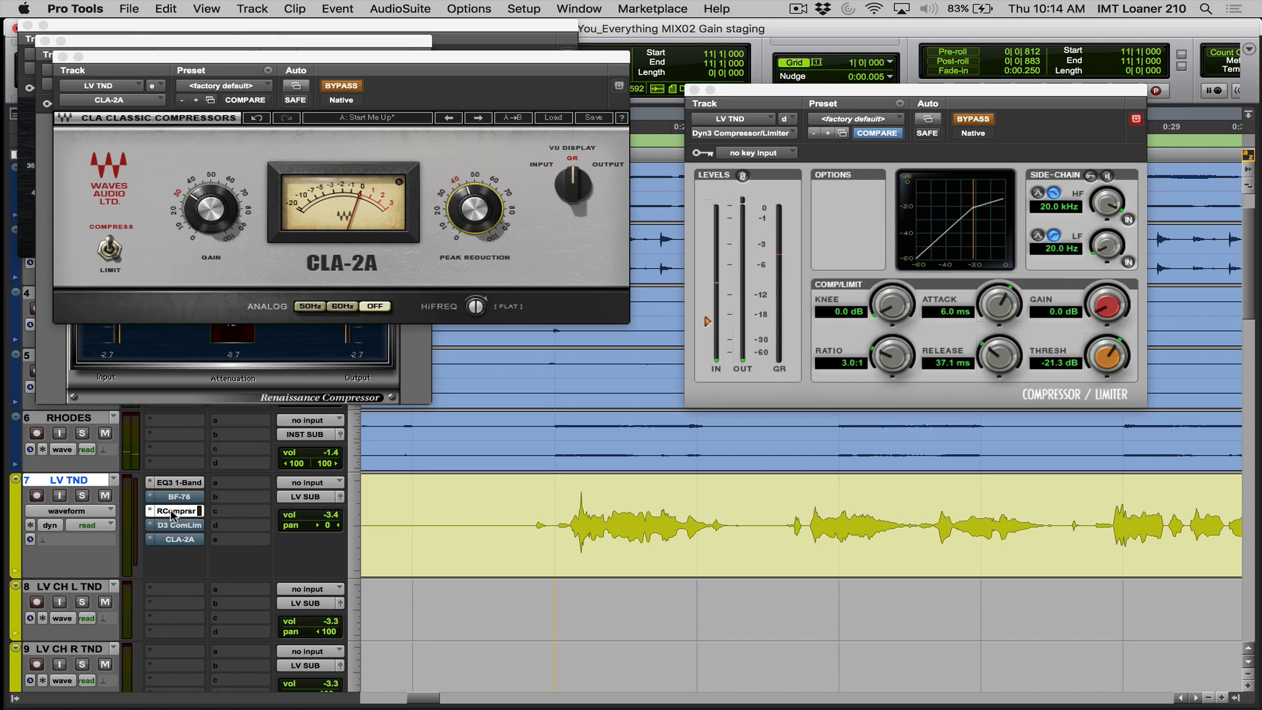
{"action": "key", "text": "space"}
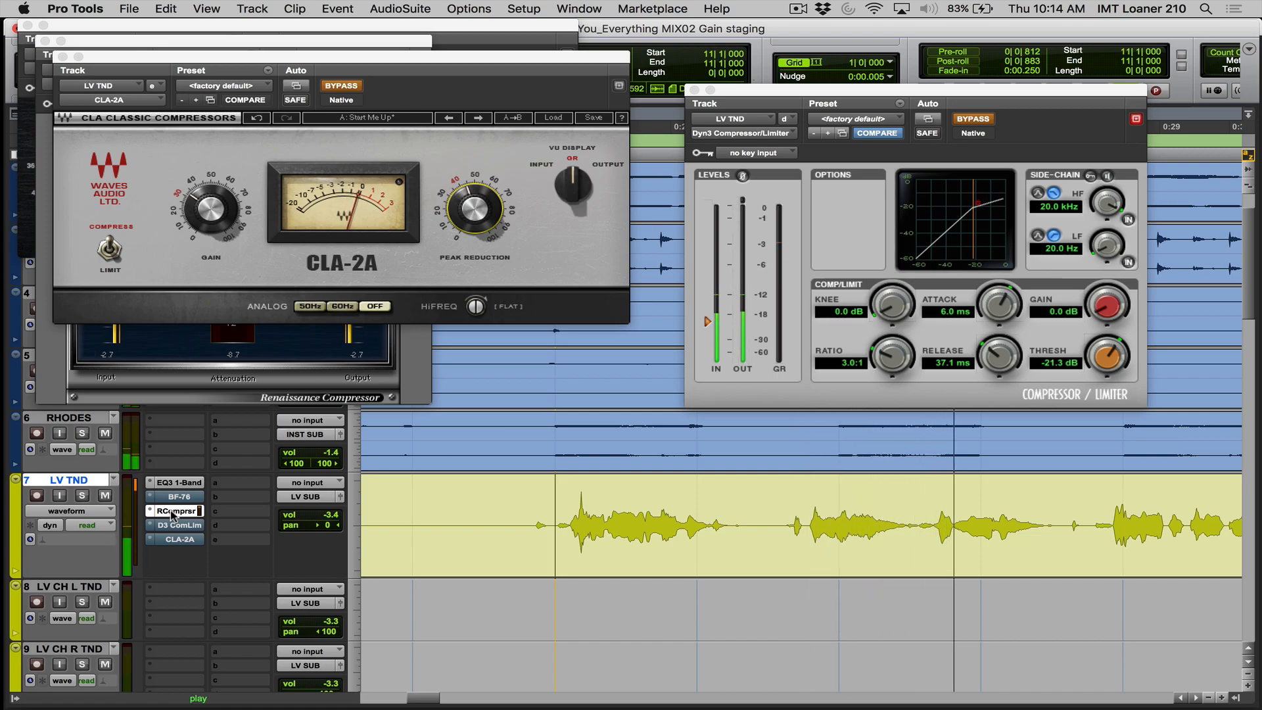
{"action": "key", "text": "space"}
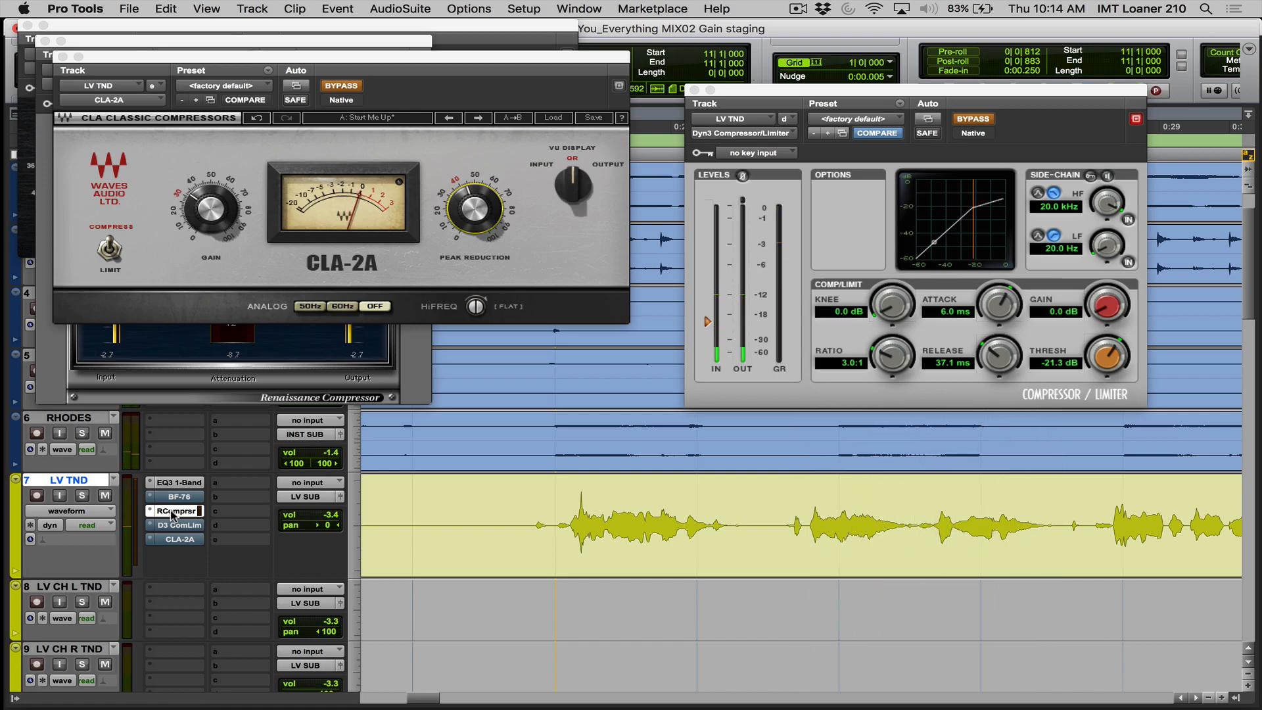
- Switch LV TND from the RCompressor to the BF-76, play the full mix, close the BF-76 window and move the CLA-2A window aside
{"action": "left_click", "coordinate": [174, 503]}
{"action": "key", "text": "space"}
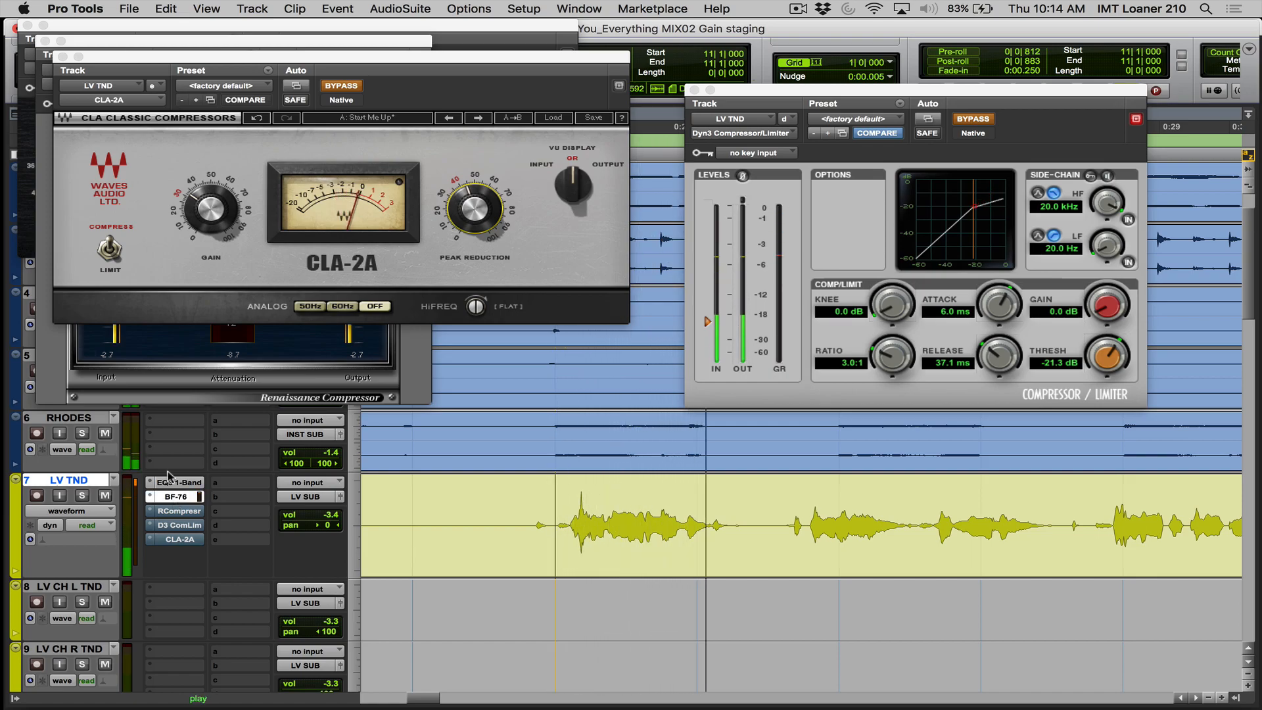
{"action": "left_click", "coordinate": [189, 498]}
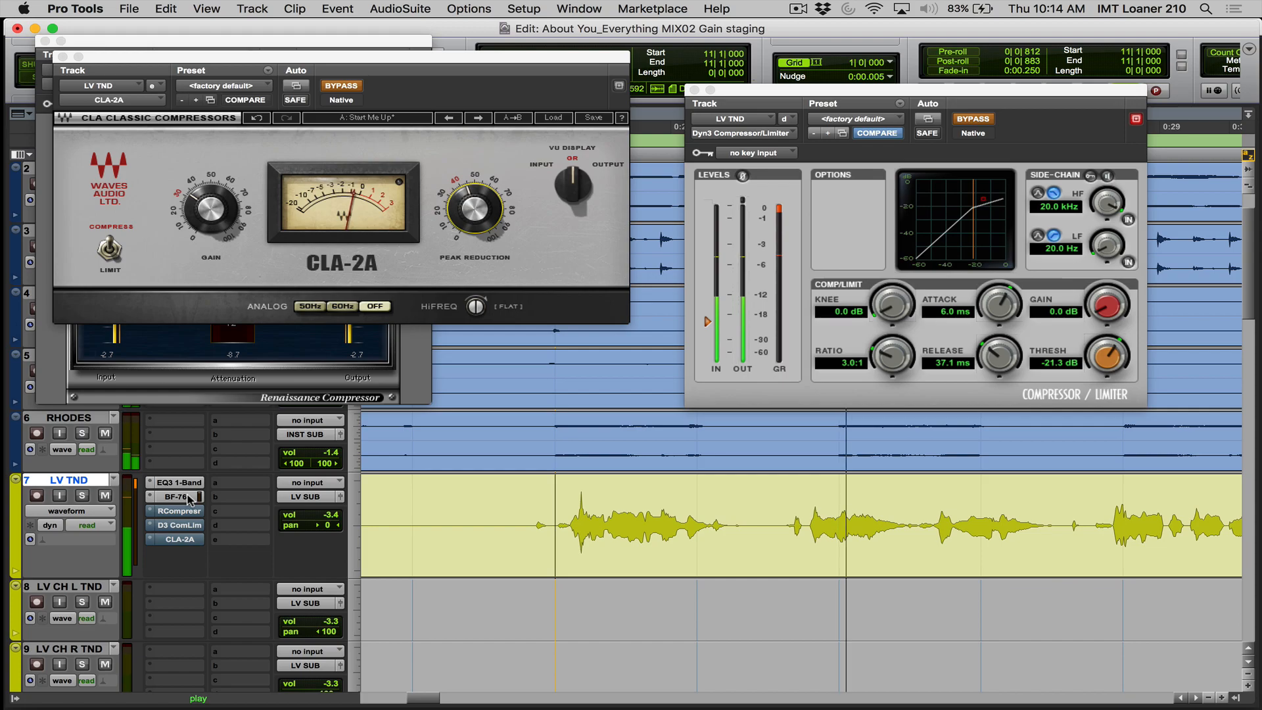
{"action": "left_click_drag", "start_coordinate": [112, 67], "coordinate": [767, 490]}
{"action": "key", "text": "space"}
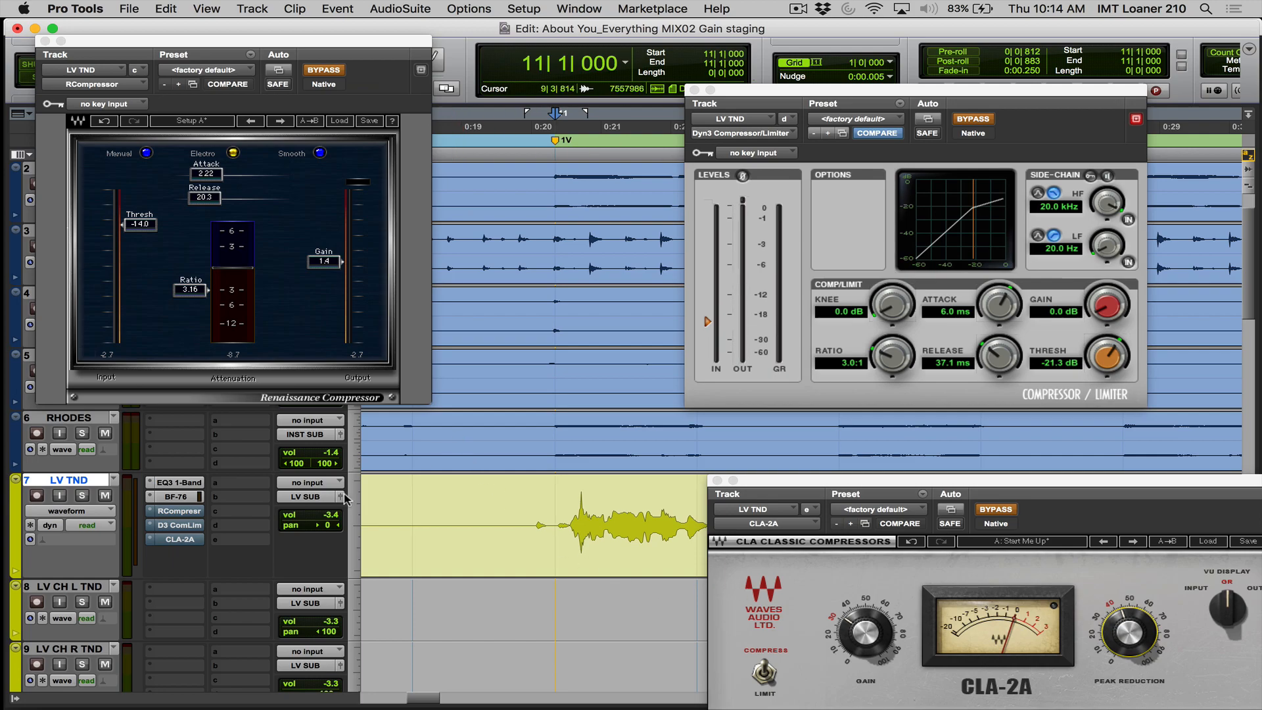
{"action": "left_click", "coordinate": [150, 541]}
{"action": "mouse_move", "coordinate": [159, 544]}
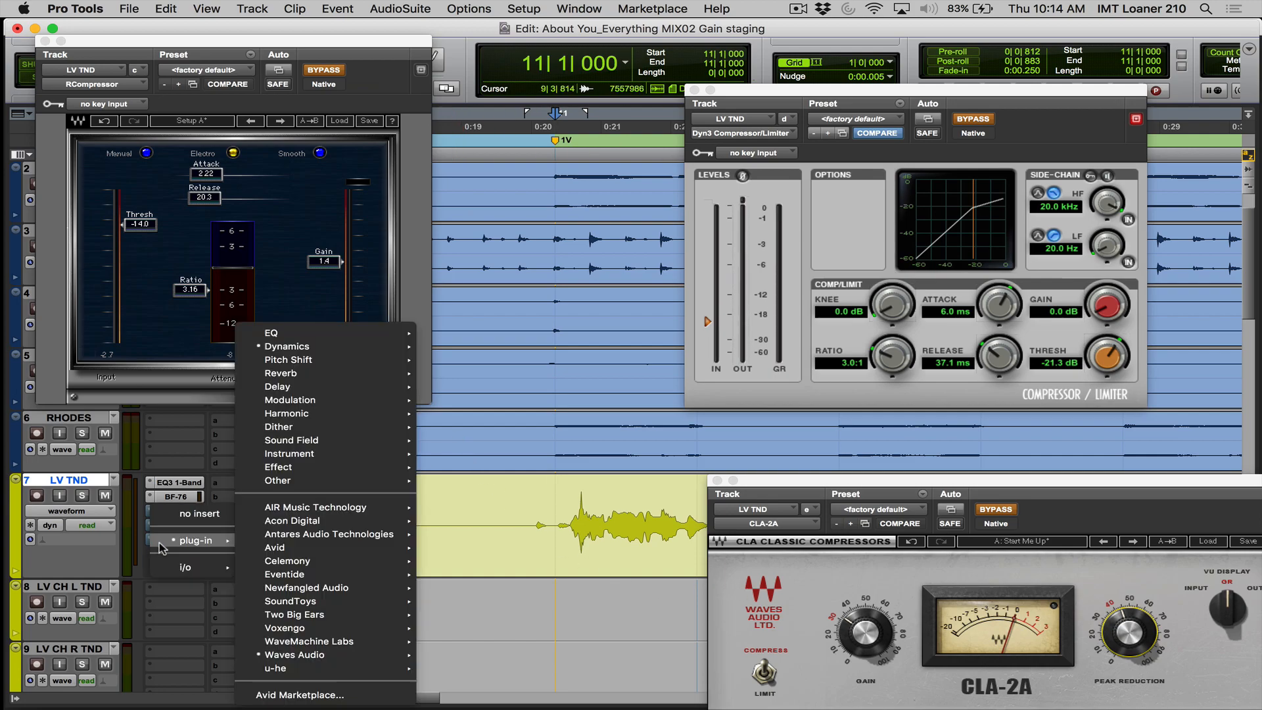
{"action": "mouse_move", "coordinate": [291, 352]}
{"action": "left_click", "coordinate": [101, 487]}
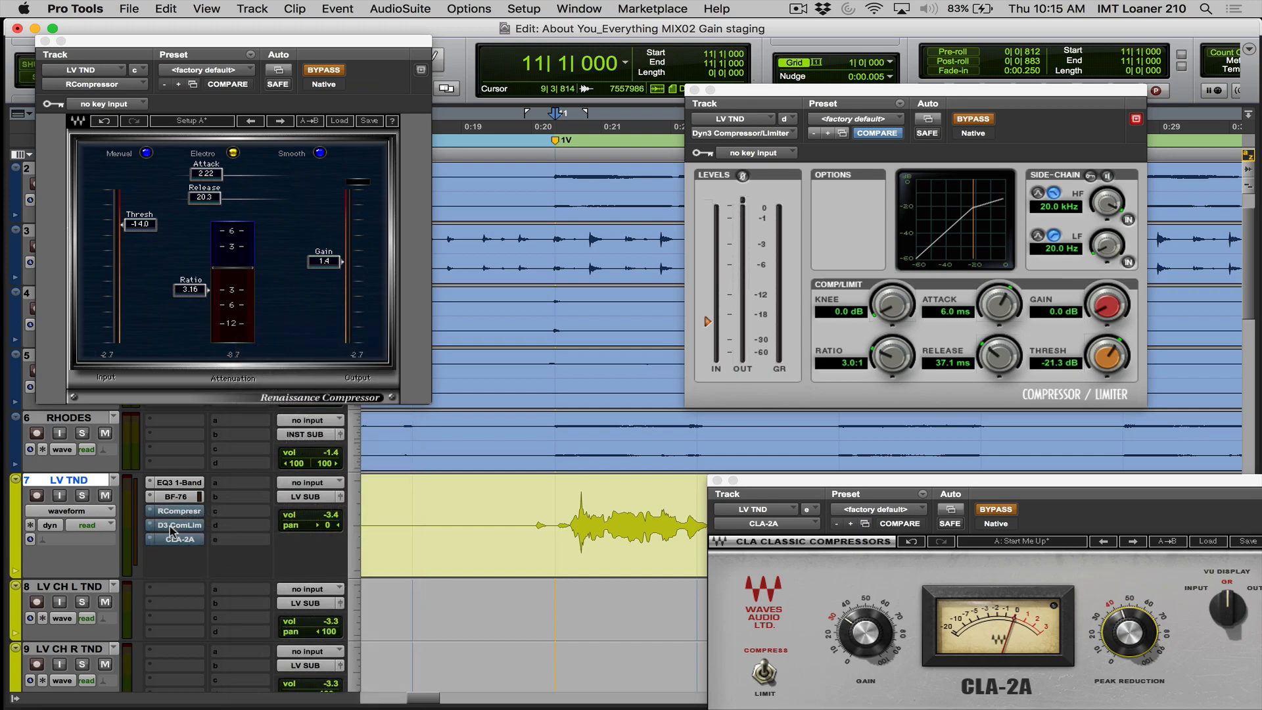
- Remove the CLA-2A, Dyn3 and RCompressor inserts from LV TND and close the empty window left by the CLA-2A
{"action": "left_click", "coordinate": [151, 539]}
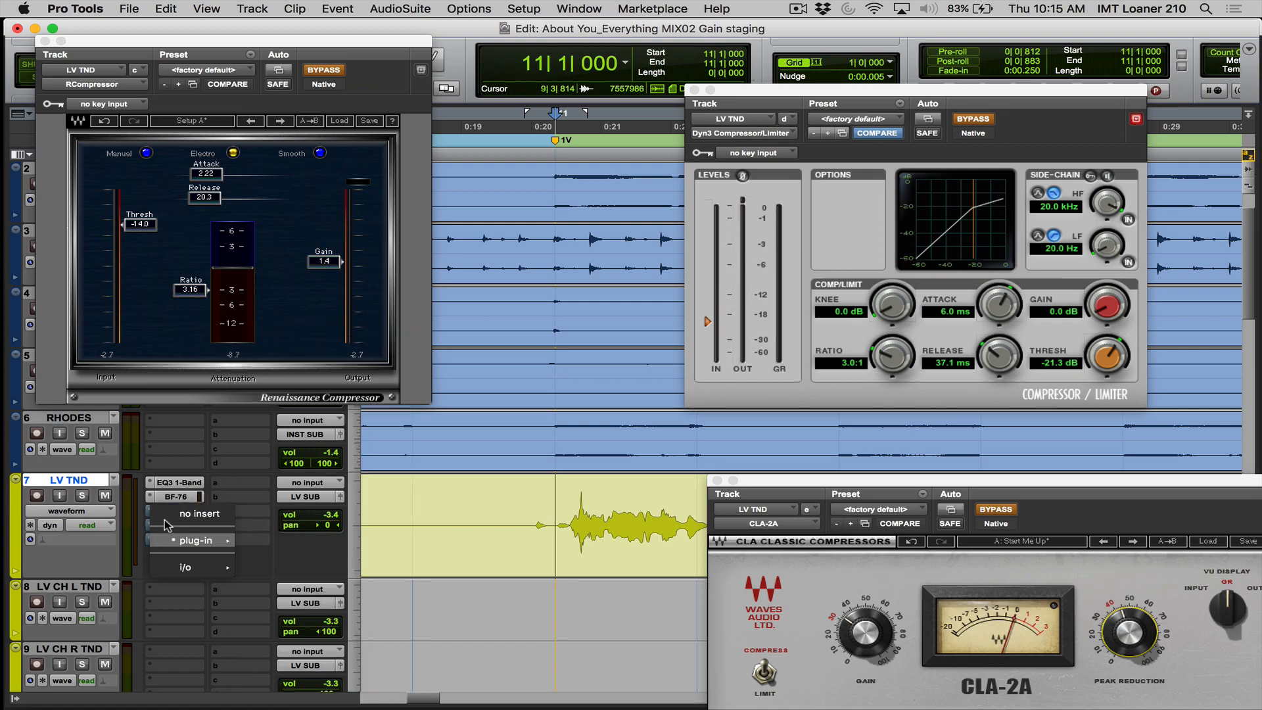
{"action": "left_click", "coordinate": [168, 519]}
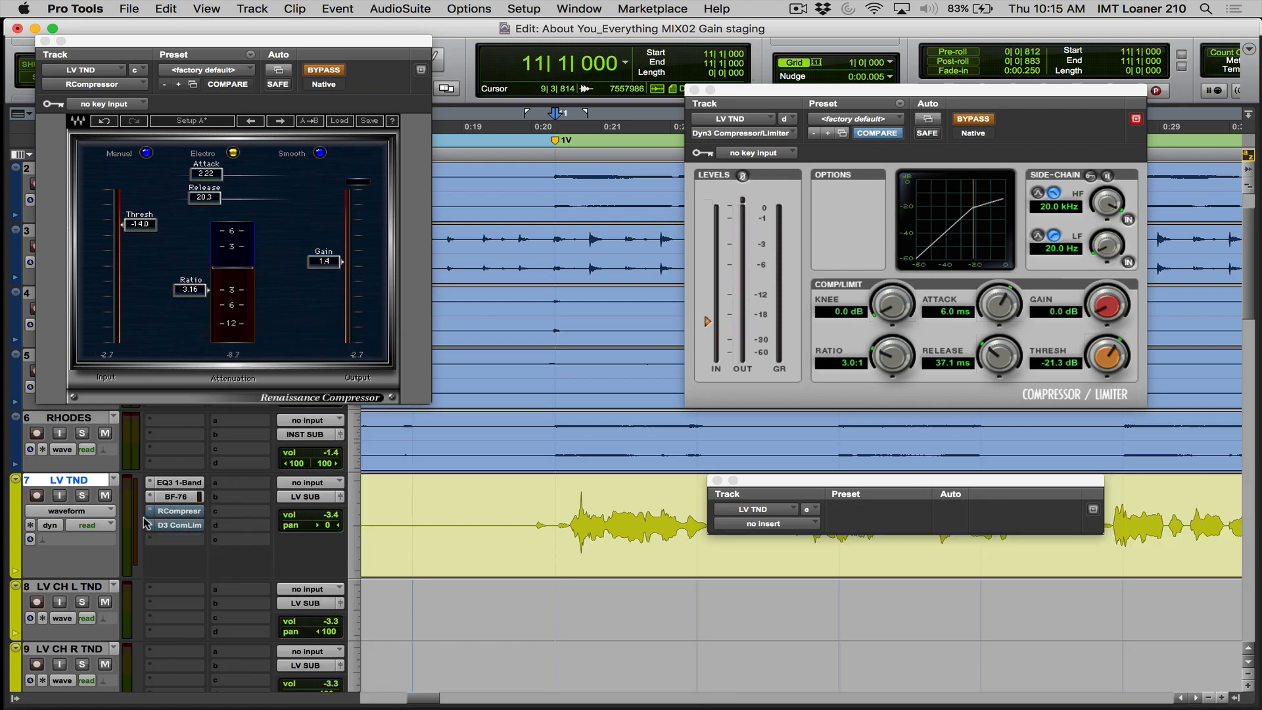
{"action": "left_click", "coordinate": [150, 526]}
{"action": "left_click", "coordinate": [153, 511]}
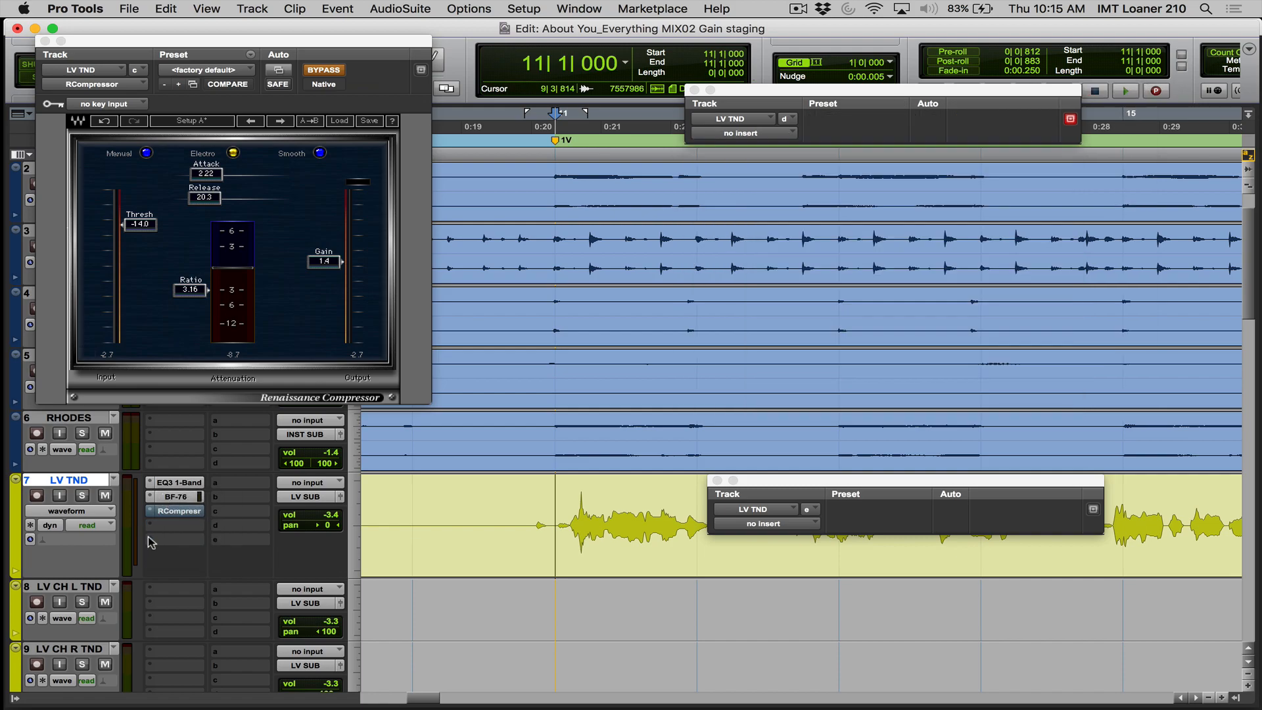
{"action": "left_click", "coordinate": [152, 511]}
{"action": "left_click", "coordinate": [158, 503]}
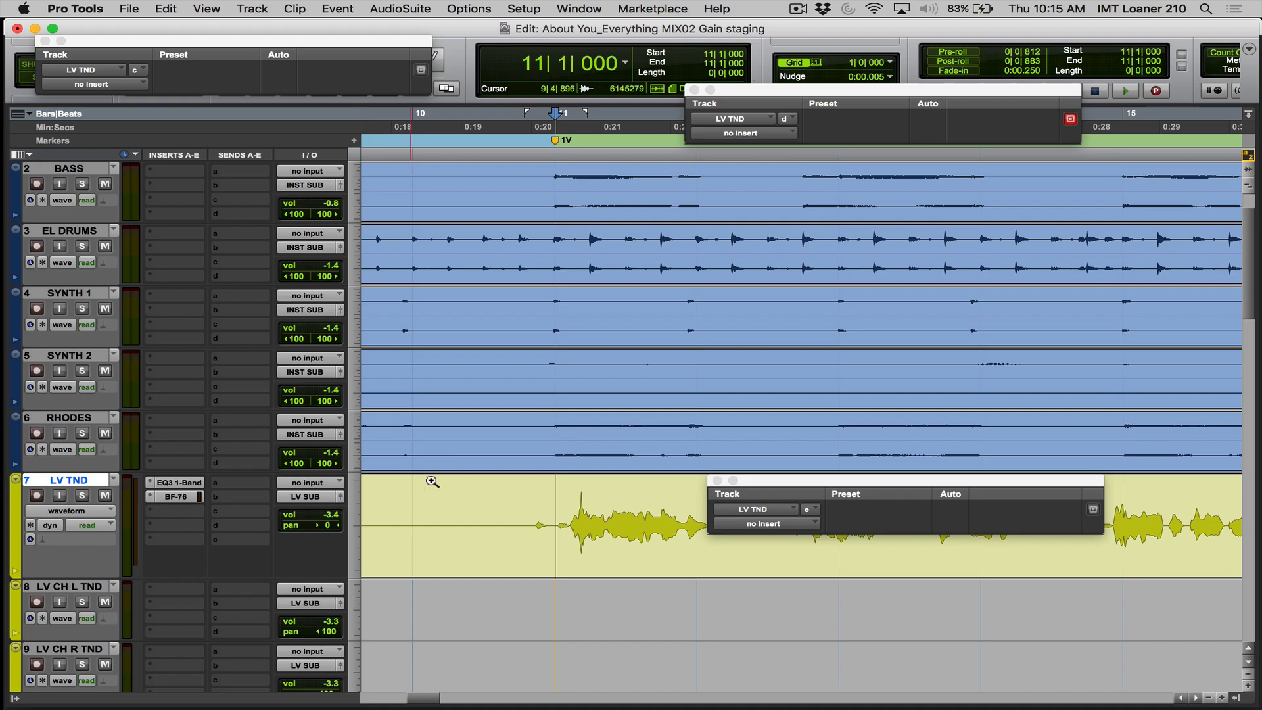
{"action": "left_click", "coordinate": [717, 480]}
- Copy the EQ3 1-Band insert from LV TND to the first insert slot of LV CH L TND and open its window
{"action": "key", "text": "alt+a"}
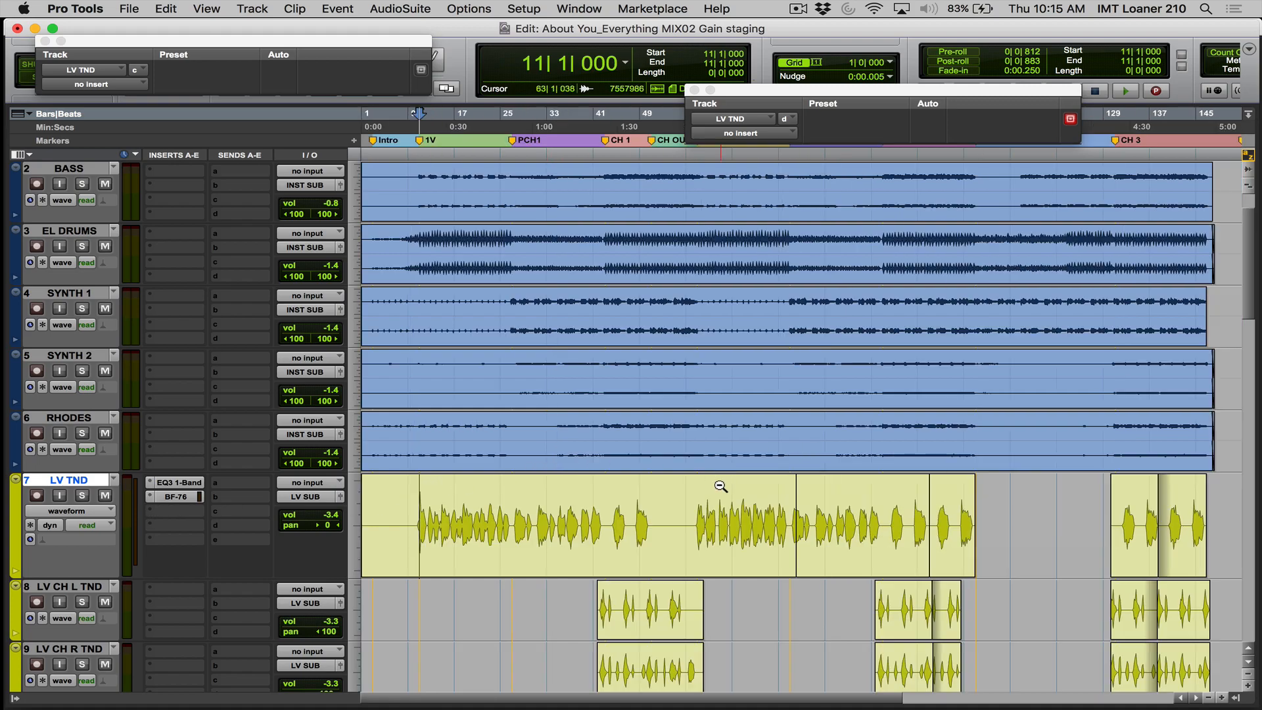
{"action": "scroll", "coordinate": [693, 506], "scroll_direction": "down", "scroll_amount": 3}
{"action": "left_click", "coordinate": [544, 432]}
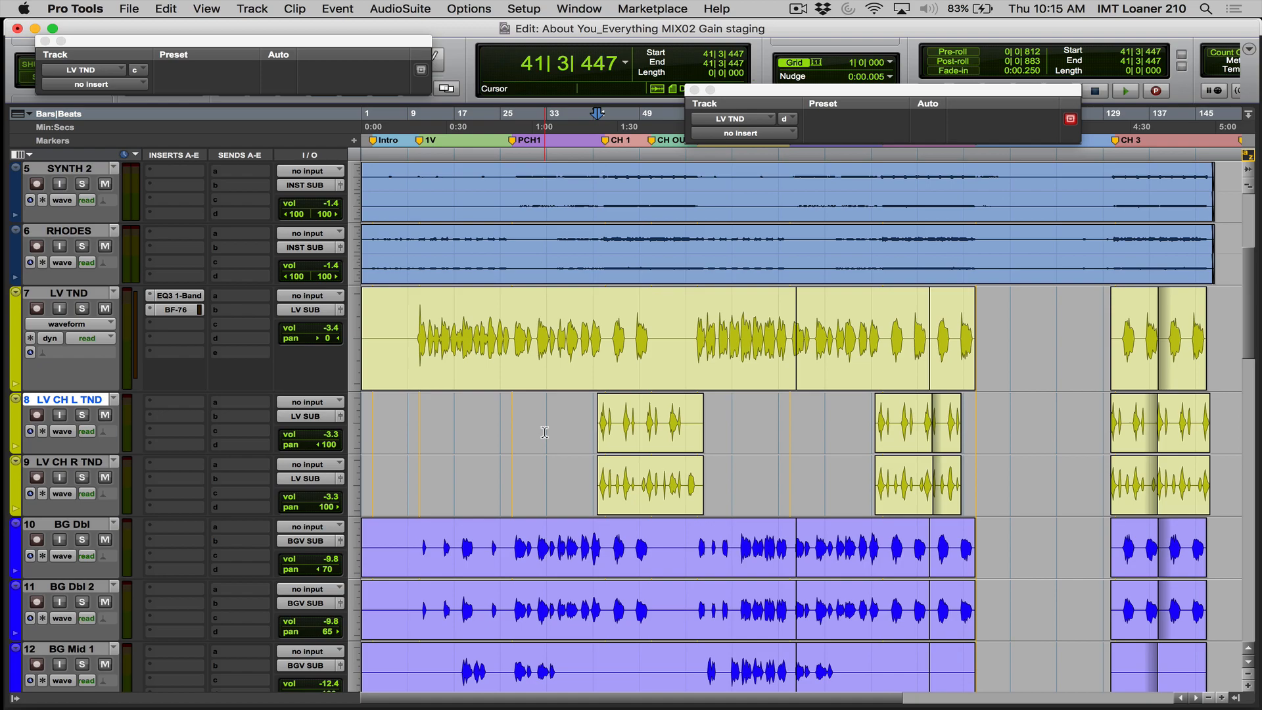
{"action": "left_click_drag", "start_coordinate": [172, 295], "coordinate": [191, 407]}
{"action": "left_click", "coordinate": [190, 407]}
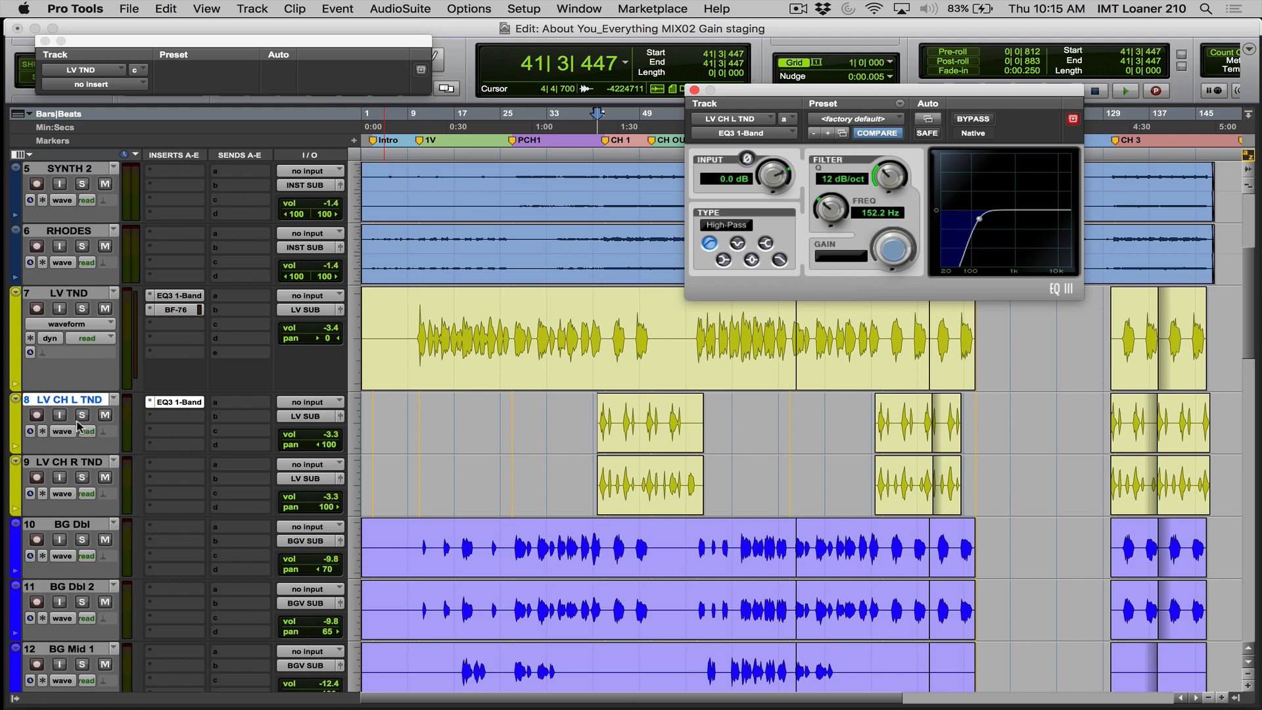
- Solo LV CH L TND, zoom in on its first clip and play it through the EQ3 1-Band
{"action": "left_click", "coordinate": [82, 415]}
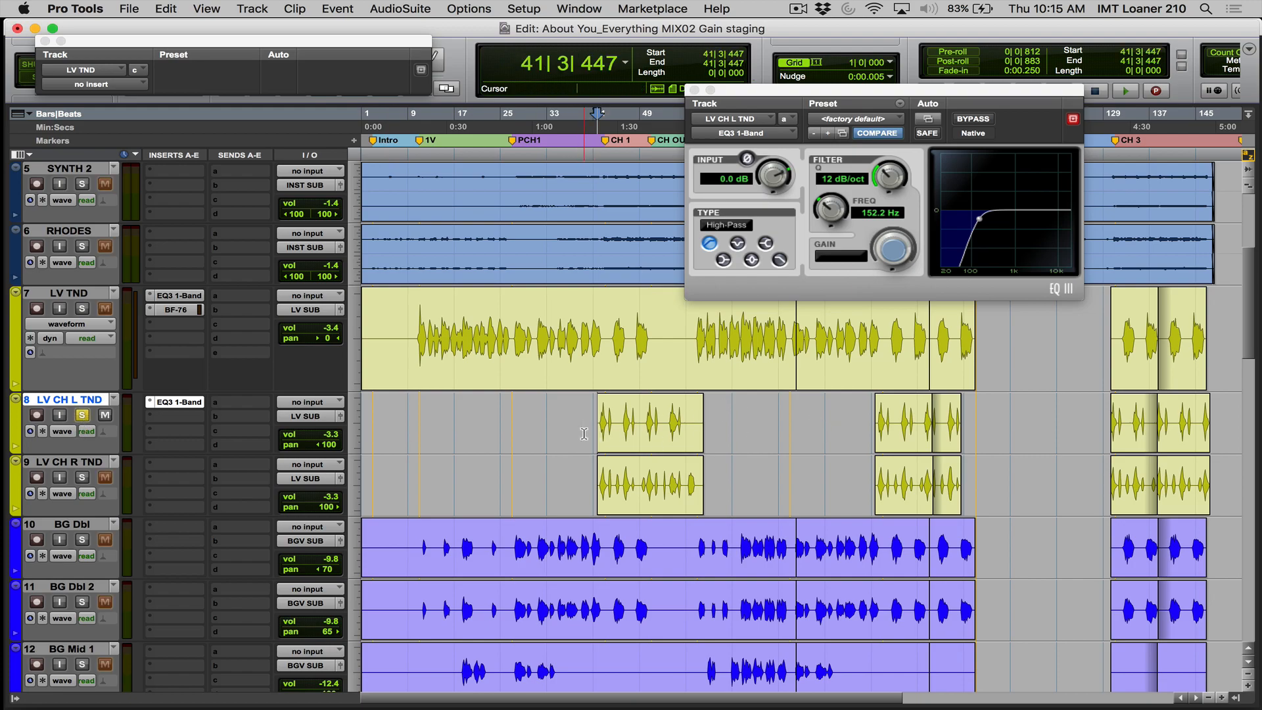
{"action": "key", "text": "space"}
{"action": "key", "text": "space"}
{"action": "key", "text": "space"}
{"action": "left_click_drag", "start_coordinate": [588, 436], "coordinate": [641, 453]}
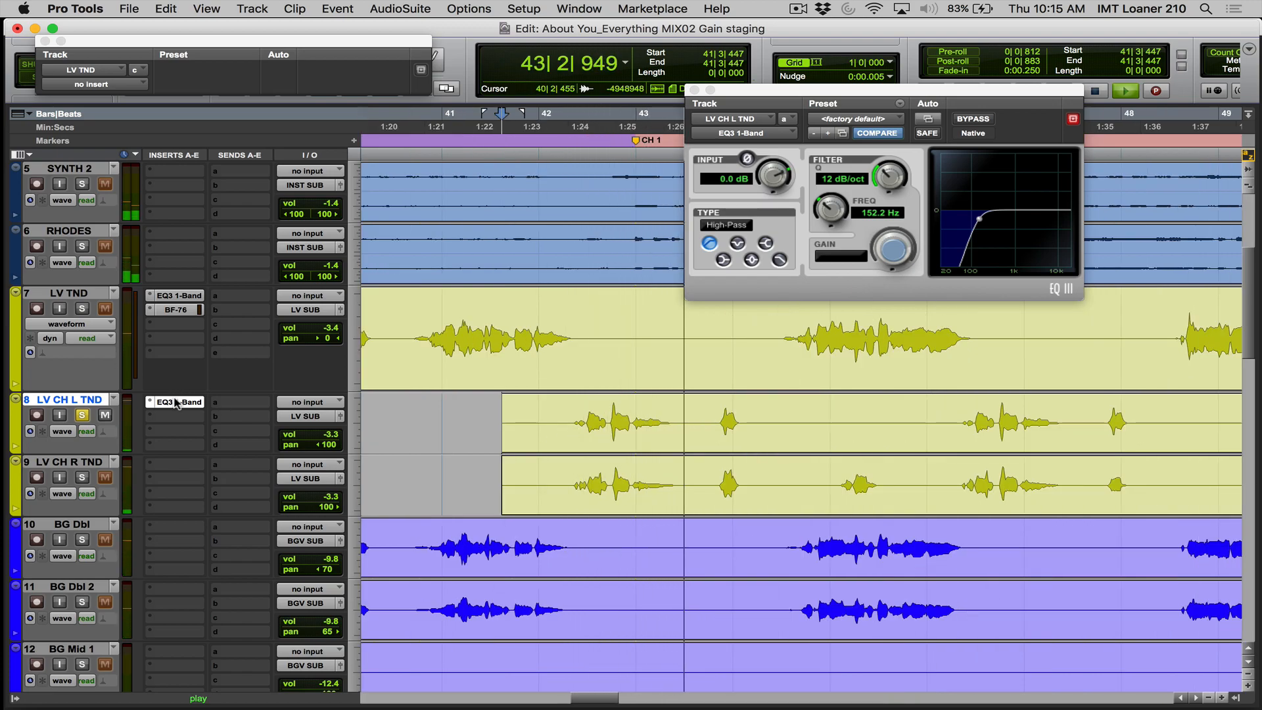
{"action": "key", "text": "space"}
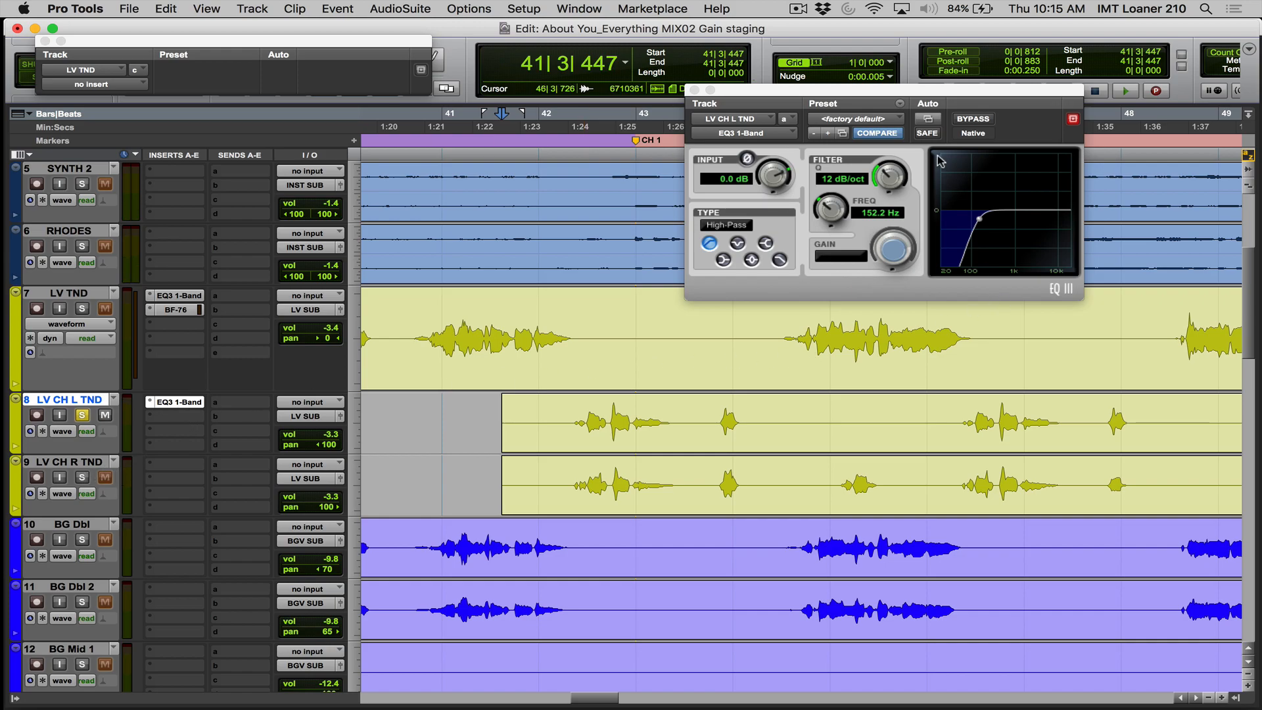
- Compare LV CH L TND with the EQ3 1-Band bypassed and active, playing from bar 42
{"action": "left_click", "coordinate": [968, 119]}
{"action": "key", "text": "space"}
{"action": "key", "text": "space"}
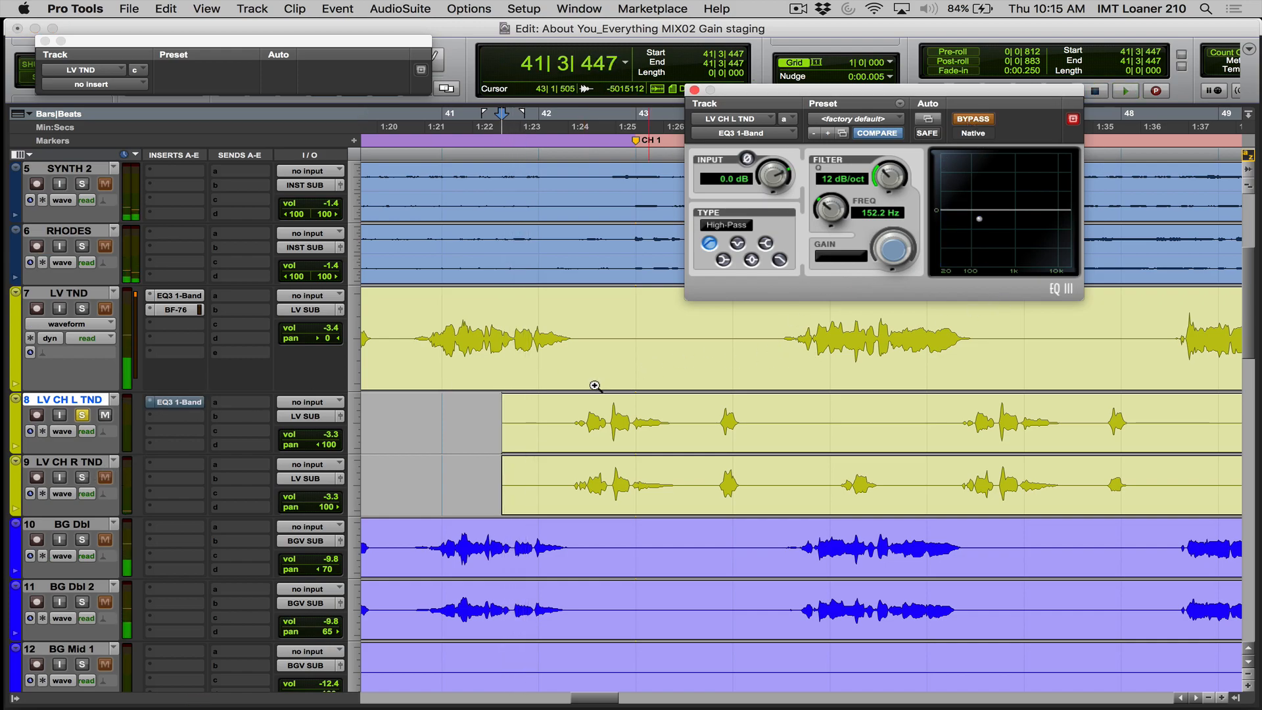
{"action": "left_click", "coordinate": [576, 421]}
{"action": "key", "text": "space"}
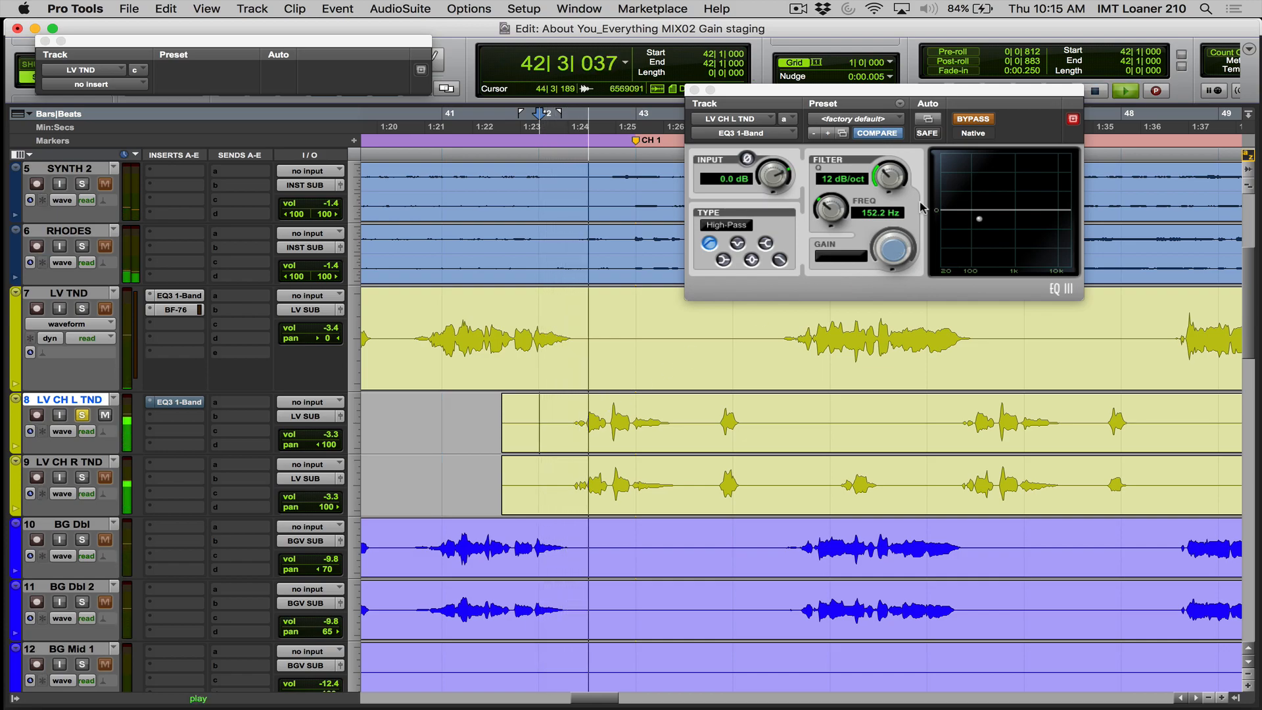
{"action": "key", "text": "space"}
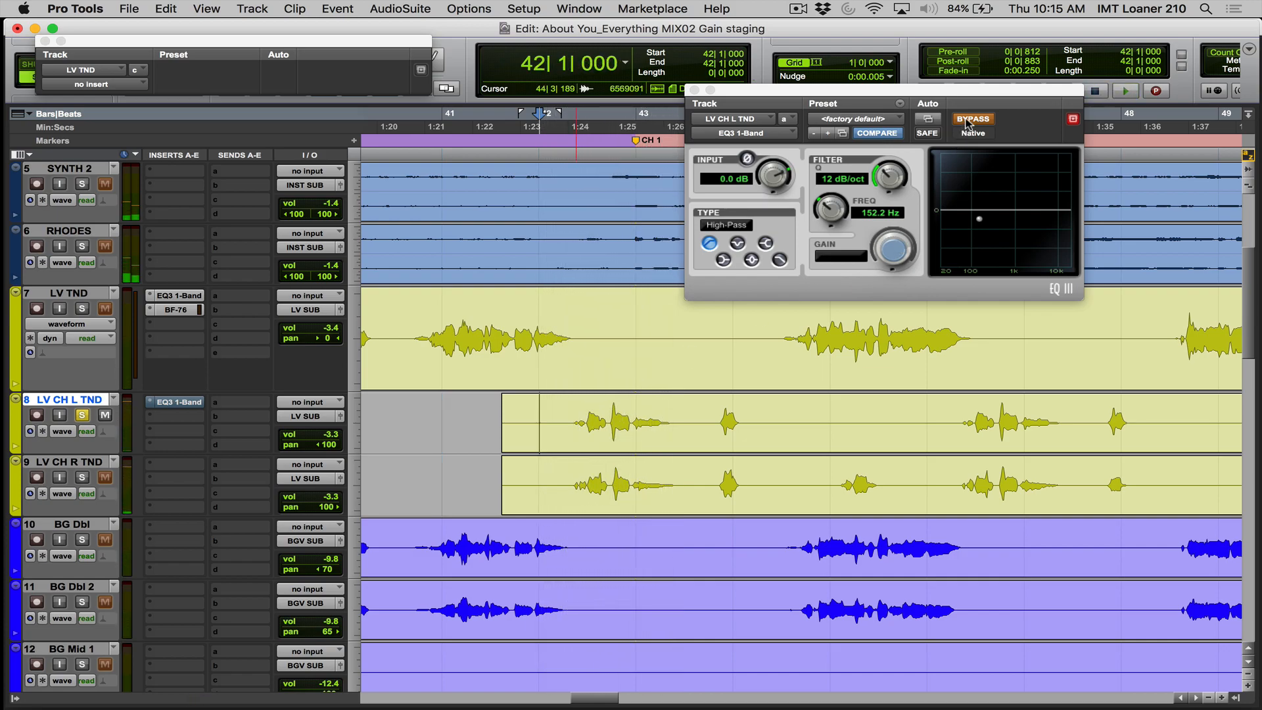
{"action": "left_click", "coordinate": [968, 121]}
{"action": "key", "text": "space"}
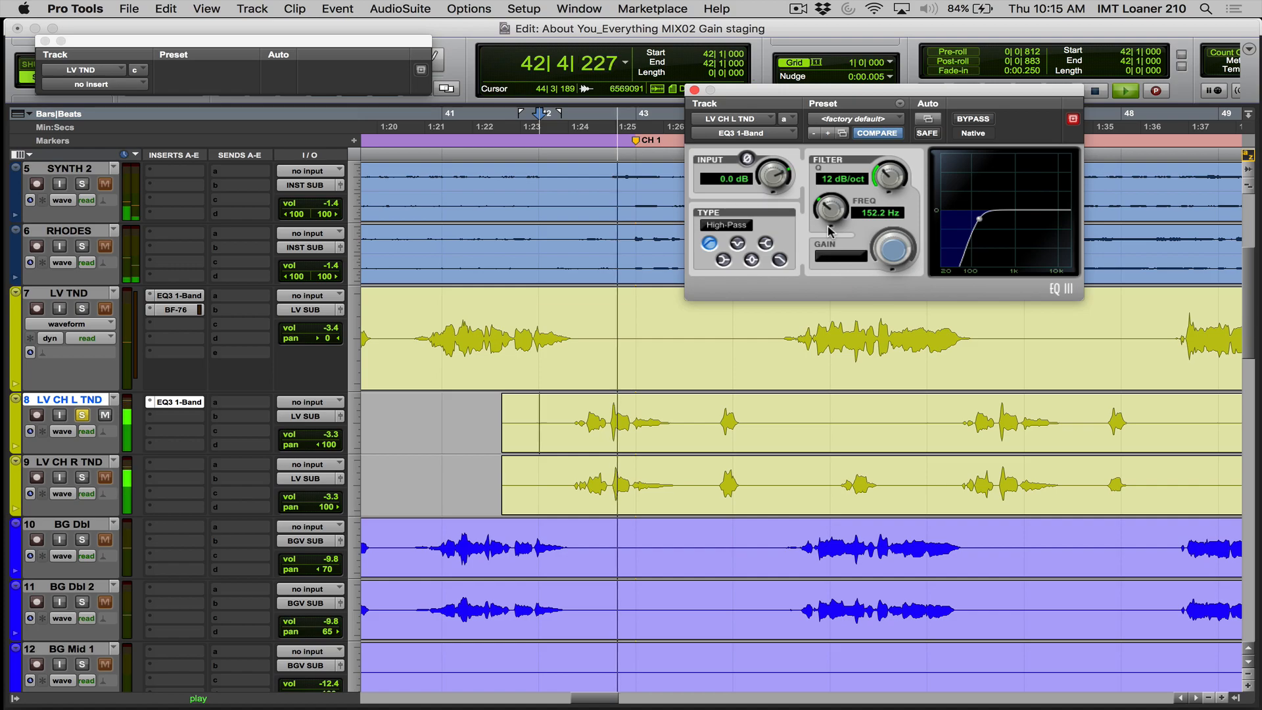
- Set the high-pass frequency on LV CH L TND to 174.8 Hz while auditioning it, and copy the EQ3 1-Band to LV CH R TND
{"action": "left_click_drag", "start_coordinate": [828, 214], "coordinate": [819, 256]}
{"action": "key", "text": "space"}
{"action": "key", "text": "space"}
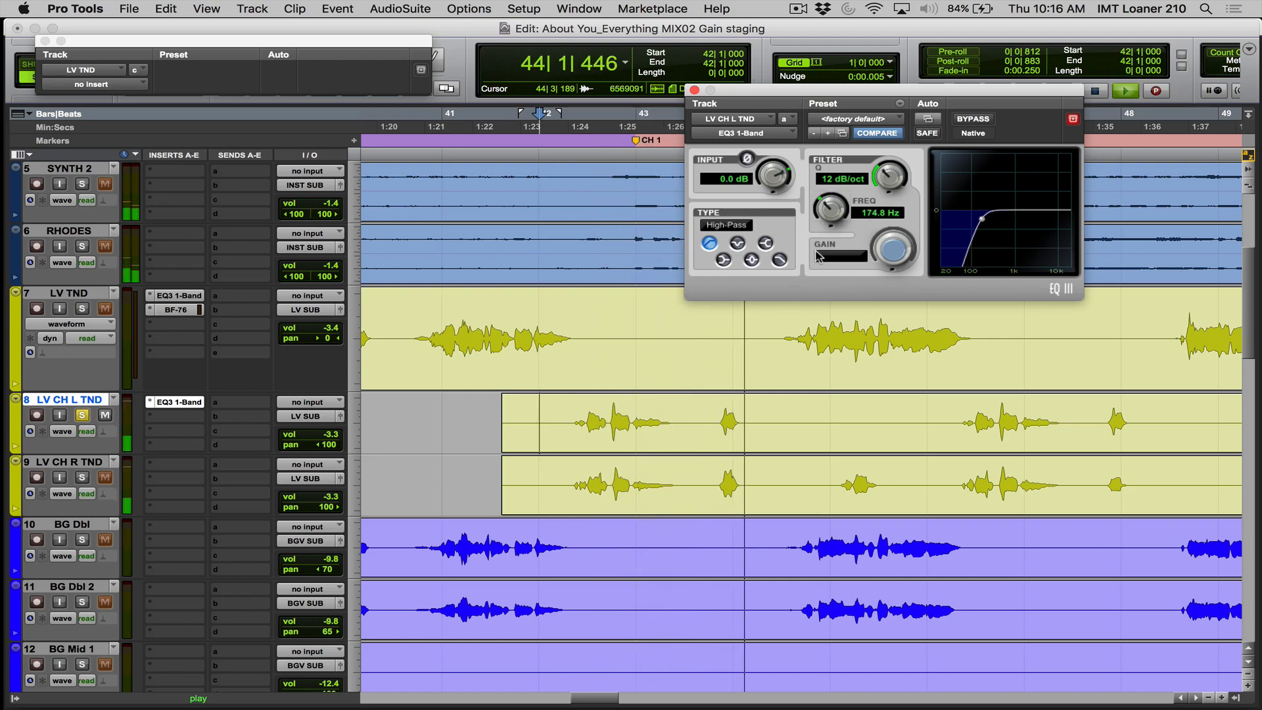
{"action": "key", "text": "space"}
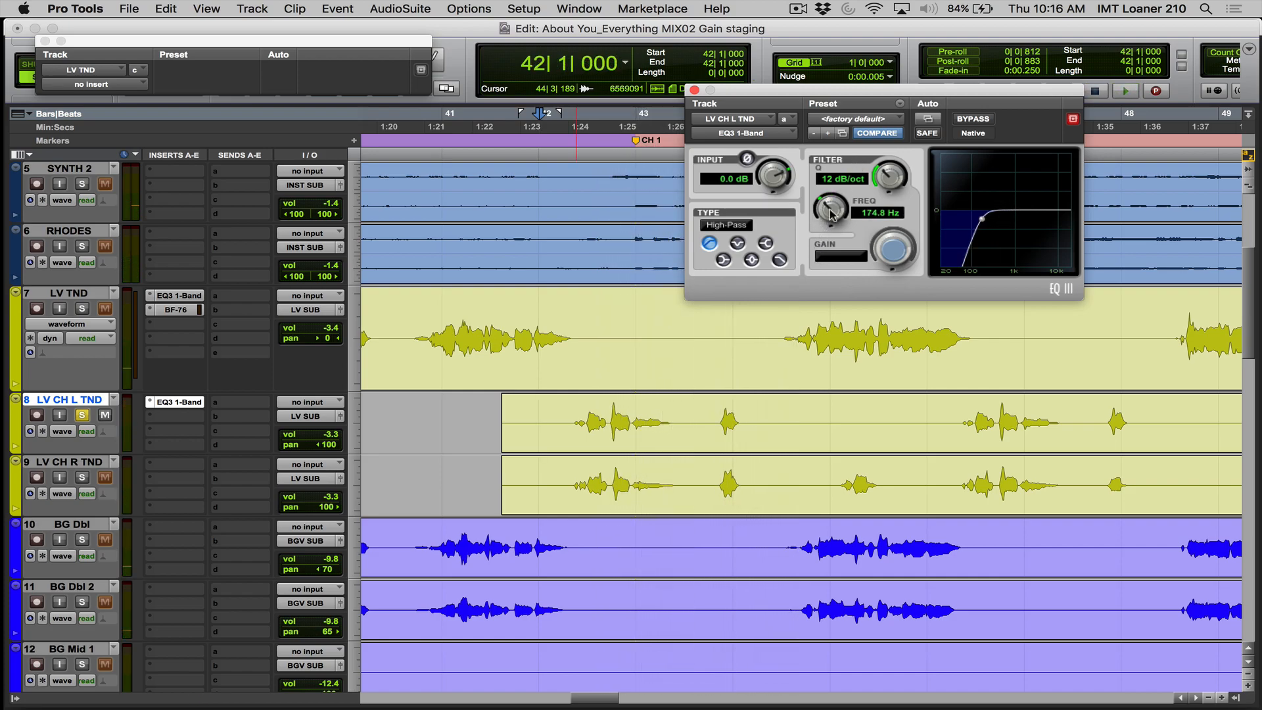
{"action": "left_click_drag", "start_coordinate": [169, 402], "coordinate": [169, 466]}
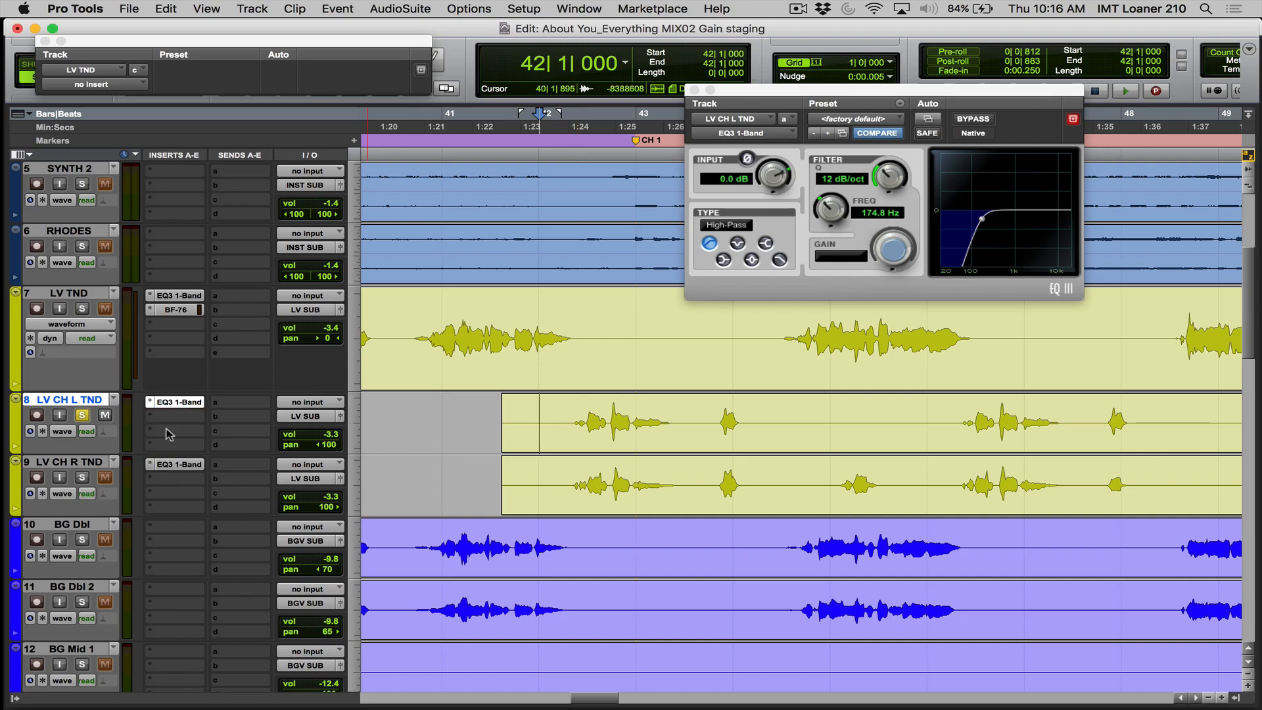
- Compare the EQ3 1-Band high-pass settings on LV TND and LV CH L TND side by side, and close both plug-in windows
{"action": "left_click", "coordinate": [173, 299]}
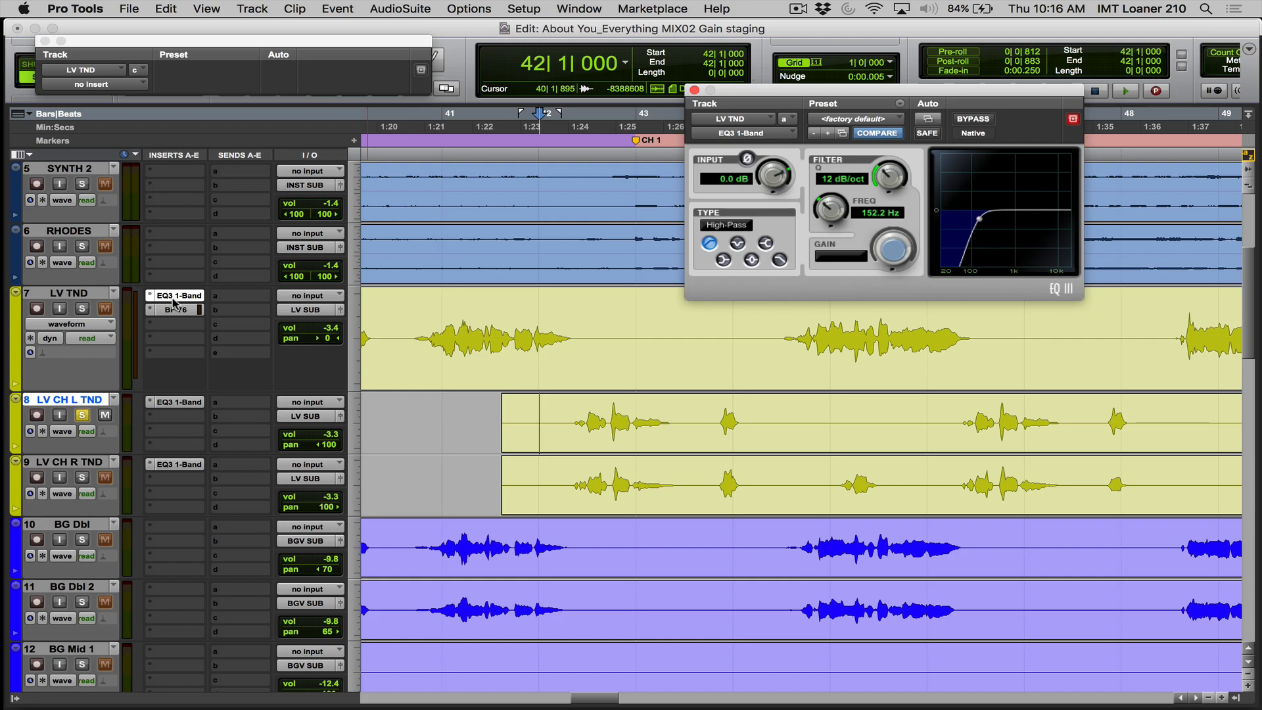
{"action": "left_click", "coordinate": [172, 404]}
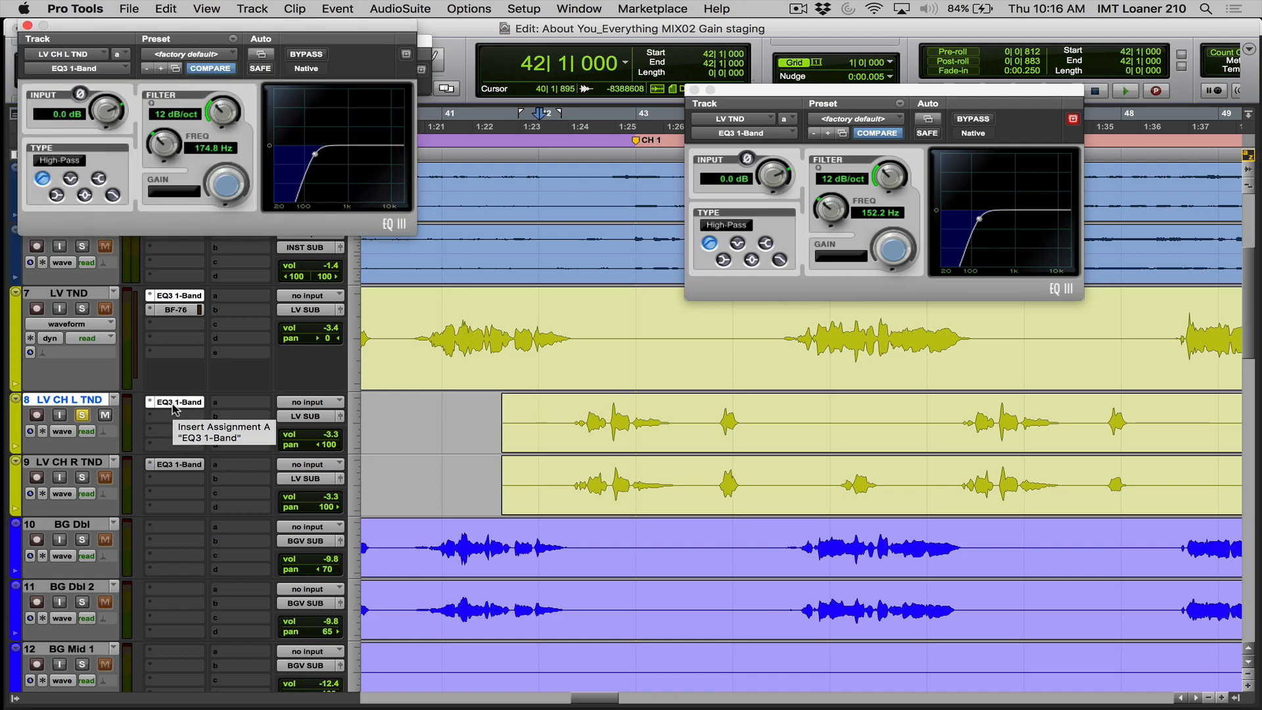
{"action": "left_click", "coordinate": [188, 300]}
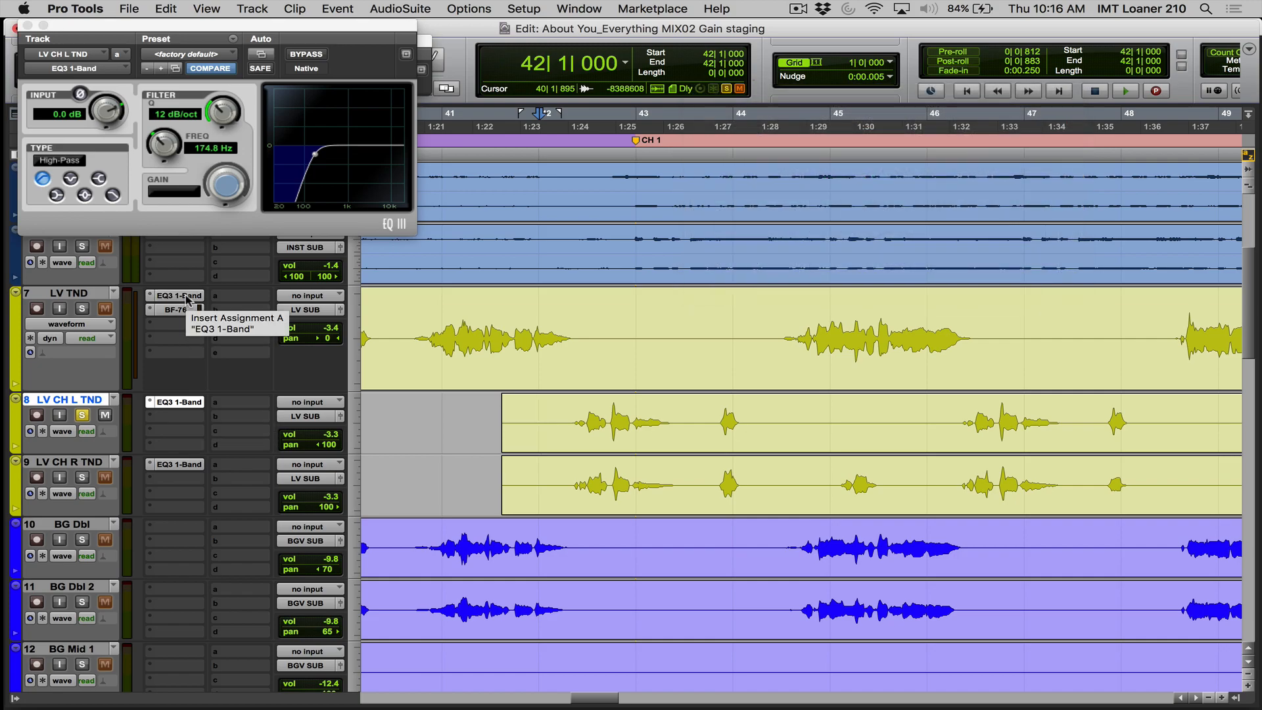
{"action": "left_click", "coordinate": [188, 300]}
{"action": "left_click", "coordinate": [187, 300]}
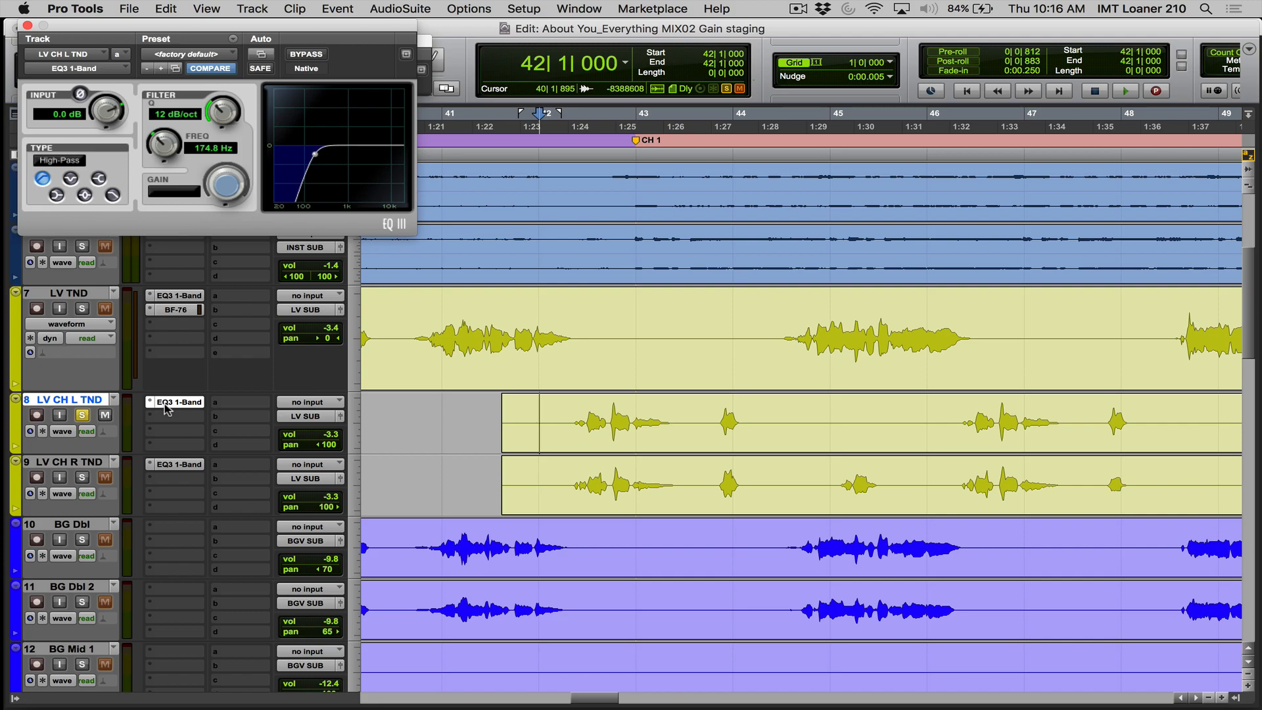
{"action": "left_click", "coordinate": [166, 404]}
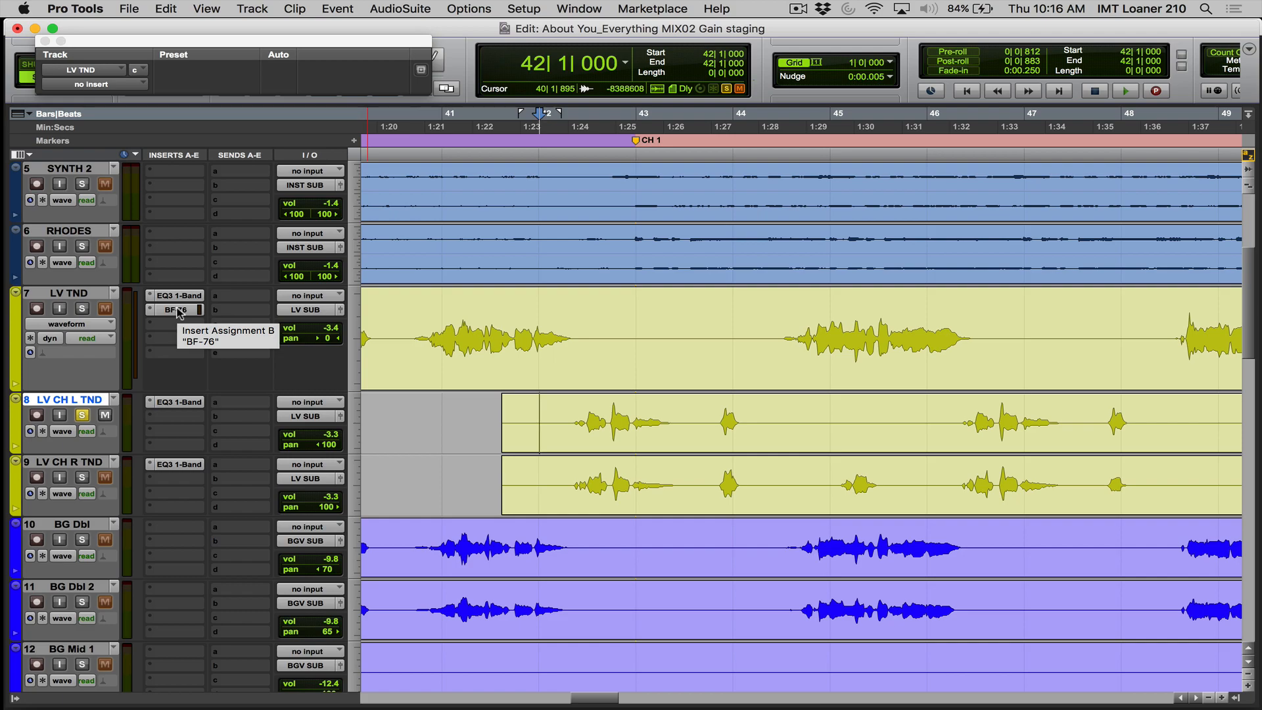
- Insert the Pro Compressor (mono) in the second insert slot of LV CH L TND
{"action": "left_click", "coordinate": [176, 418]}
{"action": "mouse_move", "coordinate": [205, 448]}
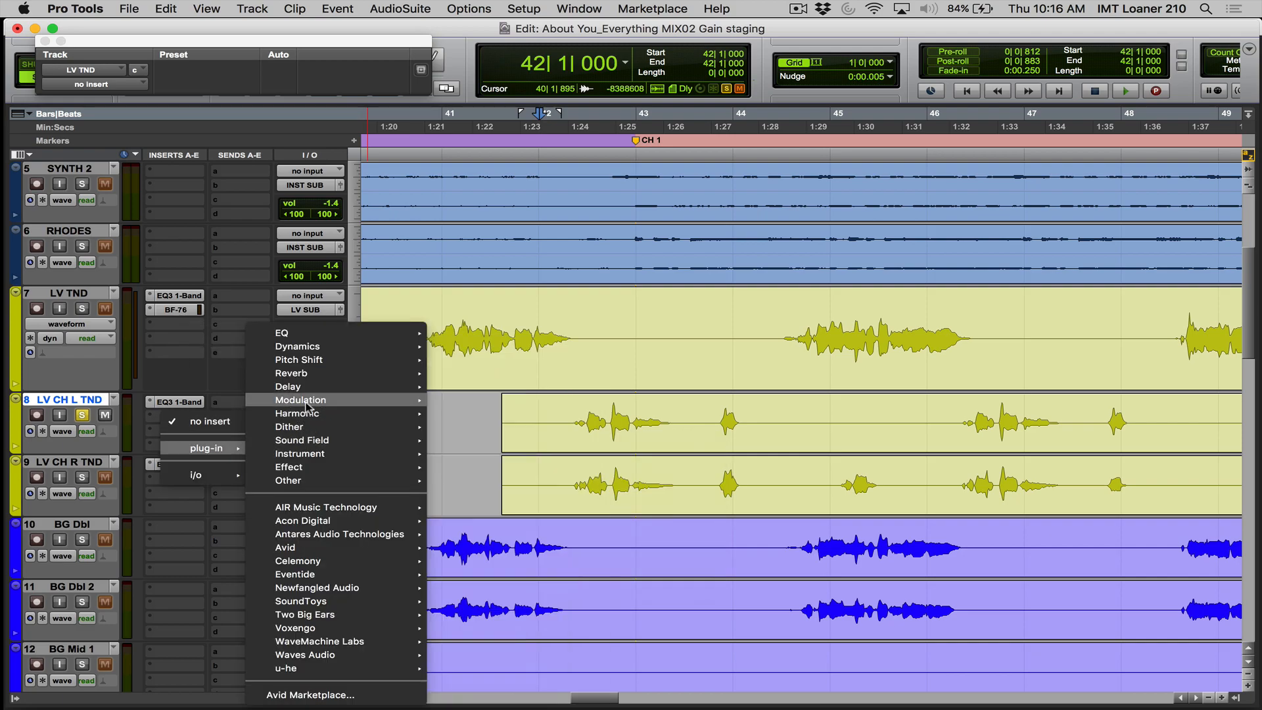
{"action": "mouse_move", "coordinate": [305, 406]}
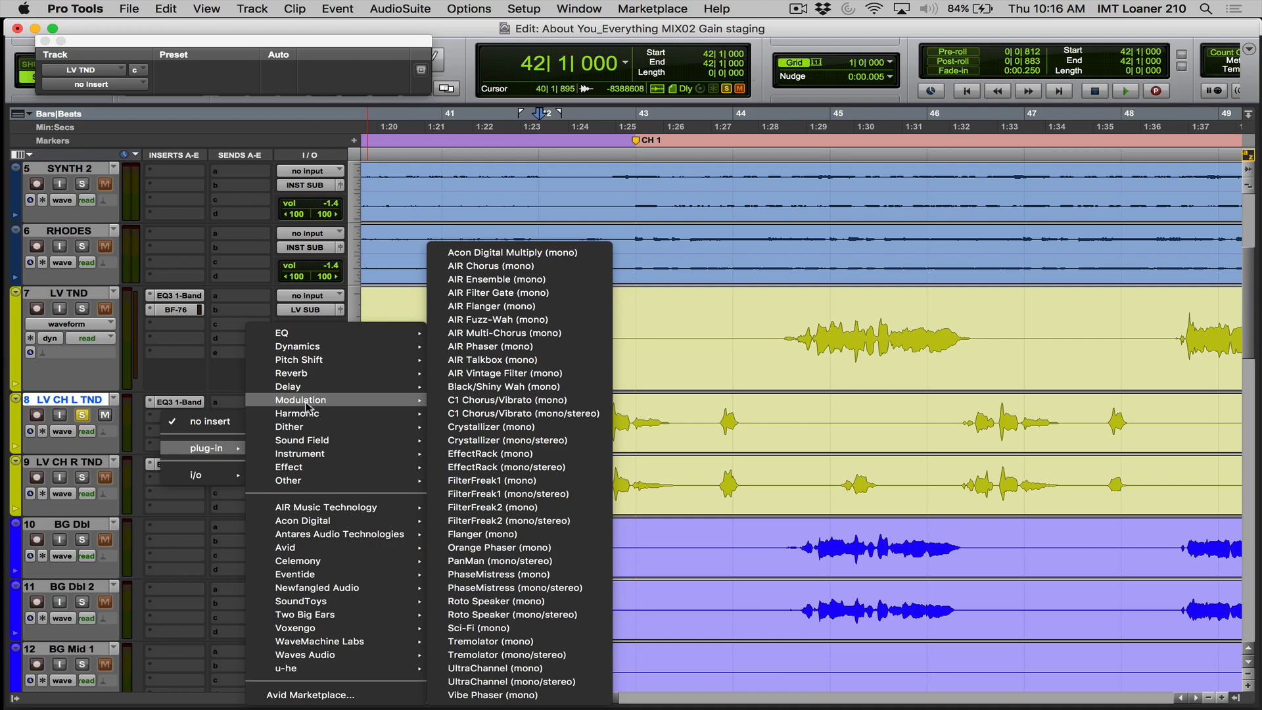
{"action": "mouse_move", "coordinate": [307, 348]}
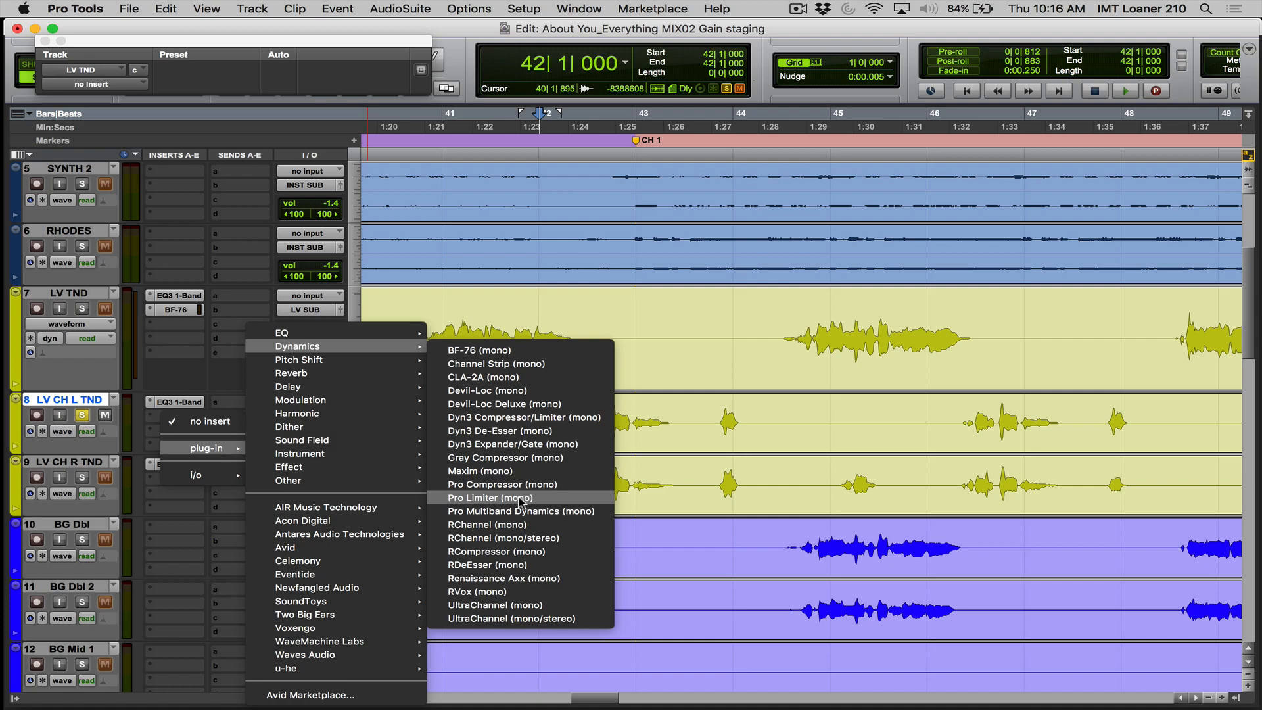
{"action": "left_click", "coordinate": [522, 487]}
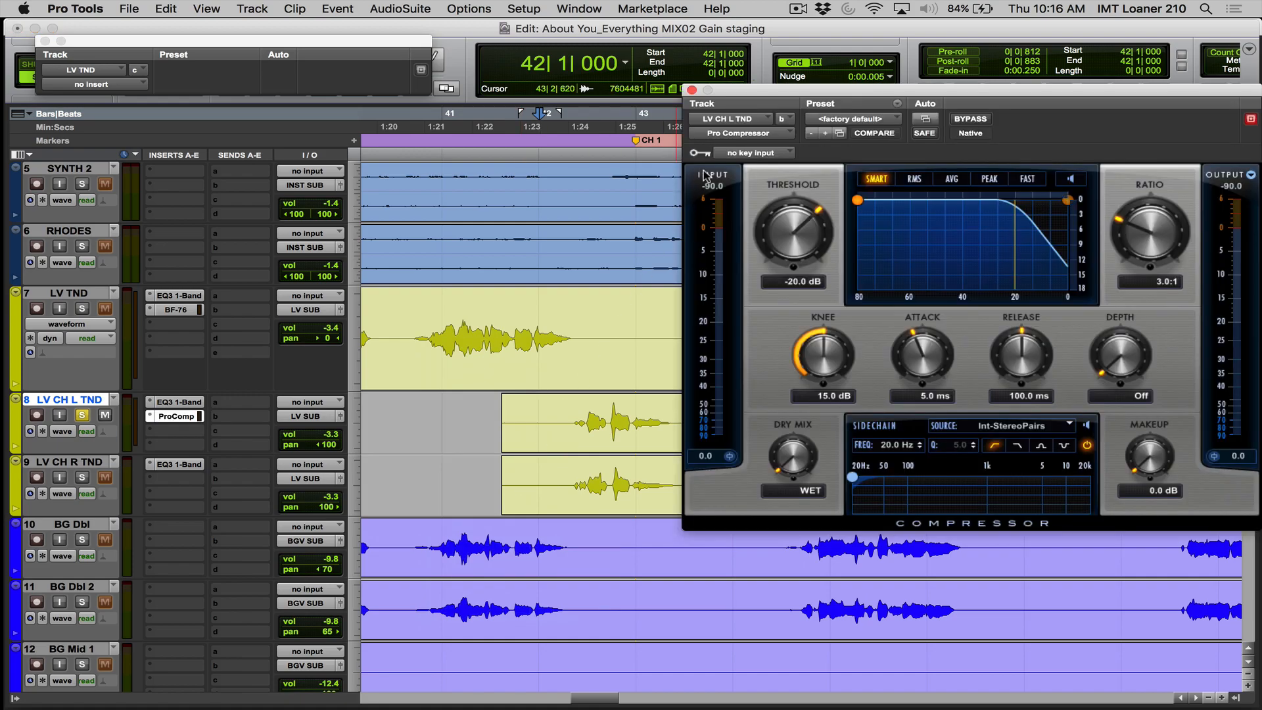
- Play the soloed LV CH L TND through the Pro Compressor from just before its first chorus phrase
{"action": "left_click", "coordinate": [573, 421]}
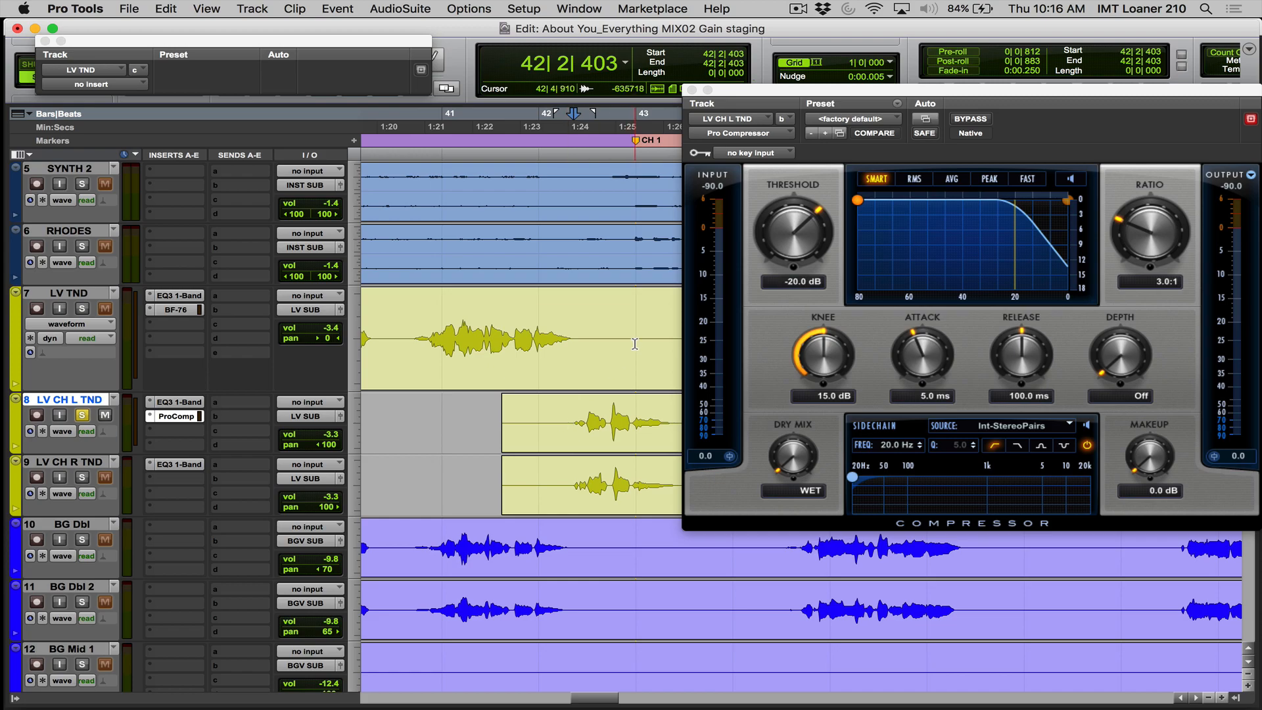
{"action": "left_click_drag", "start_coordinate": [733, 94], "coordinate": [713, 87]}
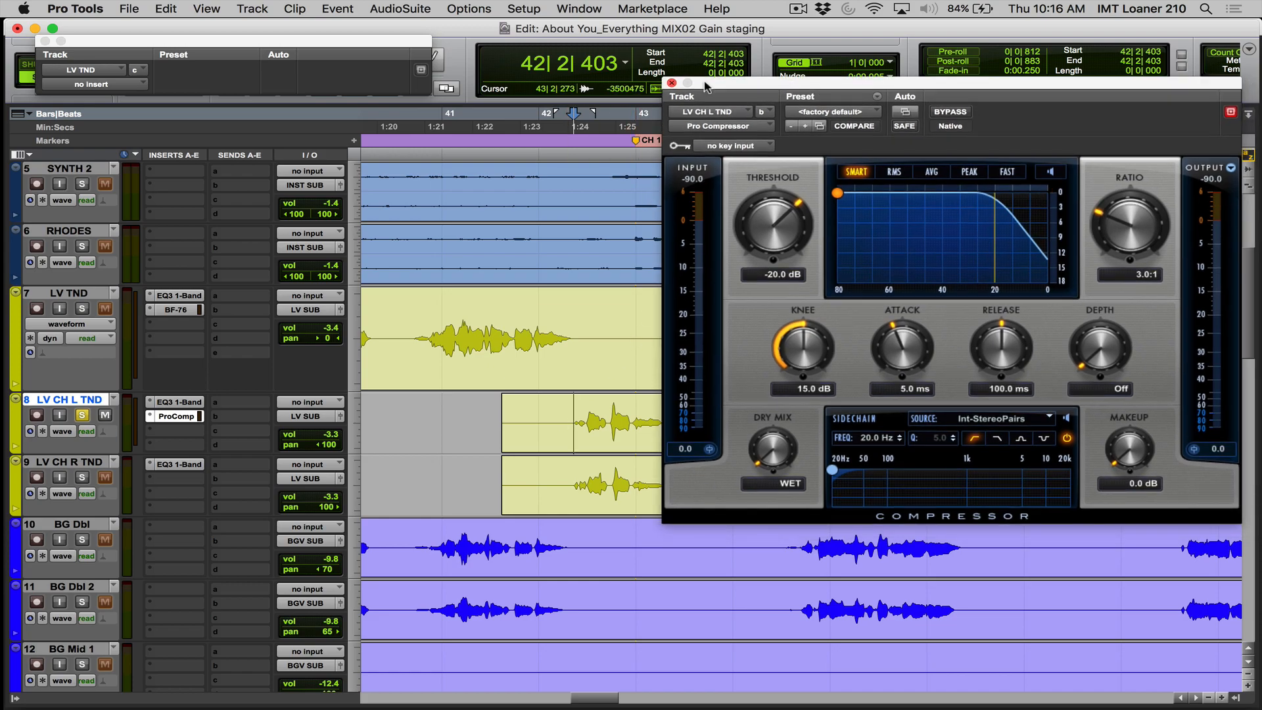
{"action": "key", "text": "space"}
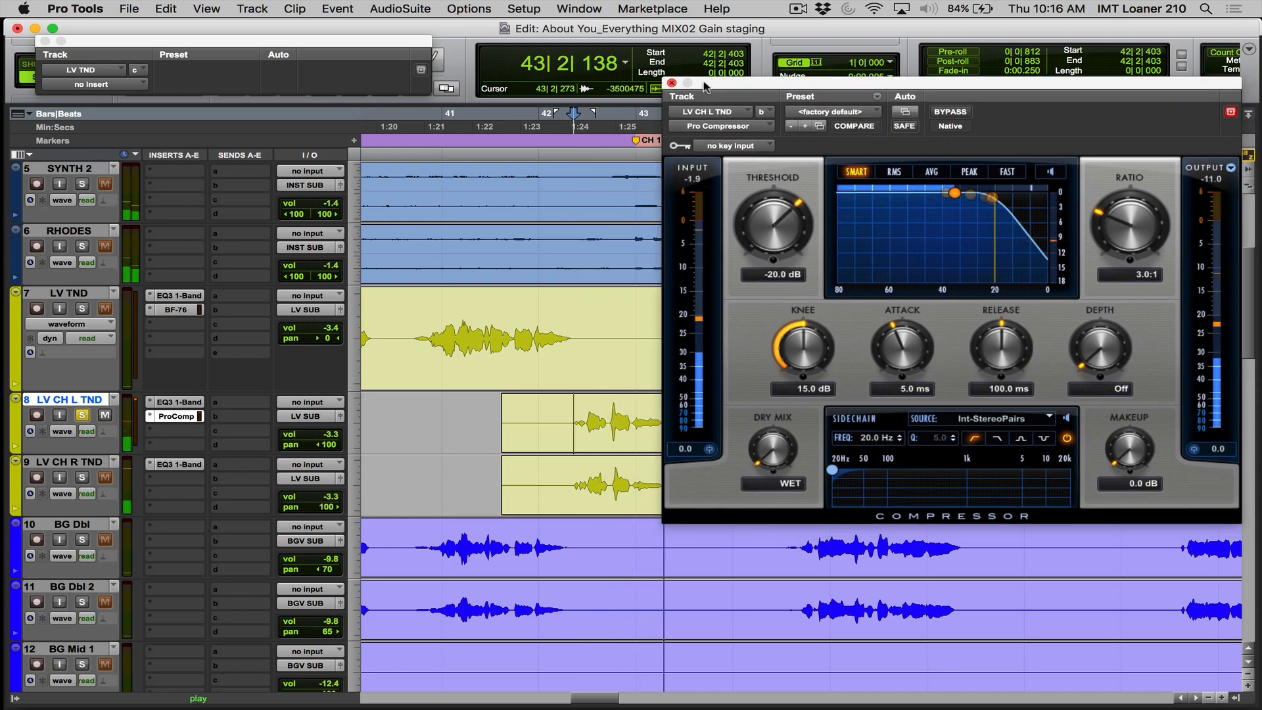
{"action": "key", "text": "space"}
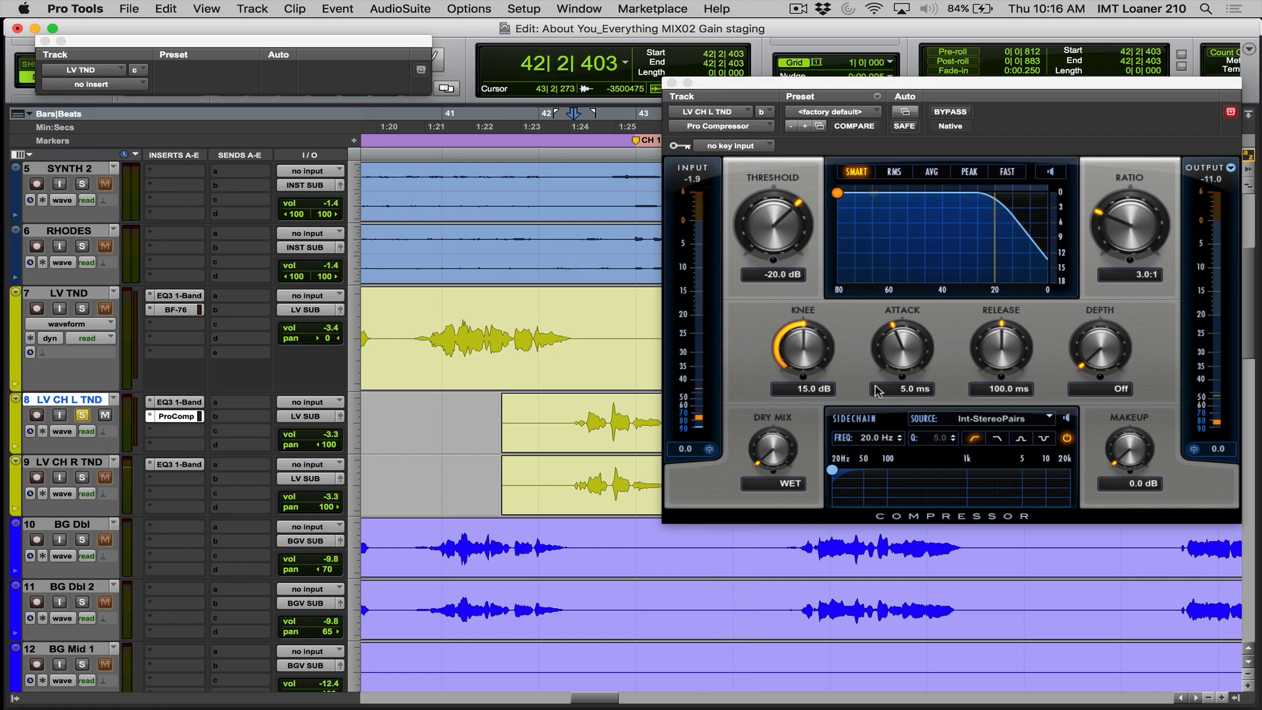
- Set the Pro Compressor's attack to 4.1 ms, release to 46.8 ms and makeup to 2.5 dB, comparing it bypassed and active during playback
{"action": "left_click_drag", "start_coordinate": [989, 340], "coordinate": [980, 350]}
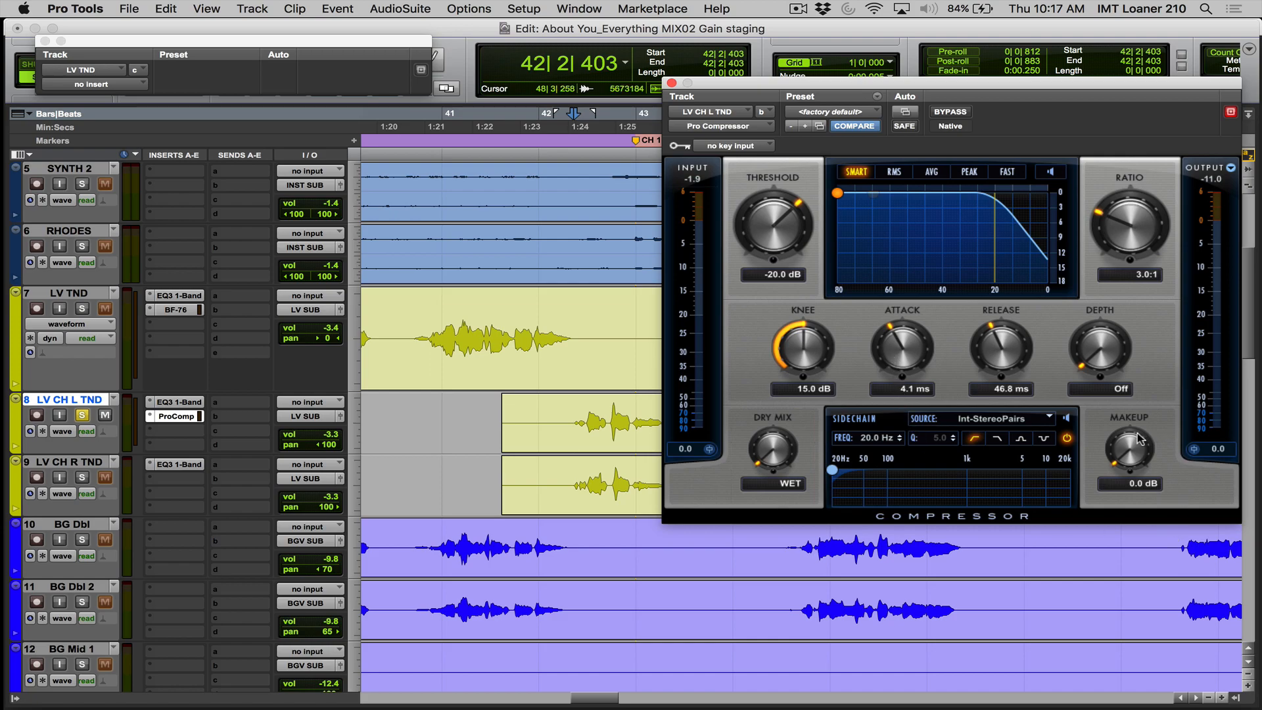
{"action": "left_click_drag", "start_coordinate": [1117, 439], "coordinate": [1118, 431]}
{"action": "key", "text": "space"}
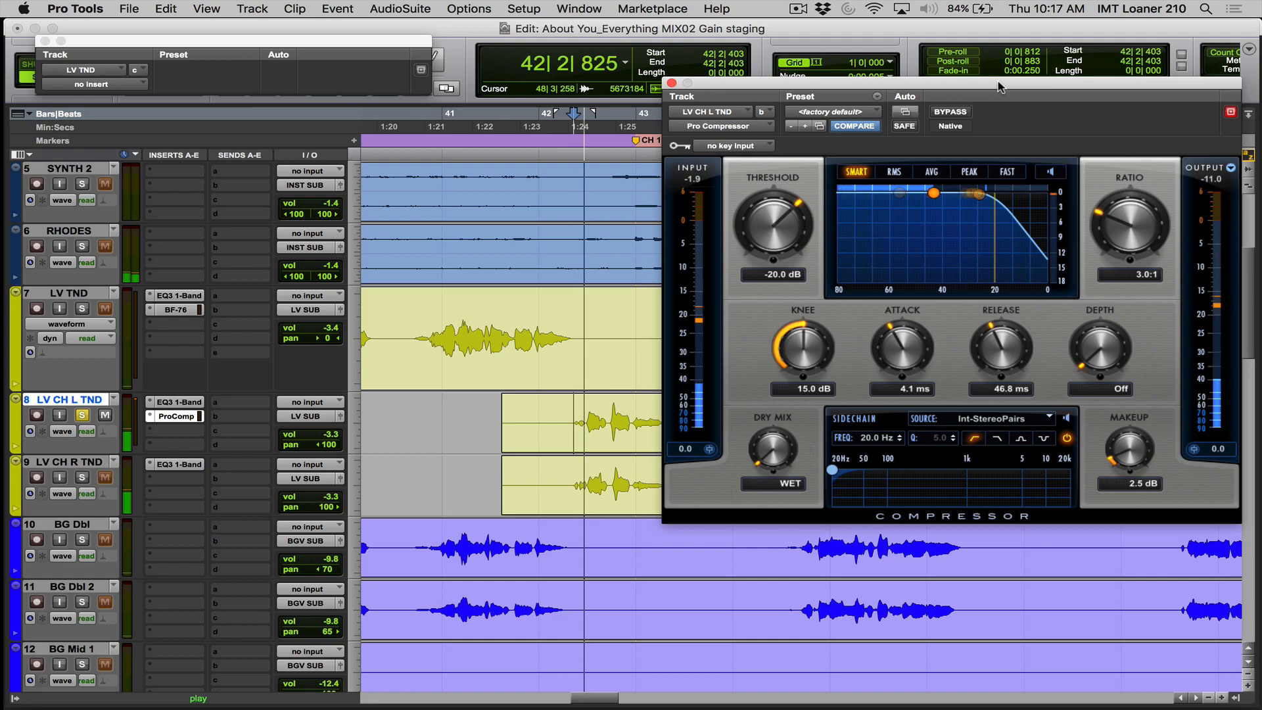
{"action": "left_click", "coordinate": [947, 113]}
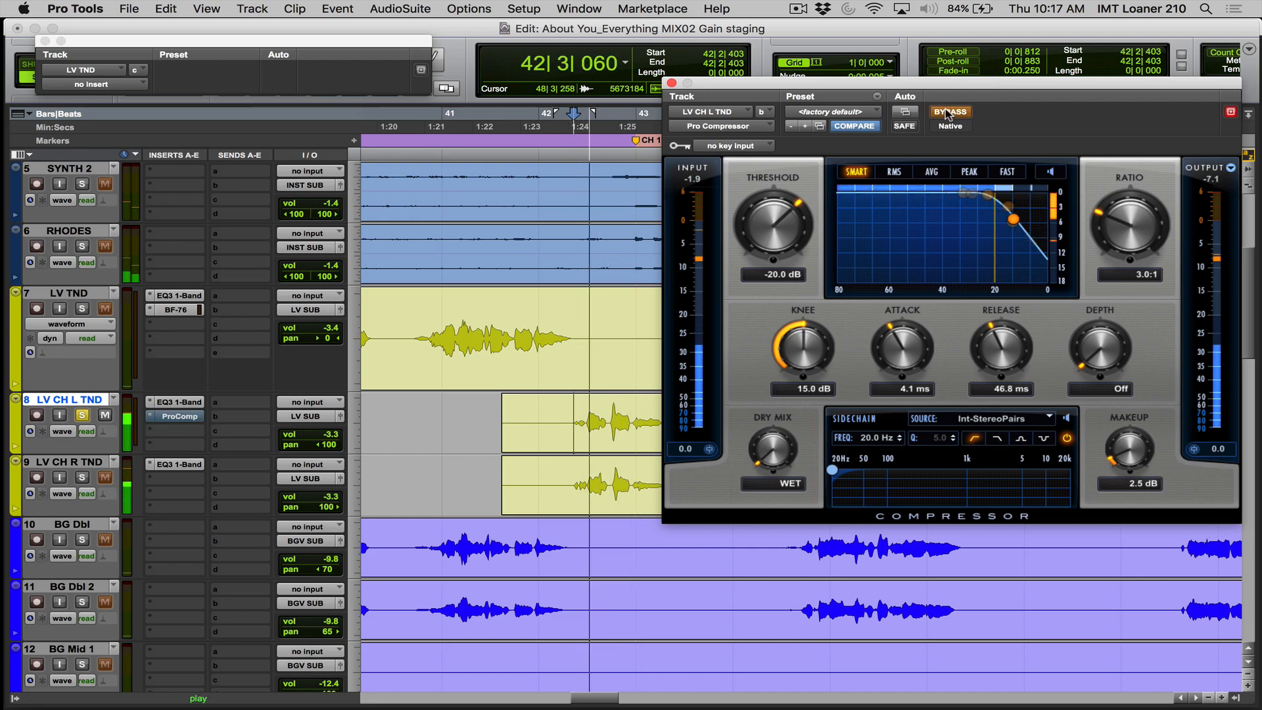
{"action": "left_click", "coordinate": [947, 113]}
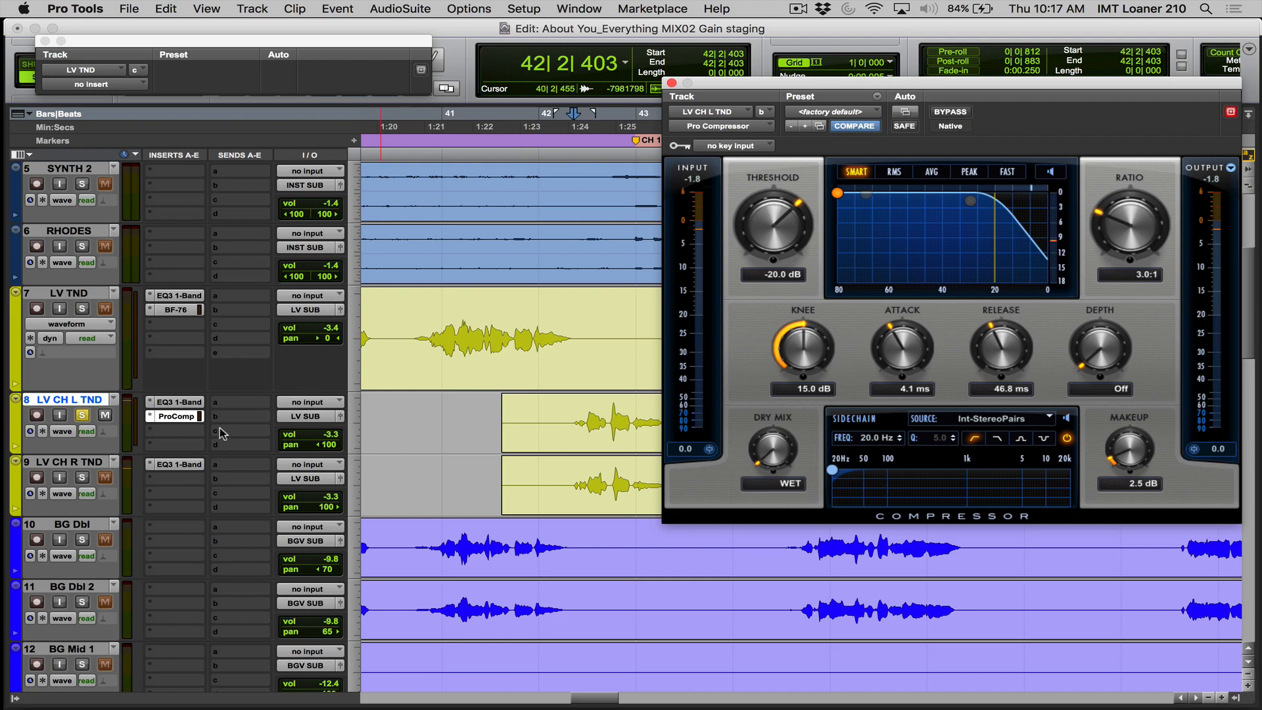
- Copy the Pro Compressor to LV CH R TND's second insert slot and play both chorus lead vocals soloed together
{"action": "left_click_drag", "start_coordinate": [170, 422], "coordinate": [174, 478]}
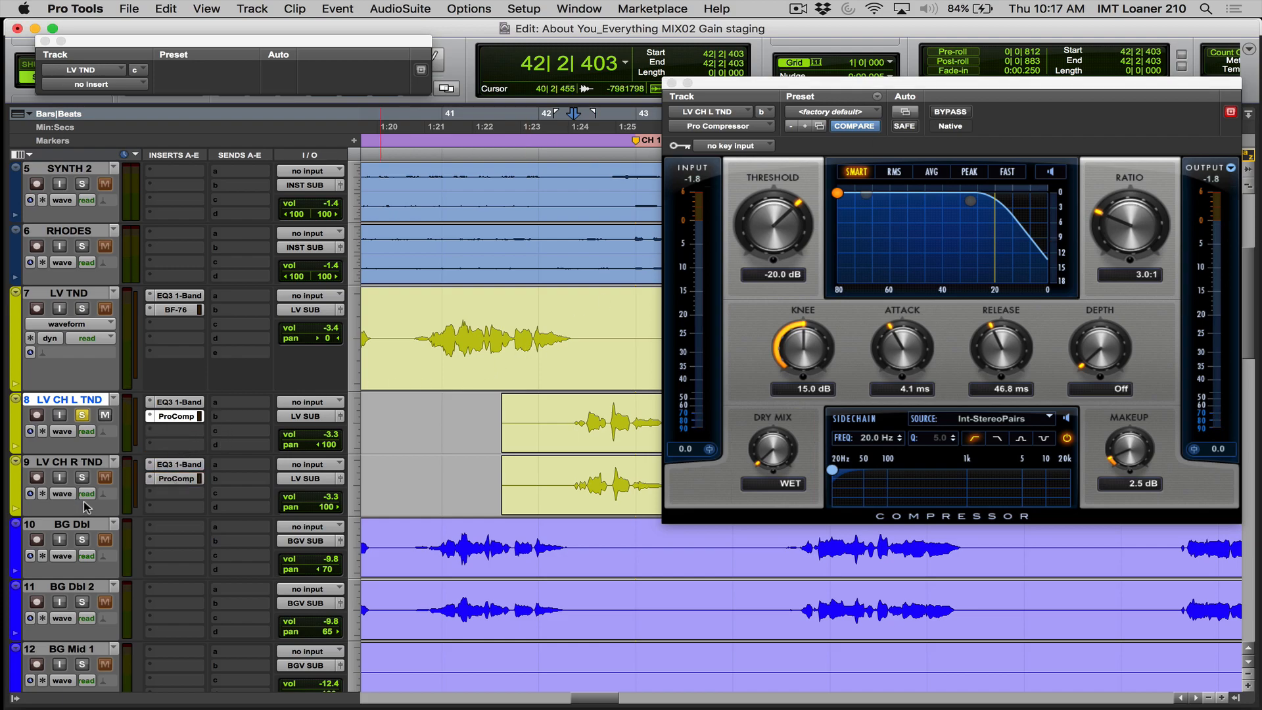
{"action": "left_click", "coordinate": [81, 478]}
{"action": "key", "text": "space"}
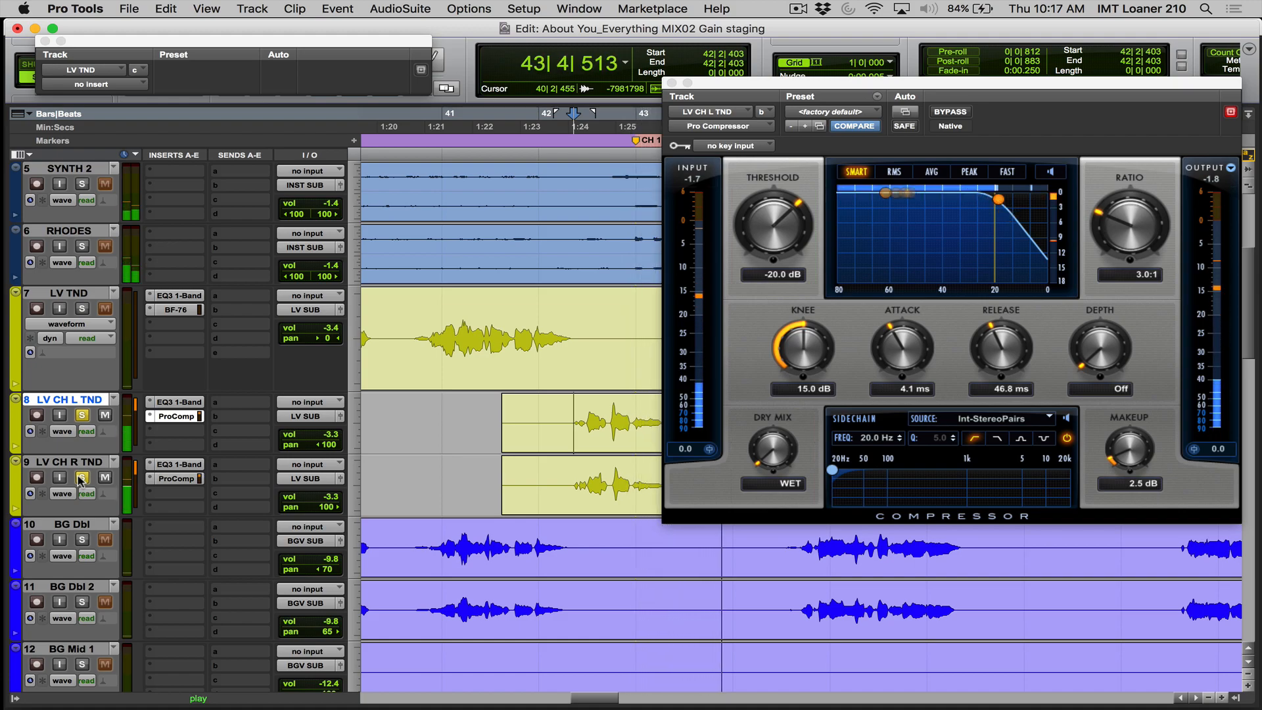
{"action": "key", "text": "space"}
- Unsolo the chorus lead vocals and play them within the full mix from bar 42
{"action": "left_click", "coordinate": [83, 415]}
{"action": "left_click", "coordinate": [551, 418]}
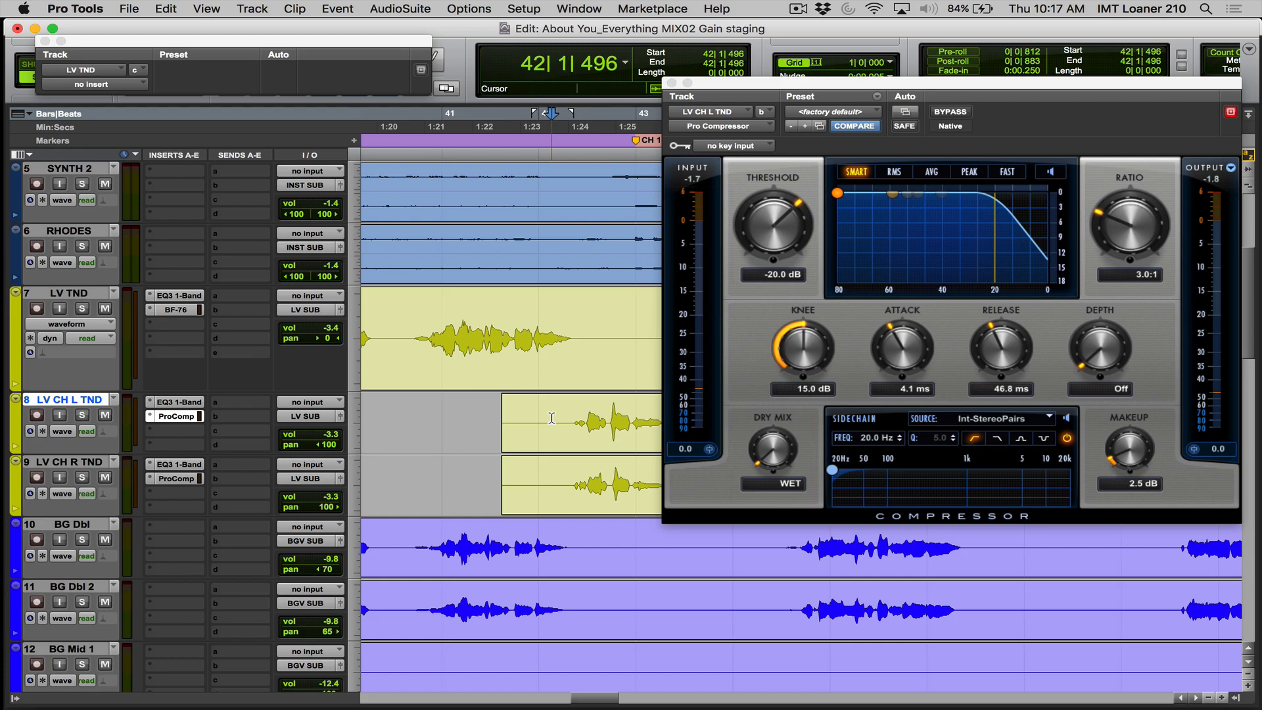
{"action": "key", "text": "space"}
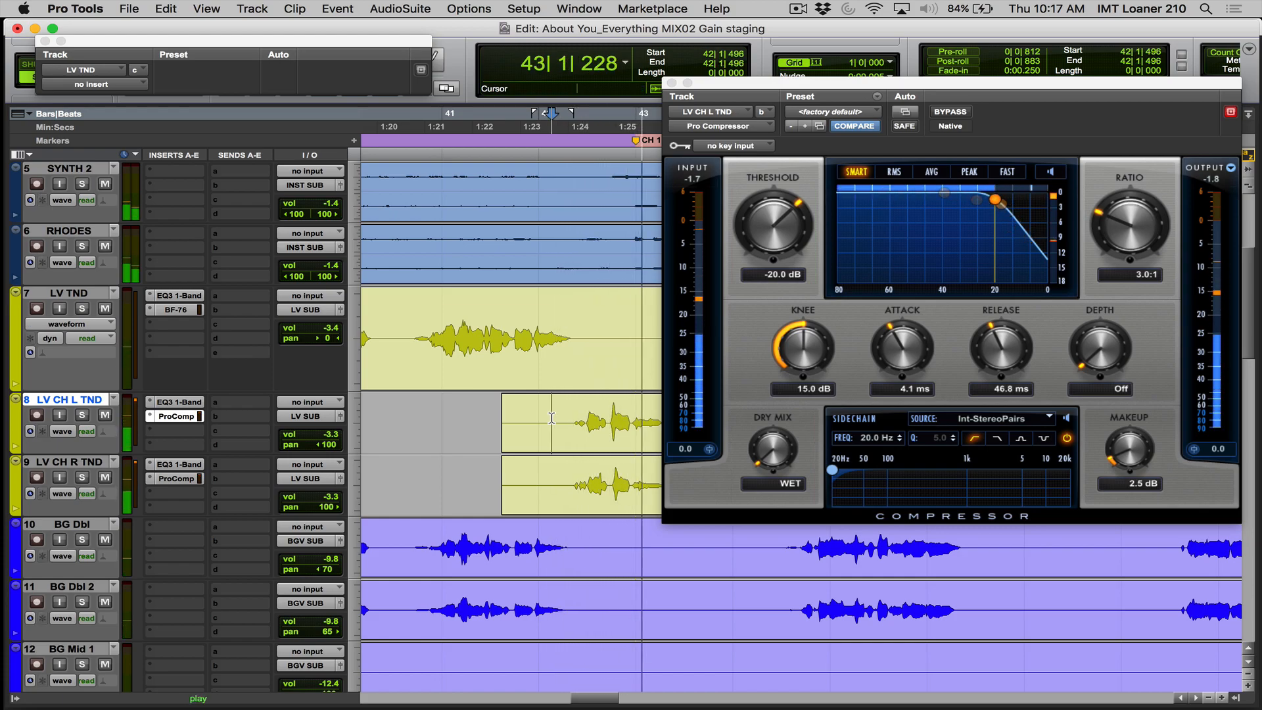
{"action": "key", "text": "space"}
- Set the Pro Compressor threshold on LV CH L TND to -18.9 dB and copy the plug-in over the one on LV CH R TND
{"action": "left_click", "coordinate": [786, 214]}
{"action": "left_click_drag", "start_coordinate": [787, 214], "coordinate": [785, 202]}
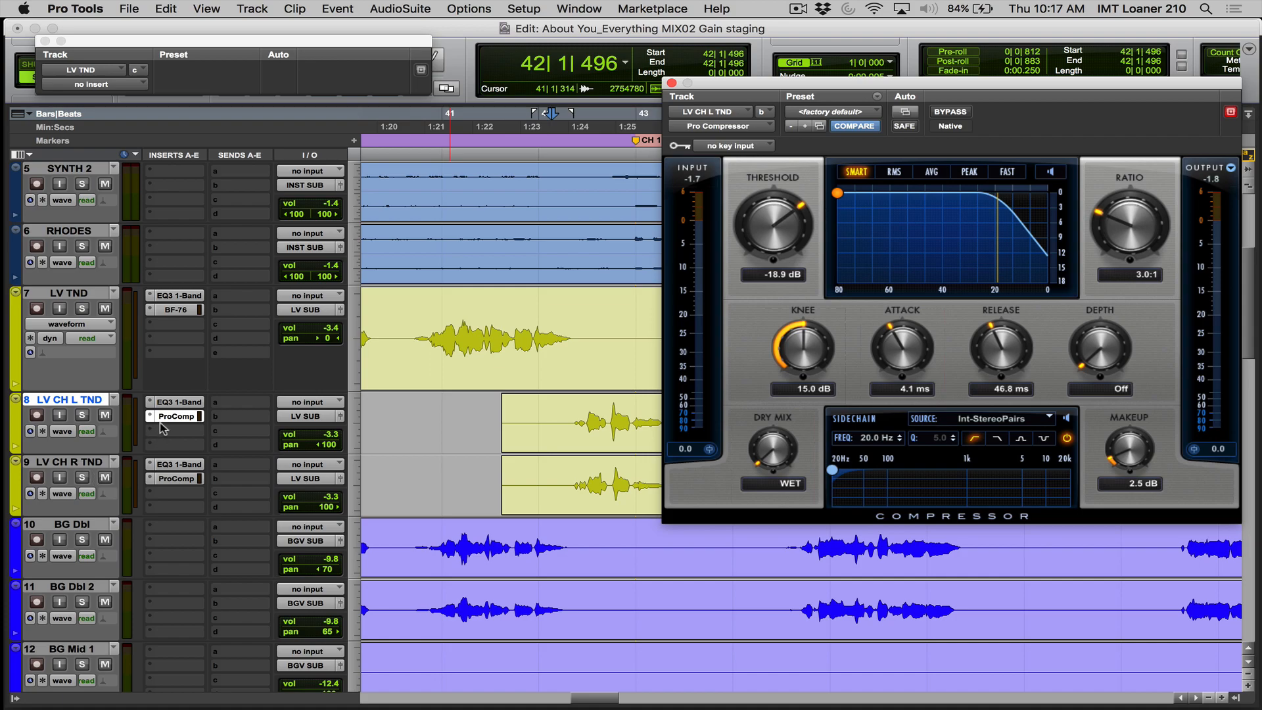
{"action": "left_click_drag", "start_coordinate": [163, 424], "coordinate": [172, 479]}
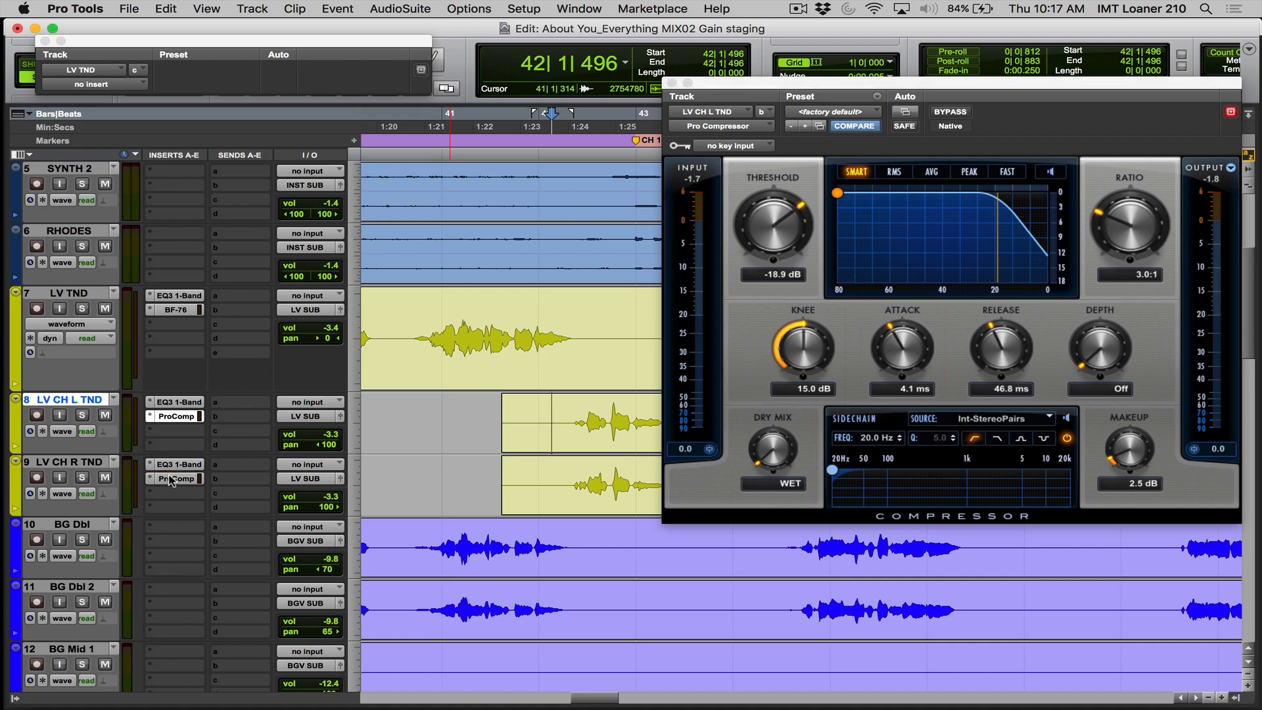
- Play the mix with both chorus vocal Pro Compressor windows open, and close all plug-in windows
{"action": "left_click", "coordinate": [170, 477]}
{"action": "key", "text": "space"}
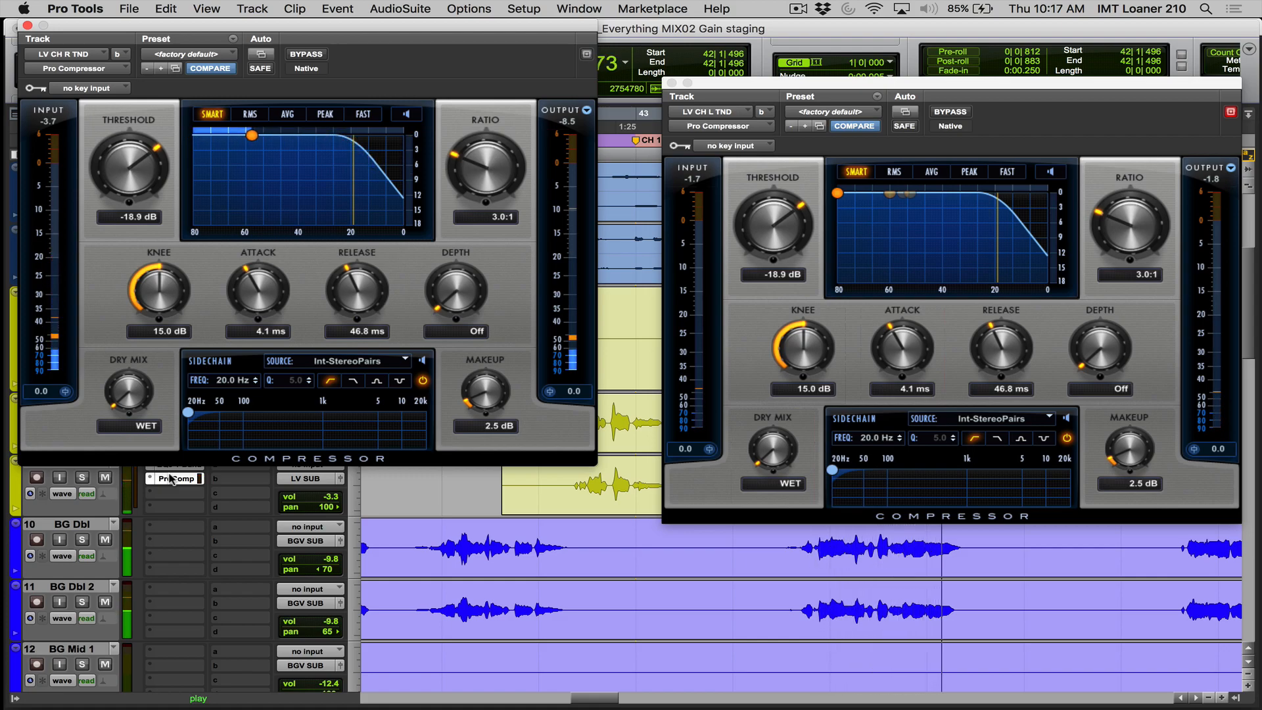
{"action": "key", "text": "space"}
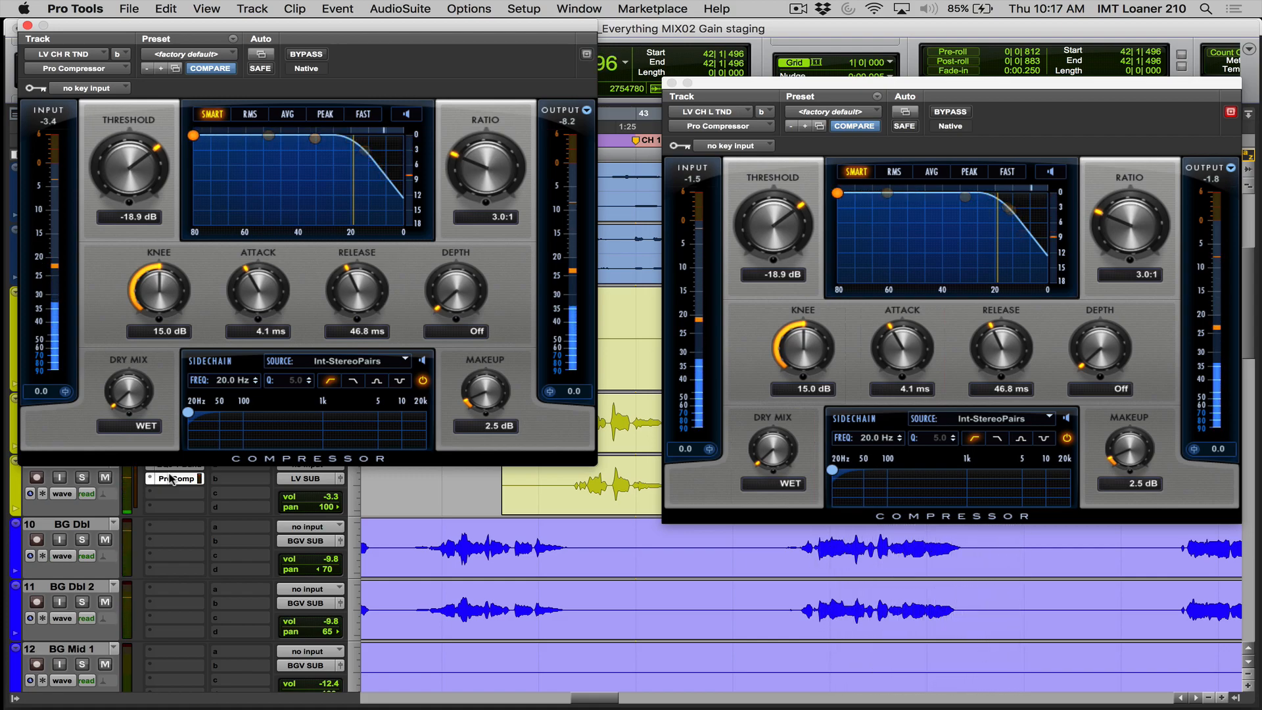
{"action": "key", "text": "ctrl+alt+super+w"}
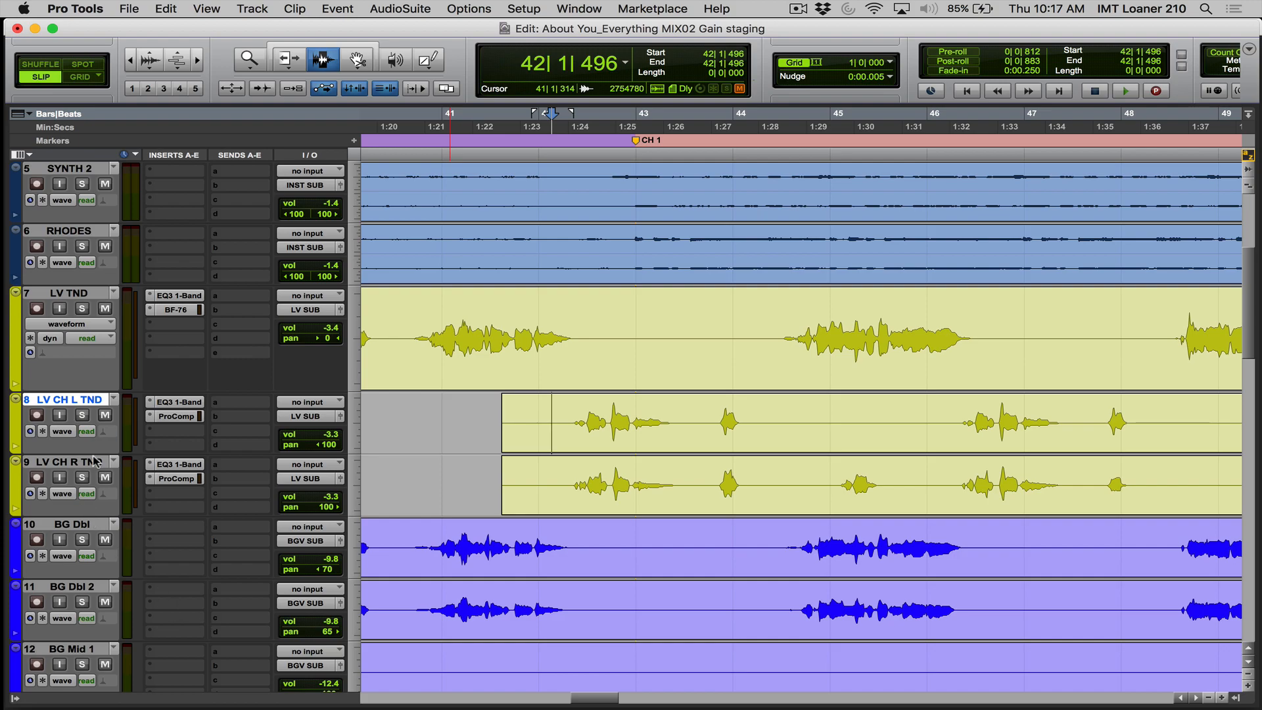
- Remove the Pro Compressor from LV CH R TND and replace the one on LV CH L TND with the BF-76 (mono)
{"action": "left_click_drag", "start_coordinate": [151, 481], "coordinate": [153, 418]}
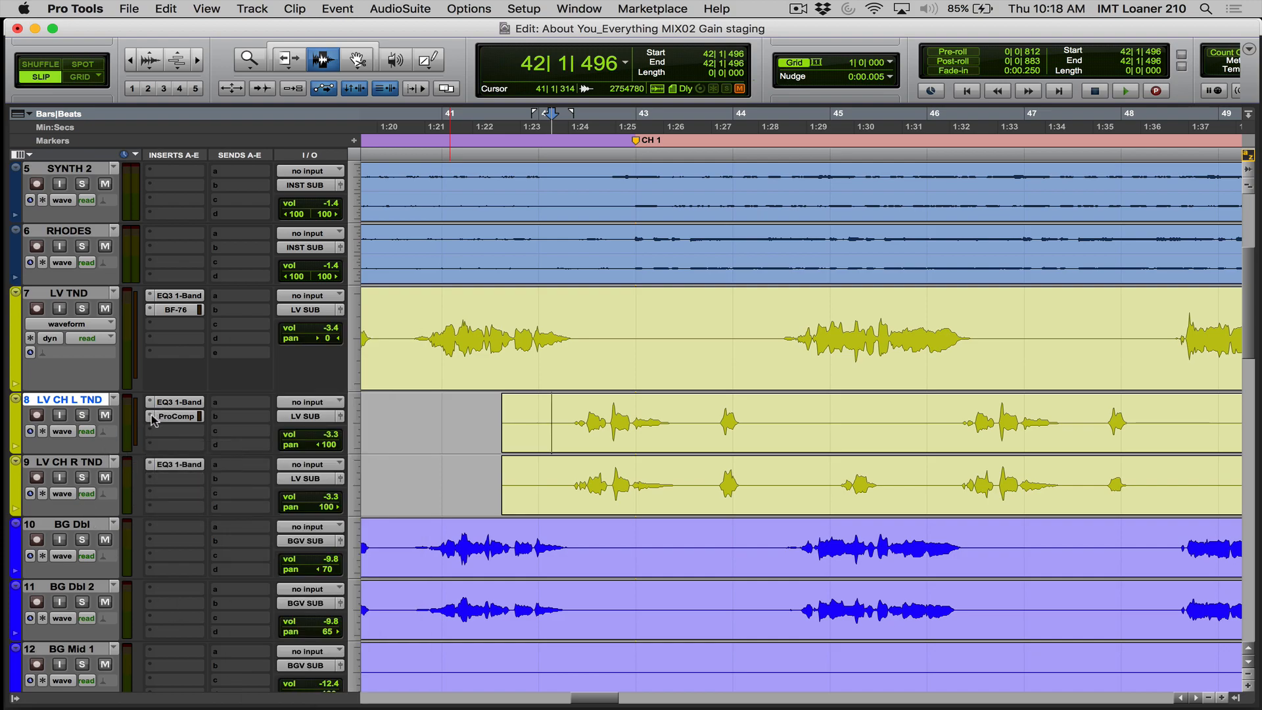
{"action": "left_click", "coordinate": [153, 419]}
{"action": "mouse_move", "coordinate": [317, 358]}
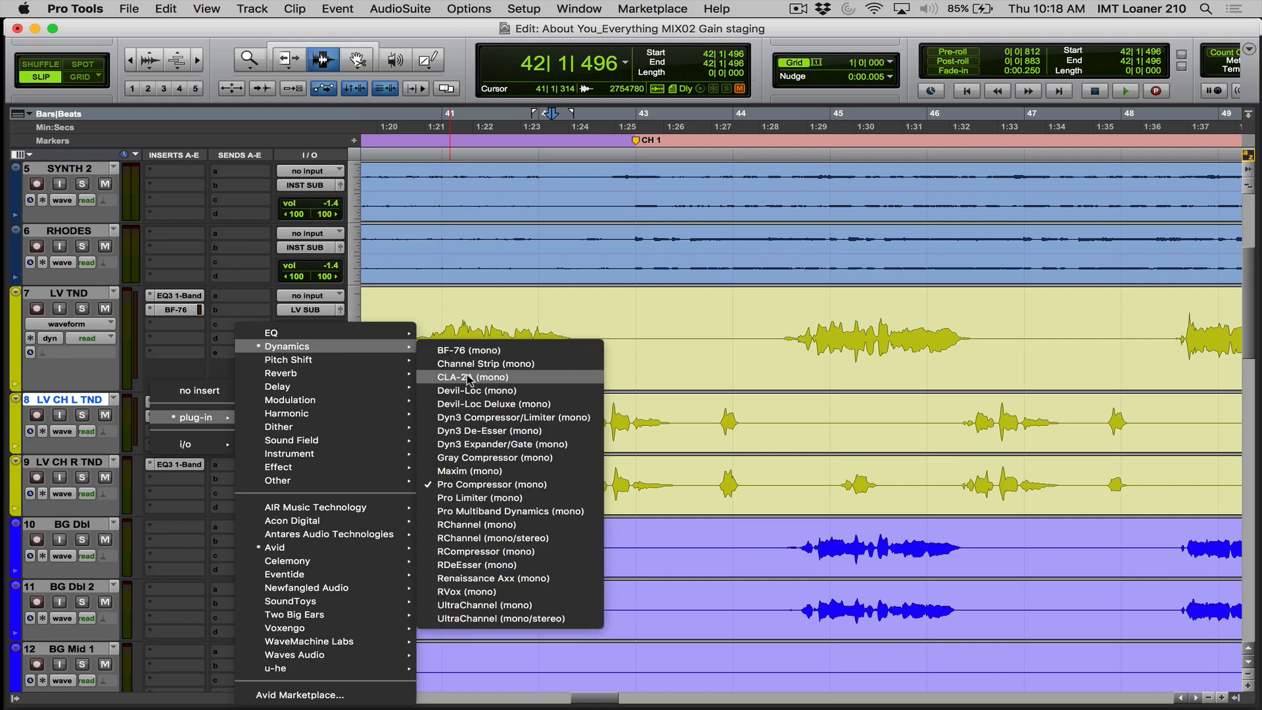
{"action": "left_click", "coordinate": [468, 349]}
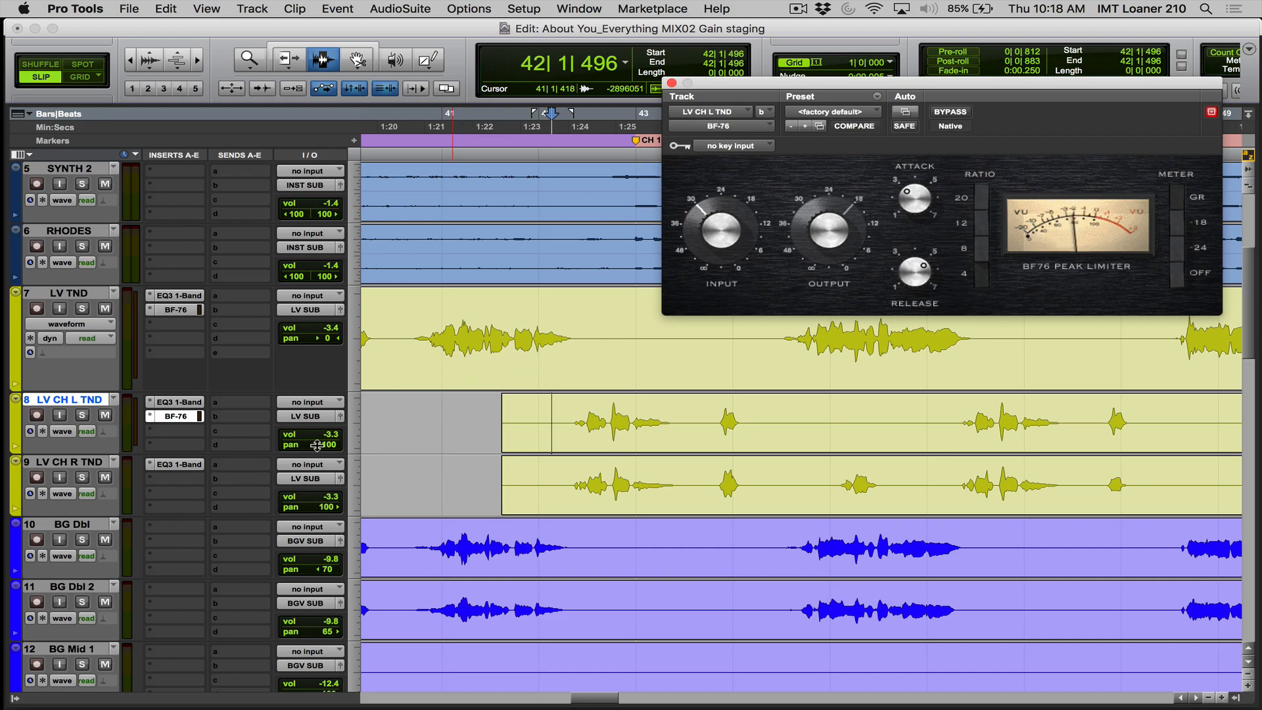
- Solo LV CH L TND and play its first chorus phrase through the BF-76 from bar 42
{"action": "left_click_drag", "start_coordinate": [445, 356], "coordinate": [575, 355]}
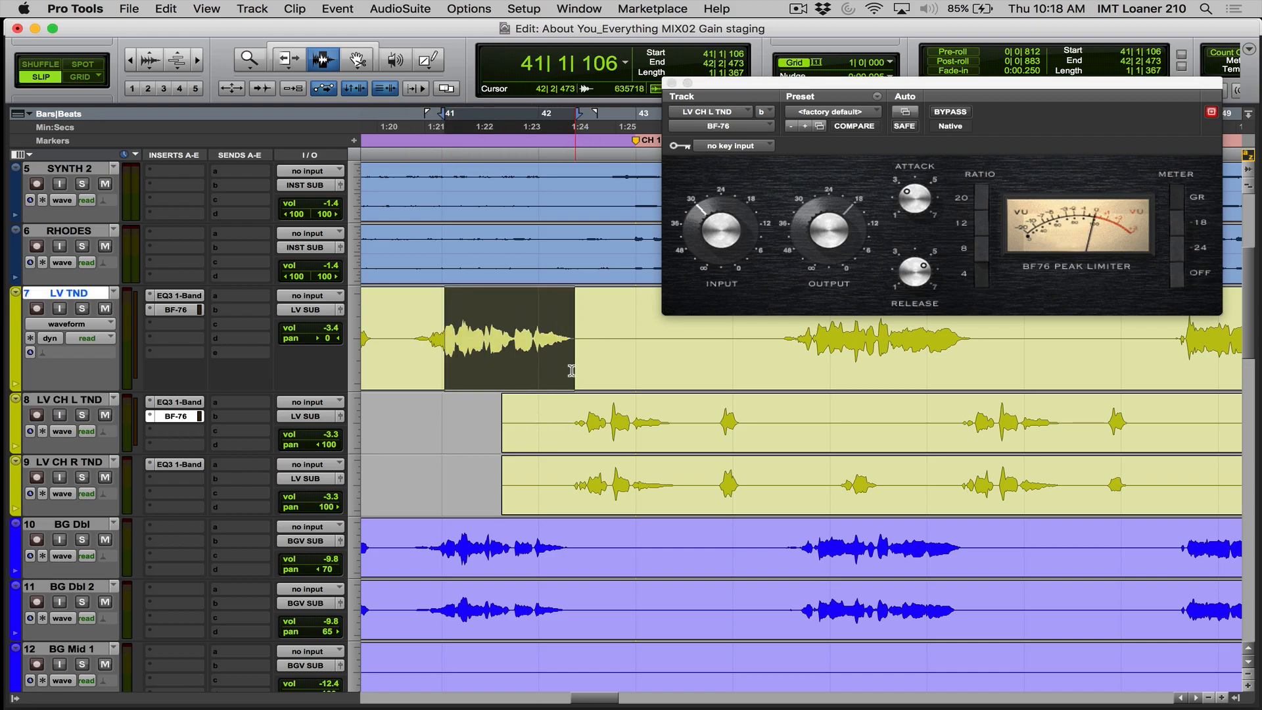
{"action": "left_click_drag", "start_coordinate": [559, 416], "coordinate": [676, 483]}
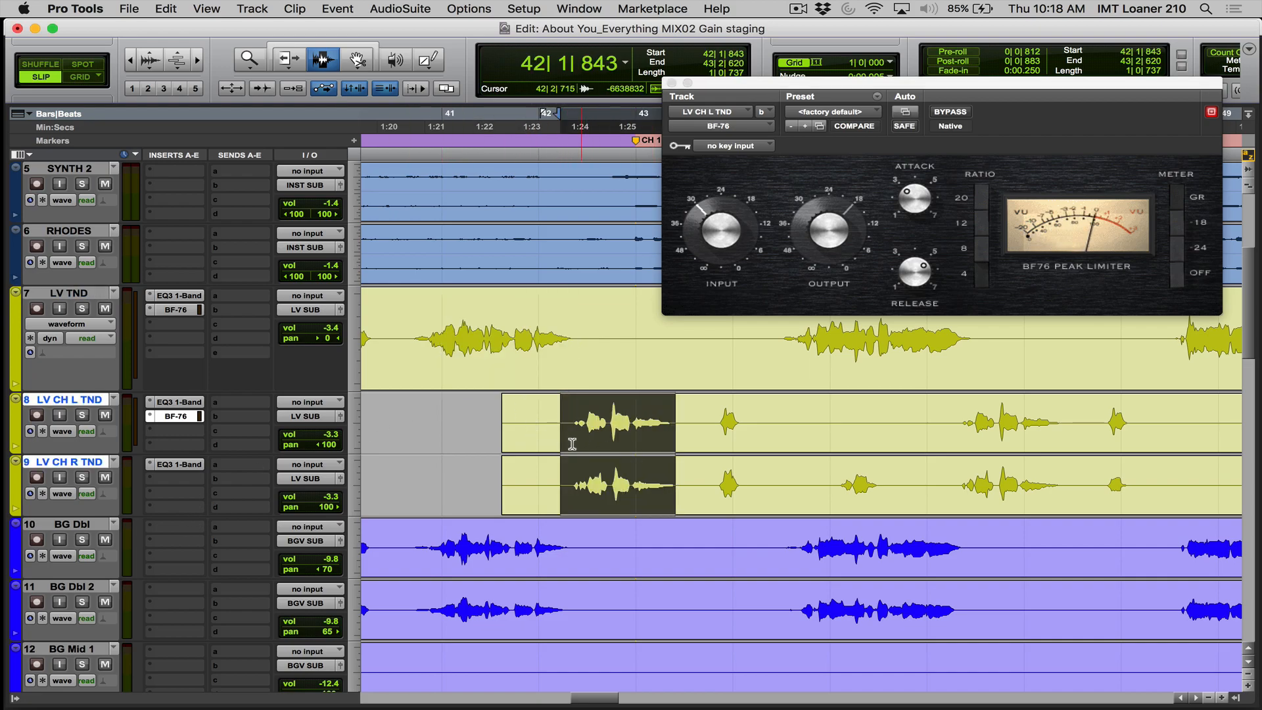
{"action": "left_click", "coordinate": [559, 434]}
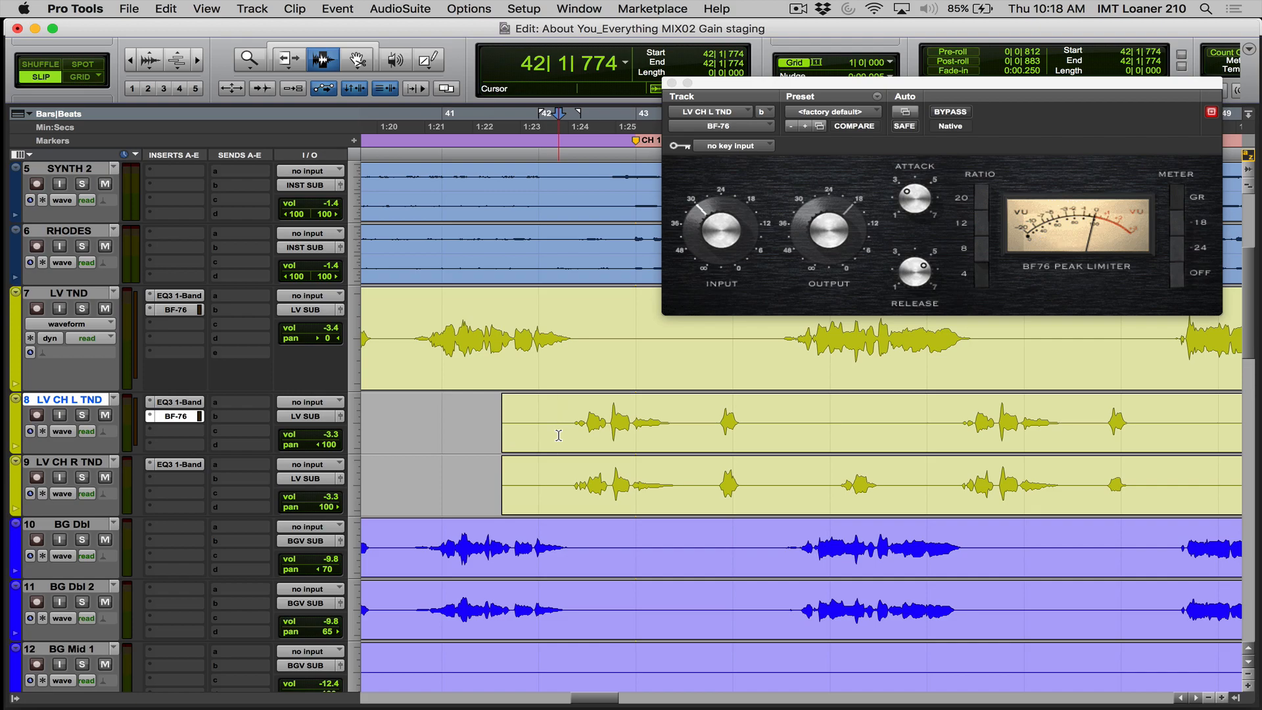
{"action": "key", "text": "shift+s"}
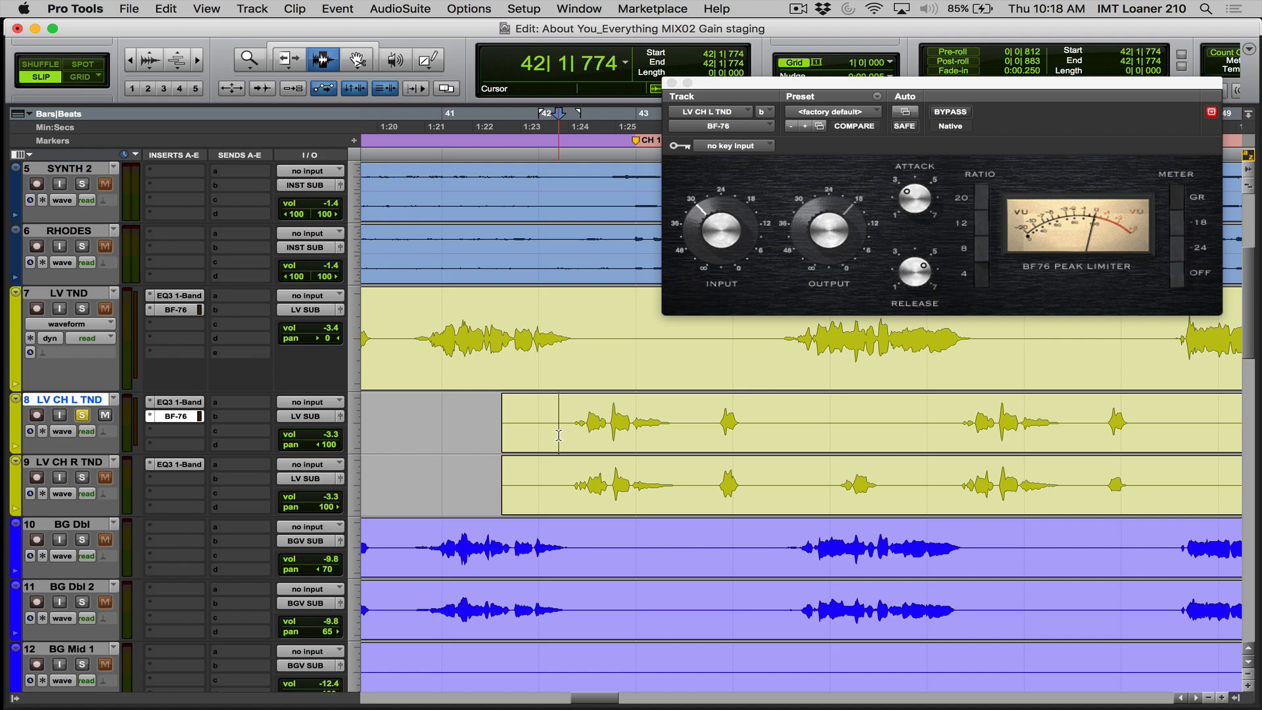
{"action": "key", "text": "space"}
{"action": "key", "text": "space"}
- Set the BF-76 input on LV CH L TND to about 24 and its release close to 7, auditioning the chorus phrase
{"action": "left_click_drag", "start_coordinate": [913, 198], "coordinate": [902, 205]}
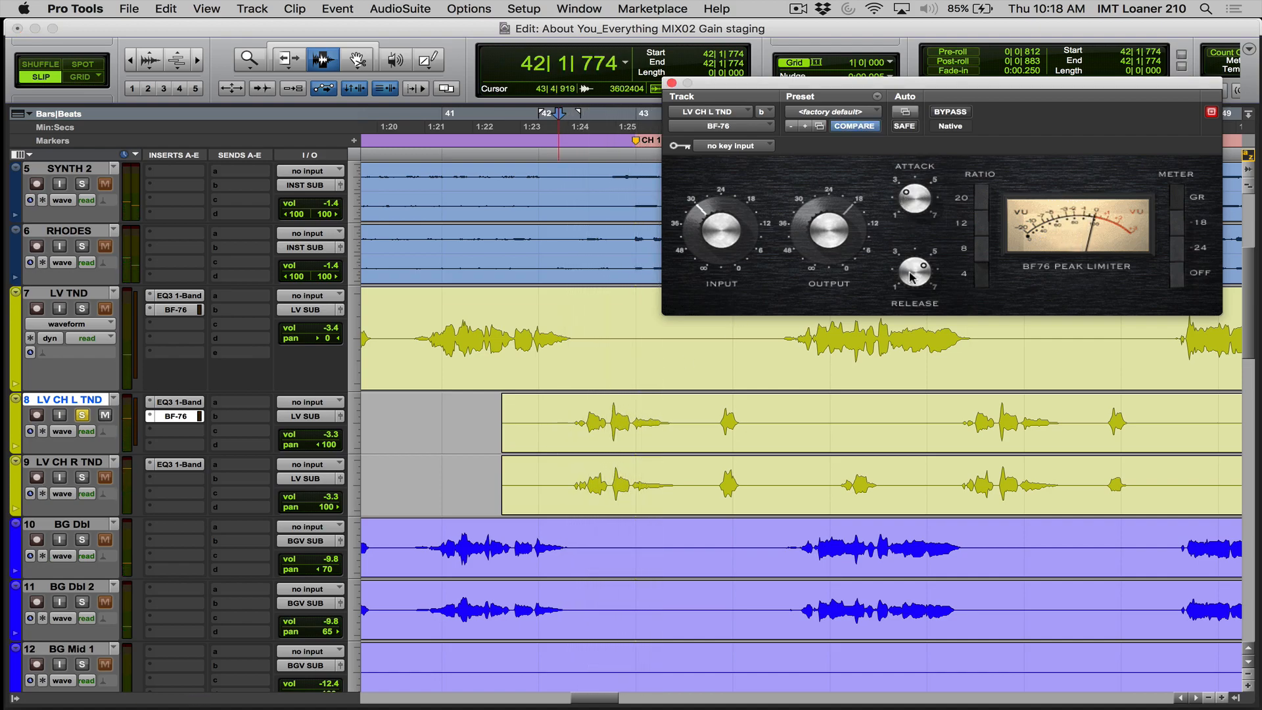
{"action": "left_click_drag", "start_coordinate": [691, 215], "coordinate": [695, 202]}
{"action": "key", "text": "space"}
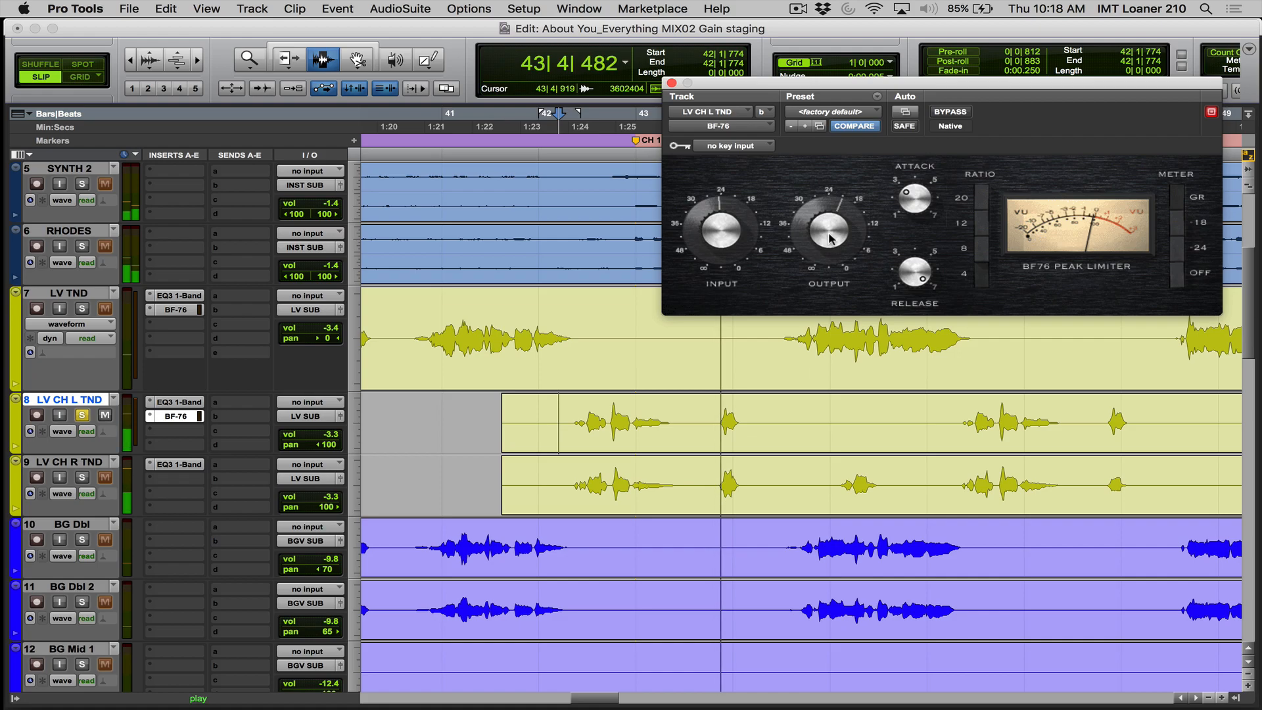
{"action": "key", "text": "space"}
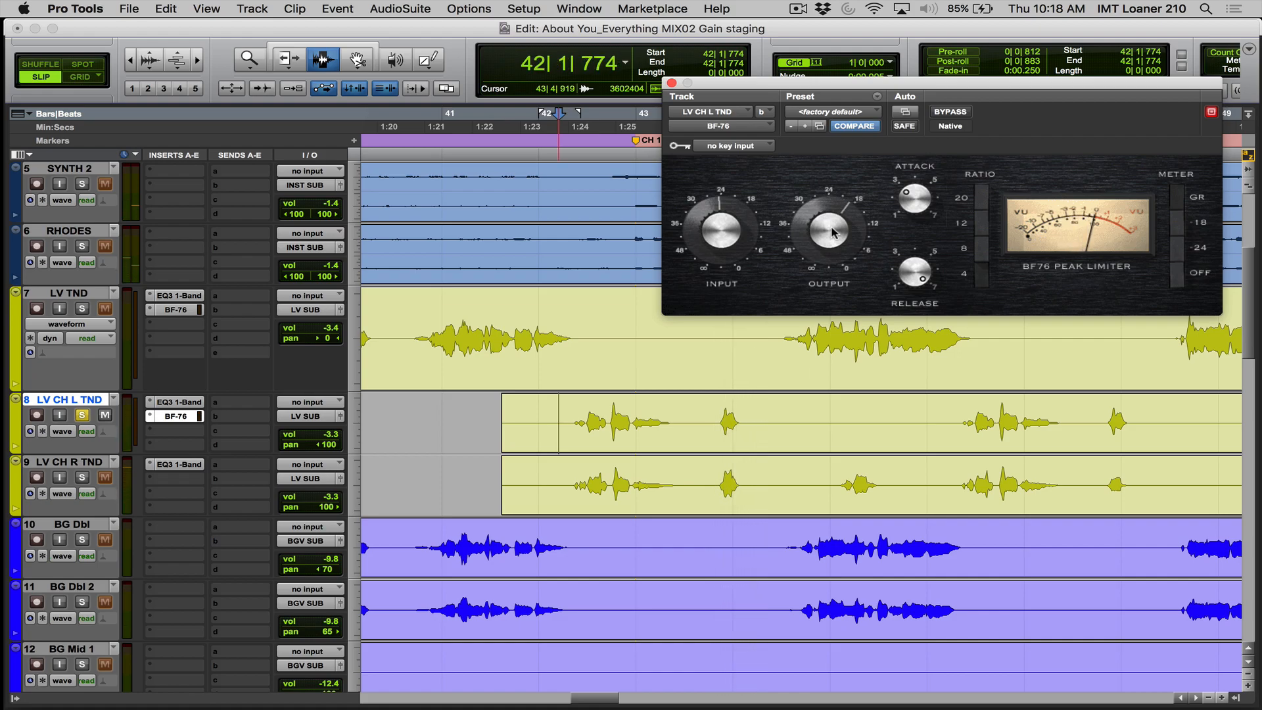
{"action": "key", "text": "space"}
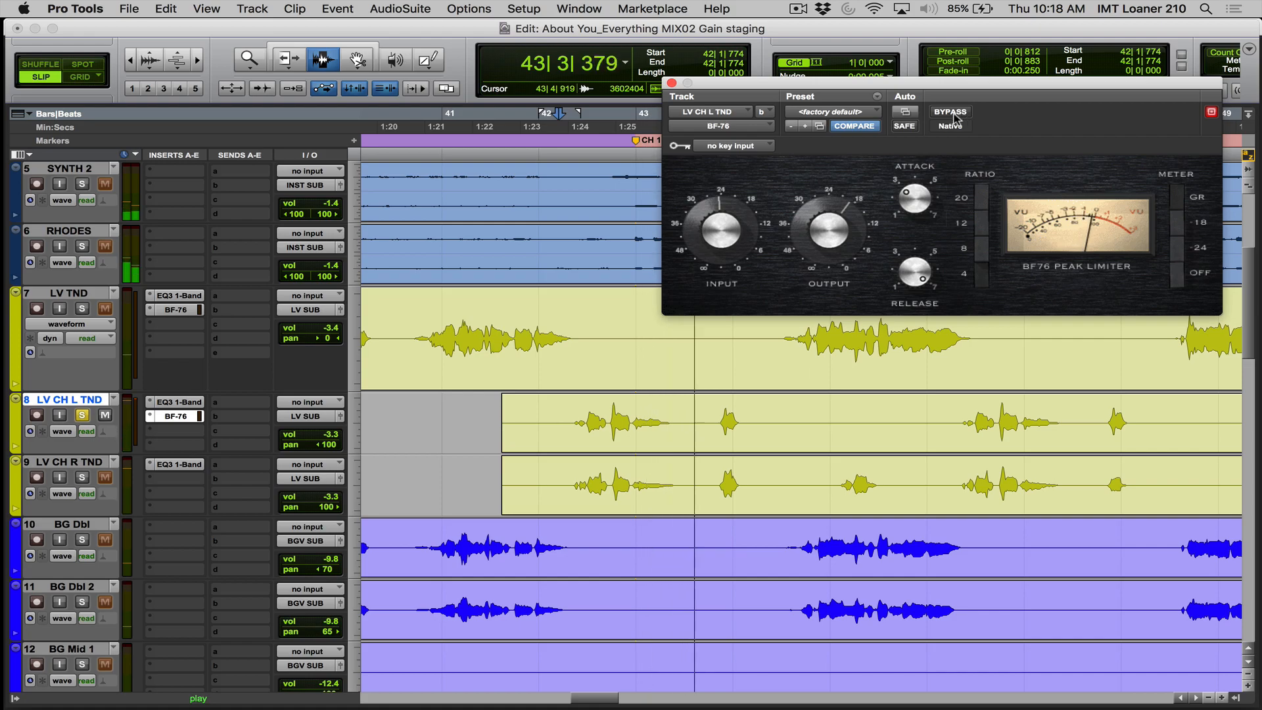
{"action": "key", "text": "space"}
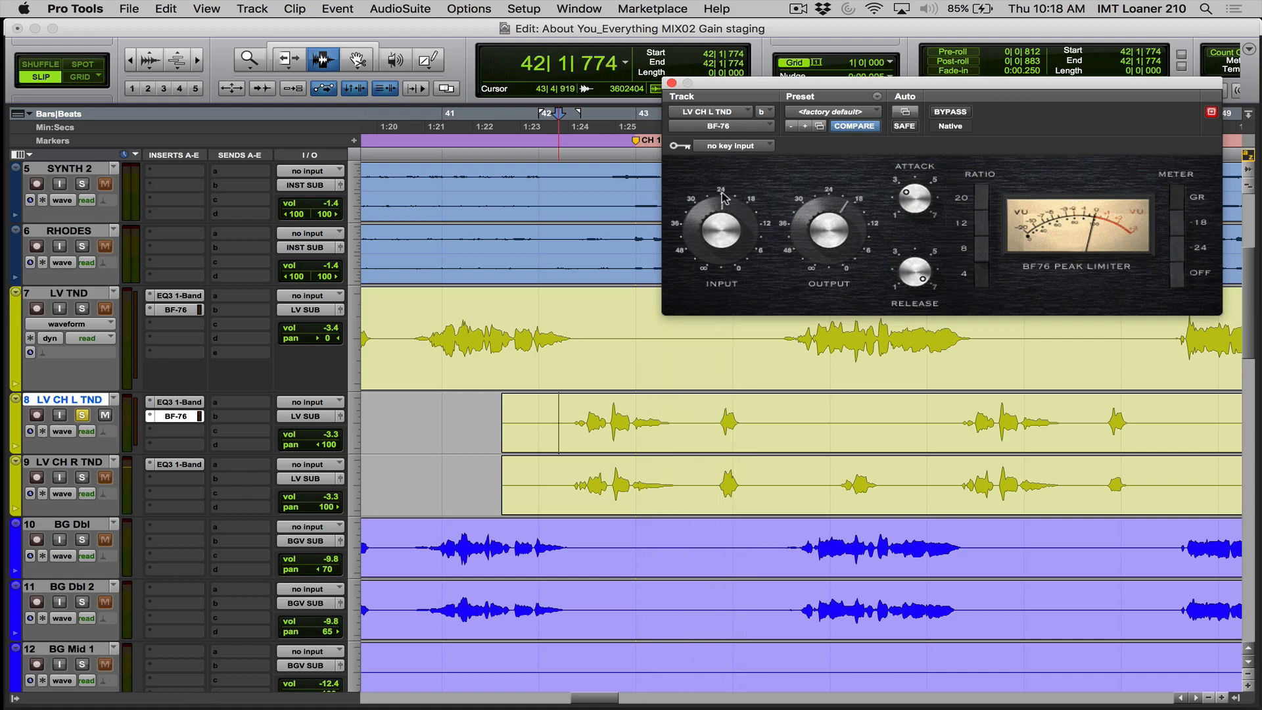
- Raise the BF-76 input slightly past 24 and set its output between 24 and 18 while replaying the chorus phrase
{"action": "key", "text": "space"}
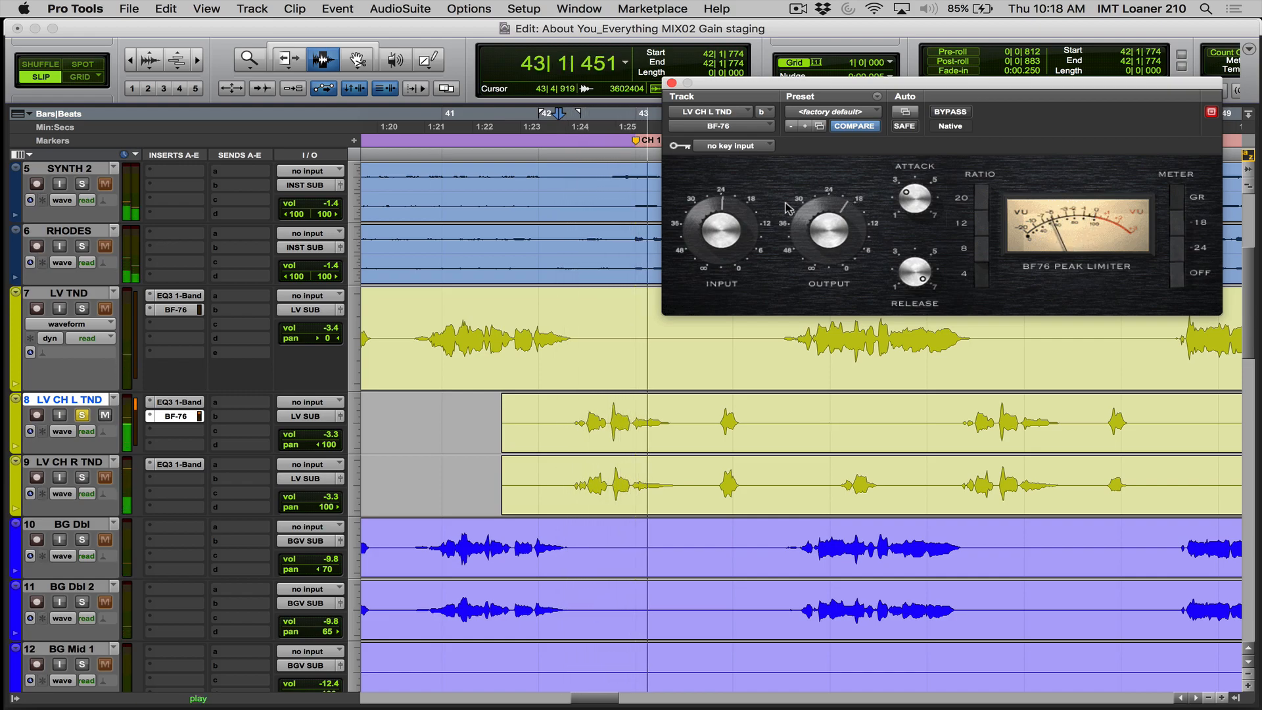
{"action": "key", "text": "space"}
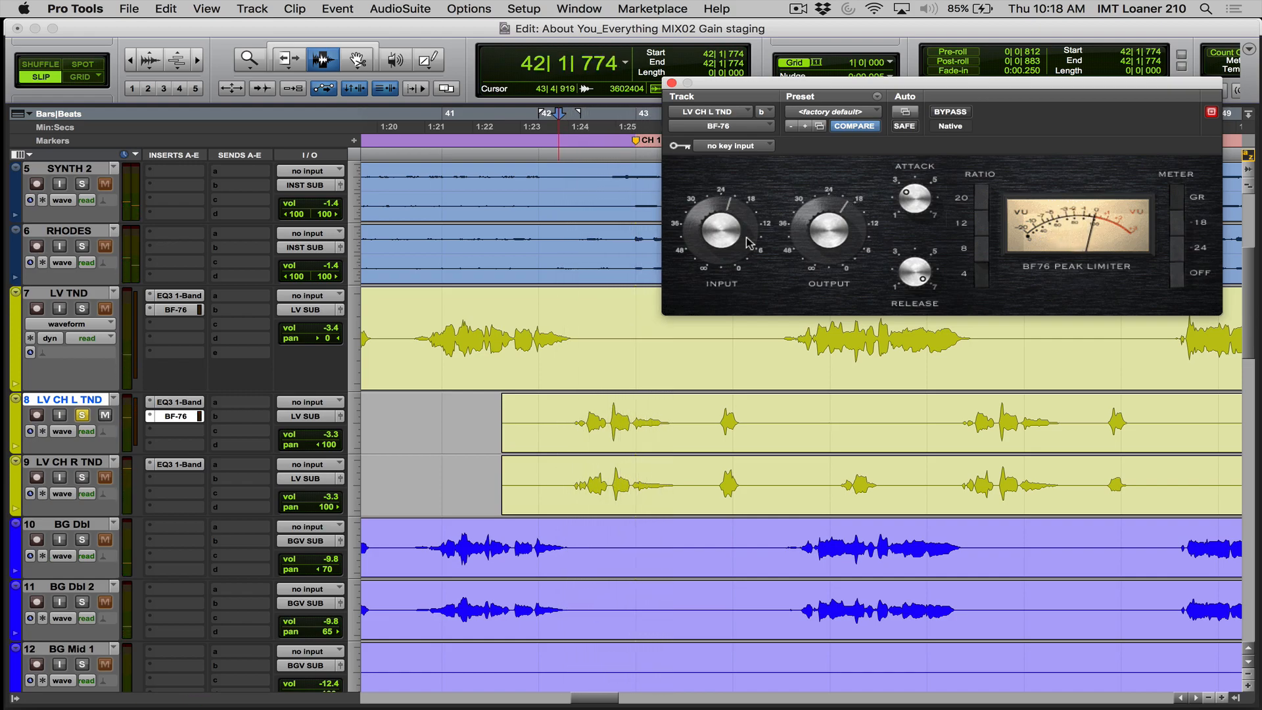
{"action": "key", "text": "space"}
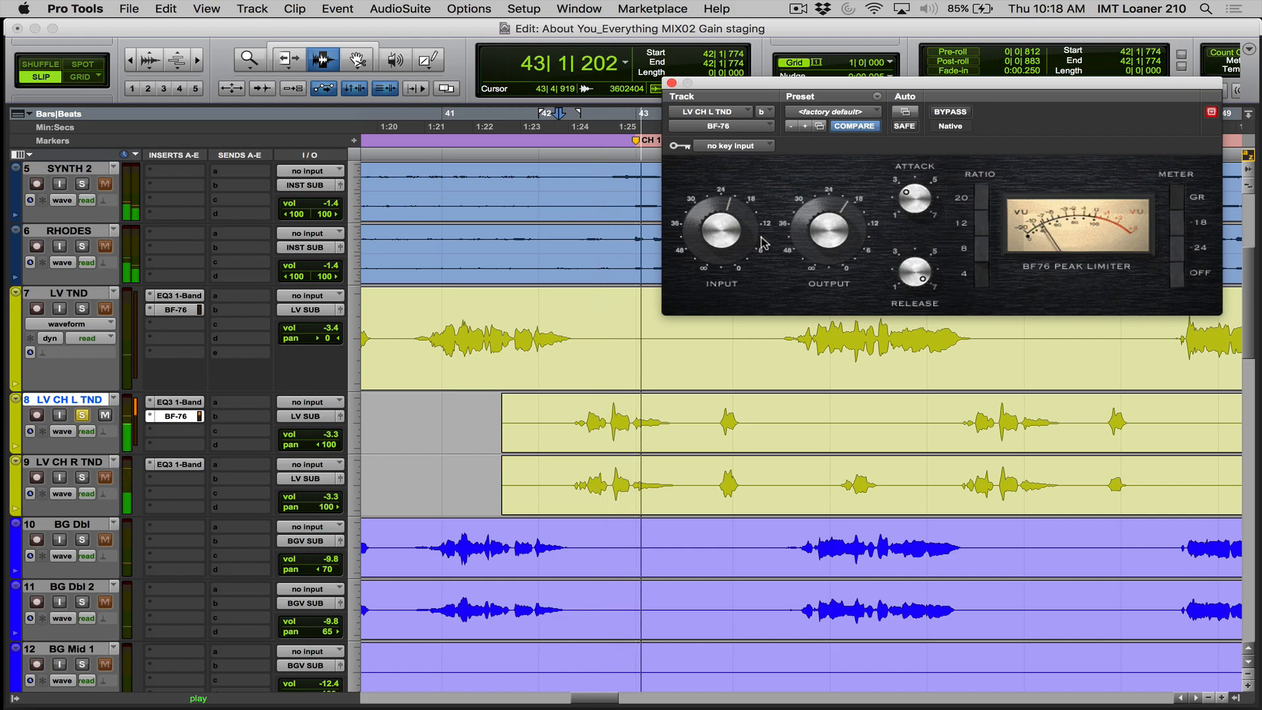
{"action": "key", "text": "space"}
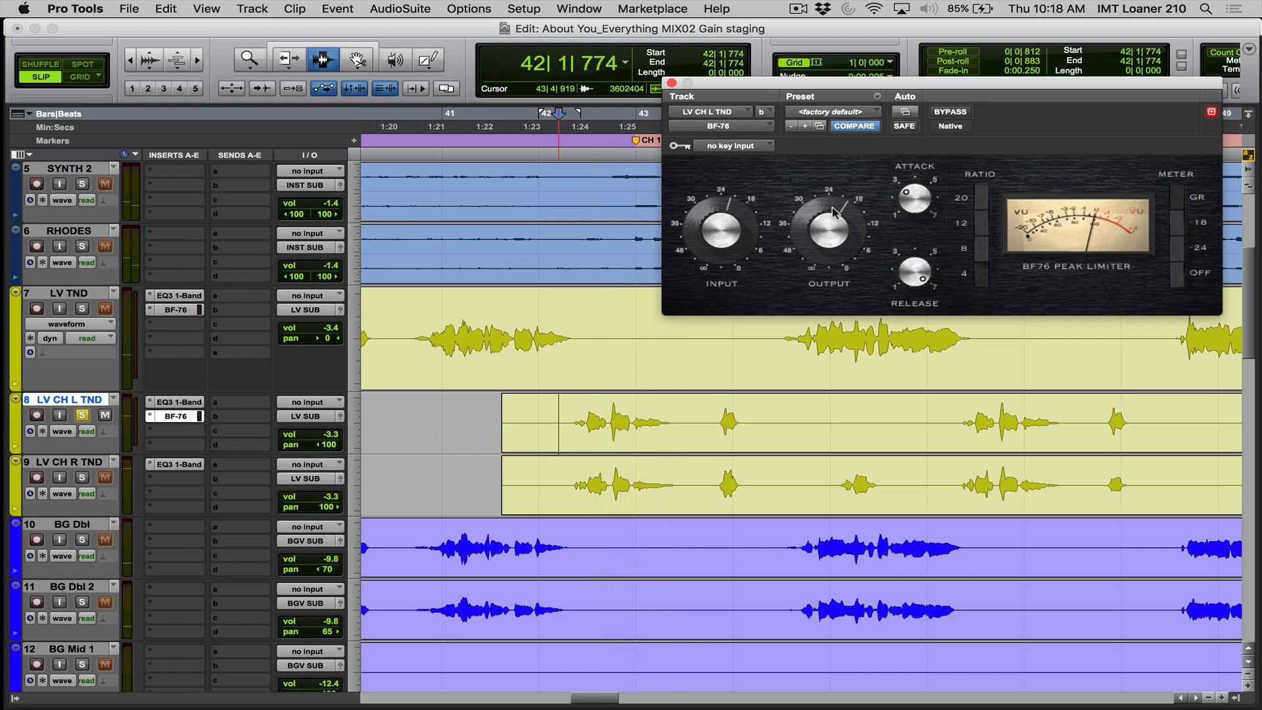
{"action": "key", "text": "space"}
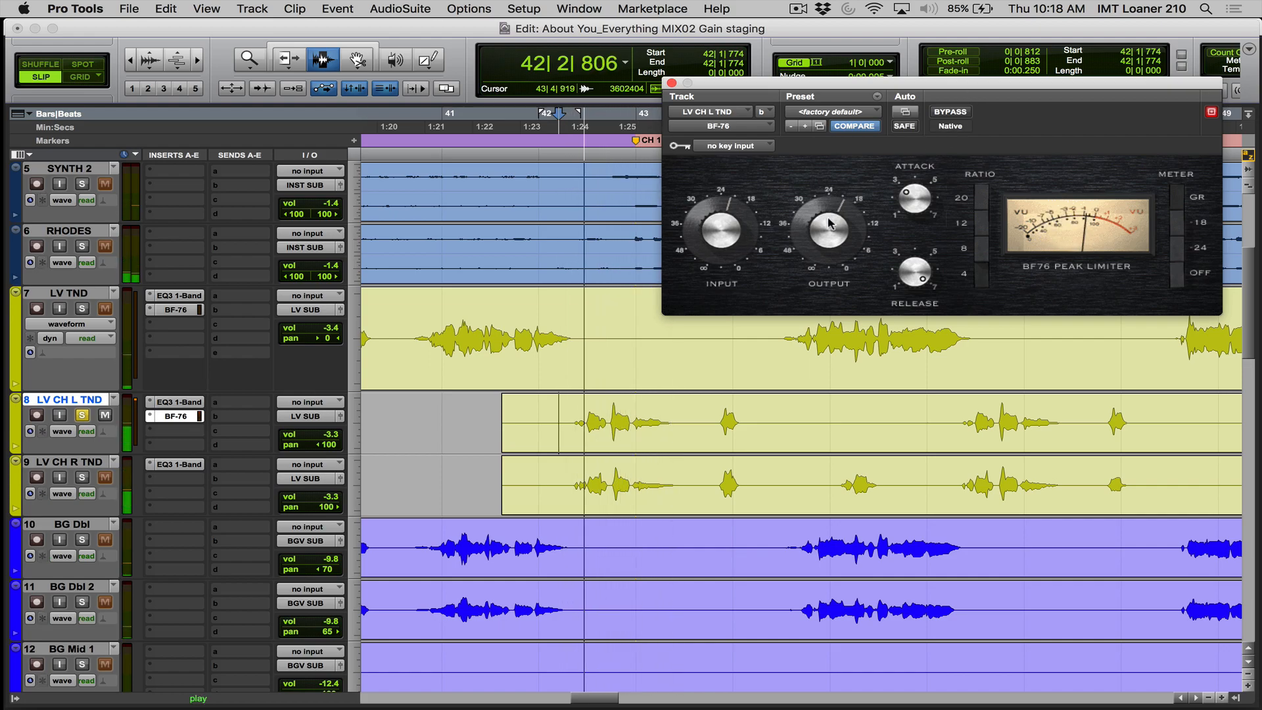
{"action": "key", "text": "space"}
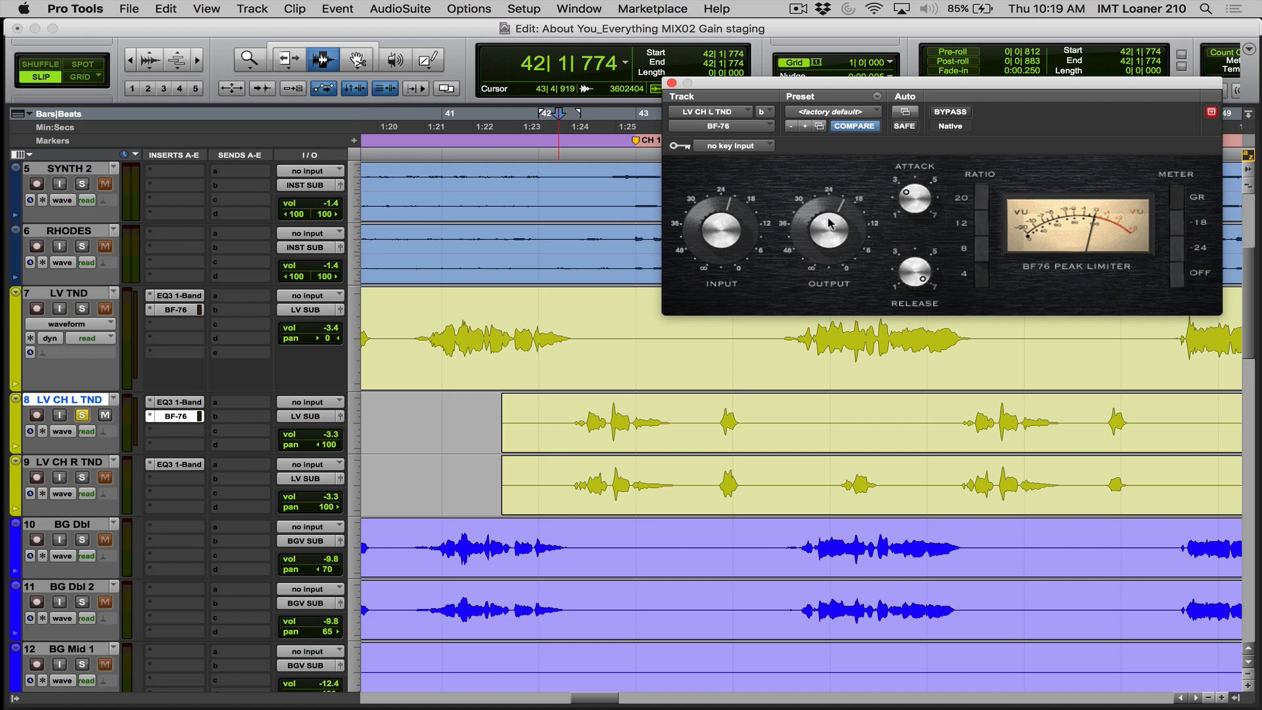
- Compare the soloed LV CH L TND phrase with the BF-76 active and bypassed, and re-enable the plug-in
{"action": "key", "text": "space"}
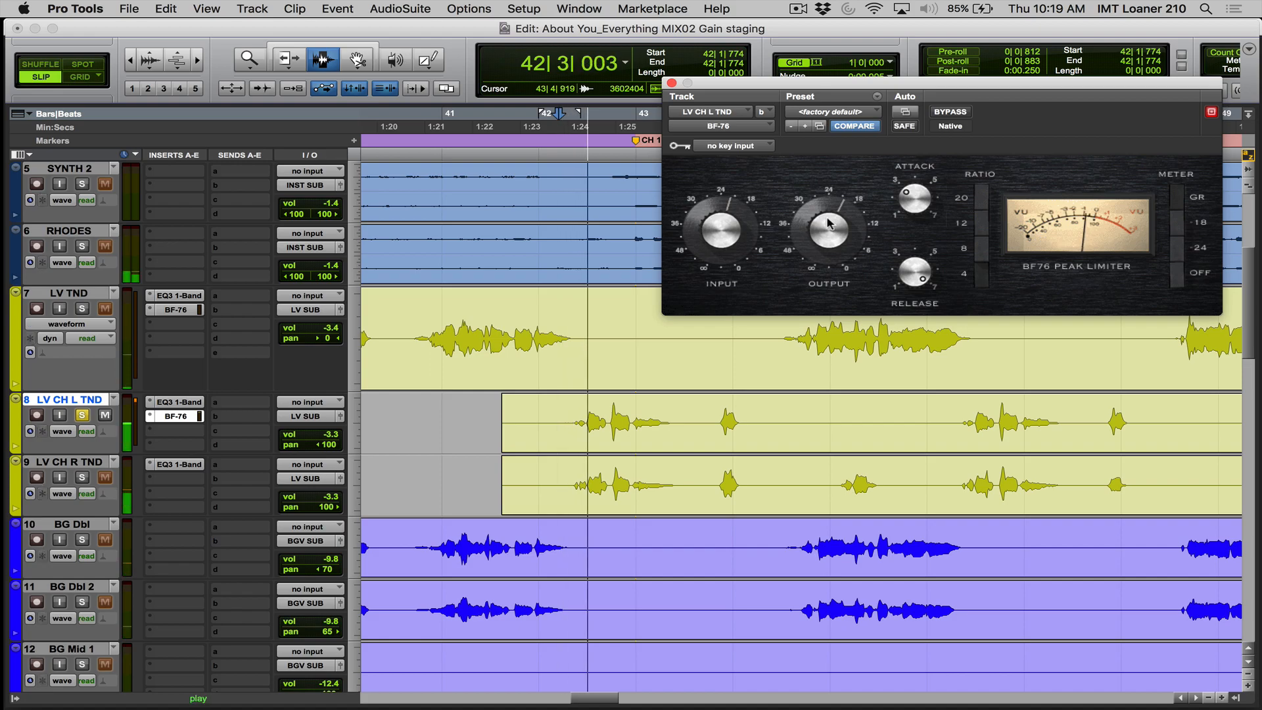
{"action": "key", "text": "space"}
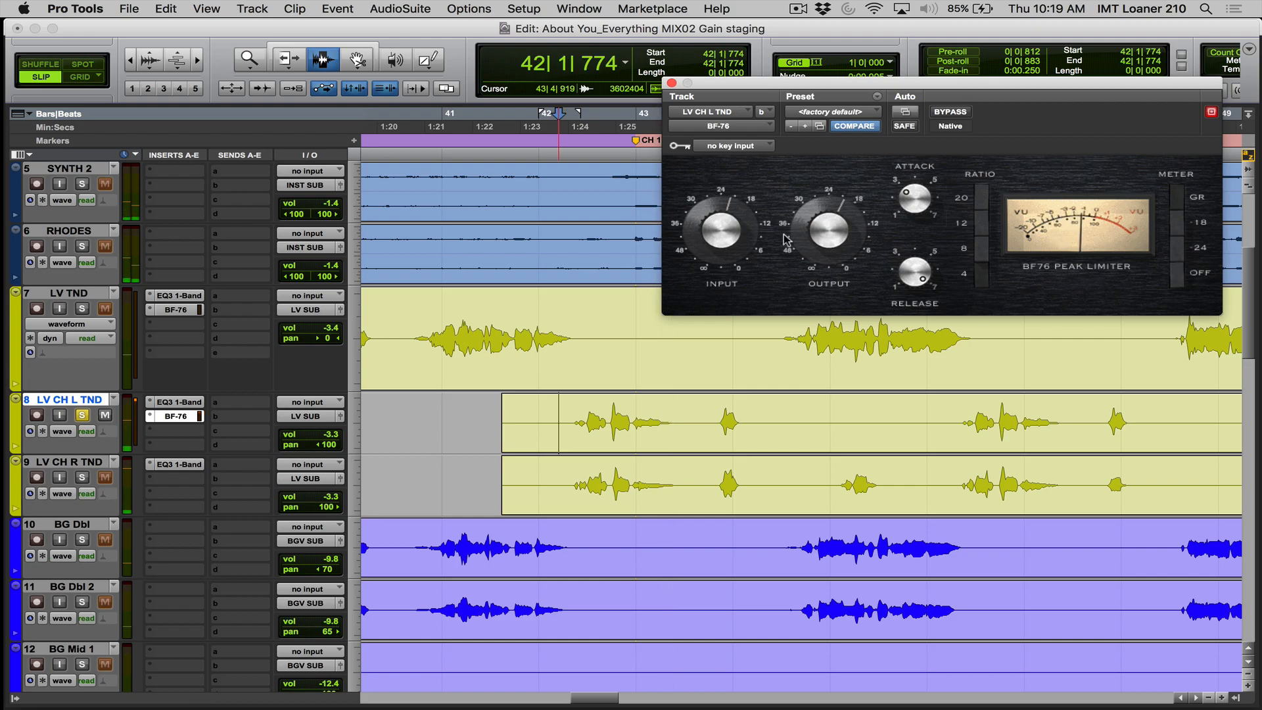
{"action": "left_click", "coordinate": [951, 112]}
{"action": "key", "text": "space"}
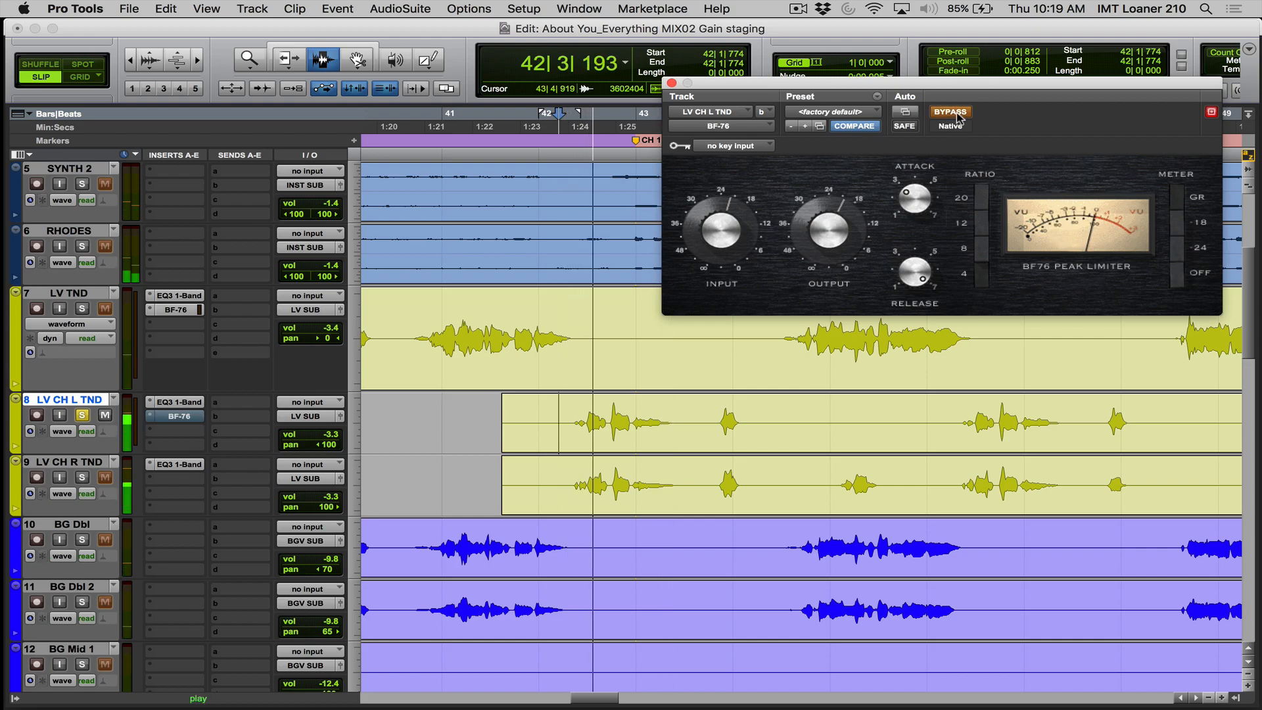
{"action": "key", "text": "space"}
{"action": "left_click", "coordinate": [950, 112]}
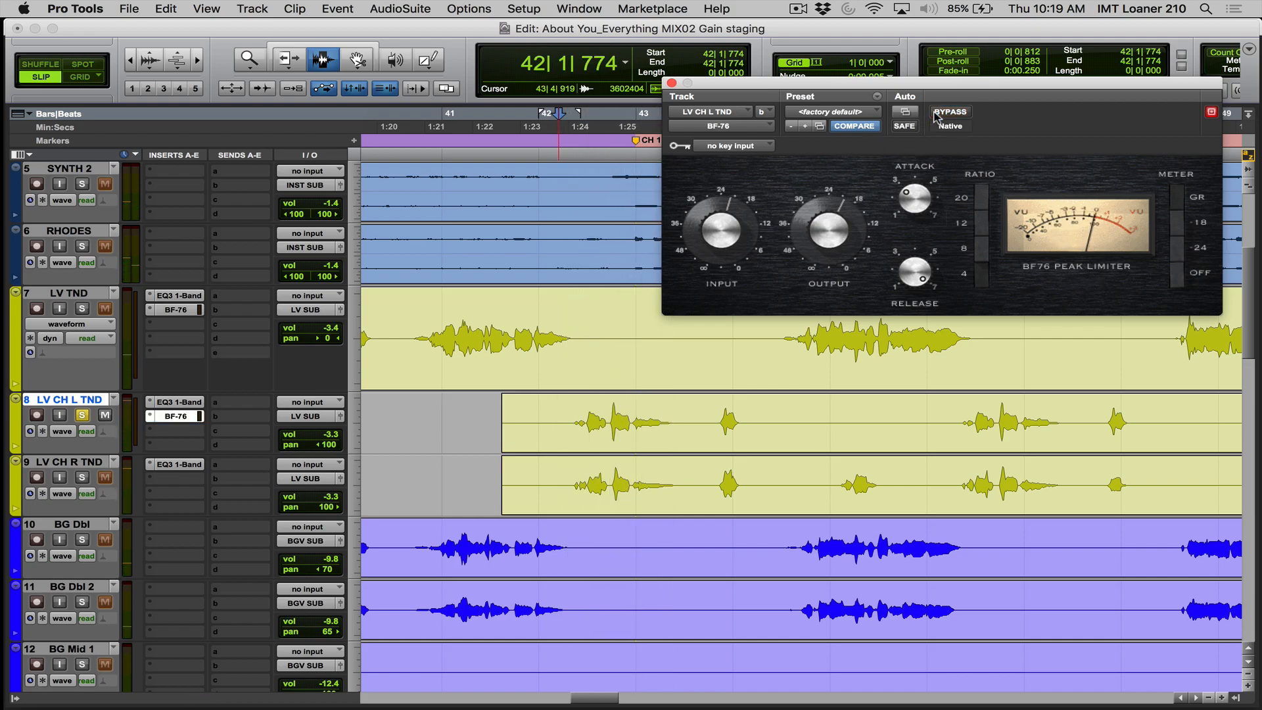
- Copy the BF-76 from LV CH L TND onto LV CH R TND and play the chorus with the solo cleared
{"action": "left_click_drag", "start_coordinate": [189, 416], "coordinate": [189, 478]}
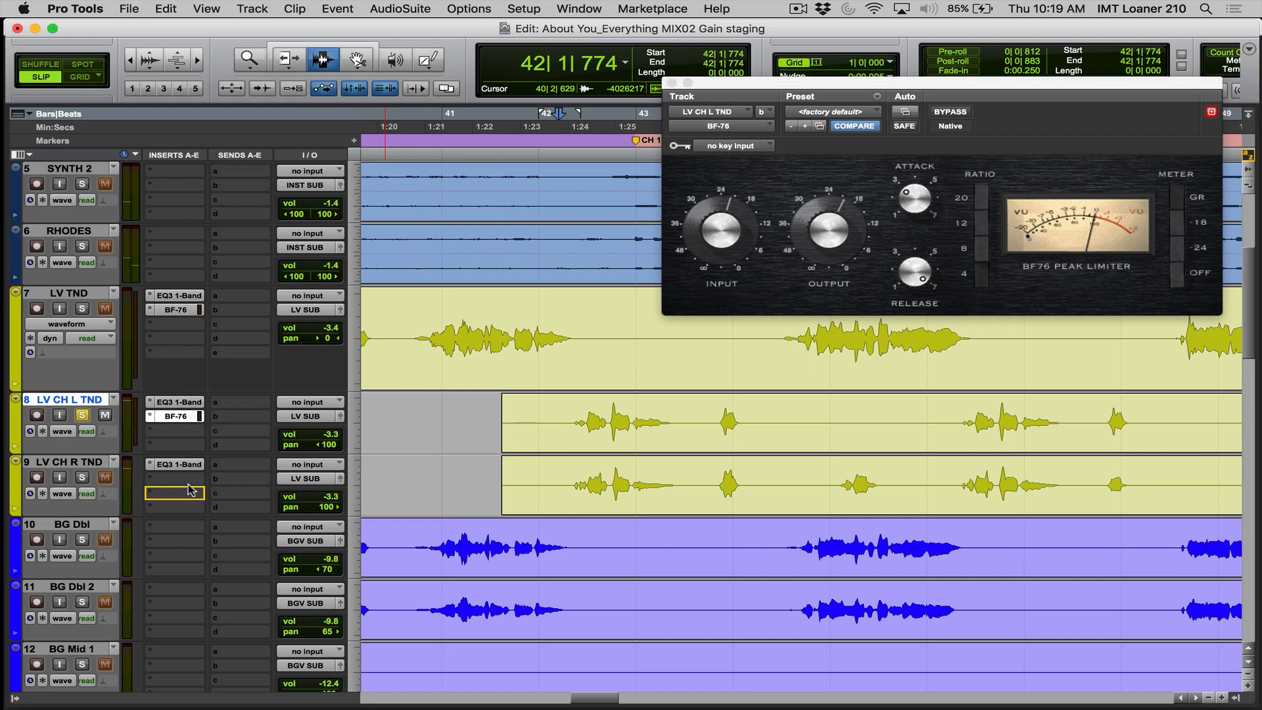
{"action": "left_click", "coordinate": [80, 478], "text": "alt"}
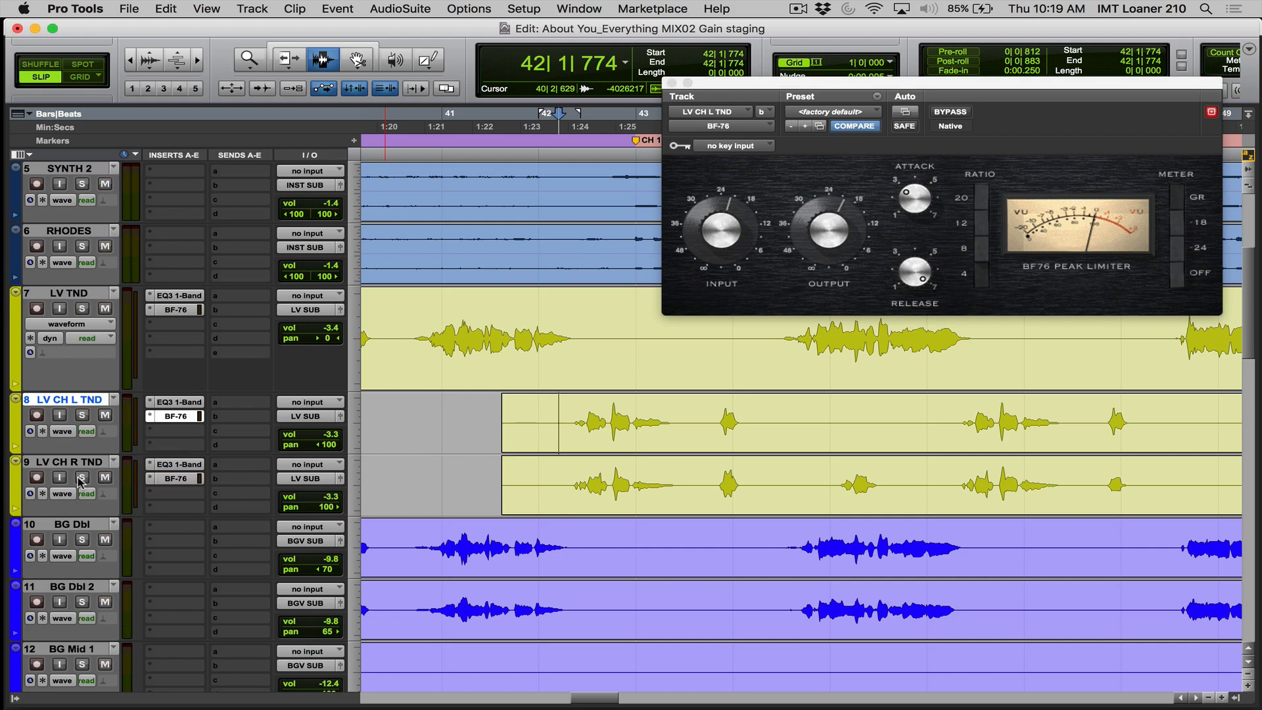
{"action": "key", "text": "space"}
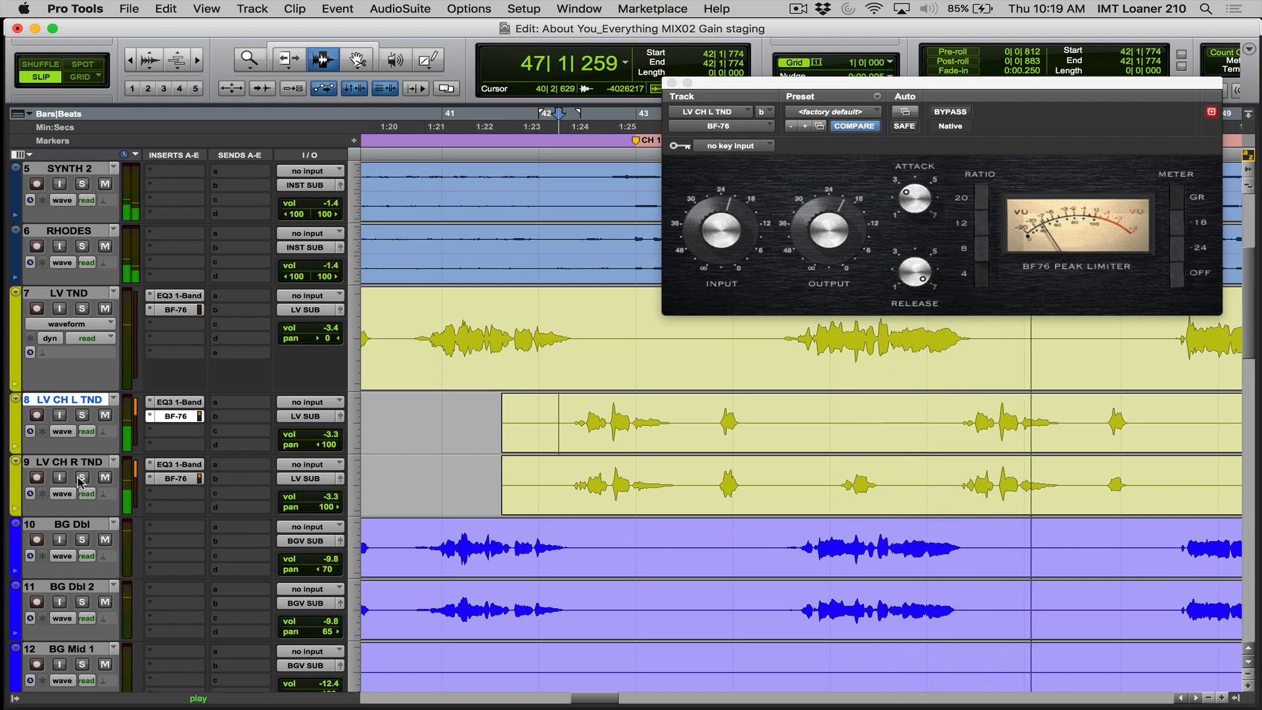
{"action": "key", "text": "space"}
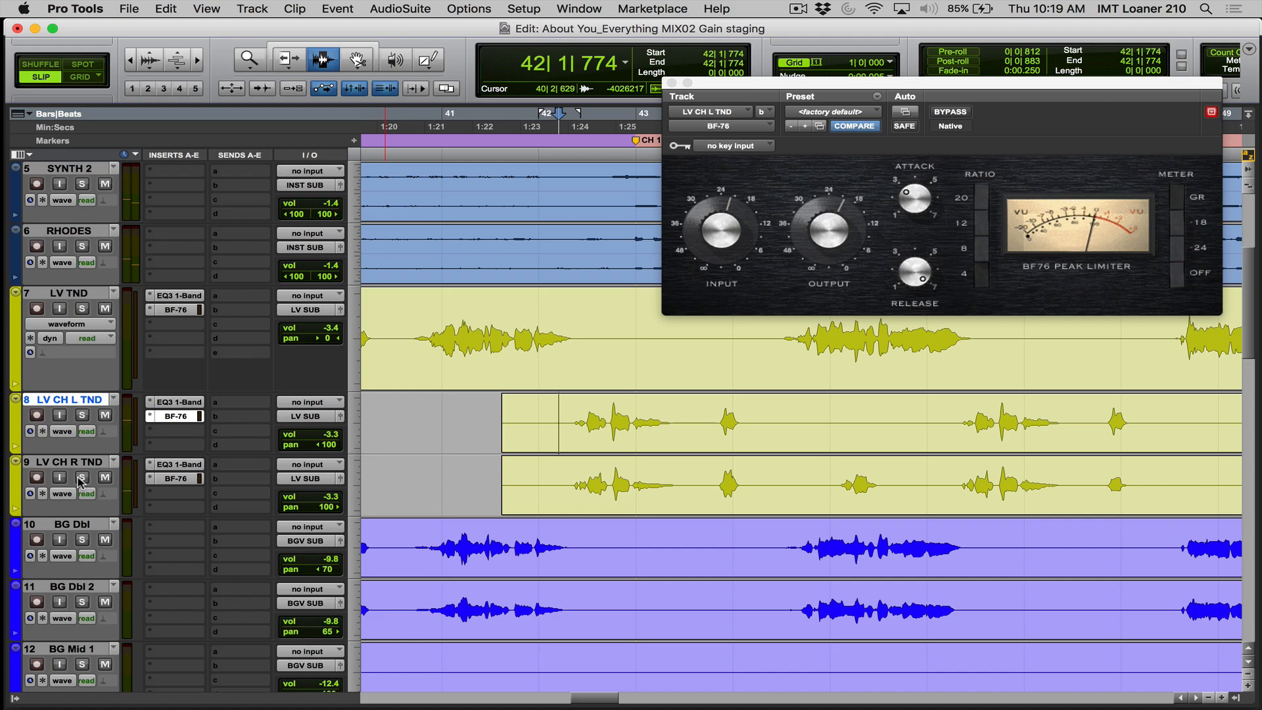
- Play the chorus with the BF-76 windows of LV CH L TND and LV CH R TND open together
{"action": "left_click", "coordinate": [172, 417]}
{"action": "left_click", "coordinate": [172, 417]}
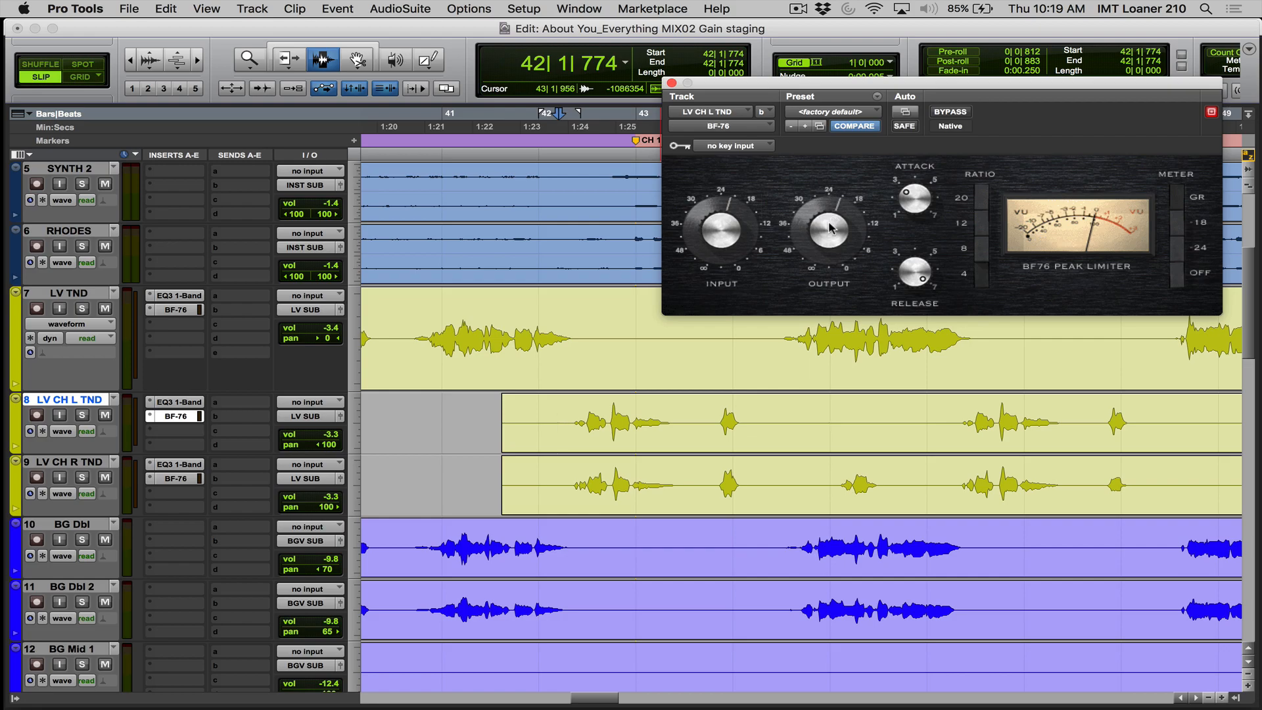
{"action": "left_click", "coordinate": [182, 479]}
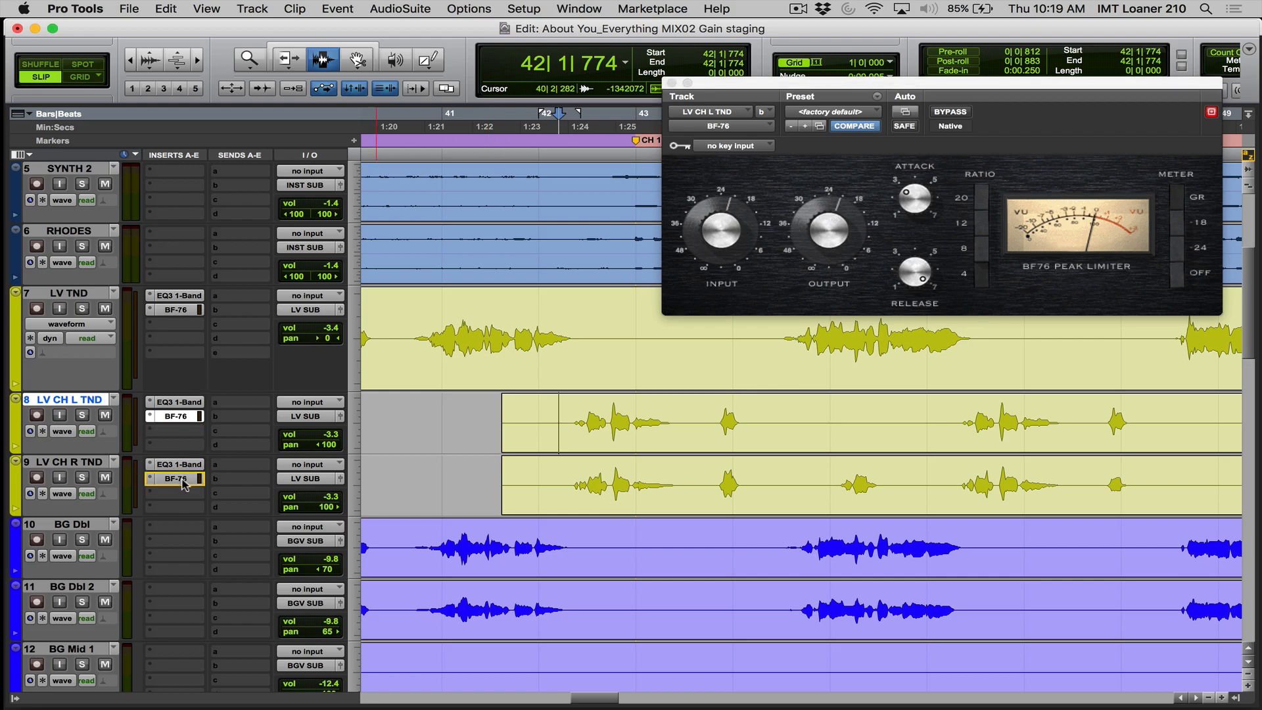
{"action": "key", "text": "space"}
{"action": "left_click", "coordinate": [182, 485]}
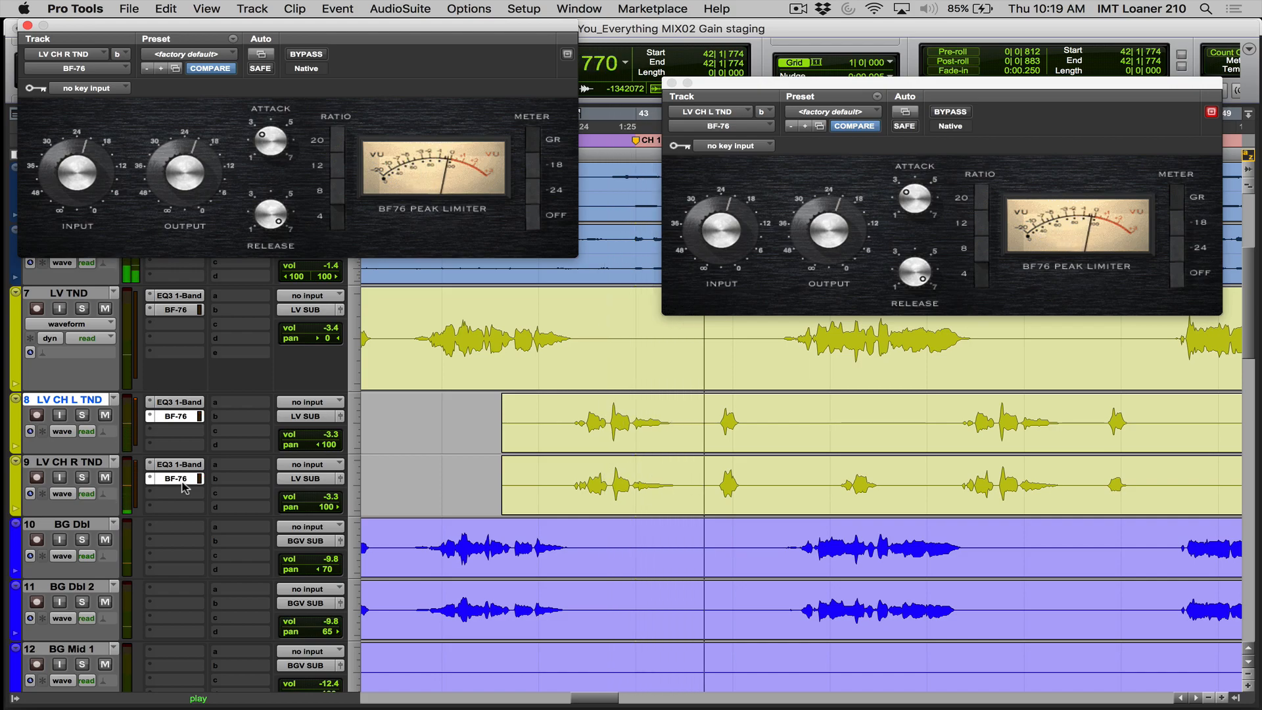
{"action": "key", "text": "r"}
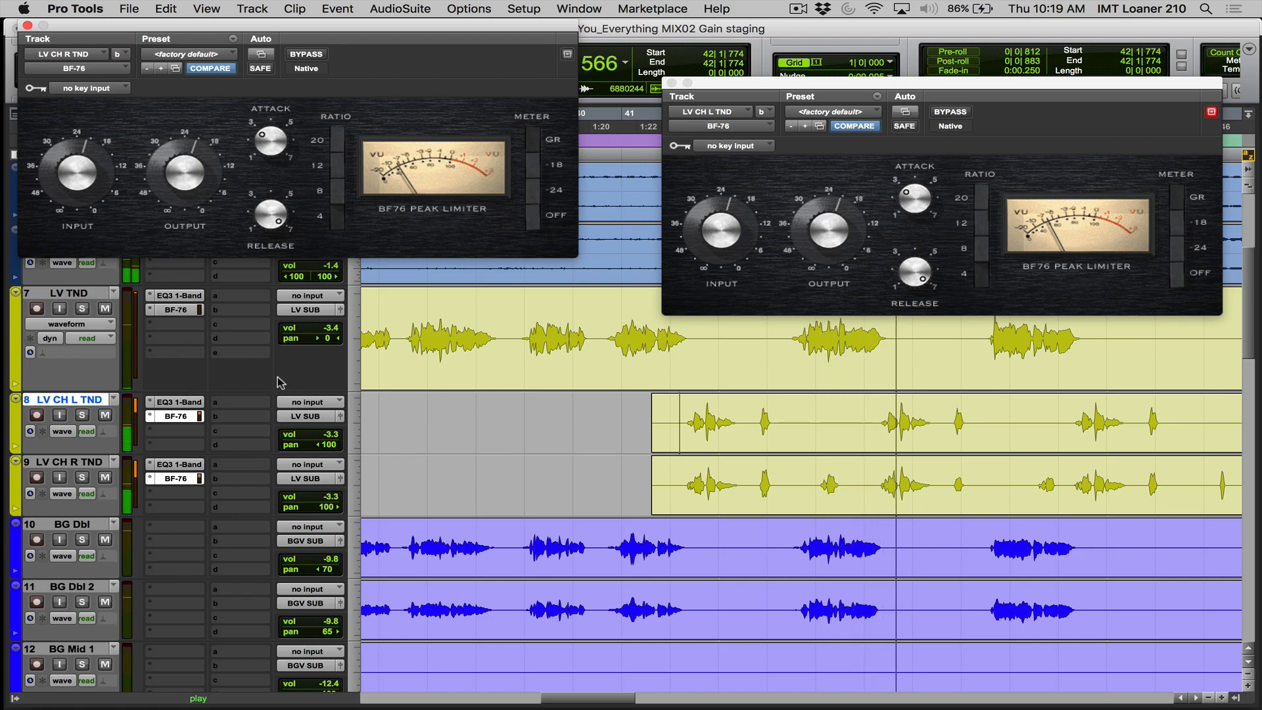
- Highlight the first chorus phrase on both chorus vocals and the following LV TND phrase, and place the cursor before chorus 1
{"action": "left_click_drag", "start_coordinate": [680, 420], "coordinate": [748, 495]}
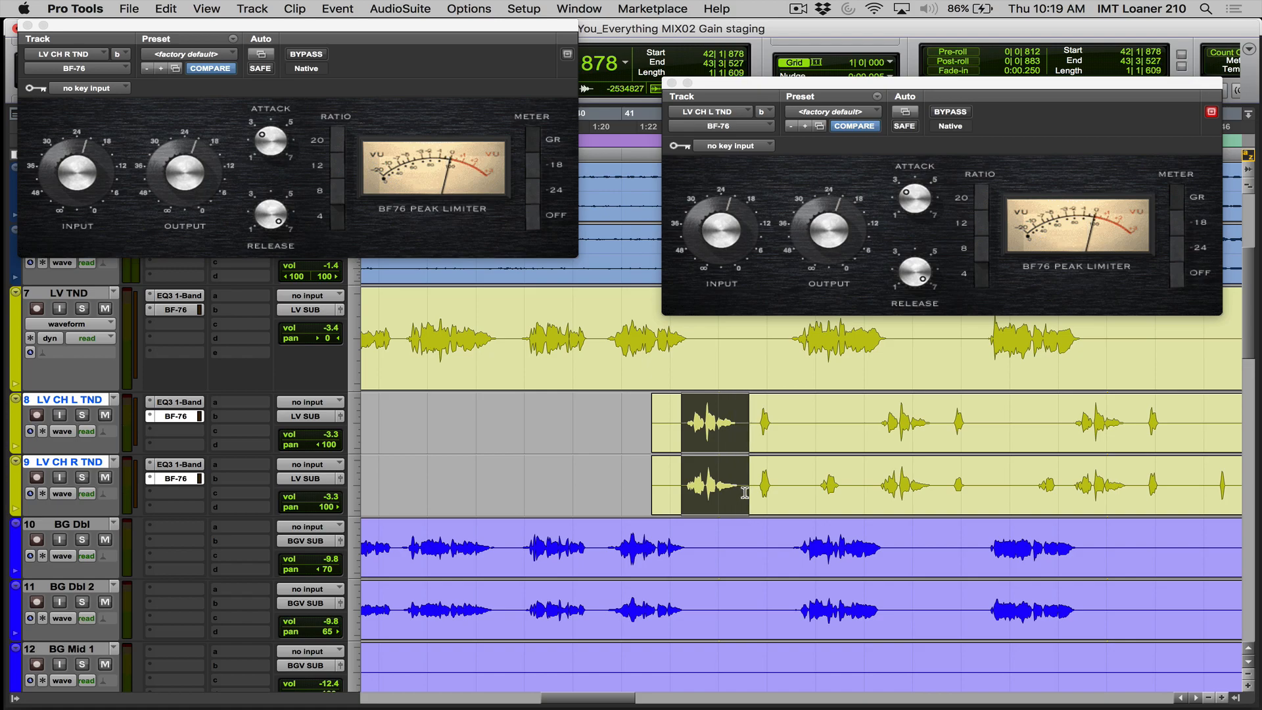
{"action": "left_click_drag", "start_coordinate": [784, 341], "coordinate": [888, 339]}
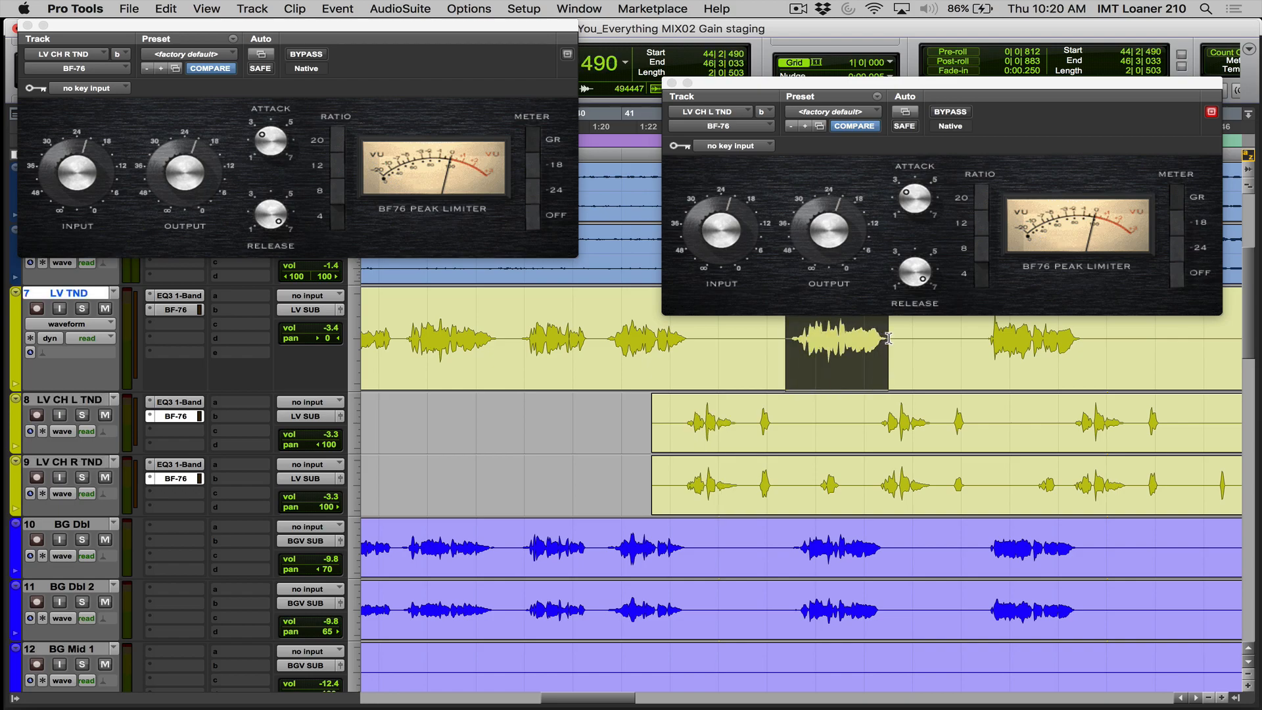
{"action": "left_click", "coordinate": [677, 435]}
{"action": "left_click", "coordinate": [610, 356]}
- Close all plug-in windows, save the session, and fit the whole song in the Edit window
{"action": "key", "text": "ctrl+alt+super+w"}
{"action": "key", "text": "super+s"}
{"action": "key", "text": "alt+a"}
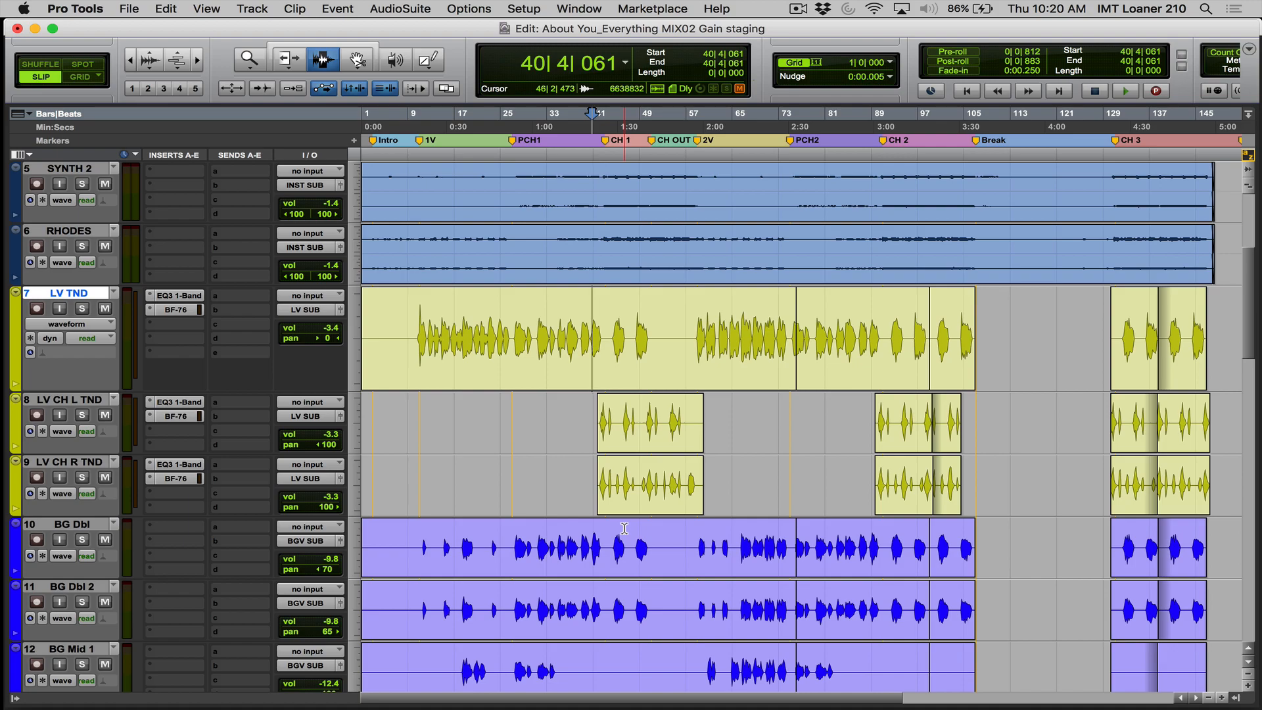
{"action": "scroll", "coordinate": [624, 528], "scroll_direction": "down", "scroll_amount": 6}
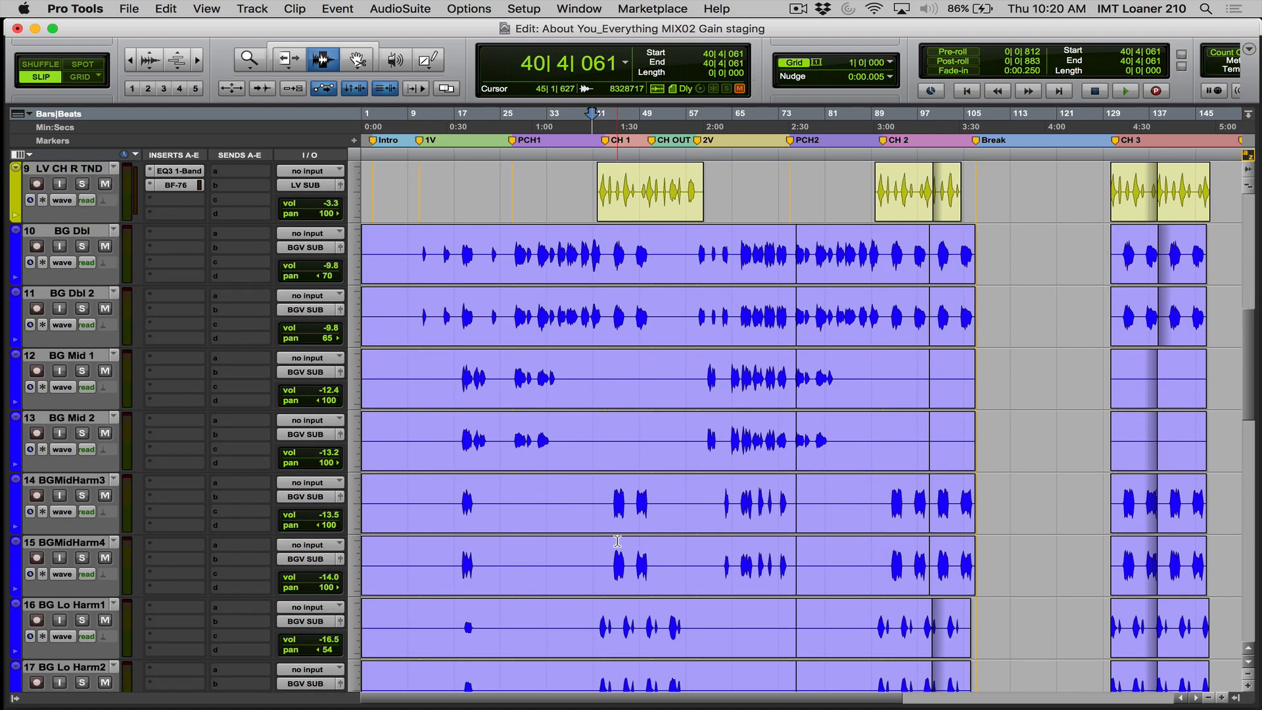
{"action": "scroll", "coordinate": [616, 542], "scroll_direction": "up", "scroll_amount": 9}
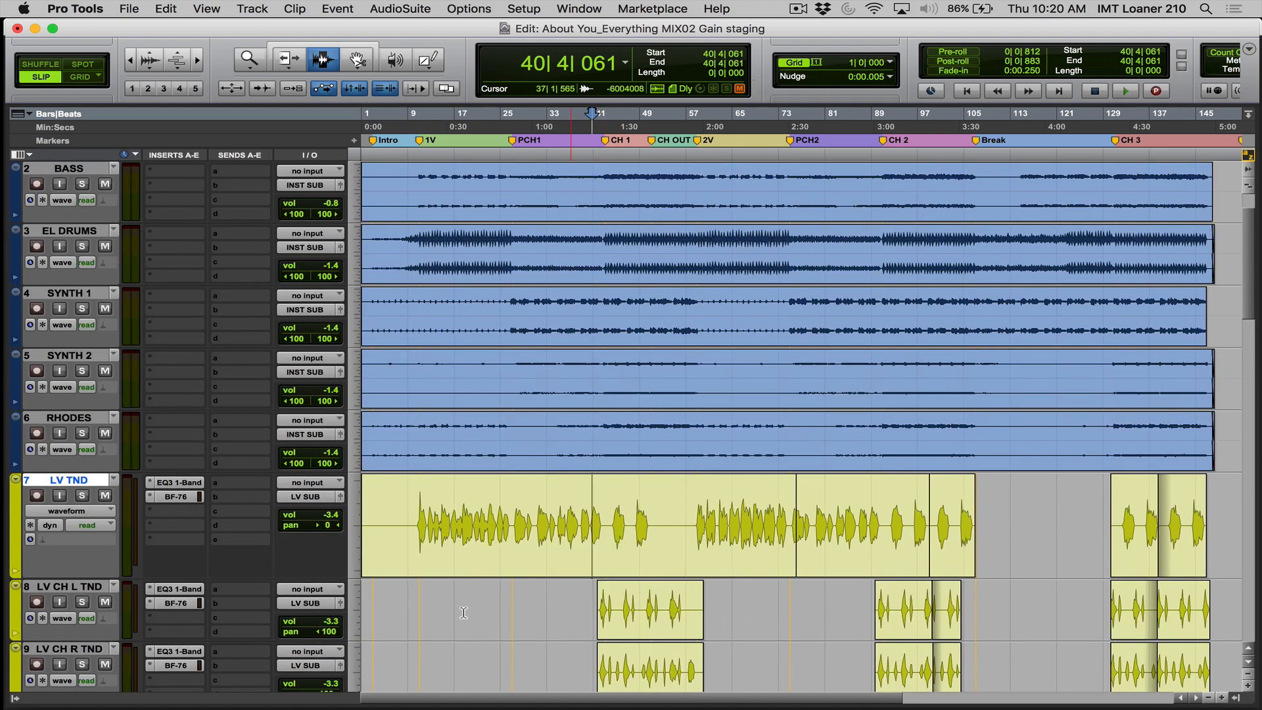
{"action": "scroll", "coordinate": [197, 603], "scroll_direction": "down", "scroll_amount": 2}
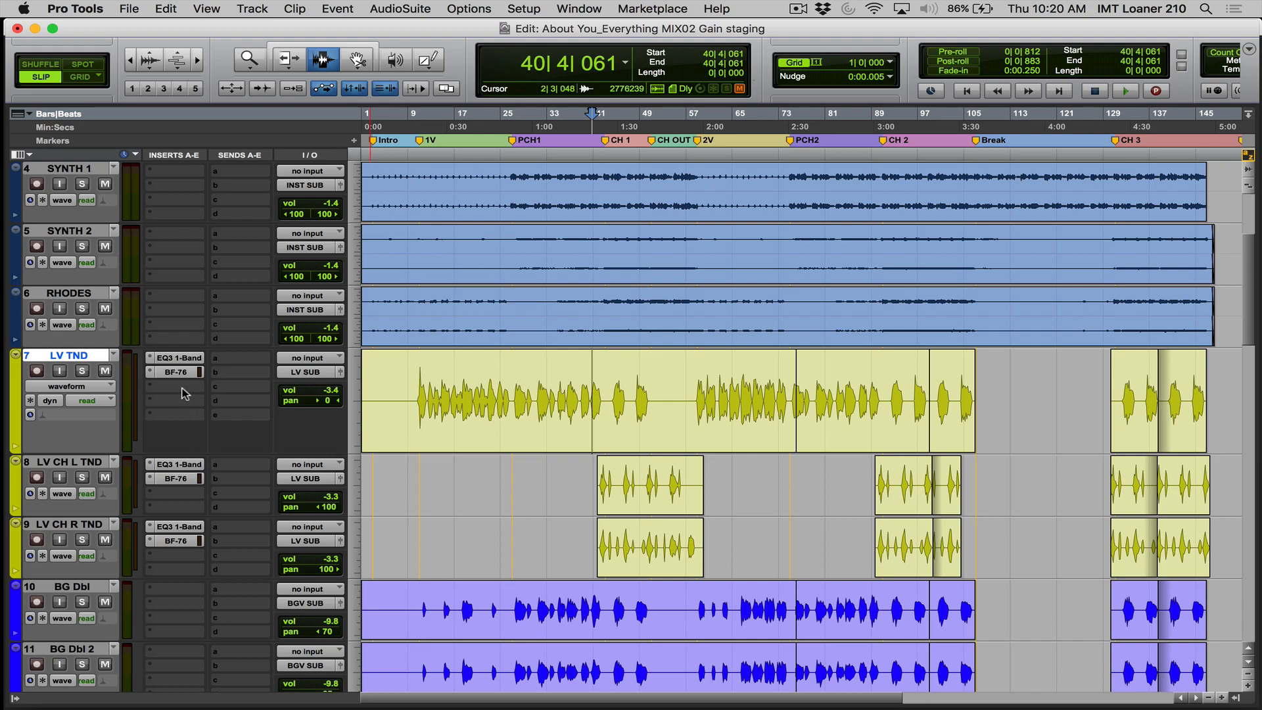
- Open and close the EQ3 1-Band and BF-76 on LV TND to review its insert chain
{"action": "left_click", "coordinate": [177, 358]}
{"action": "left_click", "coordinate": [177, 358]}
{"action": "left_click", "coordinate": [177, 372]}
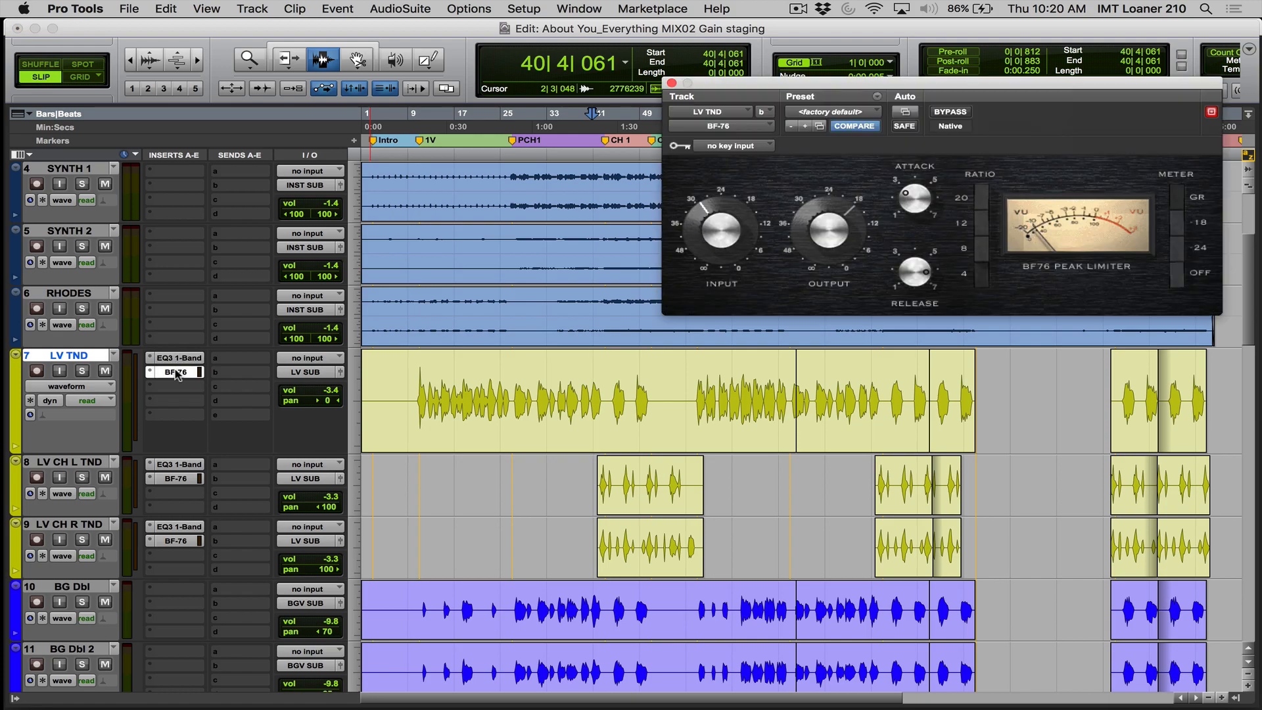
{"action": "left_click", "coordinate": [176, 372]}
{"action": "left_click", "coordinate": [175, 386]}
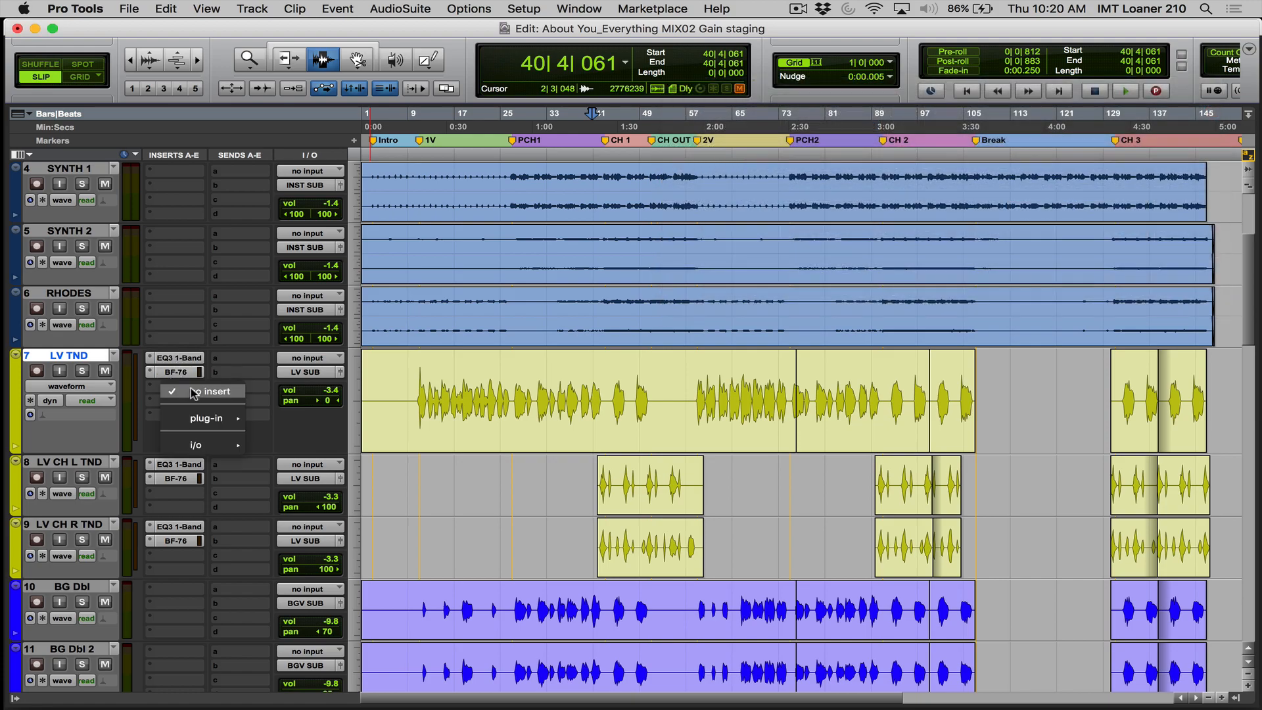
{"action": "mouse_move", "coordinate": [198, 419]}
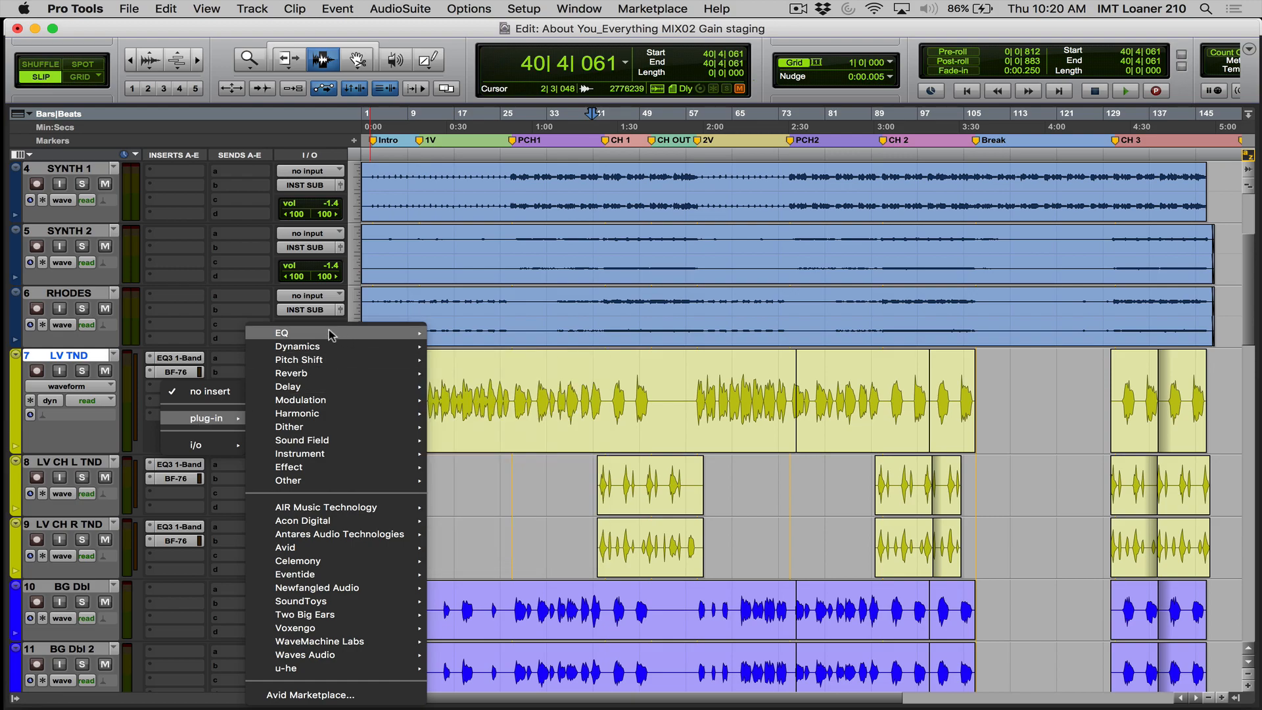
{"action": "mouse_move", "coordinate": [329, 332]}
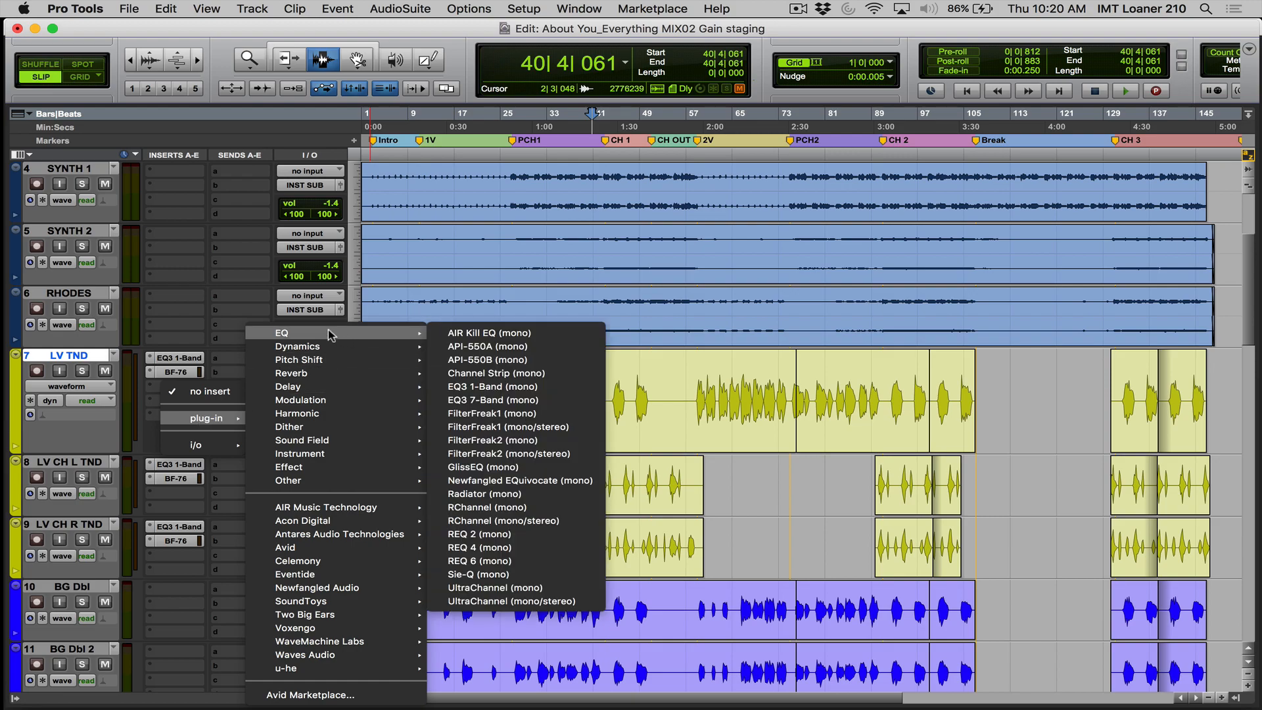
{"action": "left_click", "coordinate": [225, 341]}
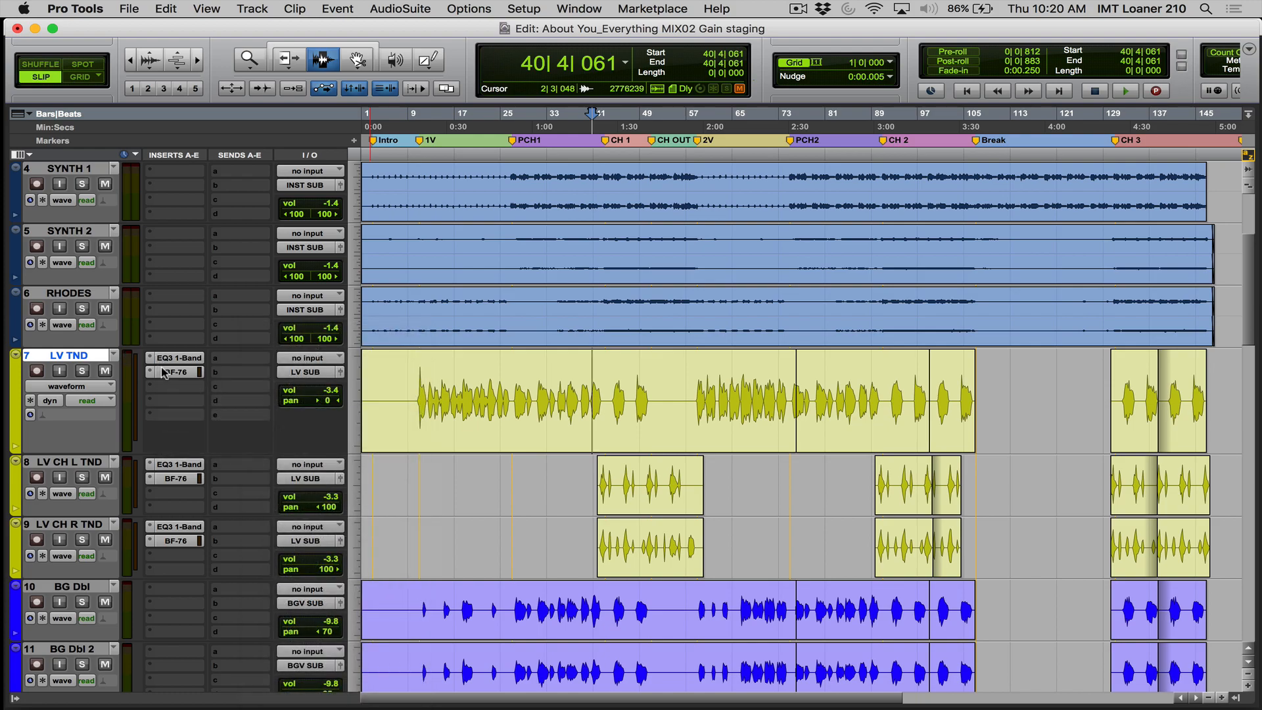
- Check the BF-76 on LV TND, close it, and insert a mono EQ3 7-Band in the empty slot directly after it
{"action": "left_click", "coordinate": [165, 373]}
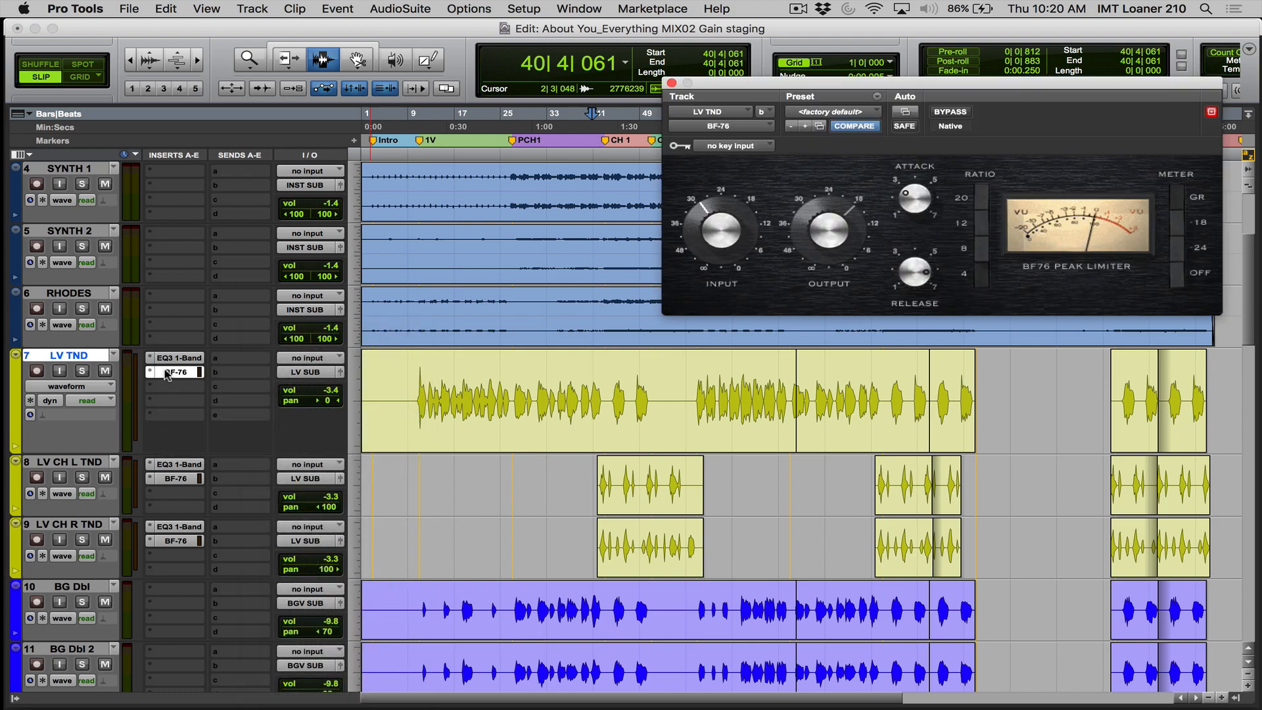
{"action": "left_click", "coordinate": [167, 372]}
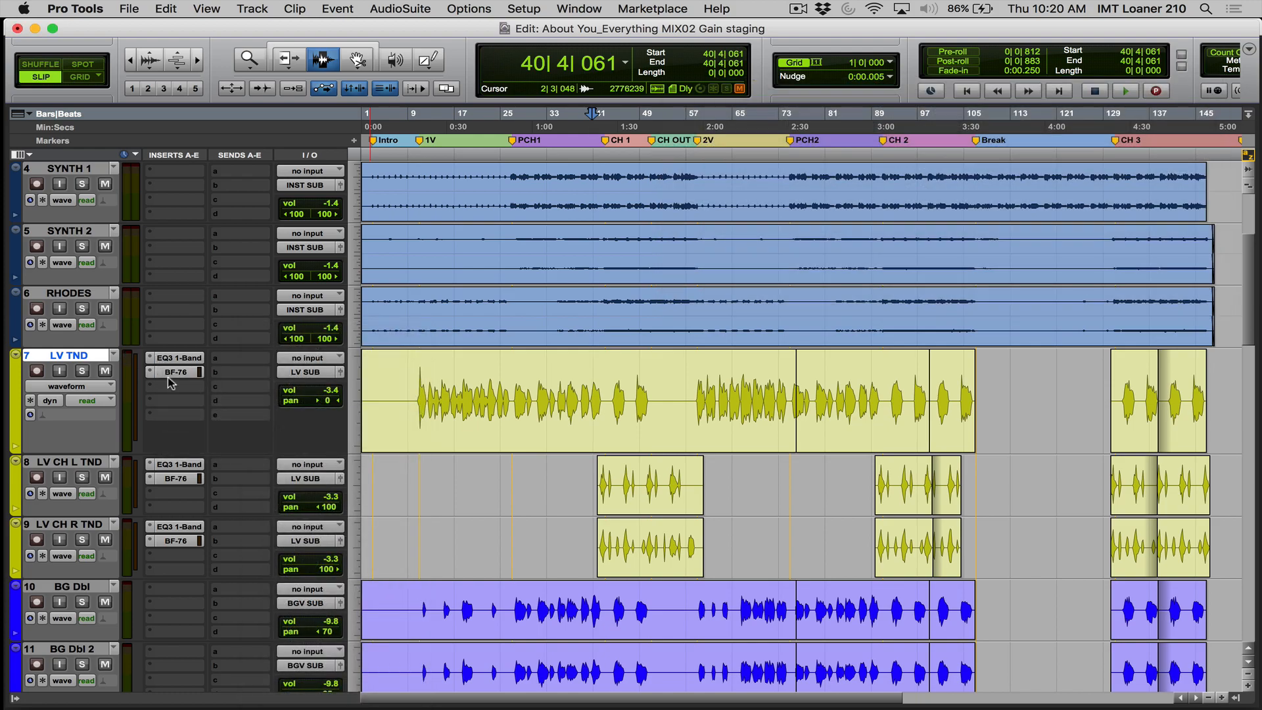
{"action": "left_click", "coordinate": [170, 385]}
{"action": "mouse_move", "coordinate": [195, 419]}
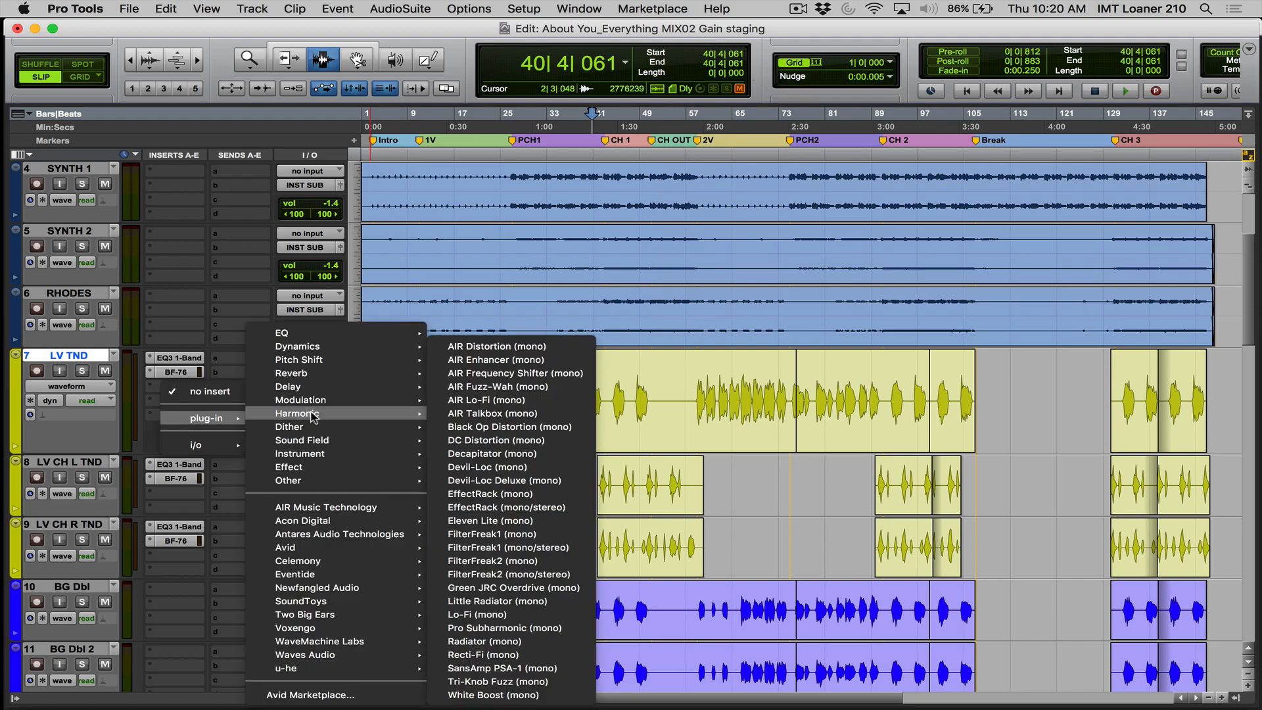
{"action": "mouse_move", "coordinate": [420, 333]}
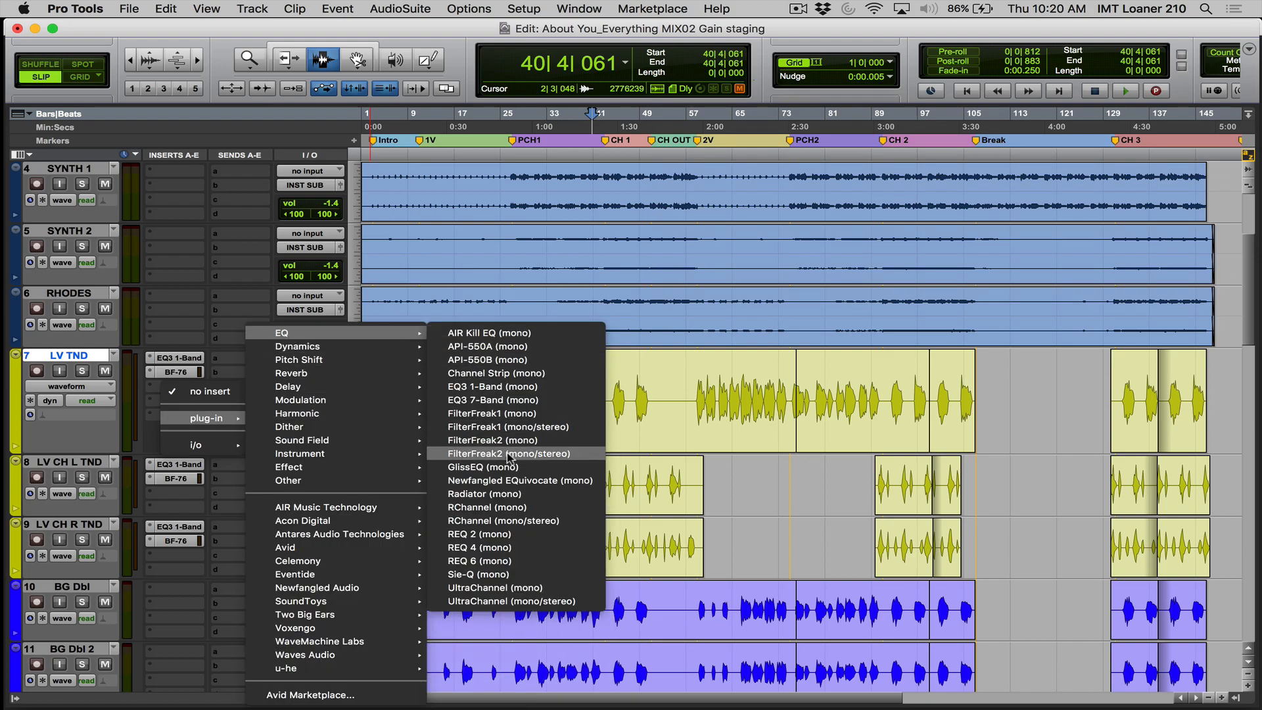
{"action": "left_click", "coordinate": [496, 401]}
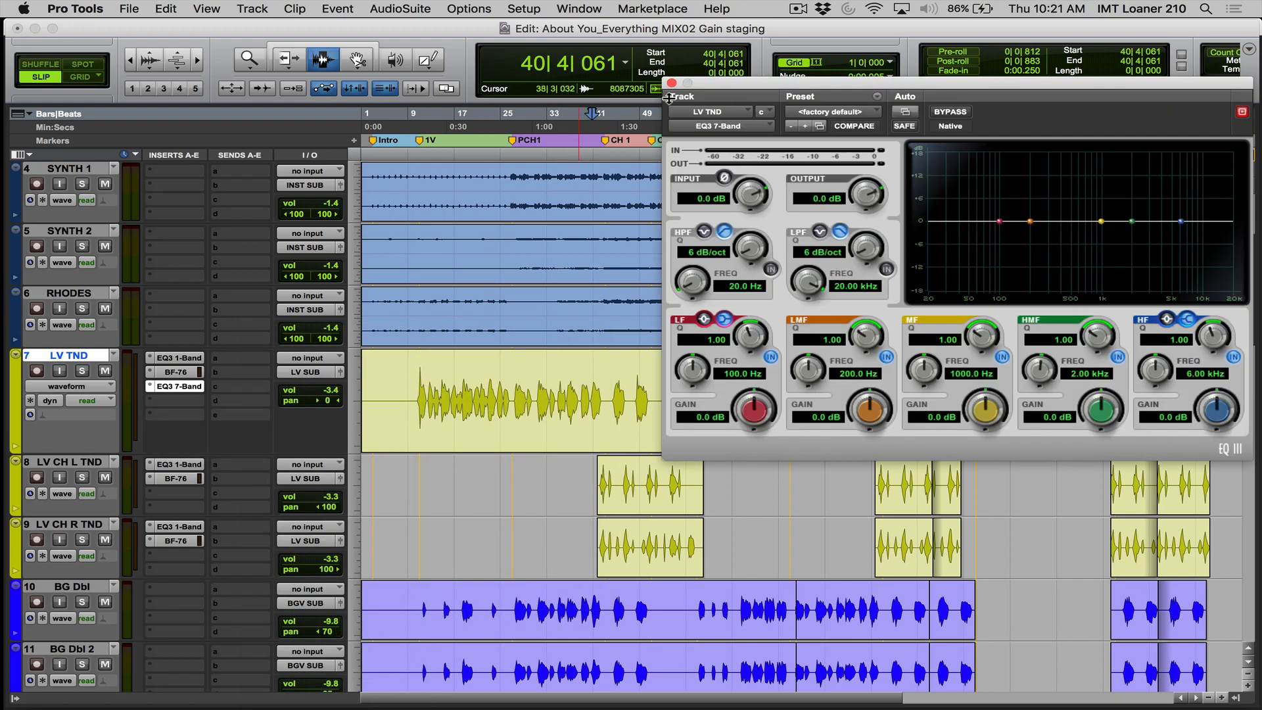
- Move the EQ3 7-Band window toward the middle and switch its LF and HF bands from shelf to peak
{"action": "left_click_drag", "start_coordinate": [802, 89], "coordinate": [547, 182]}
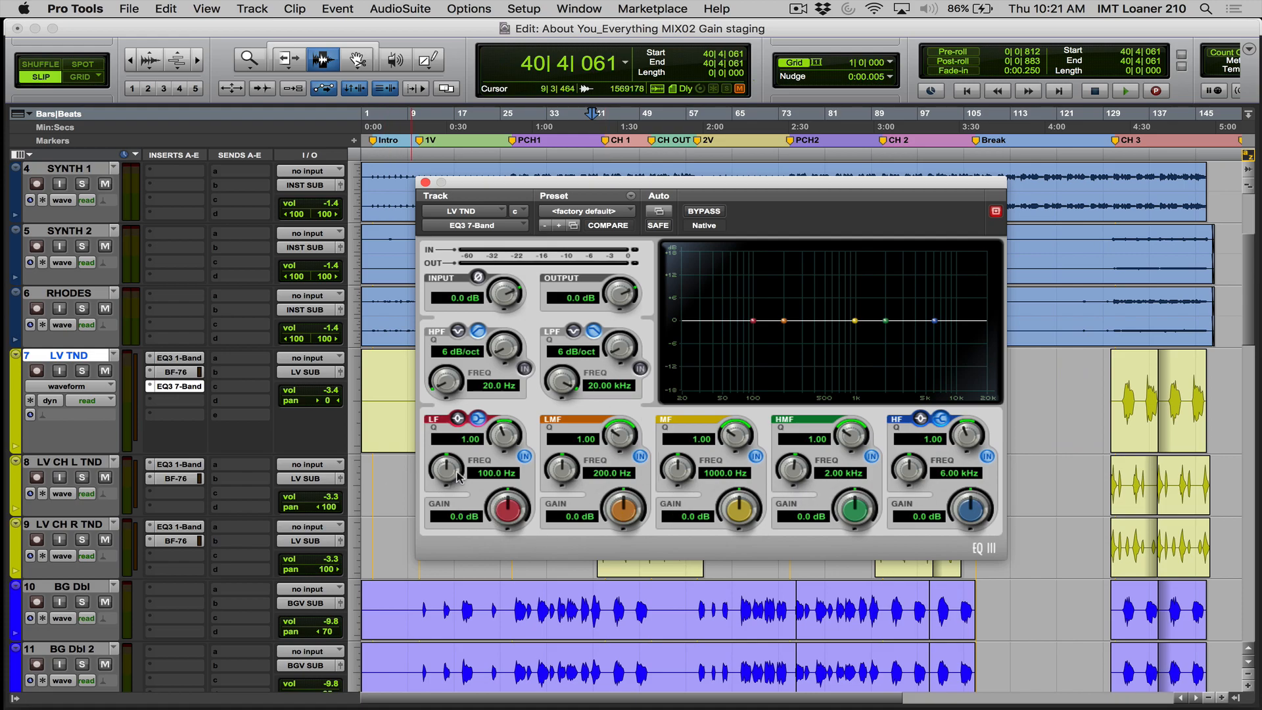
{"action": "left_click", "coordinate": [454, 420]}
{"action": "left_click", "coordinate": [920, 419]}
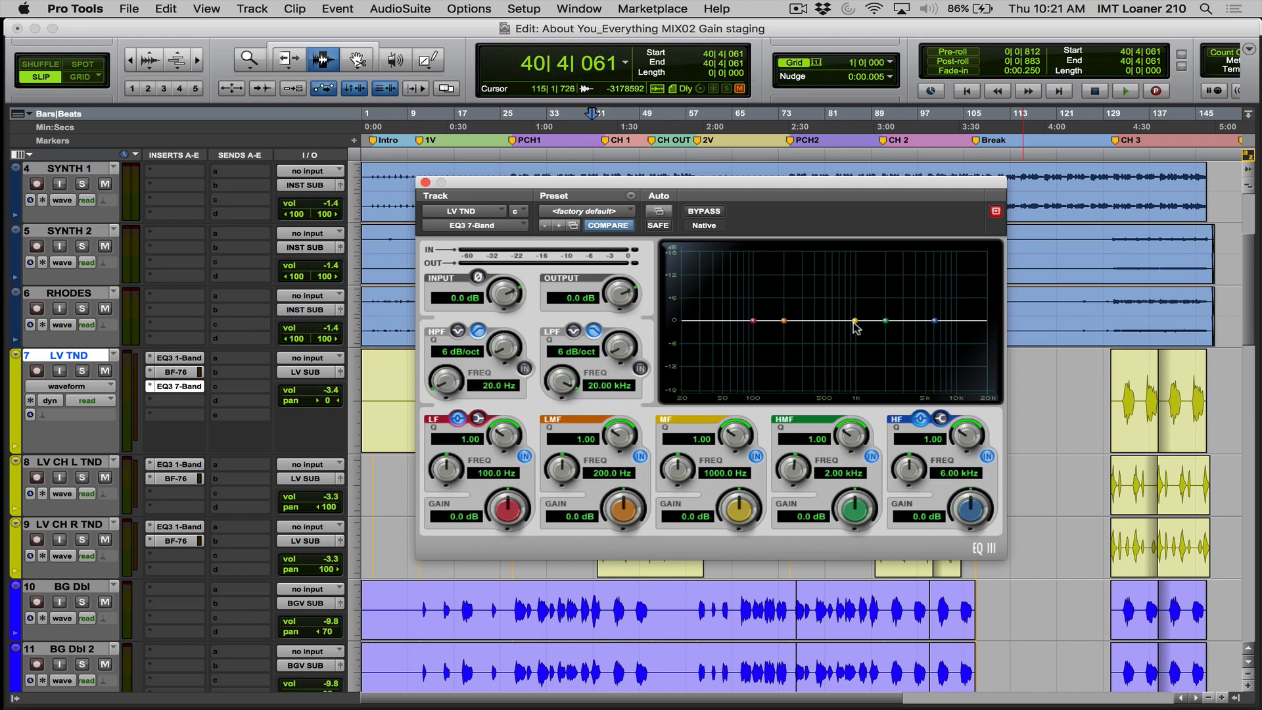
- Clear the EQ window off the LV TND waveform, zoom in on the start of verse 1, and place the cursor just before its first phrase
{"action": "left_click_drag", "start_coordinate": [763, 191], "coordinate": [736, 450]}
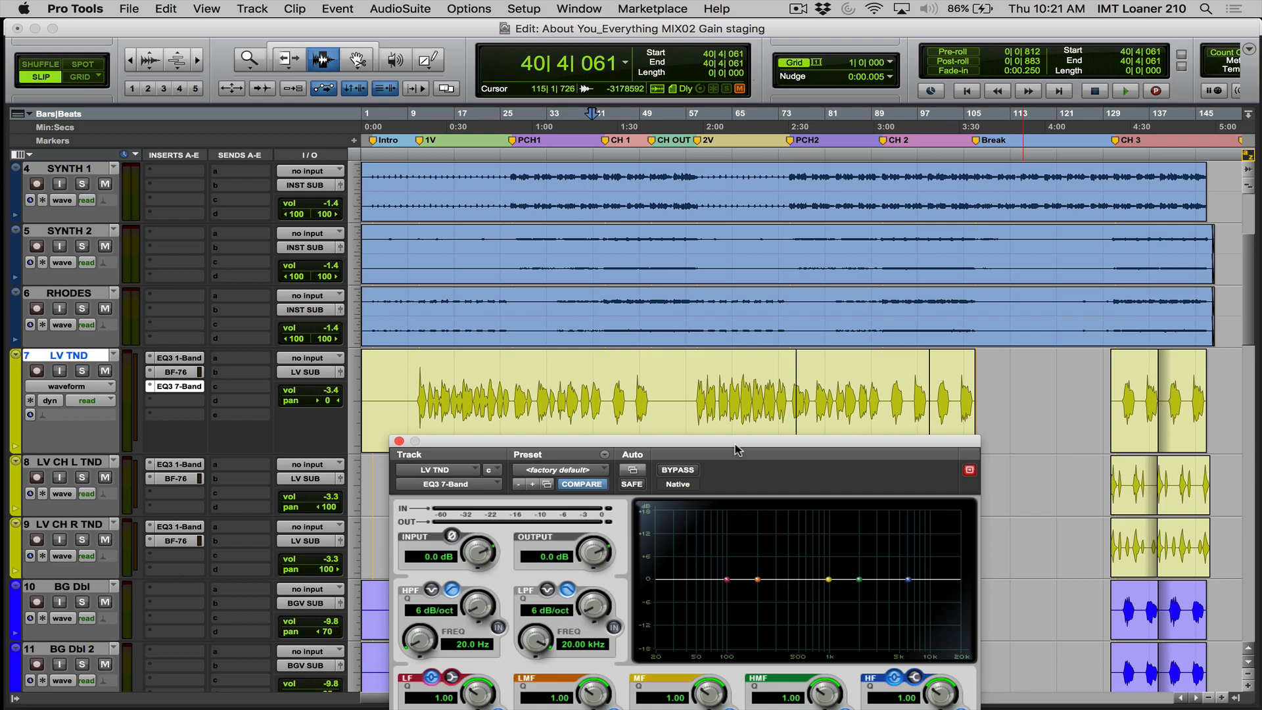
{"action": "key", "text": "F5"}
{"action": "left_click_drag", "start_coordinate": [415, 403], "coordinate": [510, 399]}
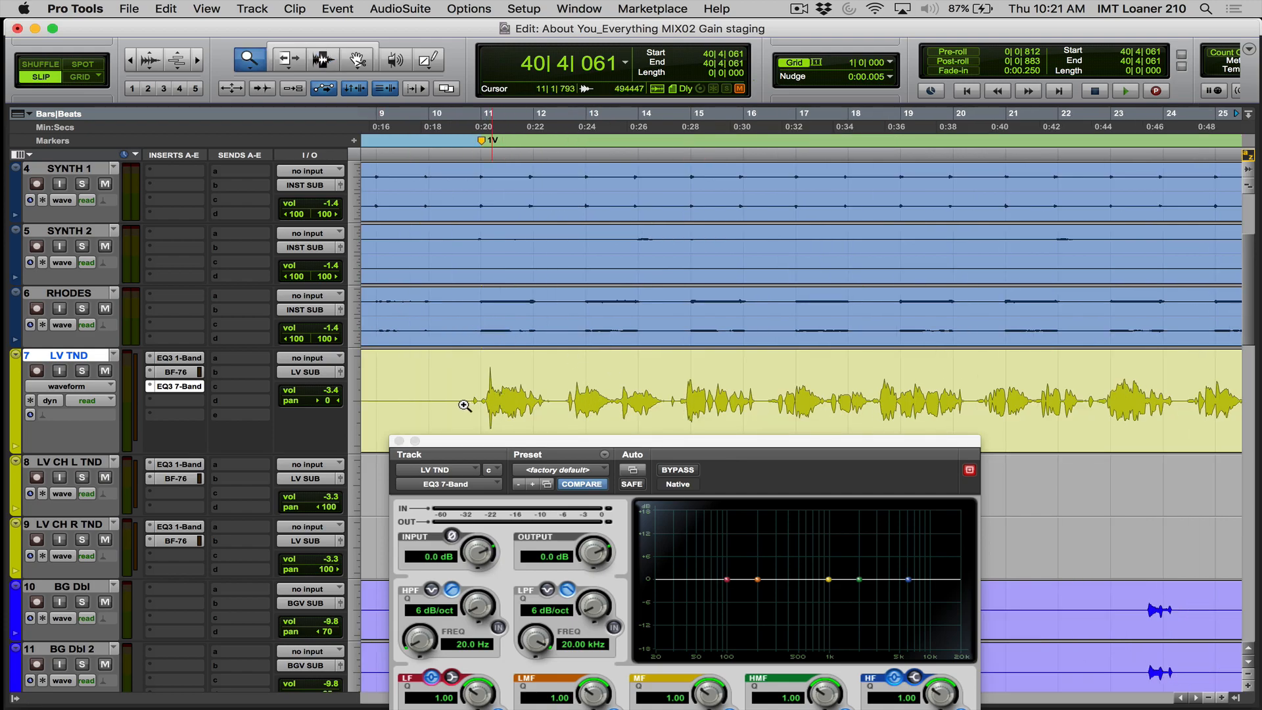
{"action": "key", "text": "F7"}
{"action": "left_click", "coordinate": [483, 403]}
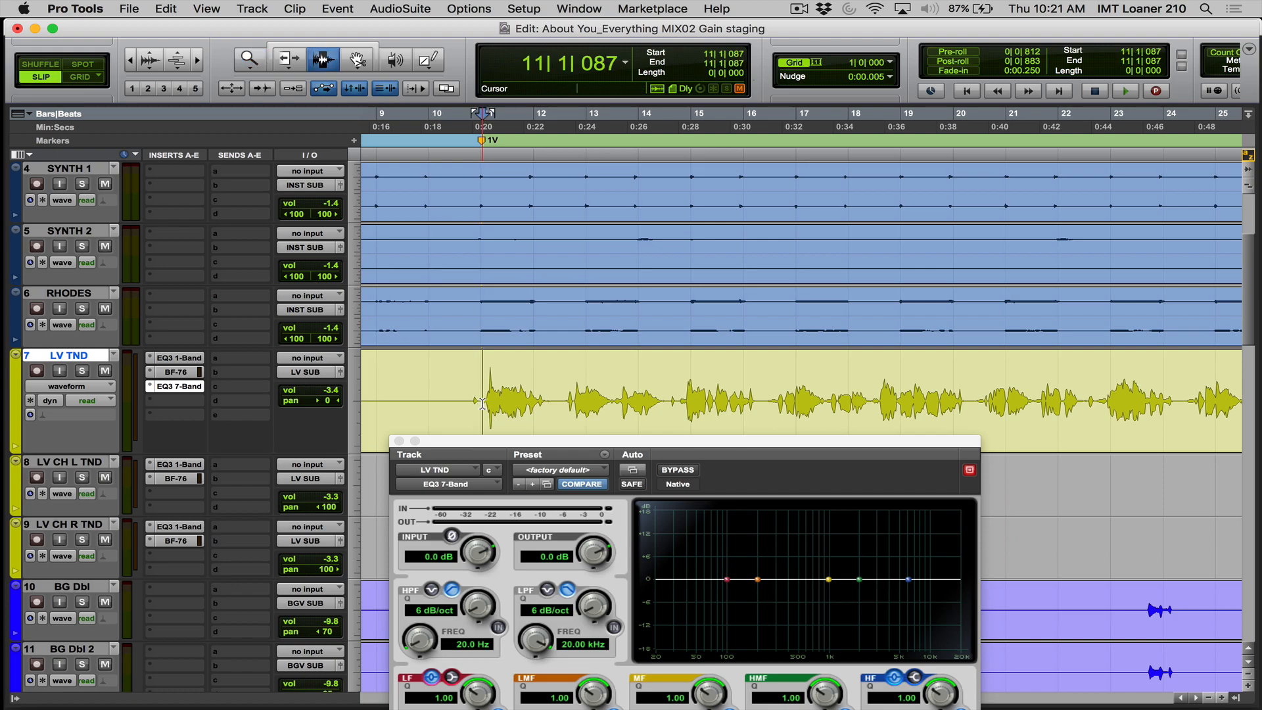
- Bring the full EQ3 7-Band window into view and play the opening of verse 1 with the EQ flat, then stop
{"action": "left_click_drag", "start_coordinate": [493, 446], "coordinate": [684, 300]}
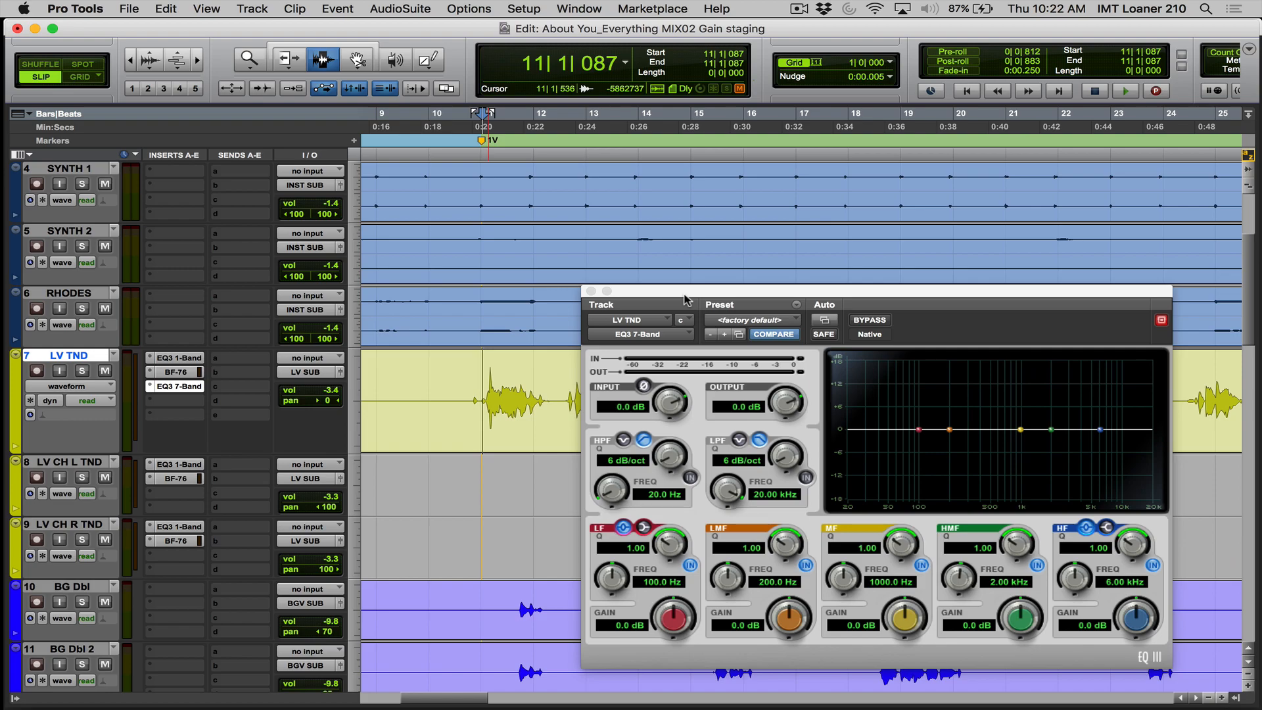
{"action": "key", "text": "space"}
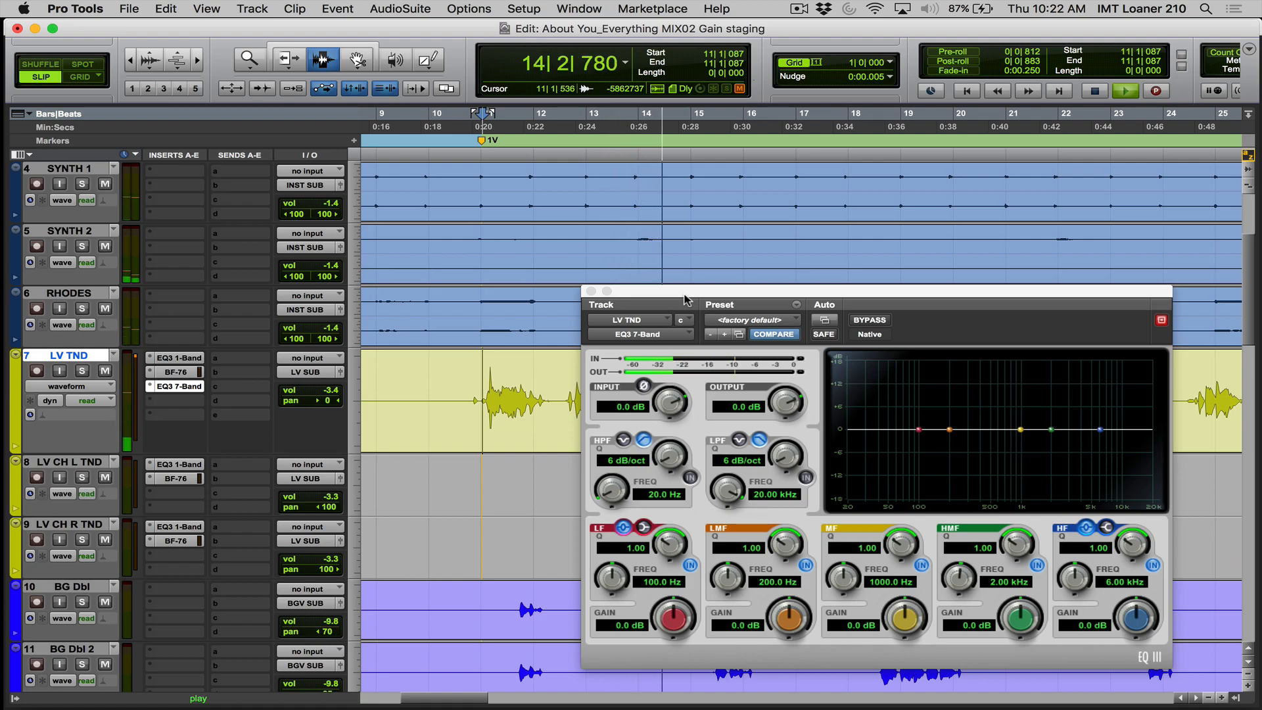
{"action": "key", "text": "space"}
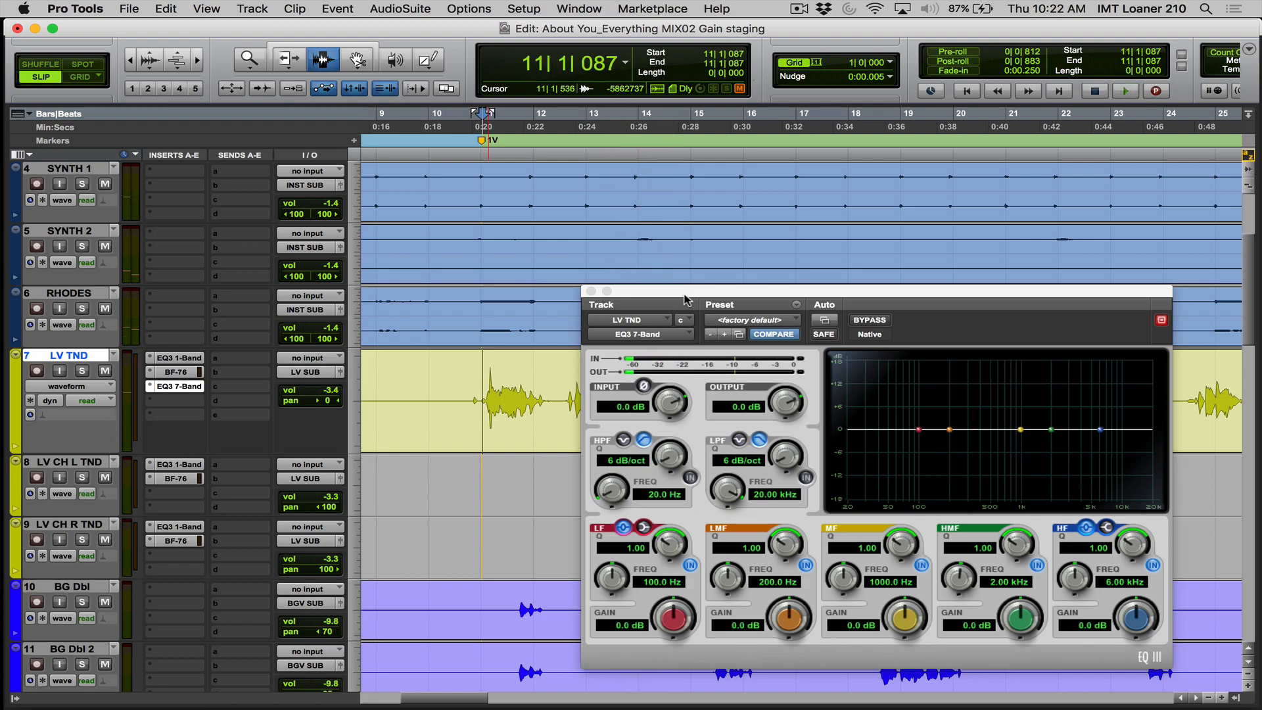
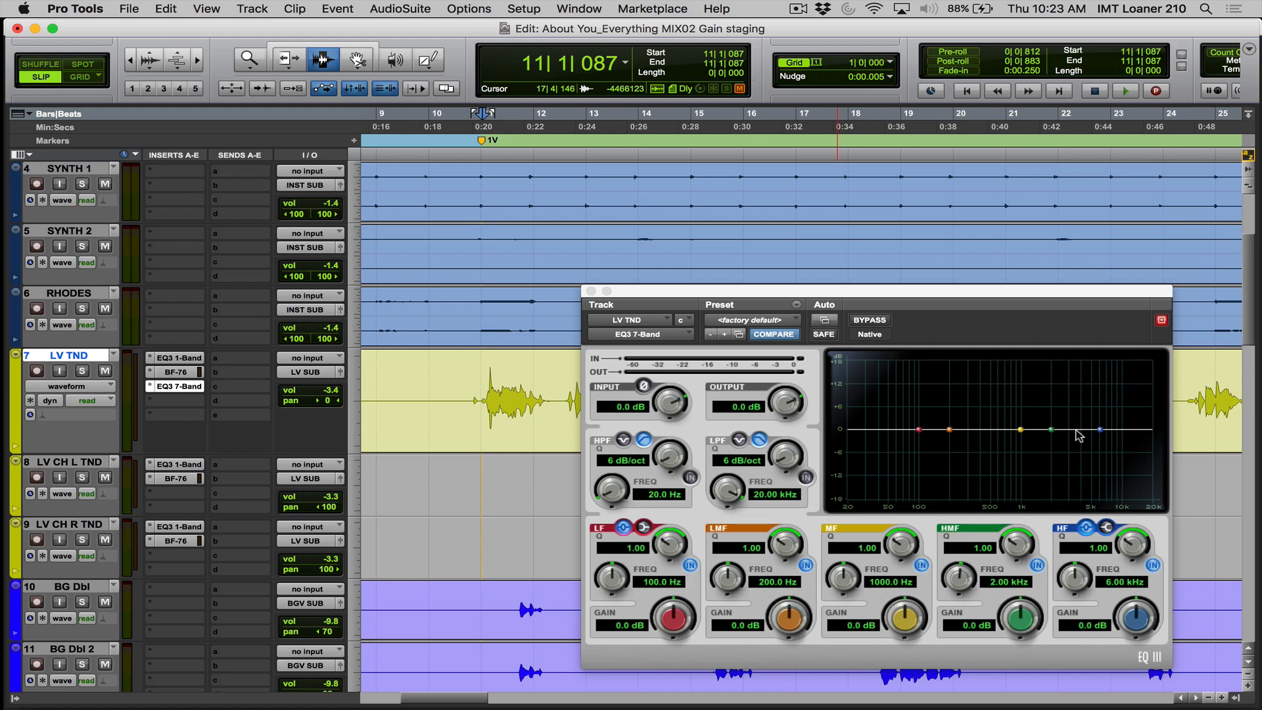
- Try a high-frequency peak boost of about 3.4 dB near 11.5 kHz on the HF band and reset the band
{"action": "left_click", "coordinate": [1106, 429]}
{"action": "left_click_drag", "start_coordinate": [1105, 428], "coordinate": [1128, 420]}
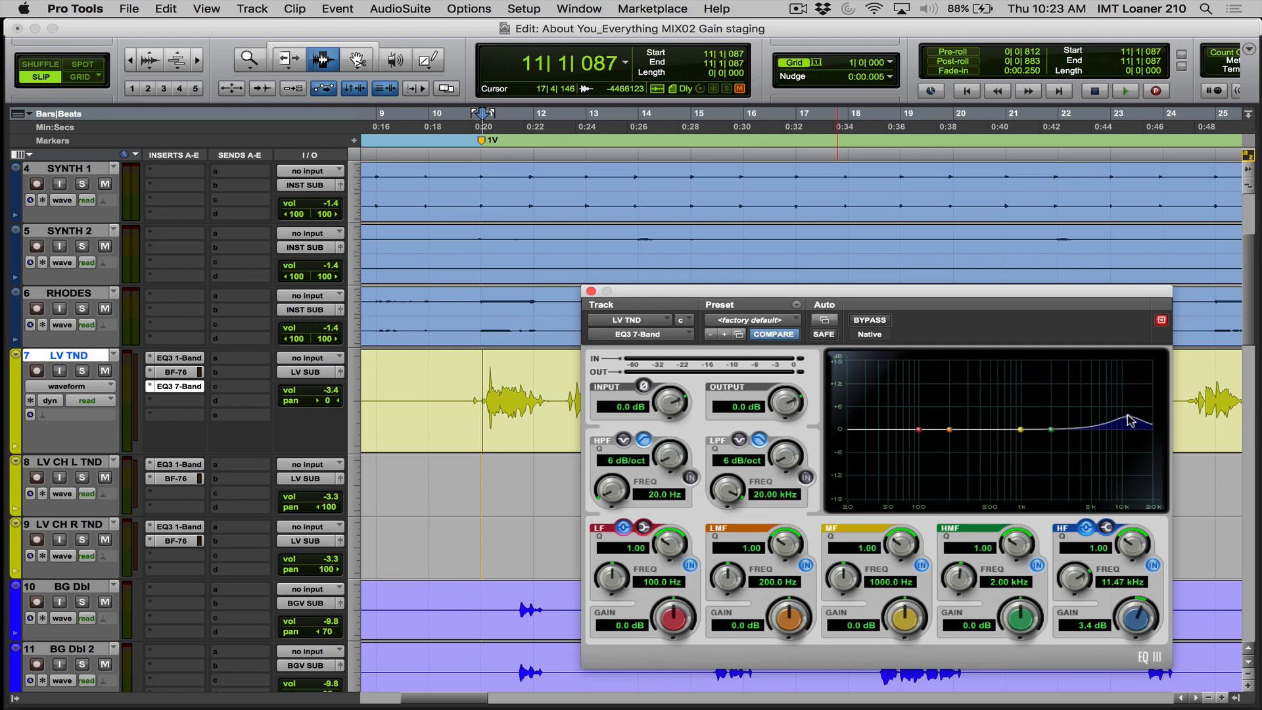
{"action": "left_click", "coordinate": [1128, 421], "text": "alt"}
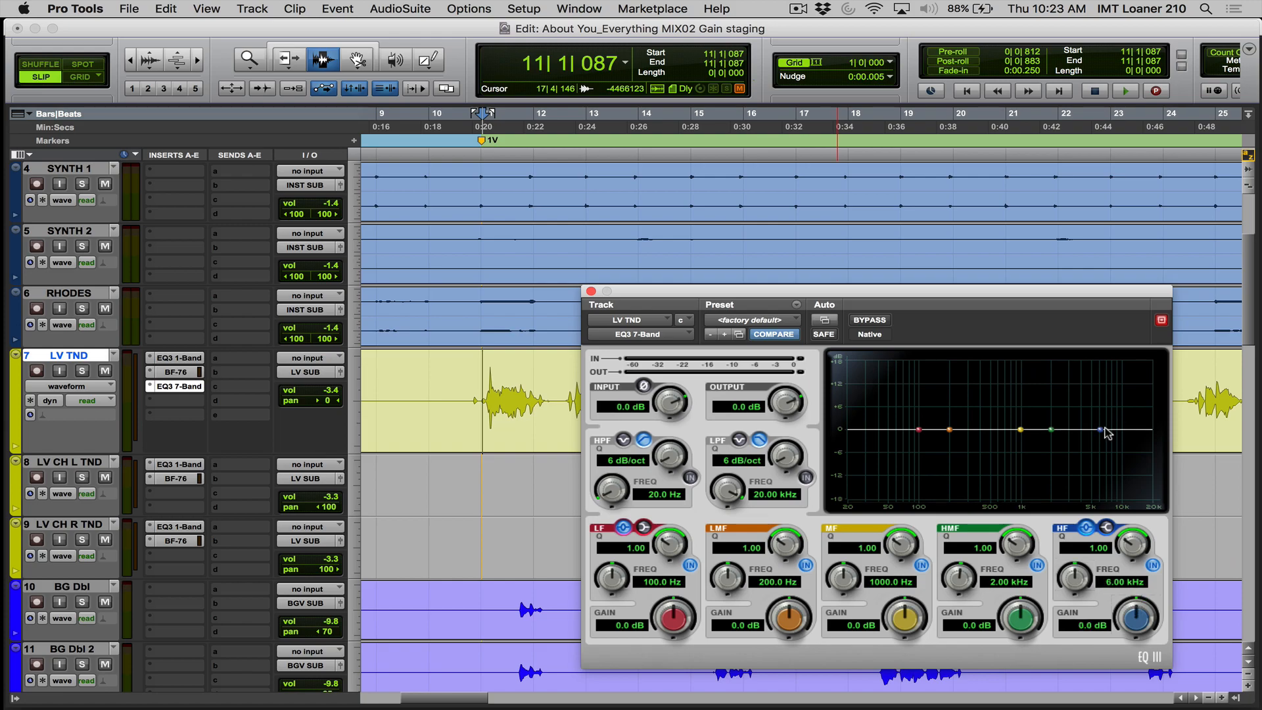
{"action": "left_click_drag", "start_coordinate": [1098, 432], "coordinate": [1125, 424]}
{"action": "left_click", "coordinate": [1125, 424], "text": "alt"}
- Try broad boosts of about 7.9 dB at 645 Hz on MF and 12.4 dB at 4.79 kHz on HMF, and reset both bands
{"action": "left_click_drag", "start_coordinate": [1021, 430], "coordinate": [1089, 385]}
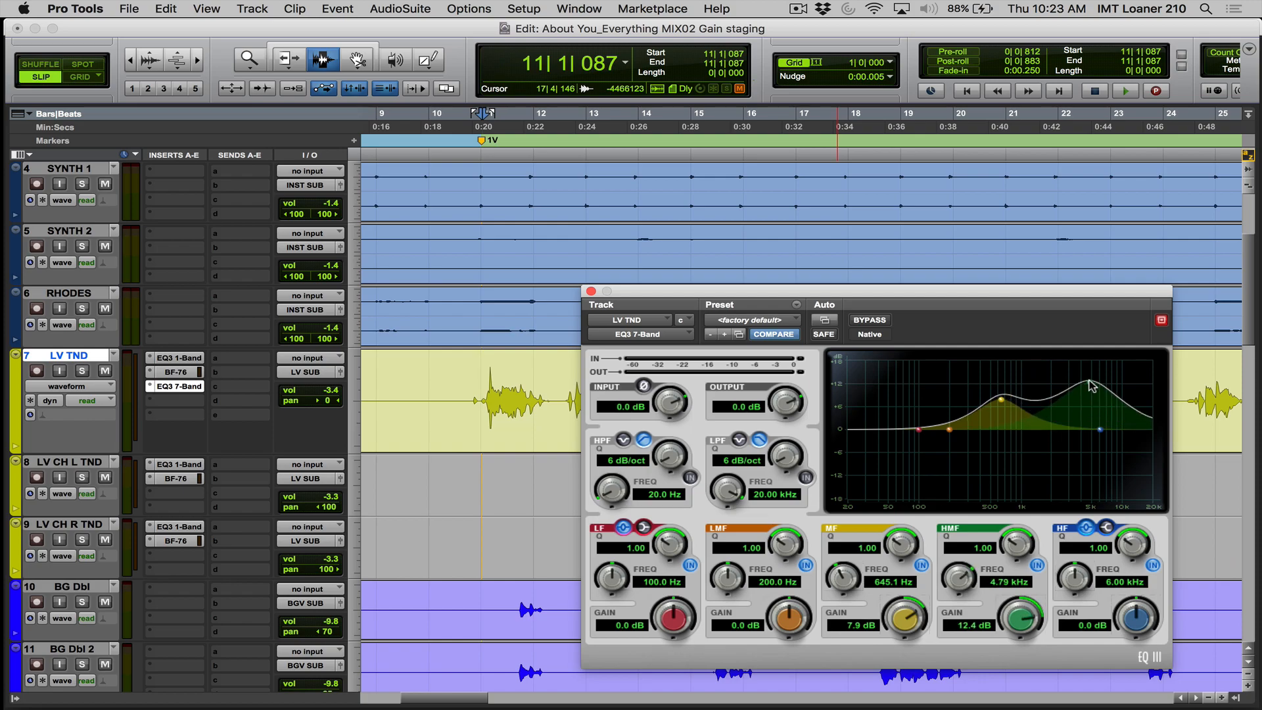
{"action": "left_click", "coordinate": [1089, 384], "text": "alt"}
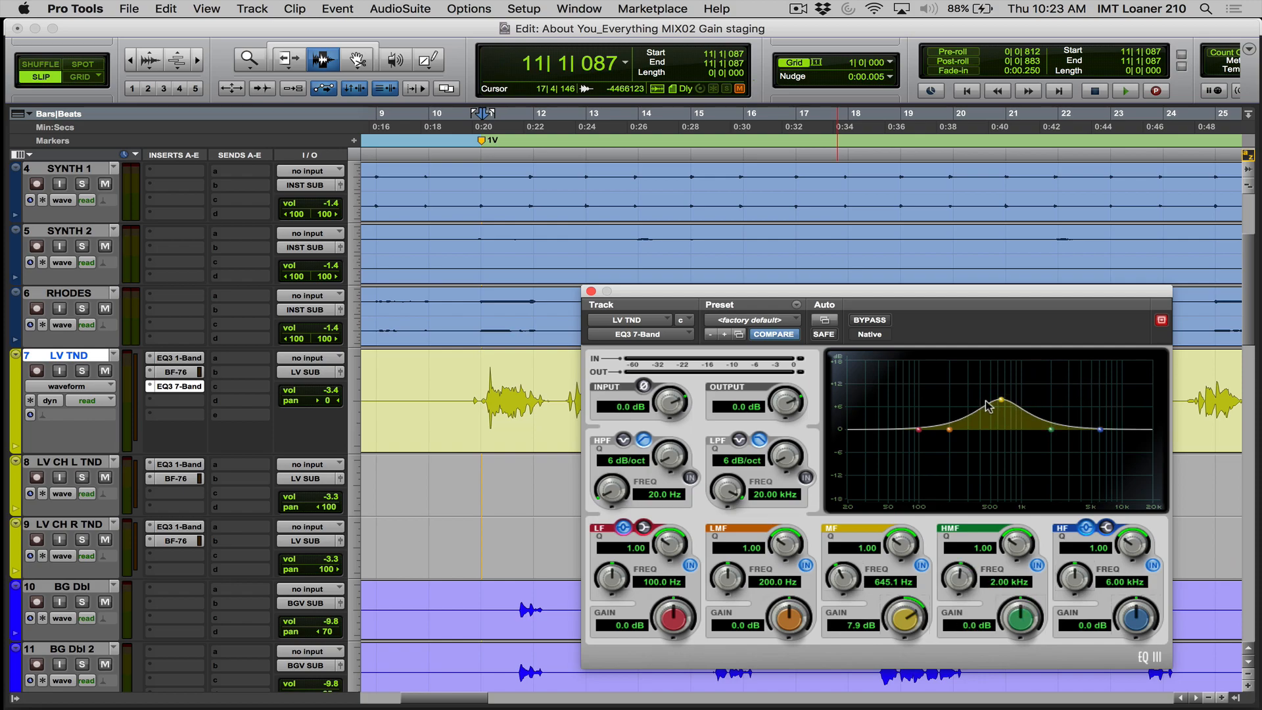
{"action": "left_click", "coordinate": [1001, 399], "text": "alt"}
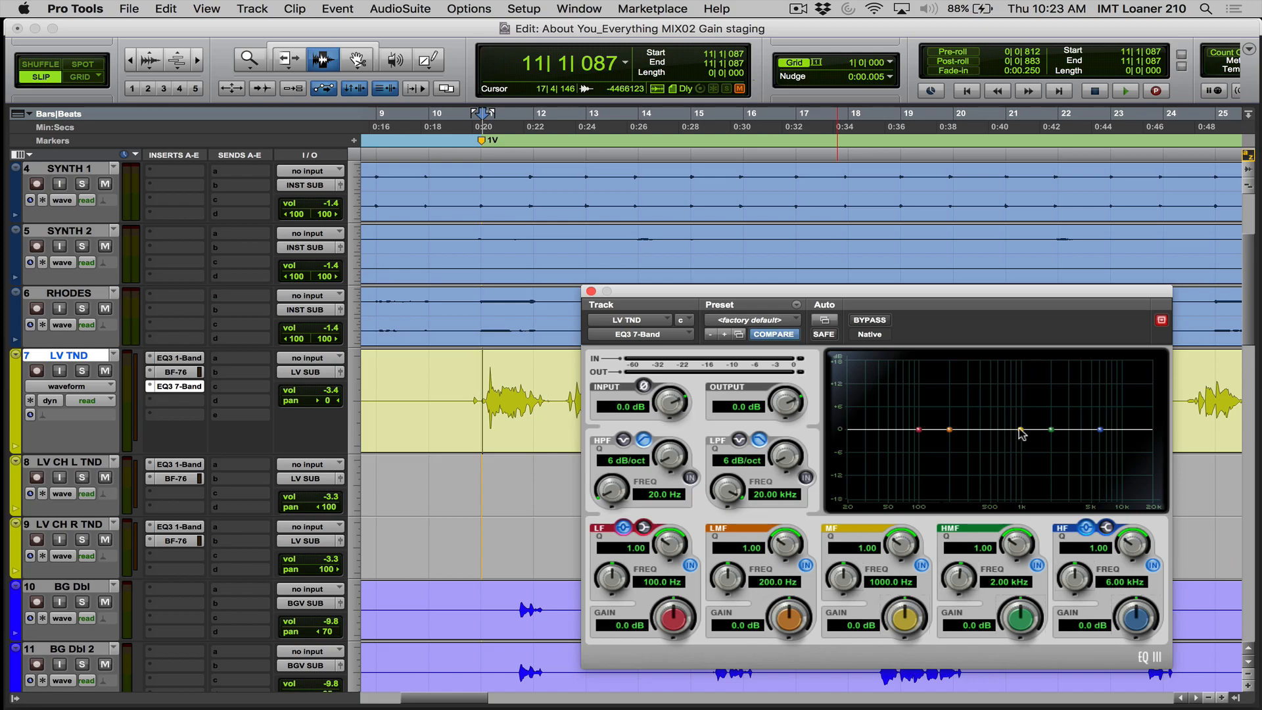
- Boost the HMF band about 6.7 dB around 2.54 kHz while listening to the verse, and narrow its Q to about 2.32
{"action": "left_click_drag", "start_coordinate": [1020, 430], "coordinate": [1008, 423]}
{"action": "left_click_drag", "start_coordinate": [1008, 423], "coordinate": [1064, 419]}
{"action": "key", "text": "space"}
{"action": "mouse_move", "coordinate": [1065, 421]}
{"action": "left_mouse_down"}
{"action": "mouse_move", "coordinate": [1074, 399]}
{"action": "mouse_move", "coordinate": [1061, 420]}
{"action": "mouse_move", "coordinate": [1063, 408]}
{"action": "left_mouse_up"}
{"action": "key", "text": "space"}
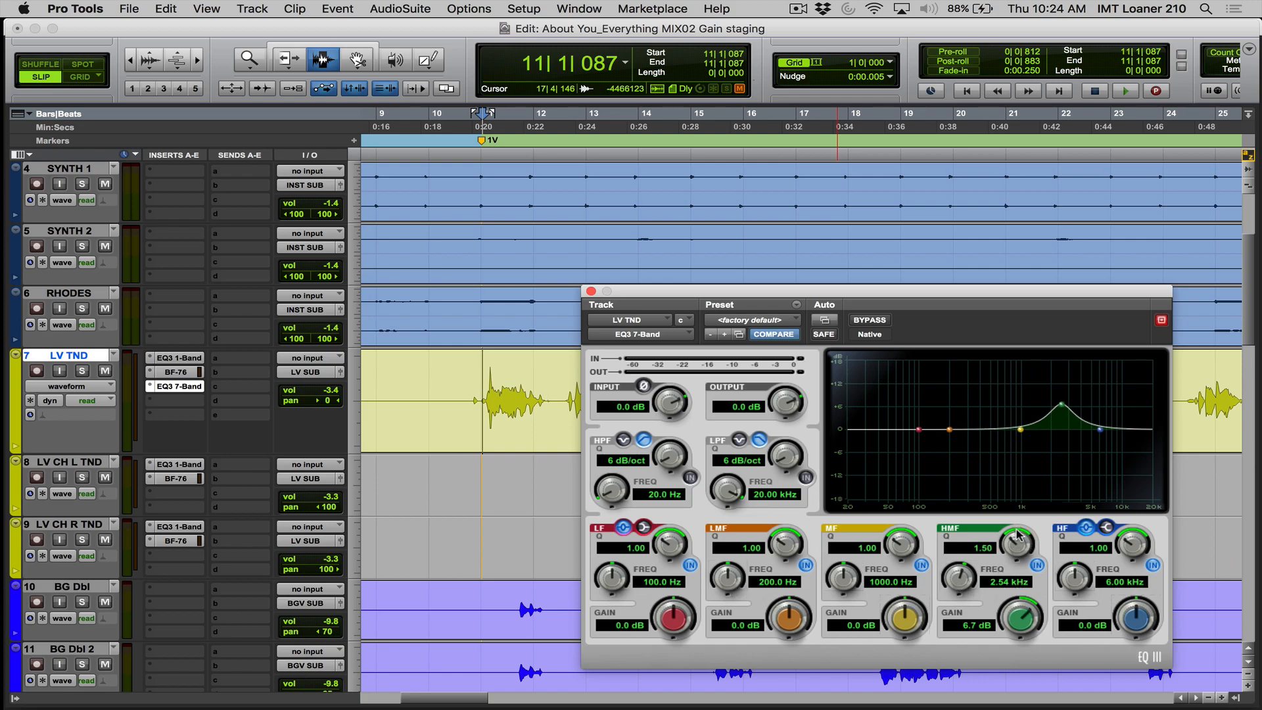
{"action": "mouse_move", "coordinate": [1015, 547]}
{"action": "left_mouse_down"}
{"action": "mouse_move", "coordinate": [1021, 530]}
{"action": "mouse_move", "coordinate": [1011, 550]}
{"action": "left_mouse_up"}
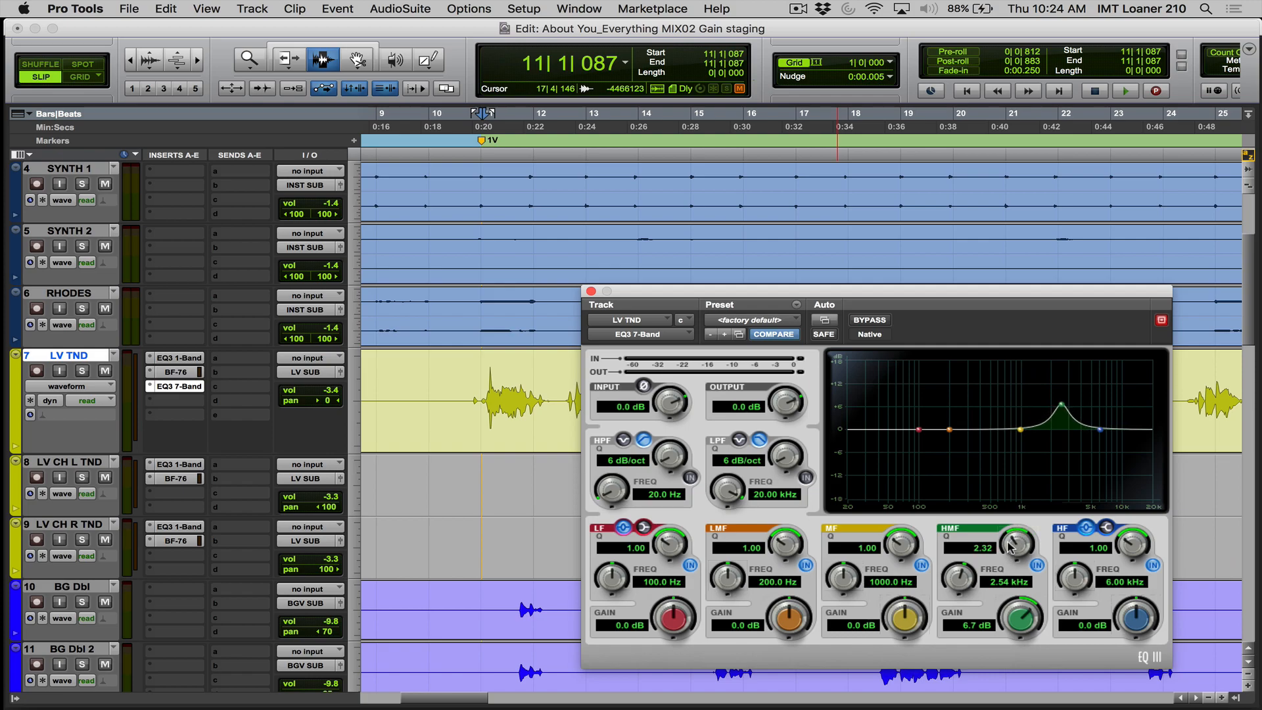
- Narrow the HMF boost to a Q of about 3.87 and position it at about 2.59 kHz with 6.3 dB gain
{"action": "mouse_move", "coordinate": [1062, 409]}
{"action": "left_mouse_down"}
{"action": "mouse_move", "coordinate": [1059, 394]}
{"action": "mouse_move", "coordinate": [1062, 424]}
{"action": "left_mouse_up"}
{"action": "left_click", "coordinate": [1059, 403], "text": "shift"}
{"action": "left_click", "coordinate": [1061, 453], "text": "shift"}
{"action": "left_click_drag", "start_coordinate": [1061, 404], "coordinate": [1062, 404]}
{"action": "left_click_drag", "start_coordinate": [1062, 407], "coordinate": [1061, 409]}
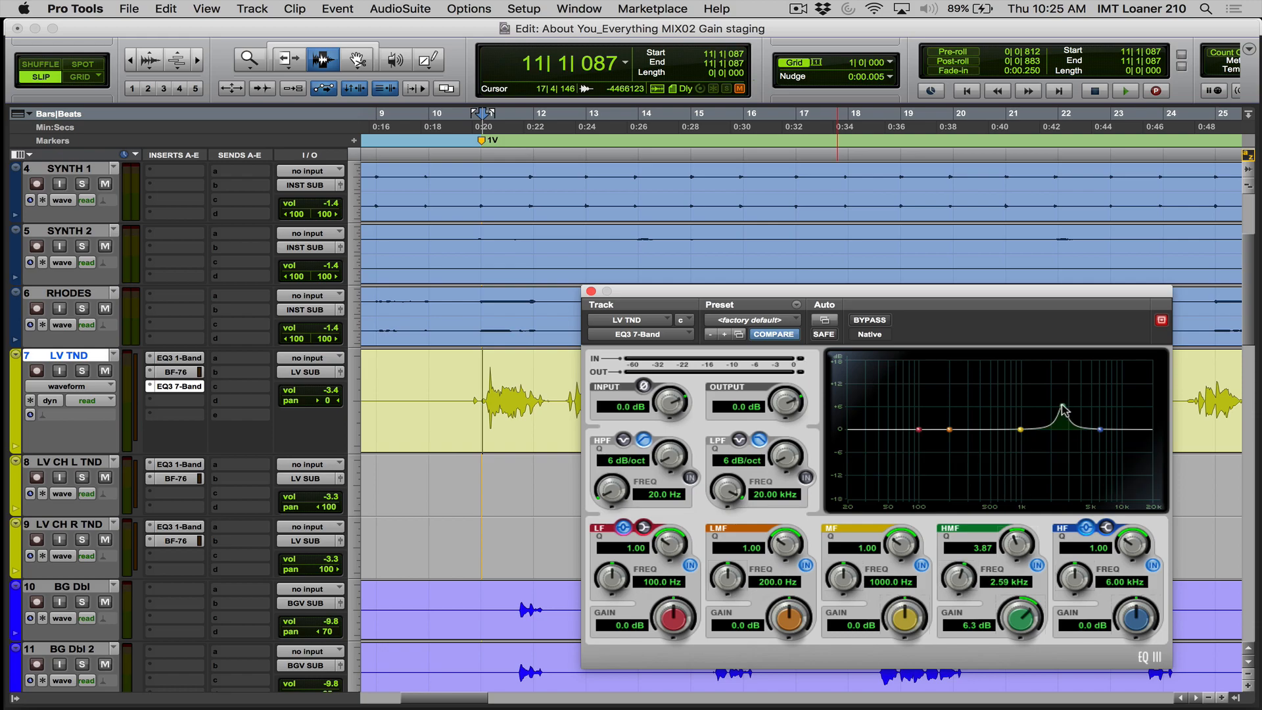
- Solo LV TND and sweep the HMF boost during playback to about 2.21 kHz at 5.7 dB, then stop
{"action": "key", "text": "shift+s"}
{"action": "key", "text": "space"}
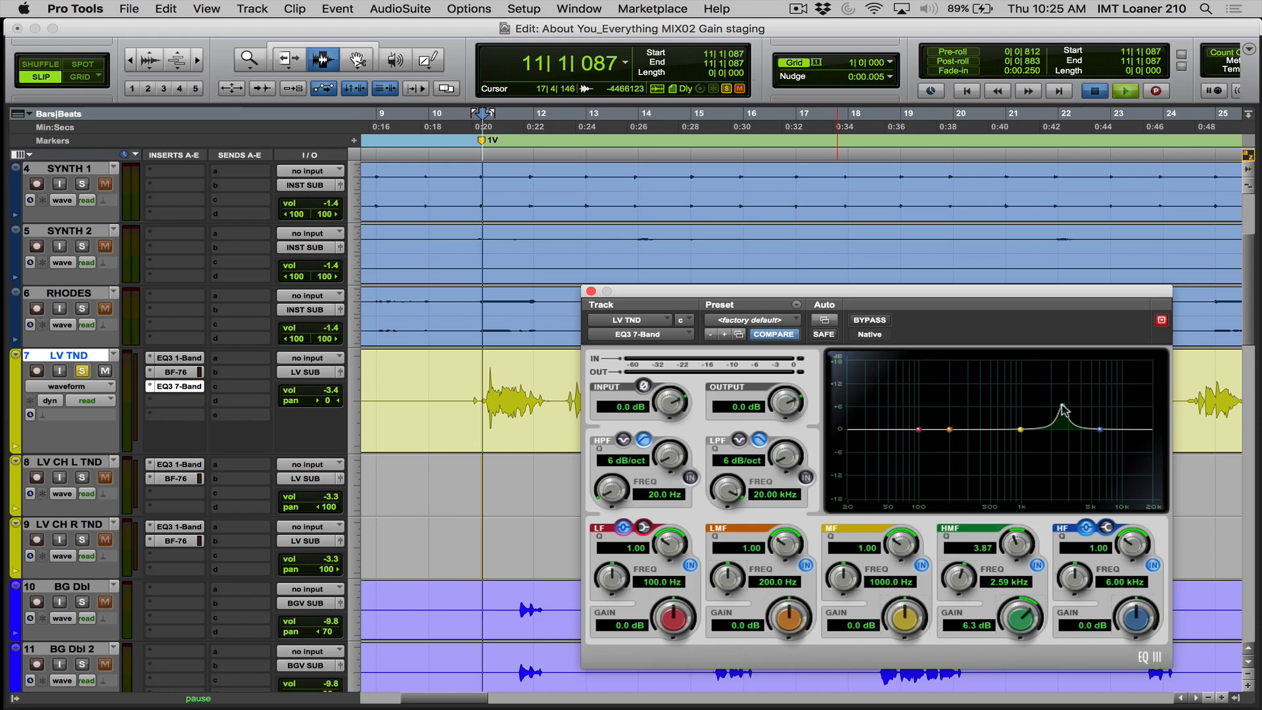
{"action": "mouse_move", "coordinate": [1062, 406]}
{"action": "left_mouse_down"}
{"action": "mouse_move", "coordinate": [1034, 412]}
{"action": "mouse_move", "coordinate": [1056, 412]}
{"action": "left_mouse_up"}
{"action": "key", "text": "space"}
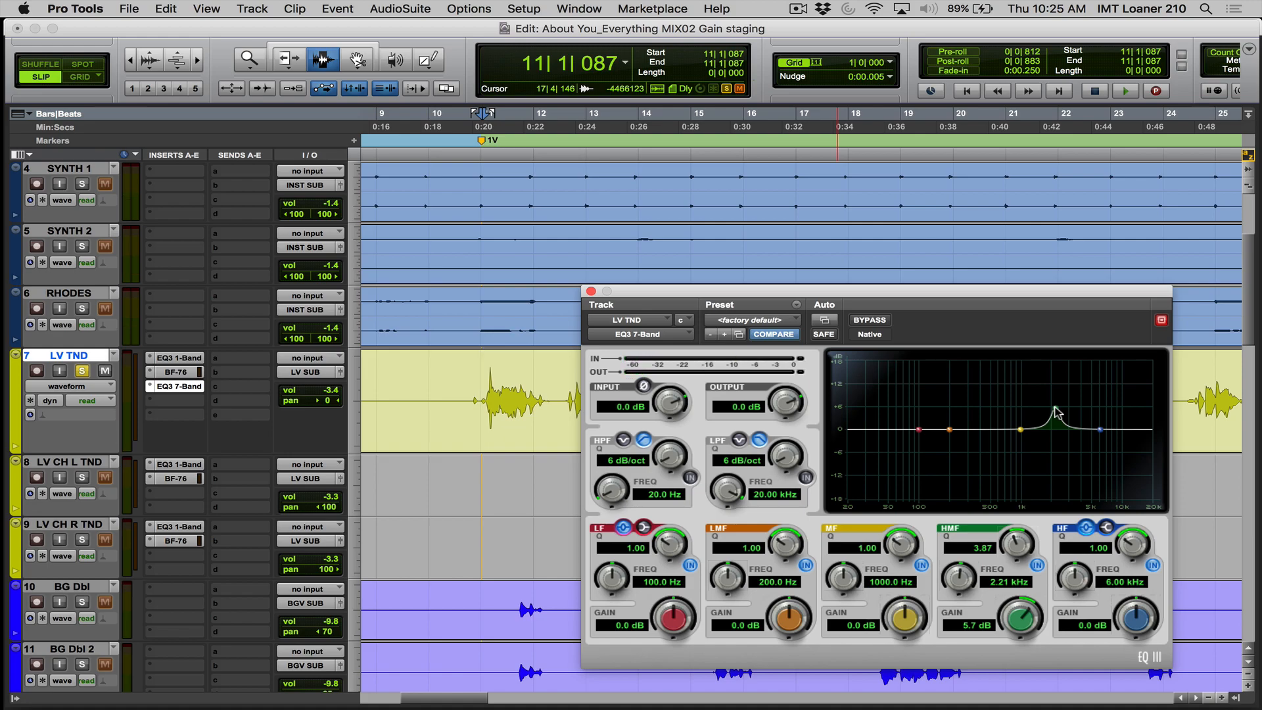
- Audition the HMF band in isolation, unsolo LV TND, and play the start of verse 1 in the full mix
{"action": "left_click_drag", "start_coordinate": [1055, 412], "coordinate": [1056, 412]}
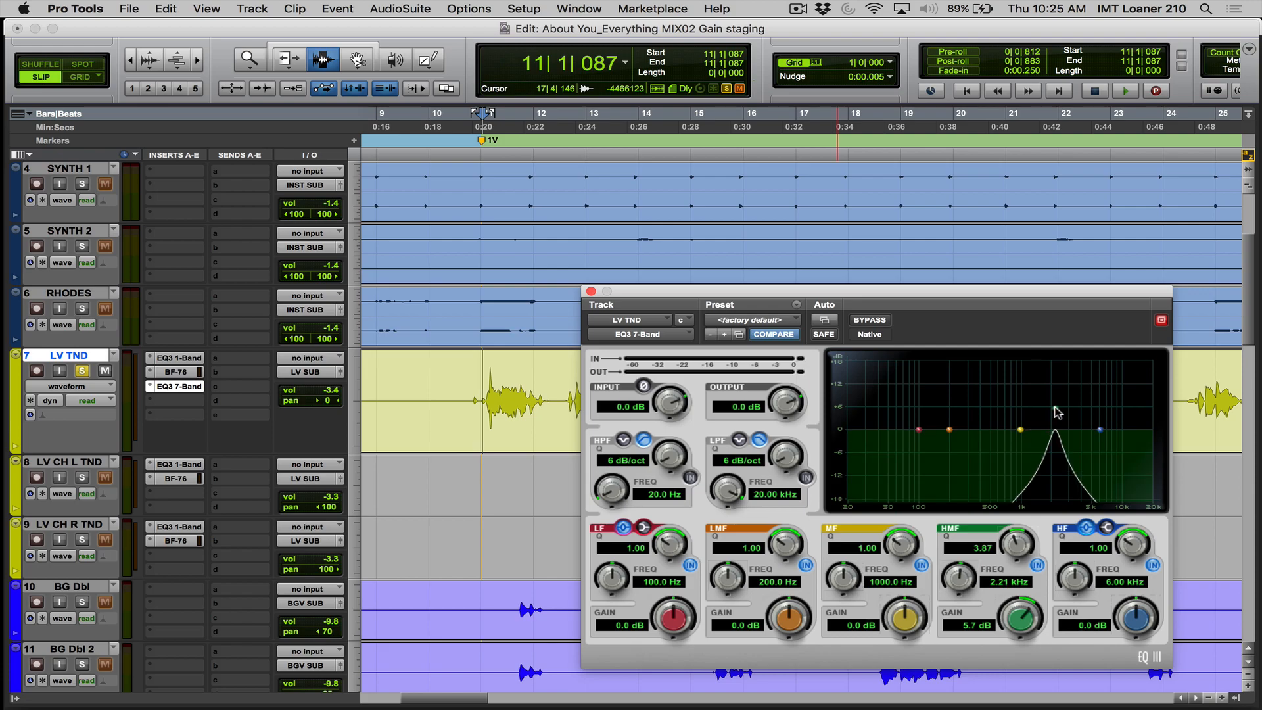
{"action": "left_click_drag", "start_coordinate": [1055, 412], "coordinate": [1055, 412]}
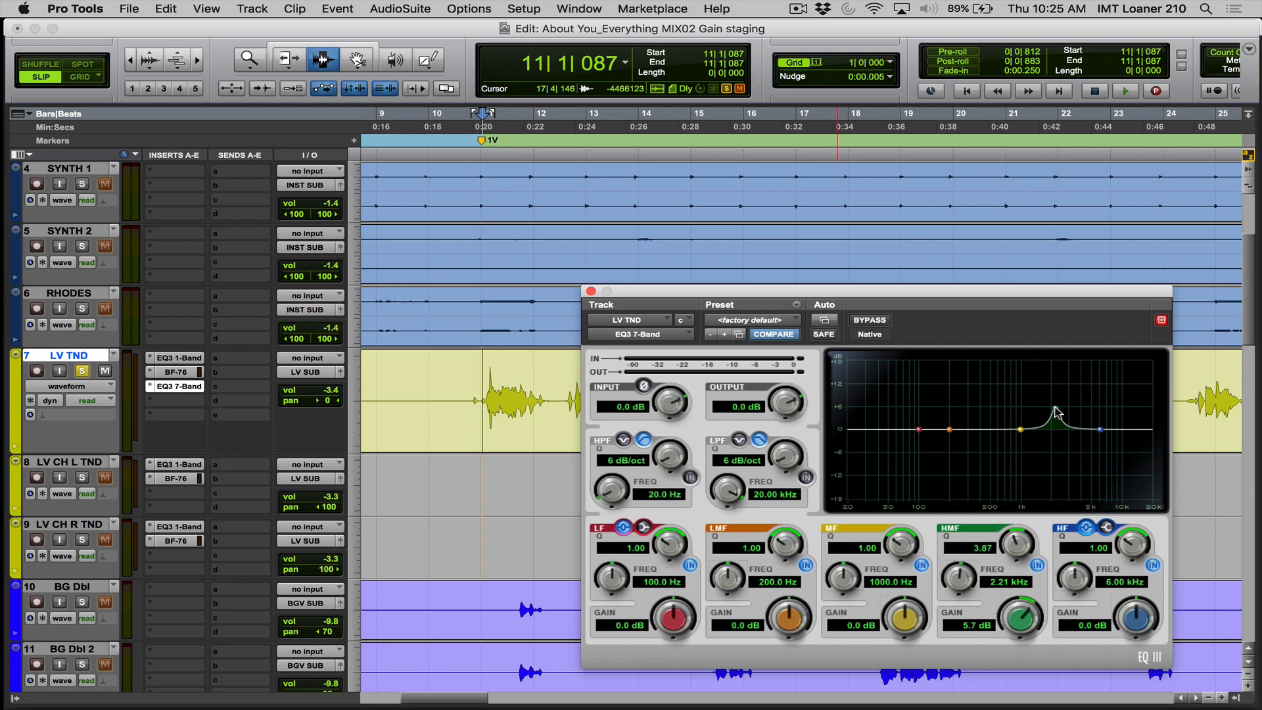
{"action": "key", "text": "space"}
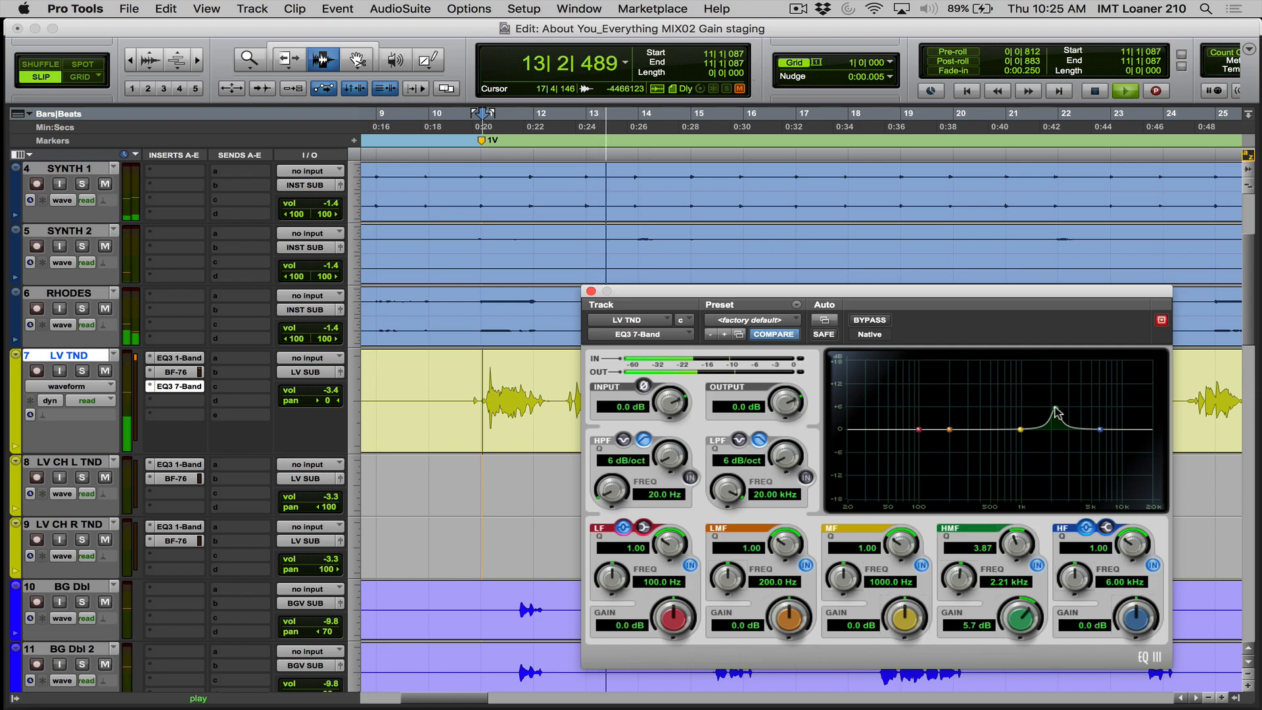
{"action": "key", "text": "space"}
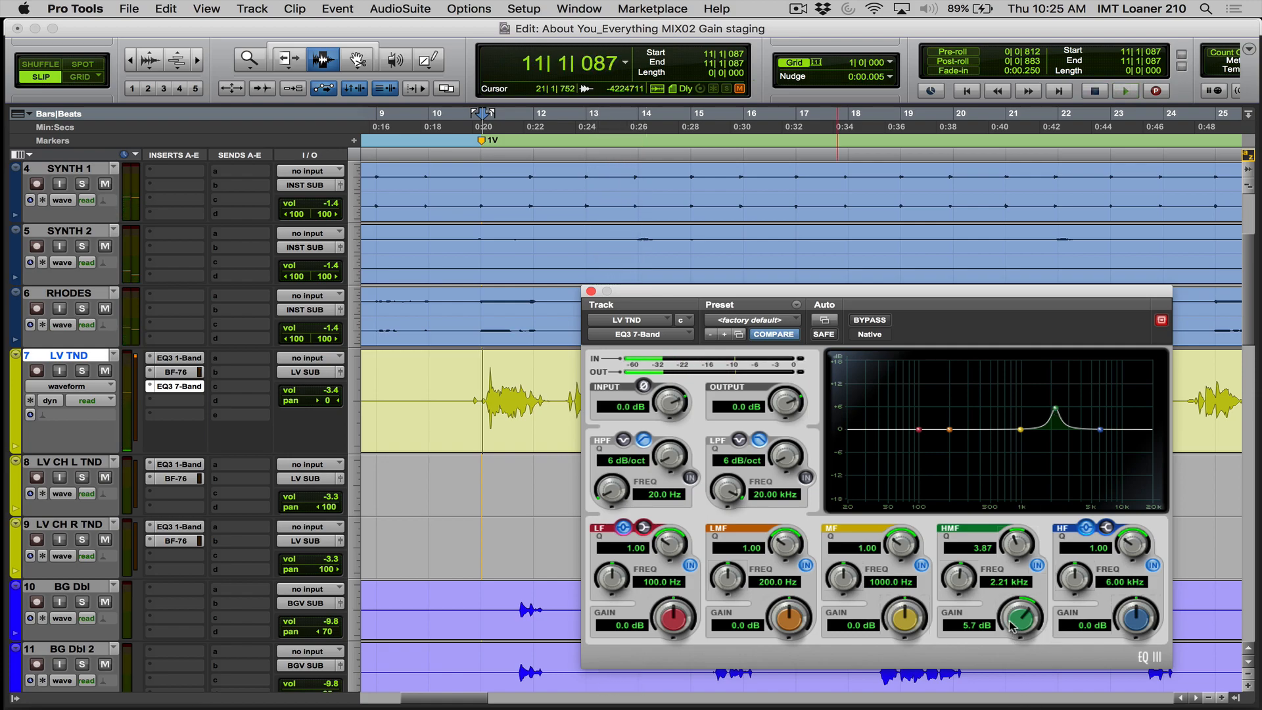
- Set the HMF gain to 3 dB and listen to the first phrase of verse 1
{"action": "left_click", "coordinate": [966, 627]}
{"action": "key", "text": "Return"}
{"action": "key", "text": "space"}
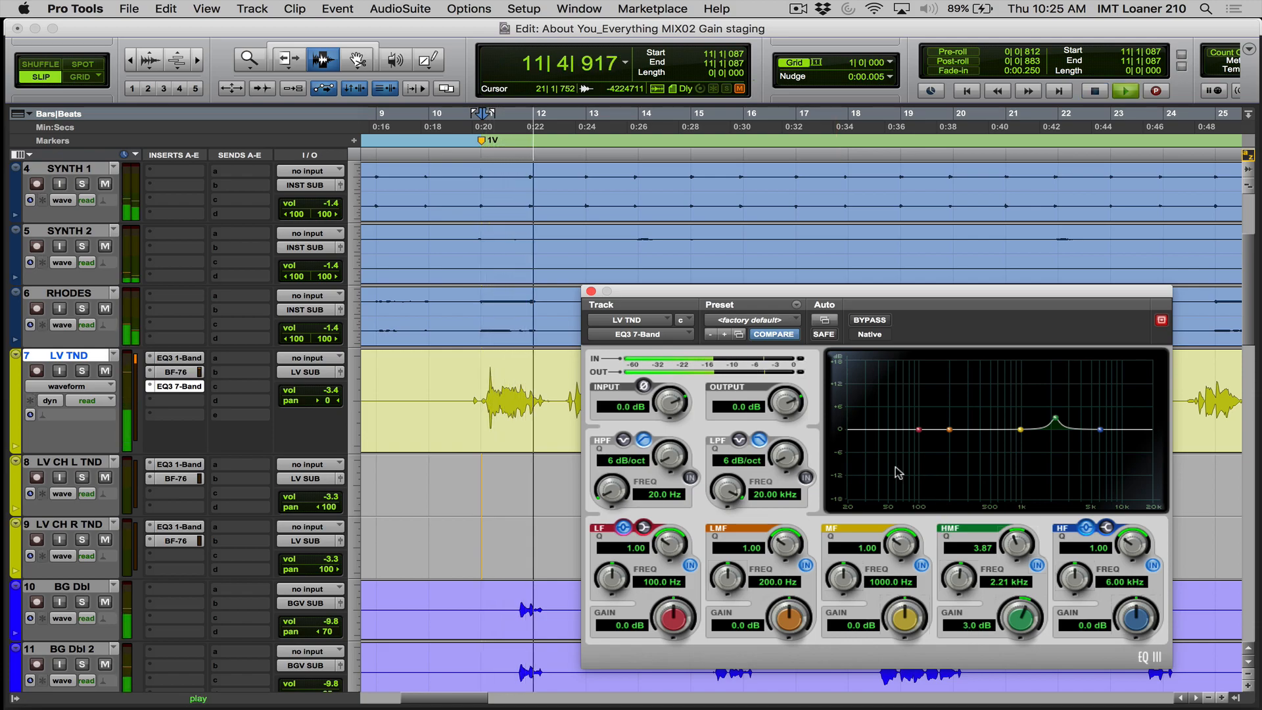
{"action": "key", "text": "space"}
- Compare the first phrase with the EQ3 7-Band bypassed and re-enabled
{"action": "left_click", "coordinate": [870, 320]}
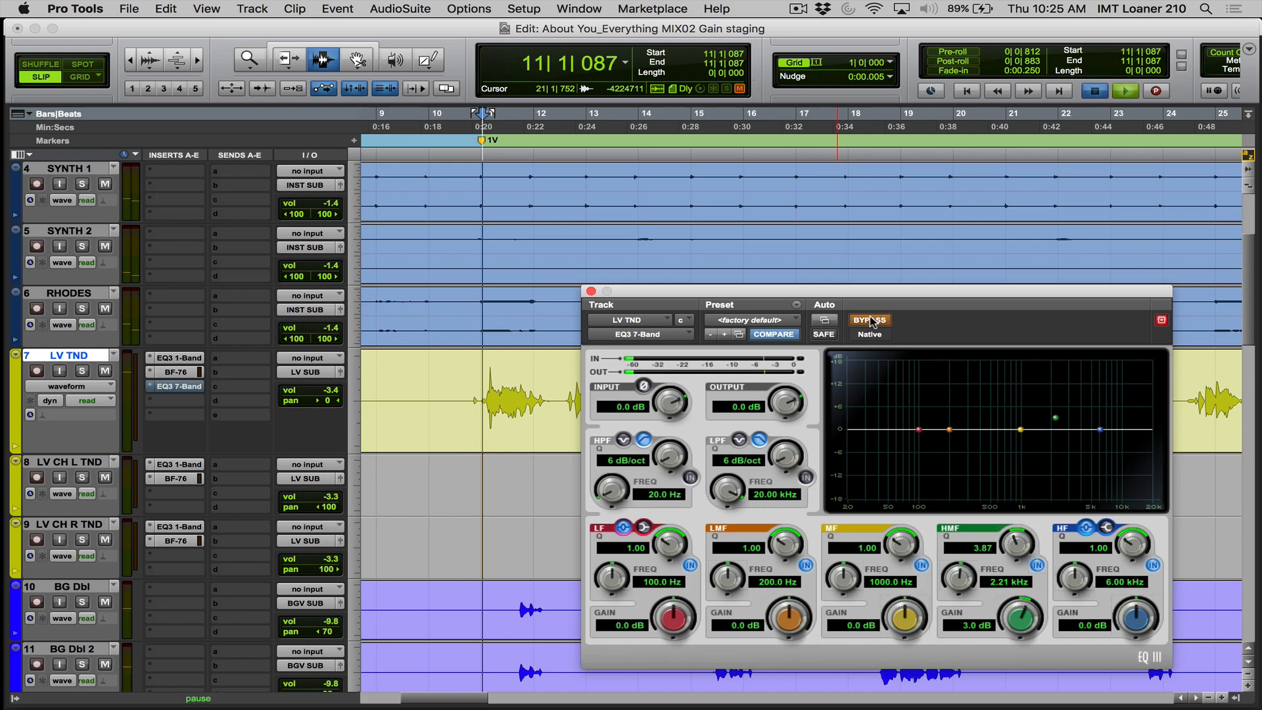
{"action": "key", "text": "space"}
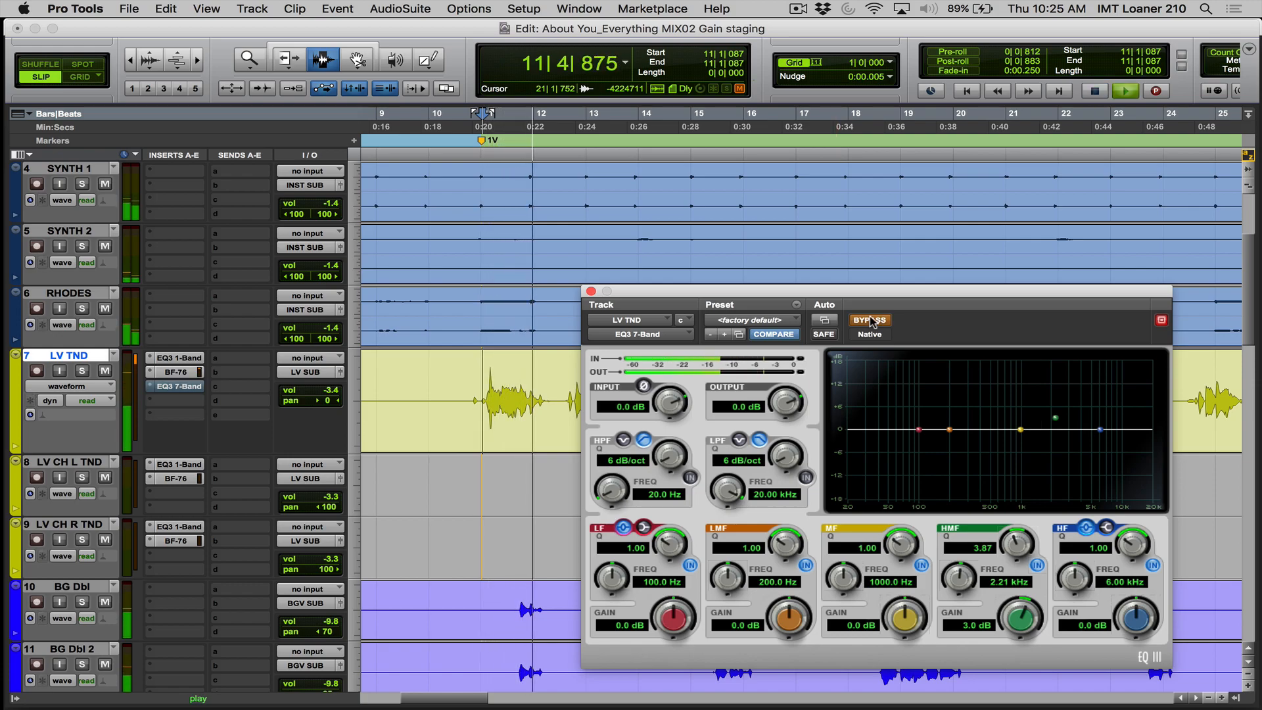
{"action": "key", "text": "space"}
{"action": "left_click", "coordinate": [871, 321]}
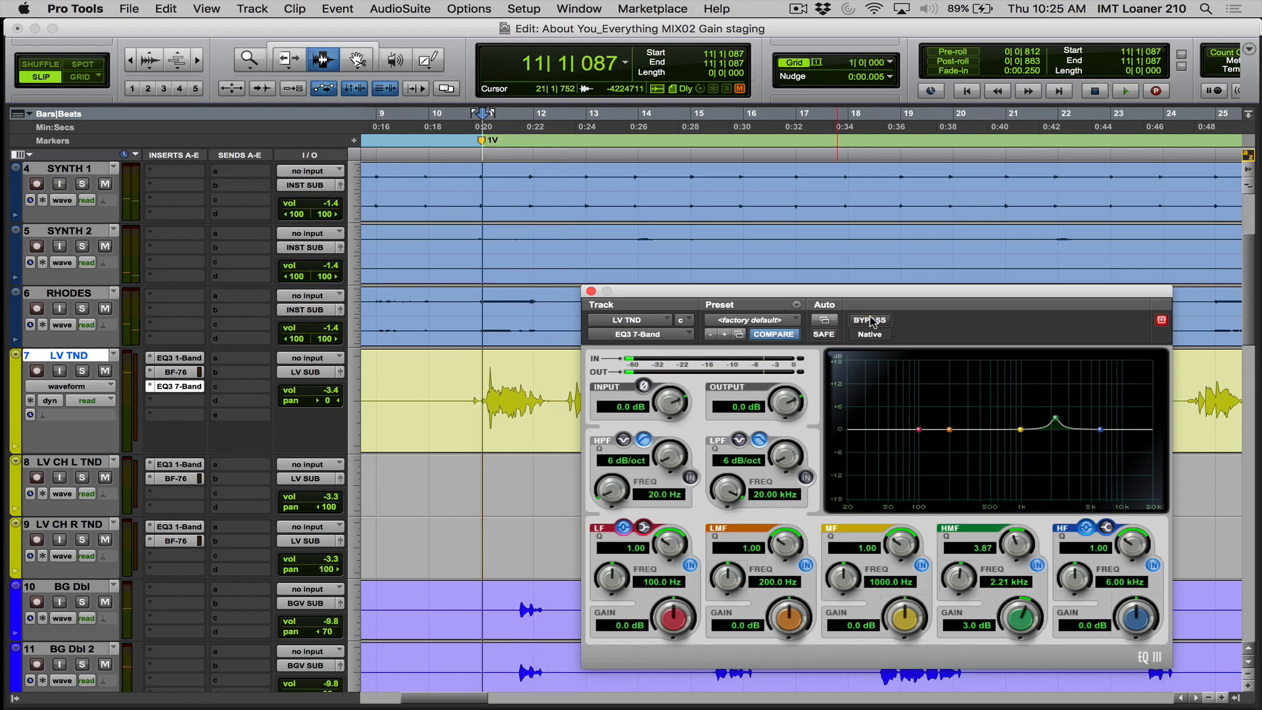
{"action": "key", "text": "space"}
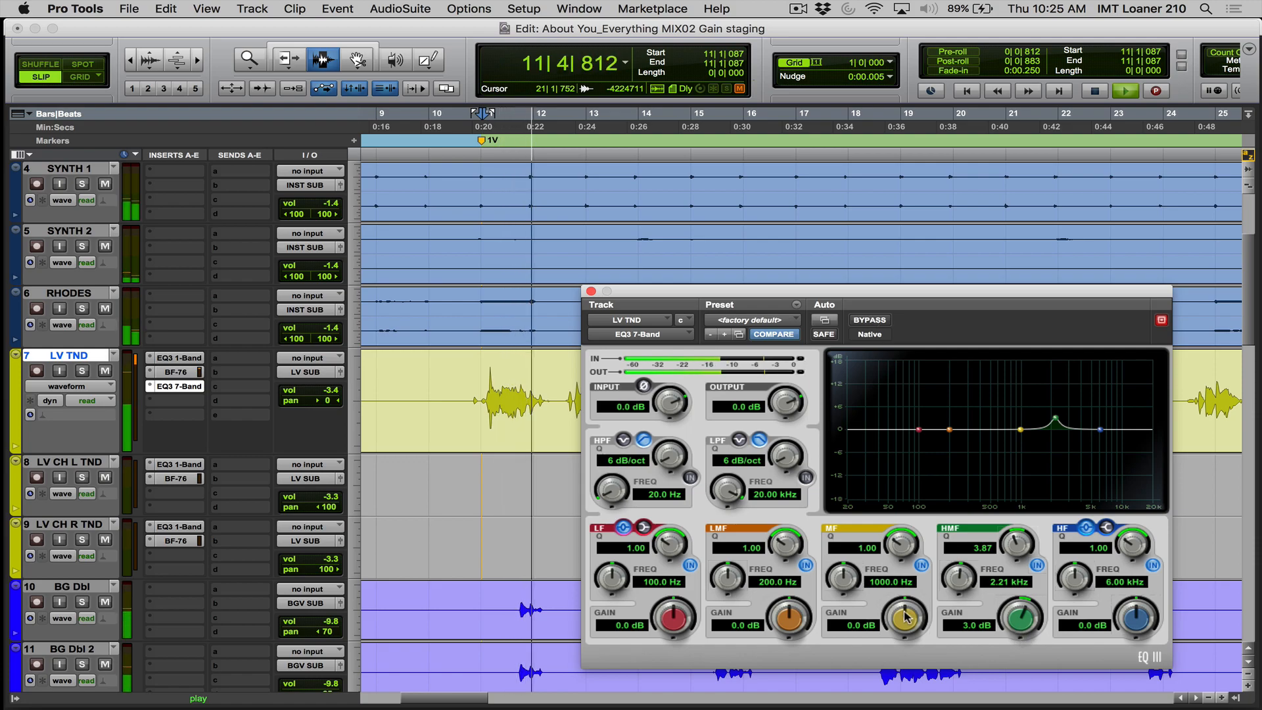
{"action": "key", "text": "space"}
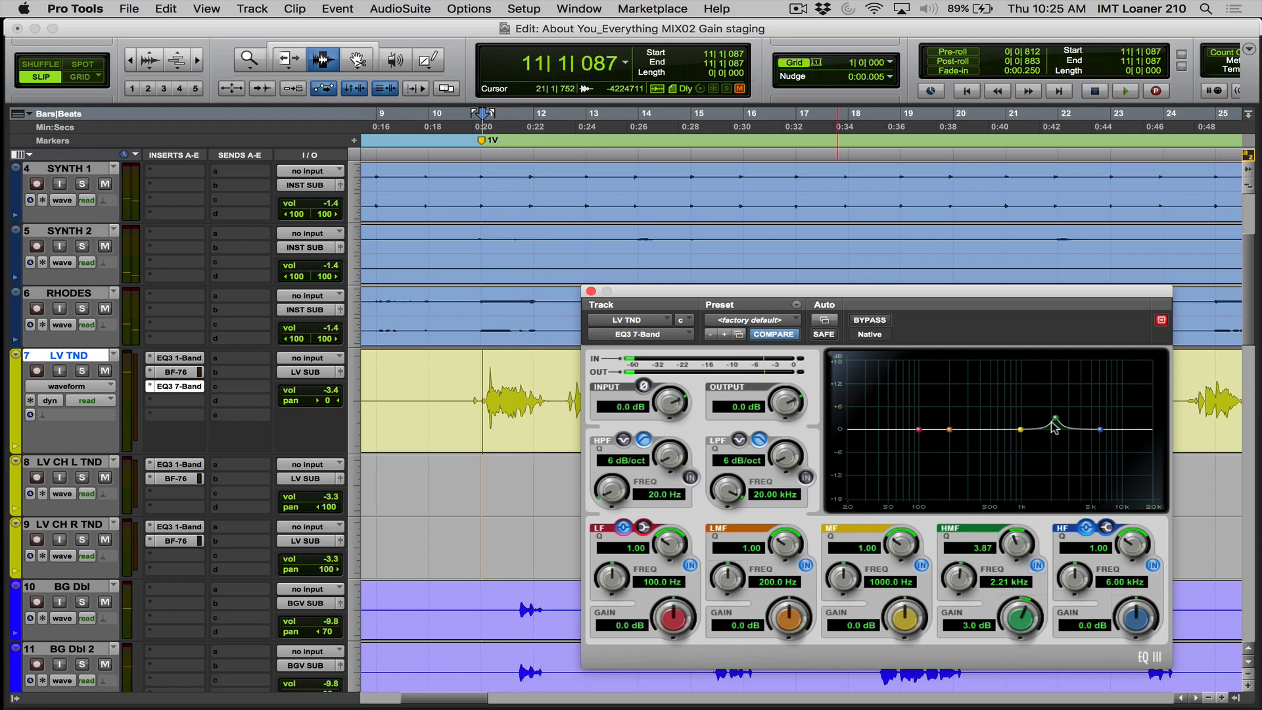
- Widen the HMF band to a Q of about 1.26 and compare it against the bypassed EQ during playback
{"action": "left_click_drag", "start_coordinate": [1056, 421], "coordinate": [1055, 391]}
{"action": "key", "text": "space"}
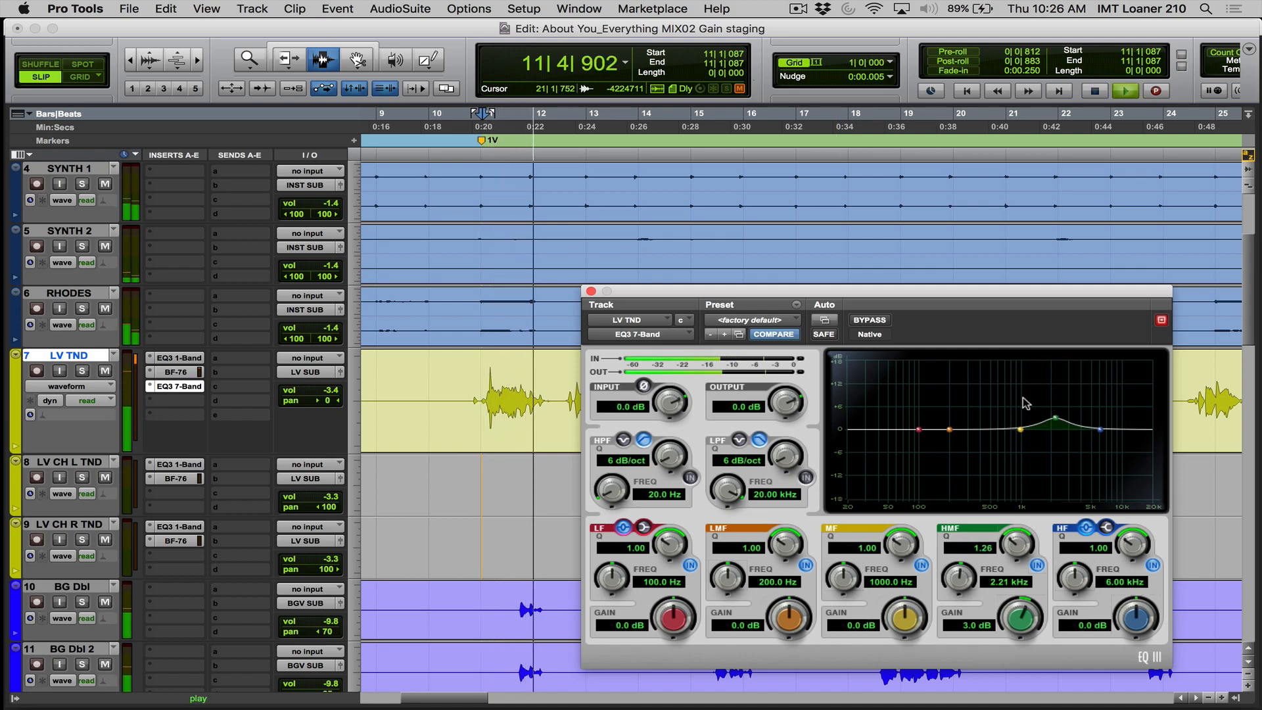
{"action": "left_click", "coordinate": [870, 320]}
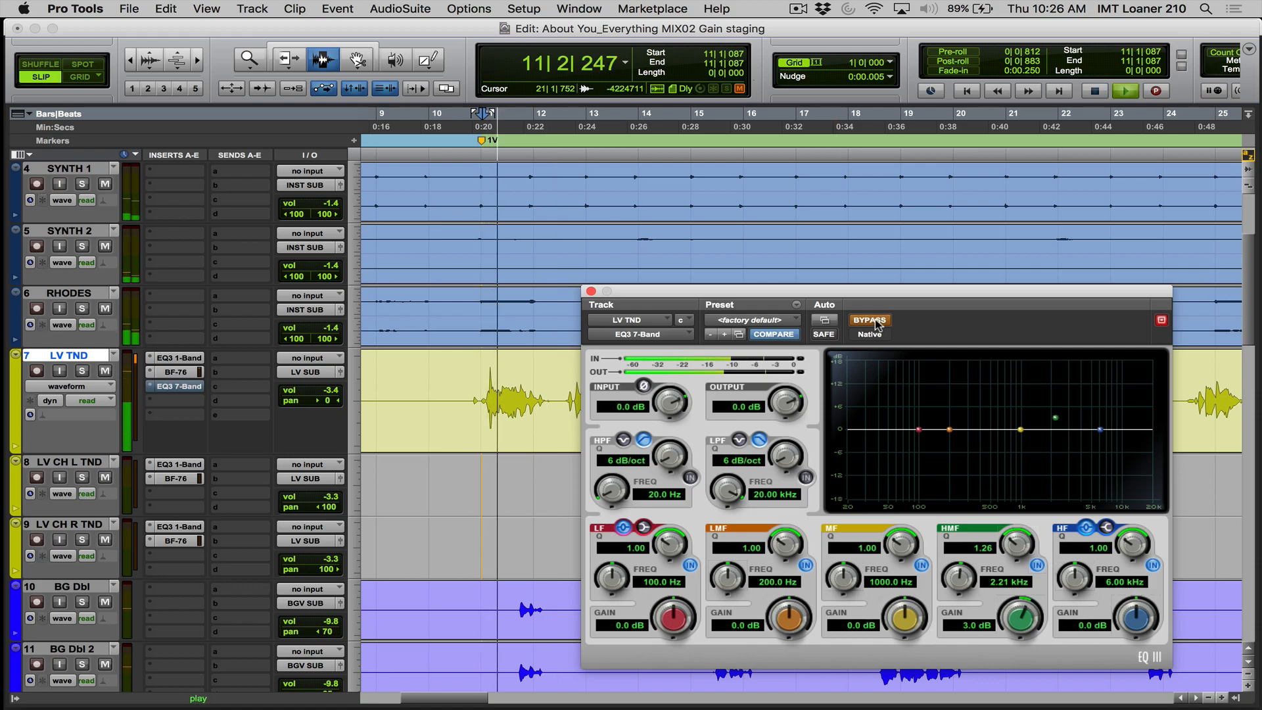
{"action": "key", "text": "space"}
{"action": "left_click", "coordinate": [871, 320]}
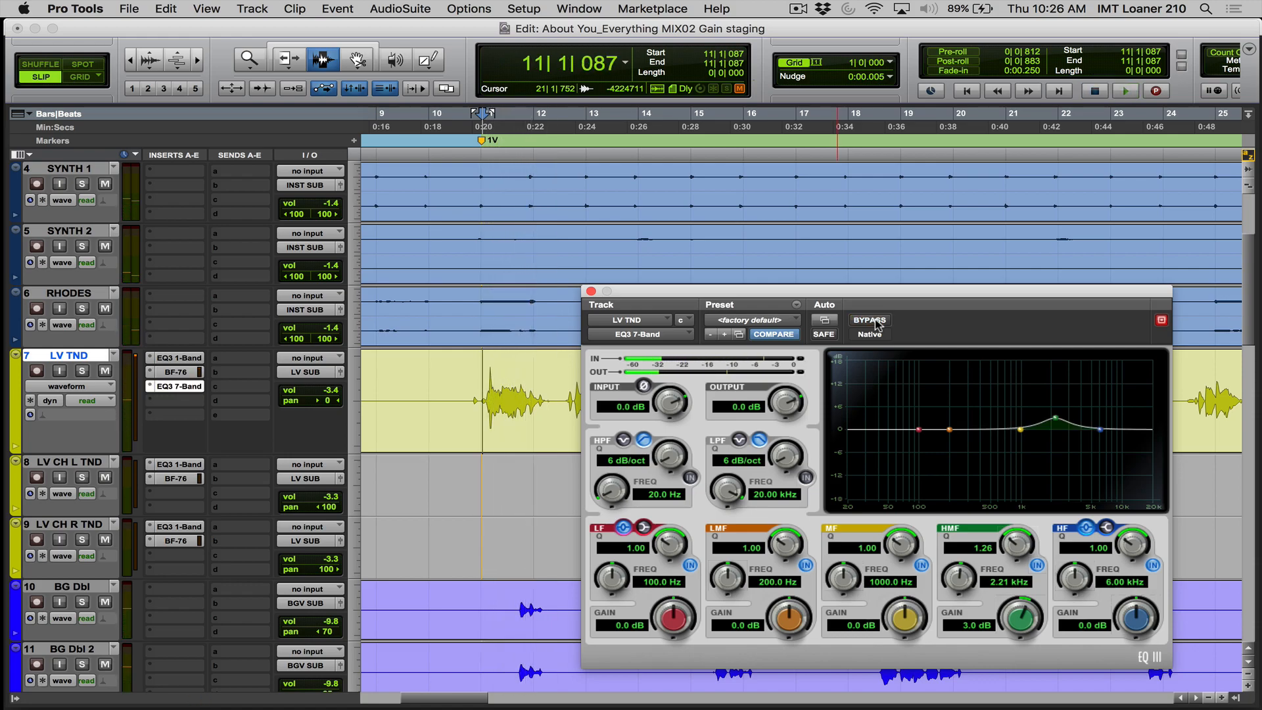
- Reduce the HMF gain to 1.5 dB and play the verse opening to check it
{"action": "left_click_drag", "start_coordinate": [1015, 616], "coordinate": [1010, 629]}
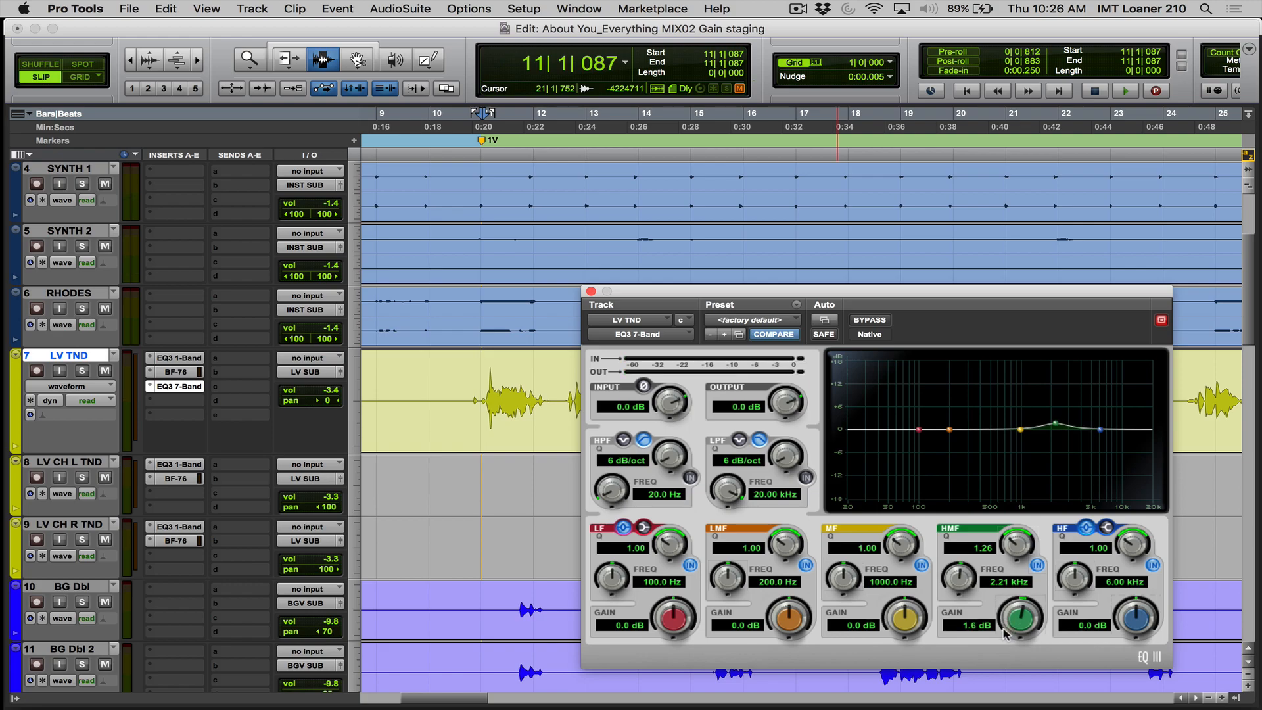
{"action": "key", "text": "space"}
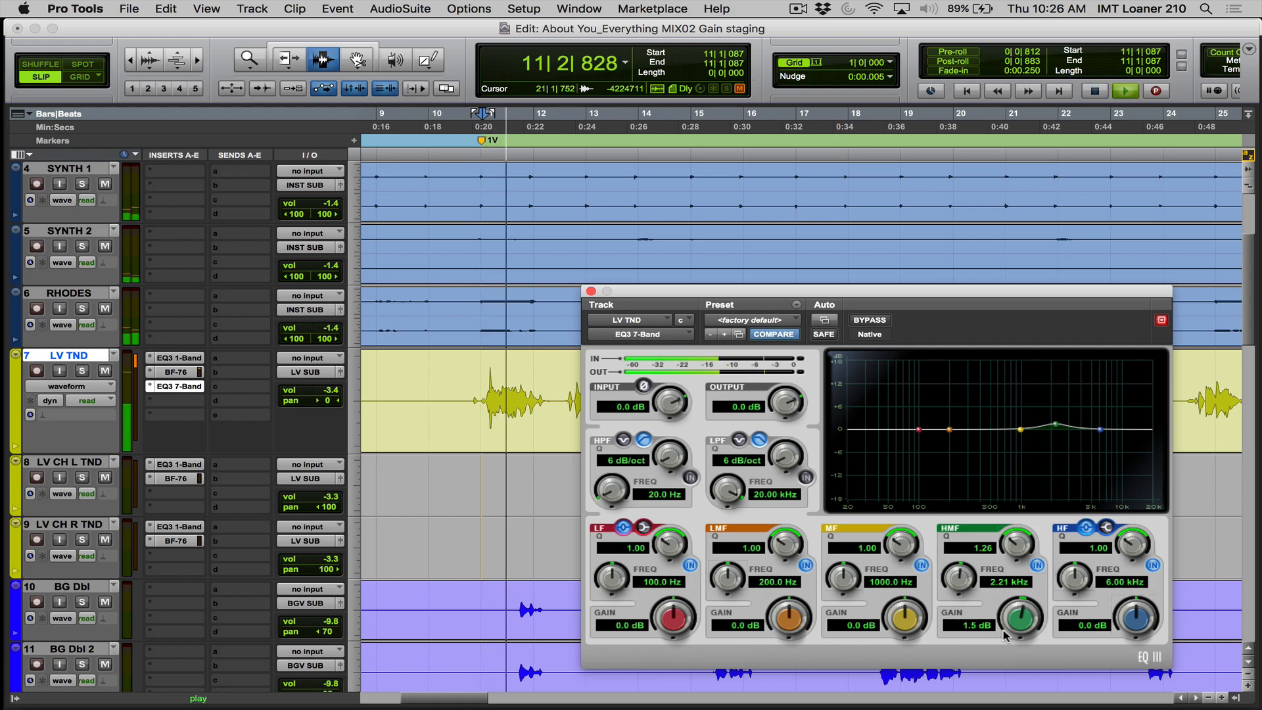
{"action": "key", "text": "space"}
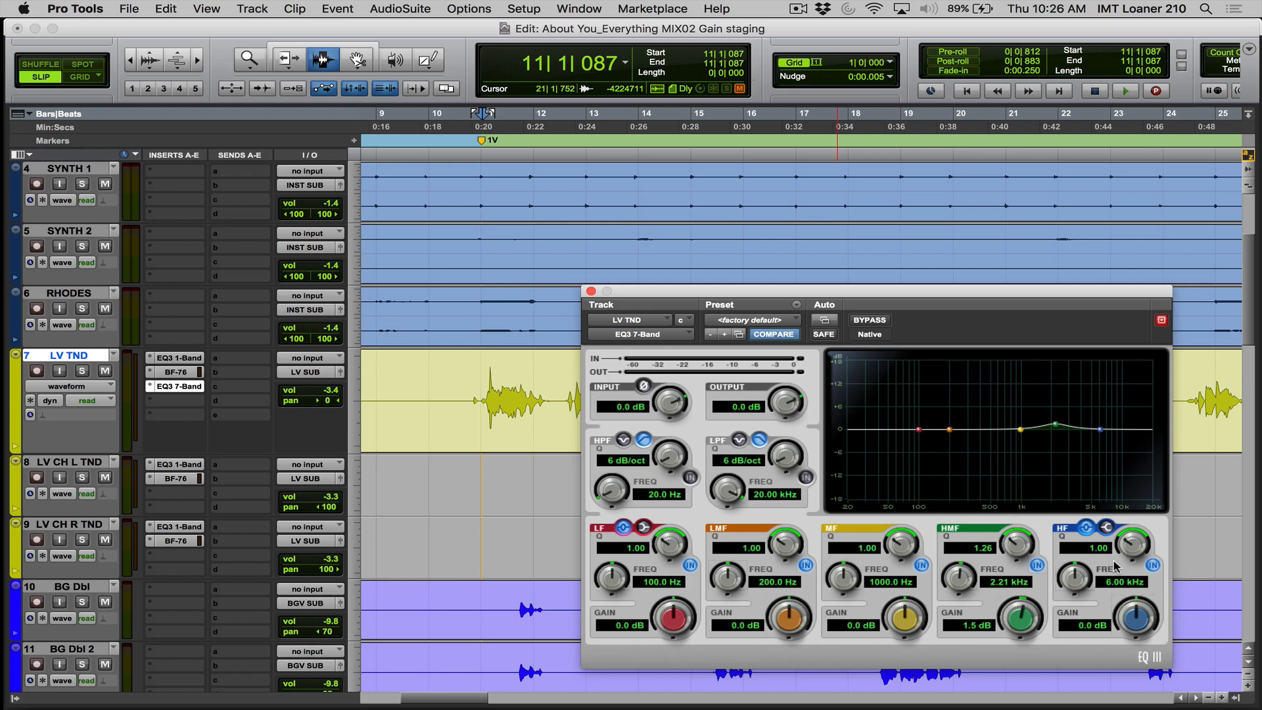
- Boost the HF band about 10.4 dB at 12.42 kHz and narrow its Q to about 3.55, listening to the verse after each change
{"action": "left_click_drag", "start_coordinate": [1097, 428], "coordinate": [1133, 393]}
{"action": "key", "text": "space"}
{"action": "key", "text": "space"}
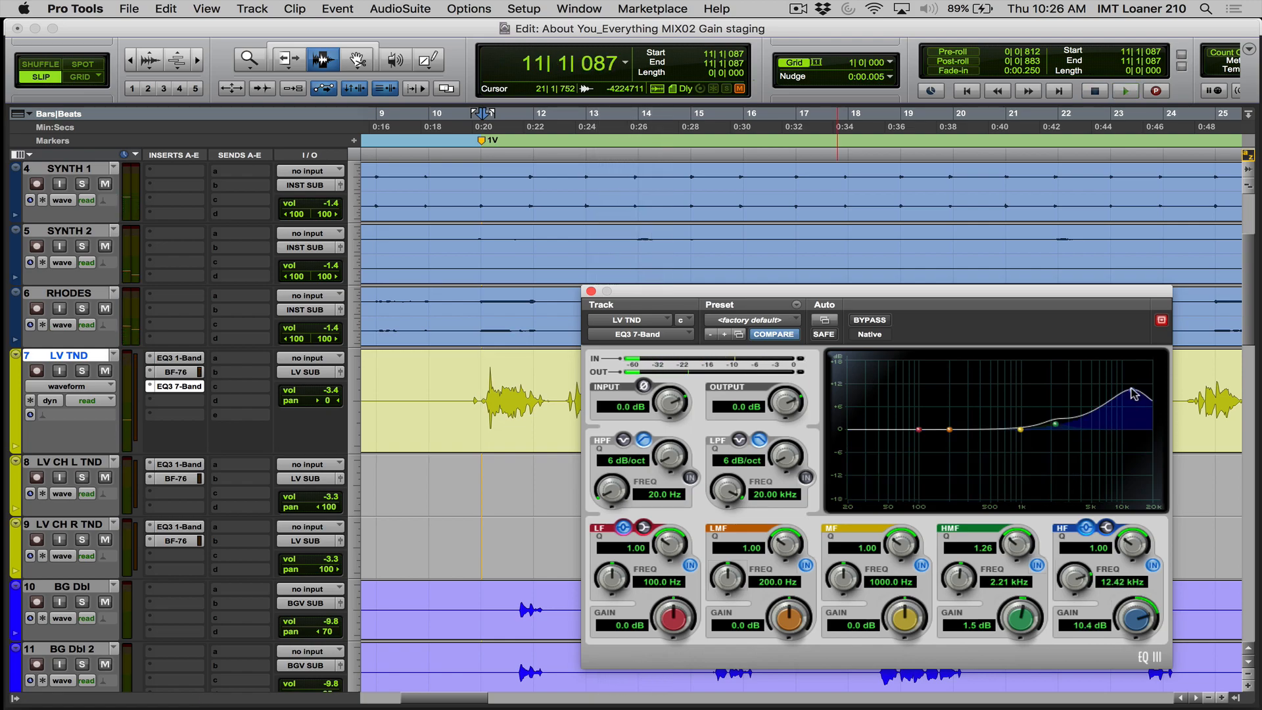
{"action": "left_click_drag", "start_coordinate": [1132, 394], "coordinate": [1137, 424]}
{"action": "key", "text": "space"}
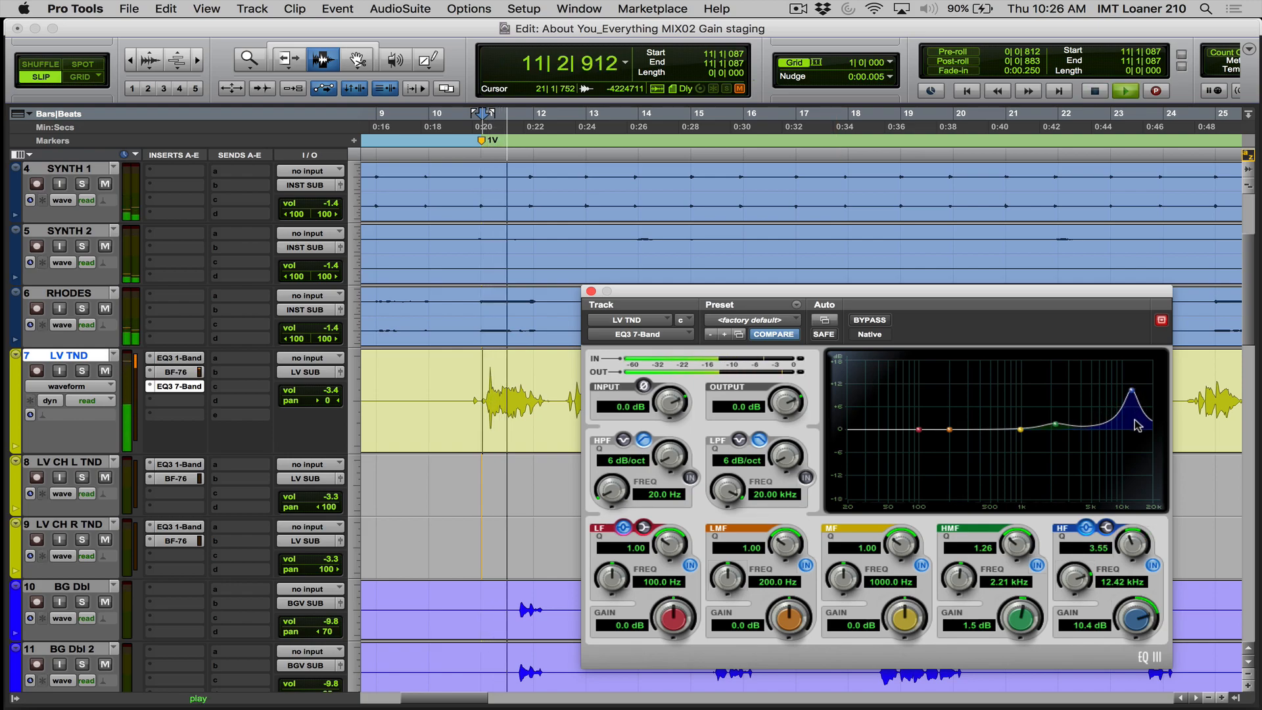
{"action": "key", "text": "space"}
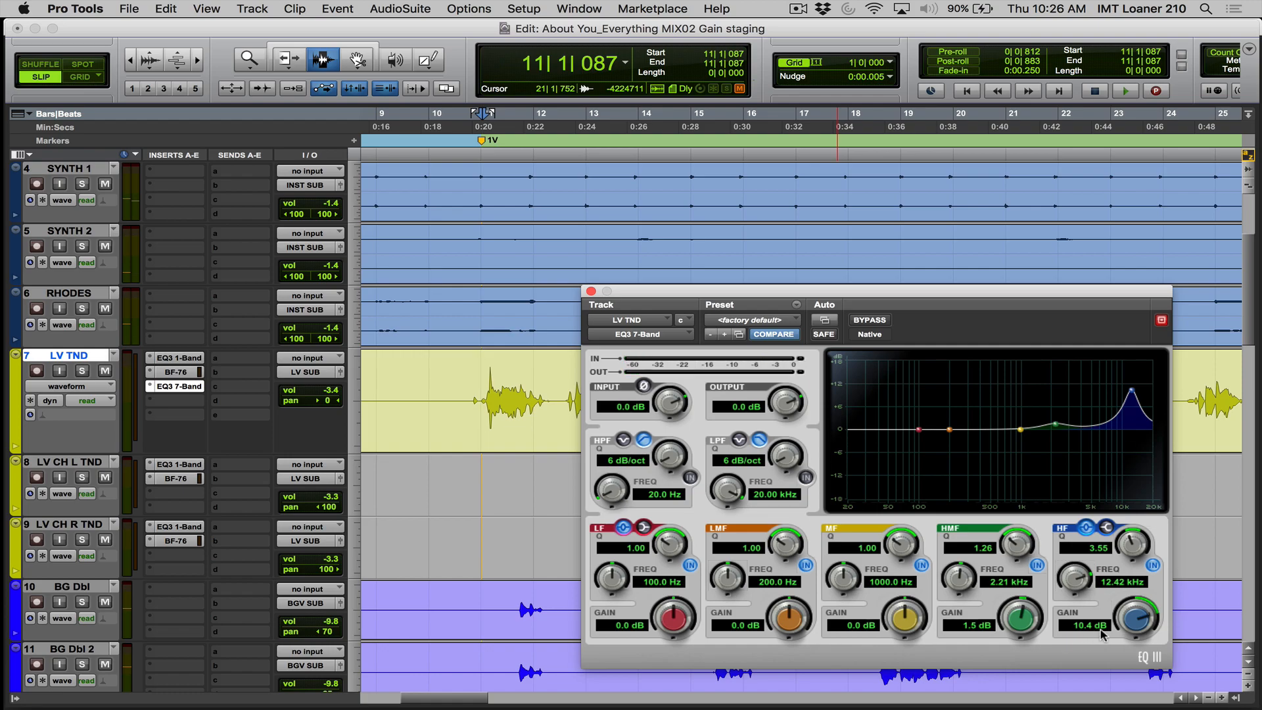
- Lower the HF gain gradually to 3.0 dB while the verse plays, then stop playback
{"action": "mouse_move", "coordinate": [1130, 621]}
{"action": "left_mouse_down"}
{"action": "mouse_move", "coordinate": [1125, 647]}
{"action": "mouse_move", "coordinate": [1139, 627]}
{"action": "left_mouse_up"}
{"action": "key", "text": "space"}
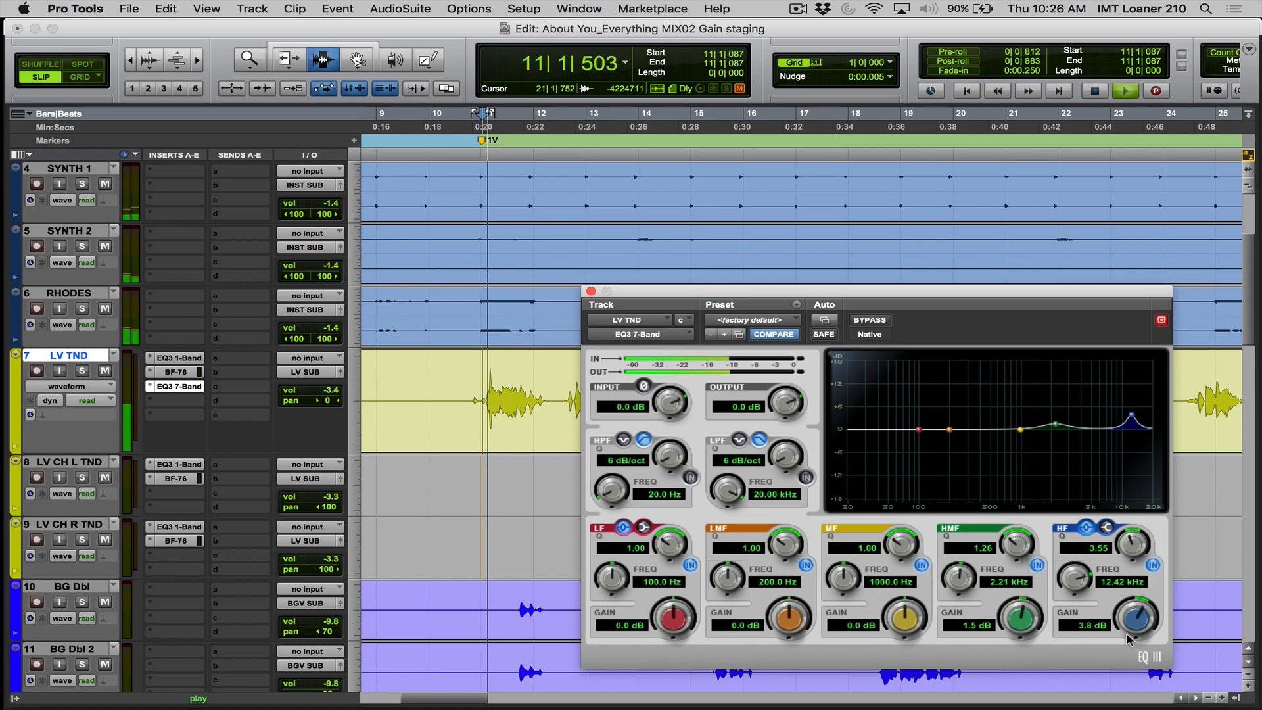
{"action": "left_click_drag", "start_coordinate": [1139, 628], "coordinate": [1133, 635]}
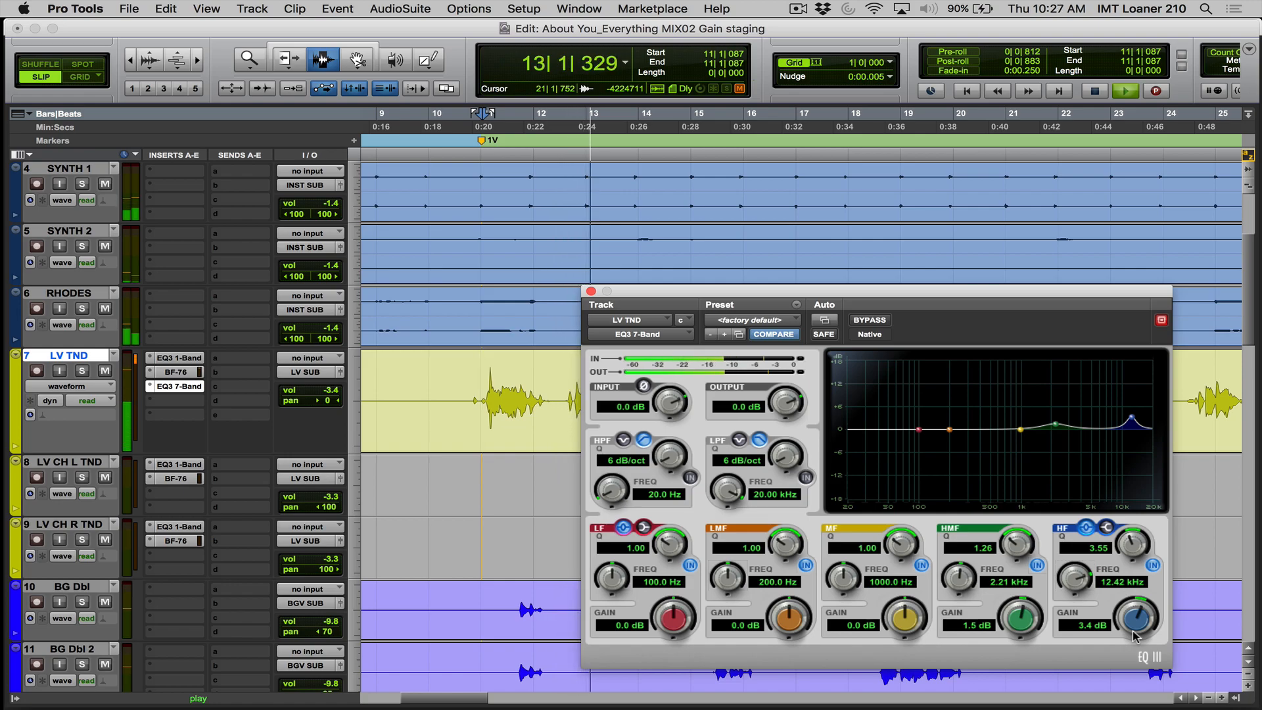
{"action": "left_click_drag", "start_coordinate": [1131, 624], "coordinate": [1131, 630]}
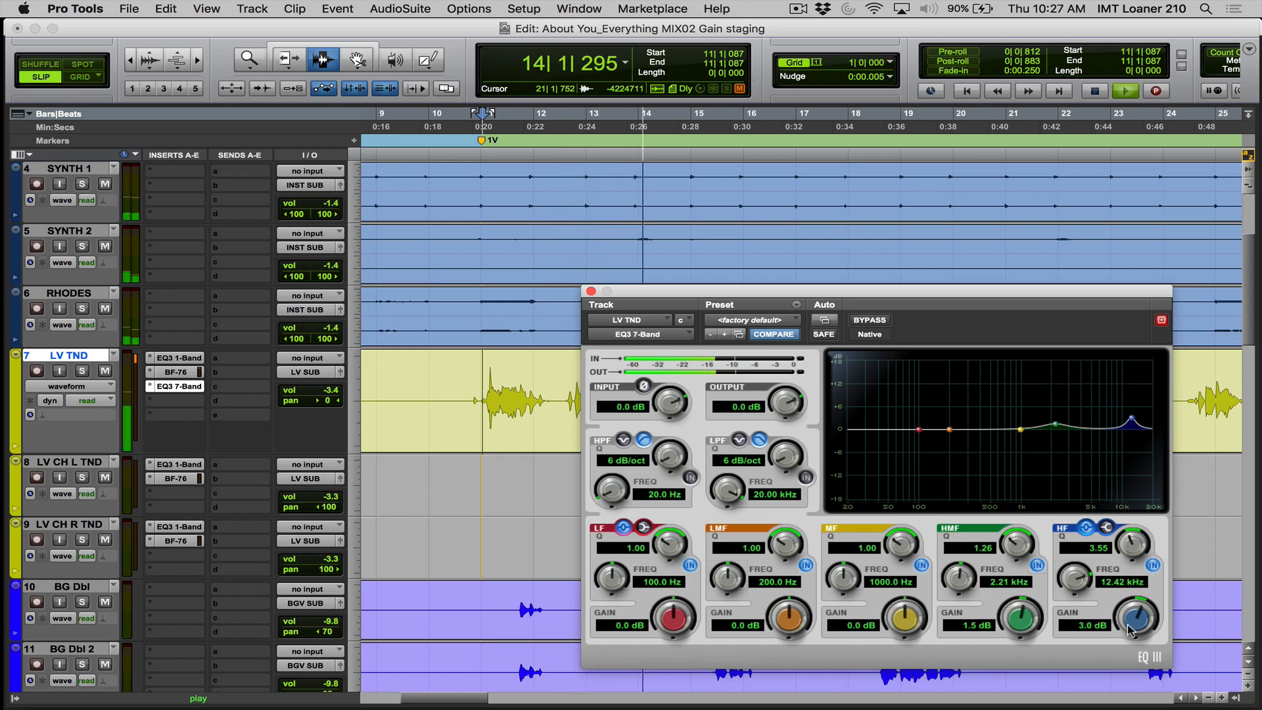
{"action": "key", "text": "space"}
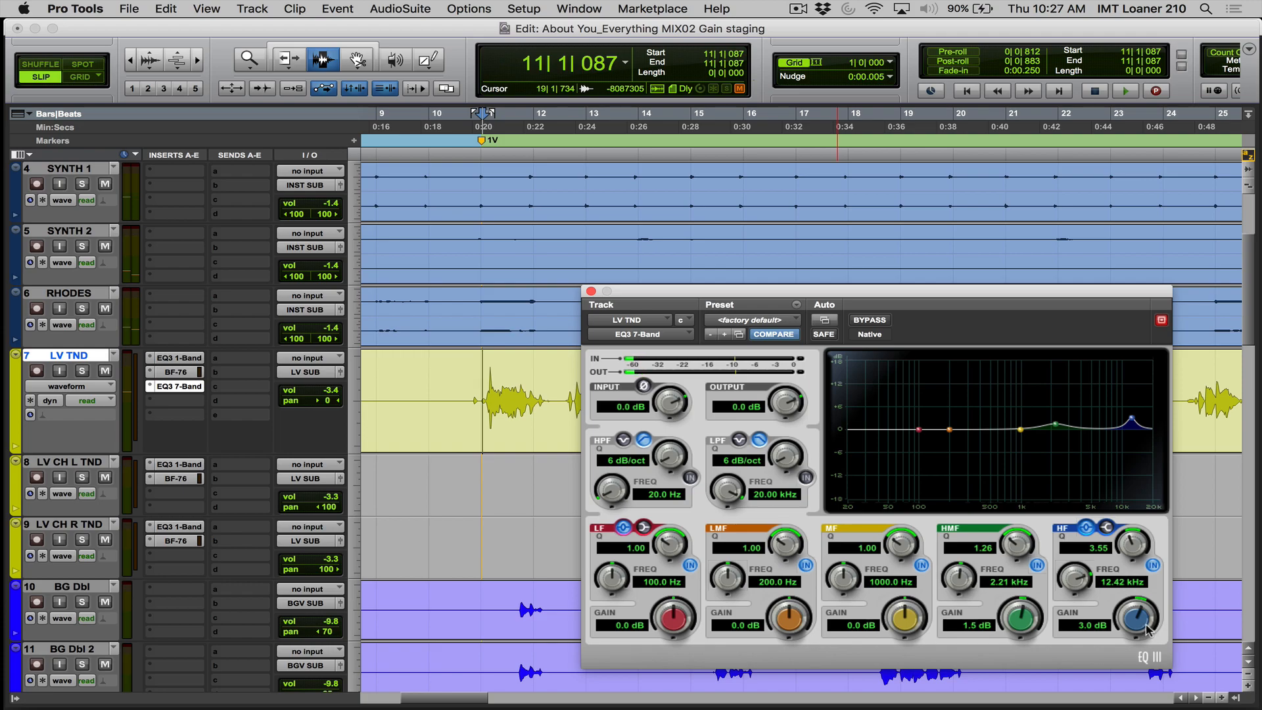
- Solo the LV TND lead vocal and compare the EQ3 7-Band against bypass, replaying the start of verse 1
{"action": "left_click", "coordinate": [858, 320]}
{"action": "key", "text": "space"}
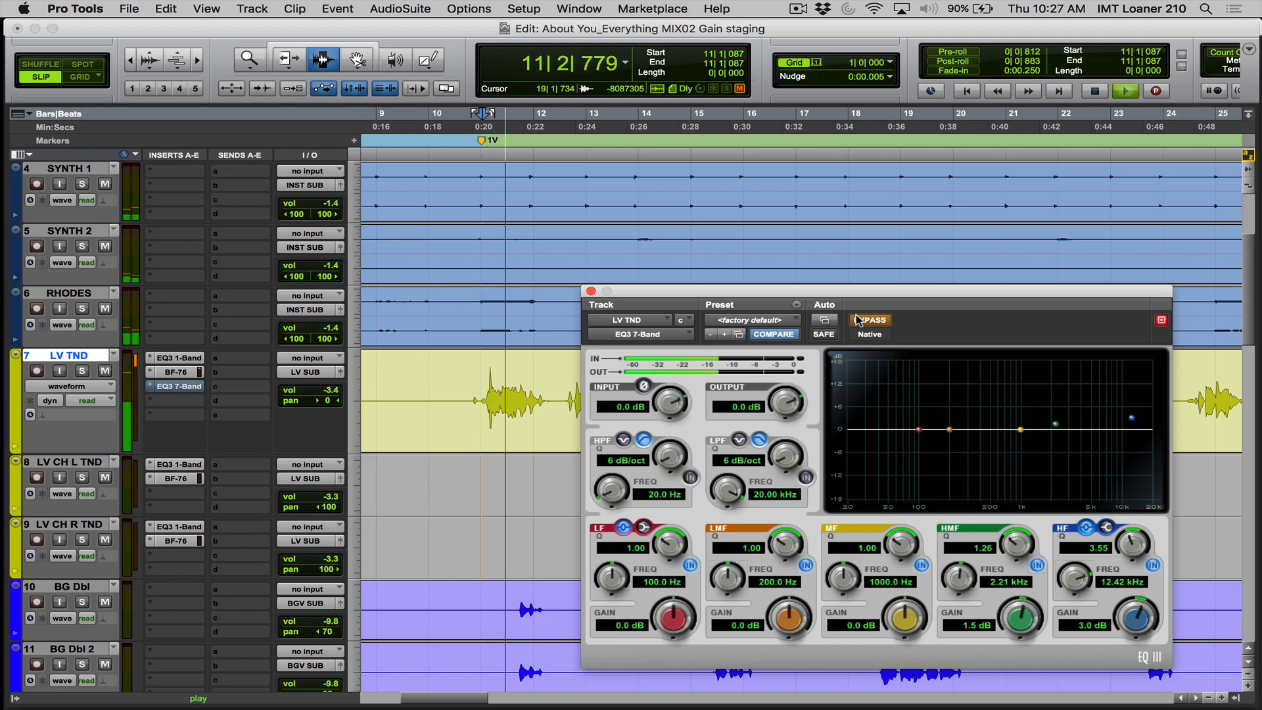
{"action": "key", "text": "shift+s"}
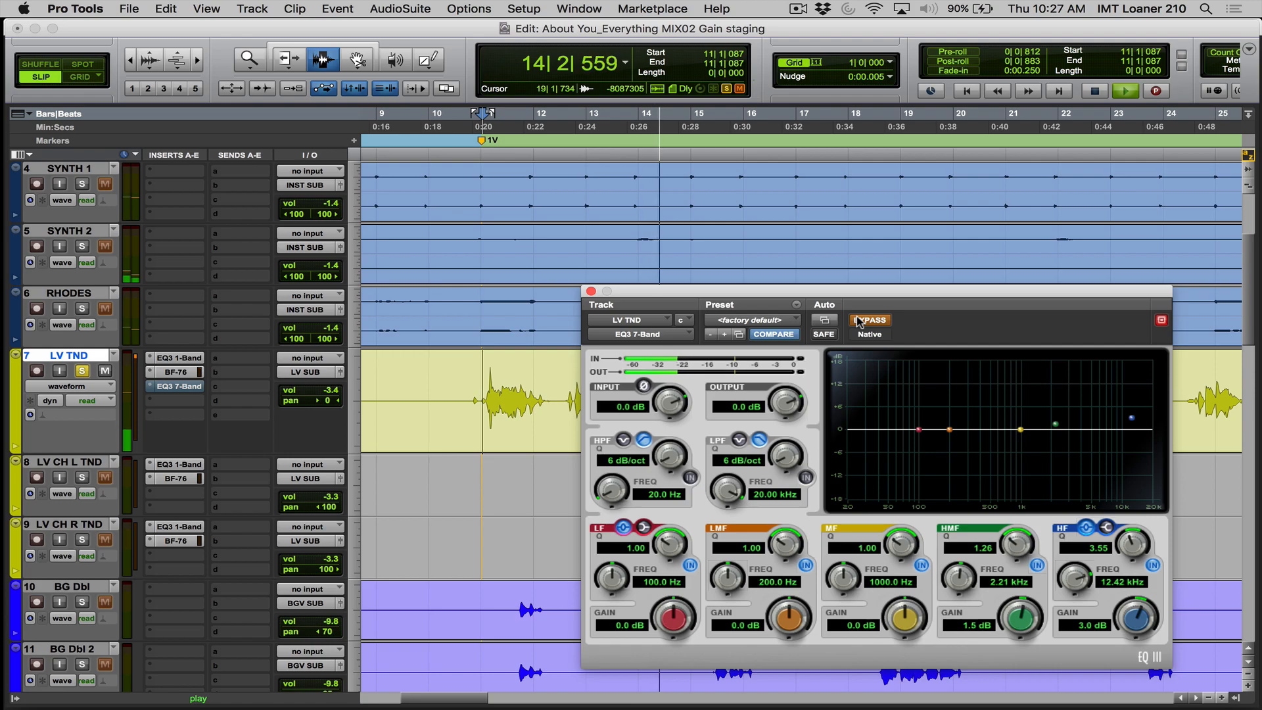
{"action": "key", "text": "space"}
{"action": "left_click", "coordinate": [859, 320]}
{"action": "key", "text": "space"}
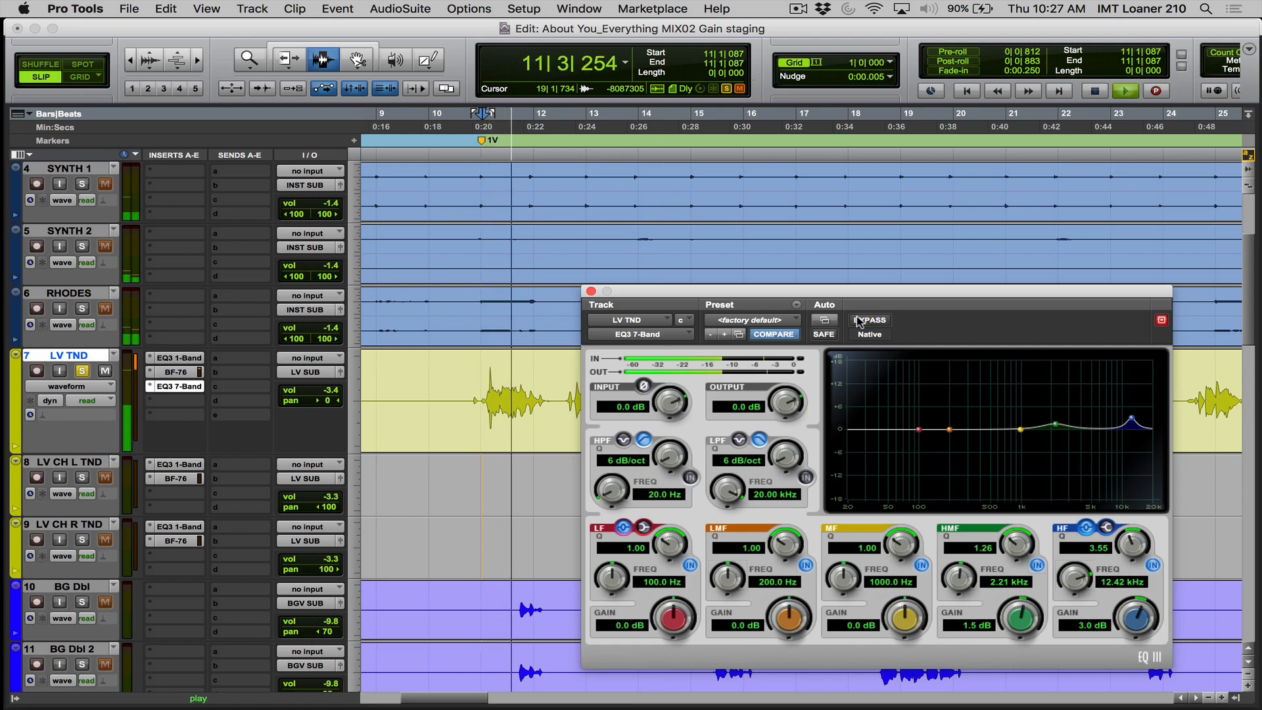
{"action": "key", "text": "space"}
{"action": "left_click", "coordinate": [859, 320]}
{"action": "key", "text": "space"}
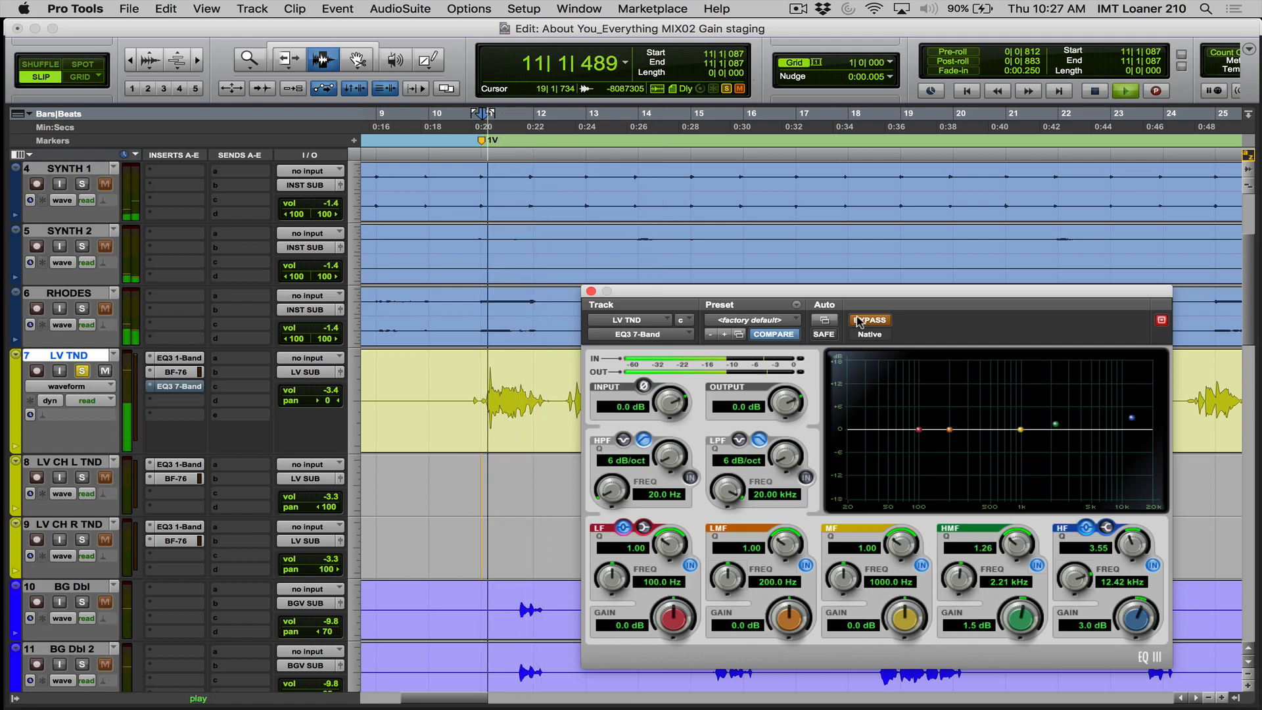
- Unsolo the lead vocal and compare its EQ3 7-Band against bypass within the full mix at the verse opening
{"action": "key", "text": "space"}
{"action": "key", "text": "shift+s"}
{"action": "key", "text": "space"}
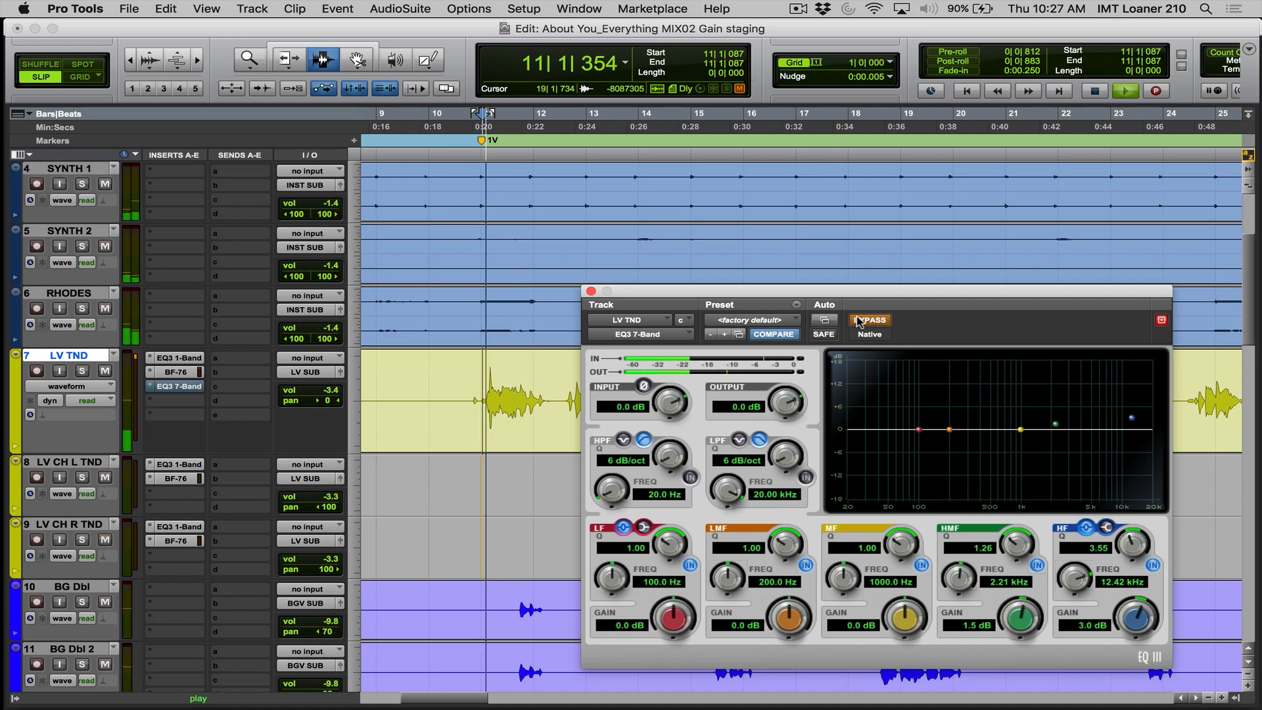
{"action": "left_click", "coordinate": [861, 321]}
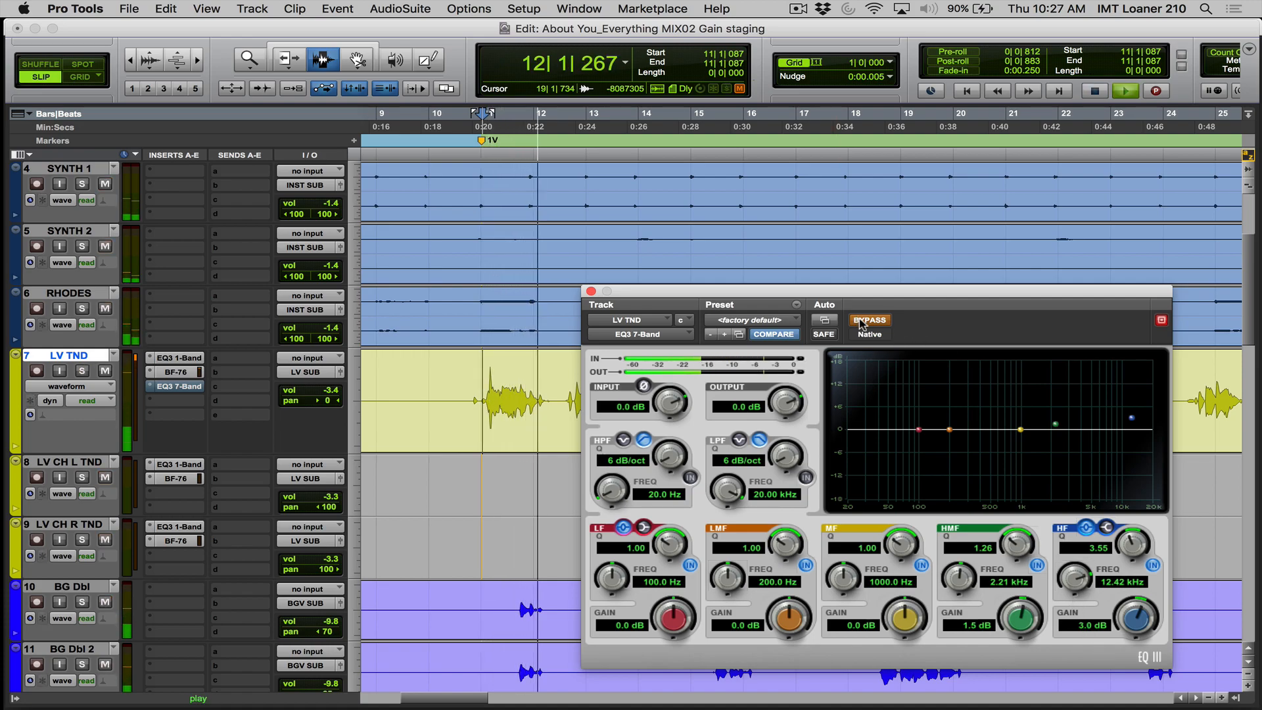
{"action": "key", "text": "space"}
{"action": "left_click", "coordinate": [861, 322]}
{"action": "key", "text": "space"}
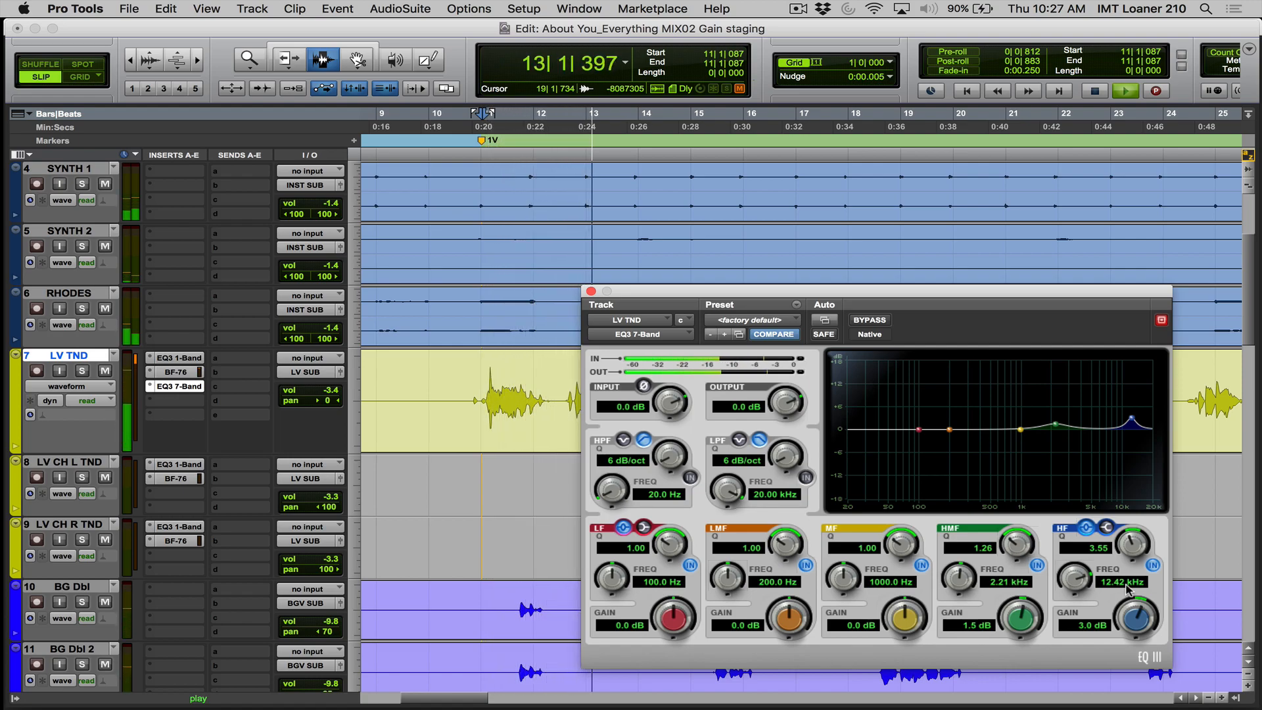
- Lower the lead vocal EQ's HF gain to 1.8 dB and compare it against bypass while the verse plays
{"action": "key", "text": "space"}
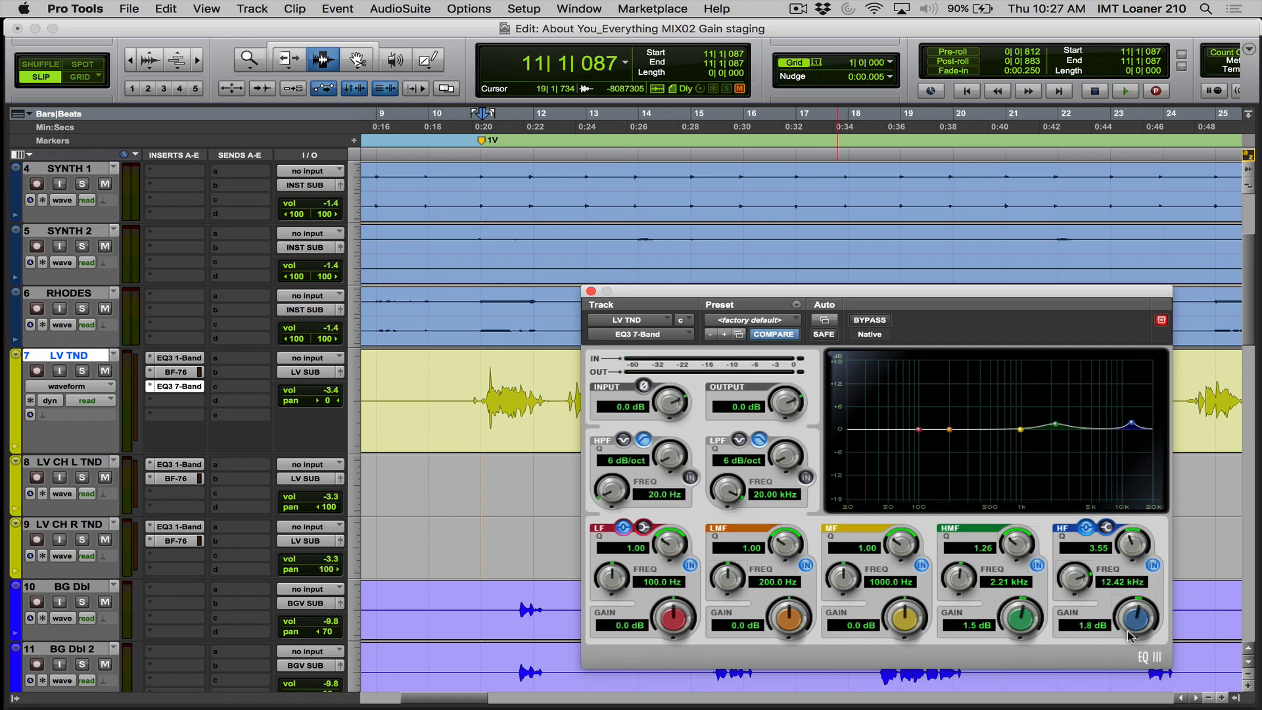
{"action": "key", "text": "space"}
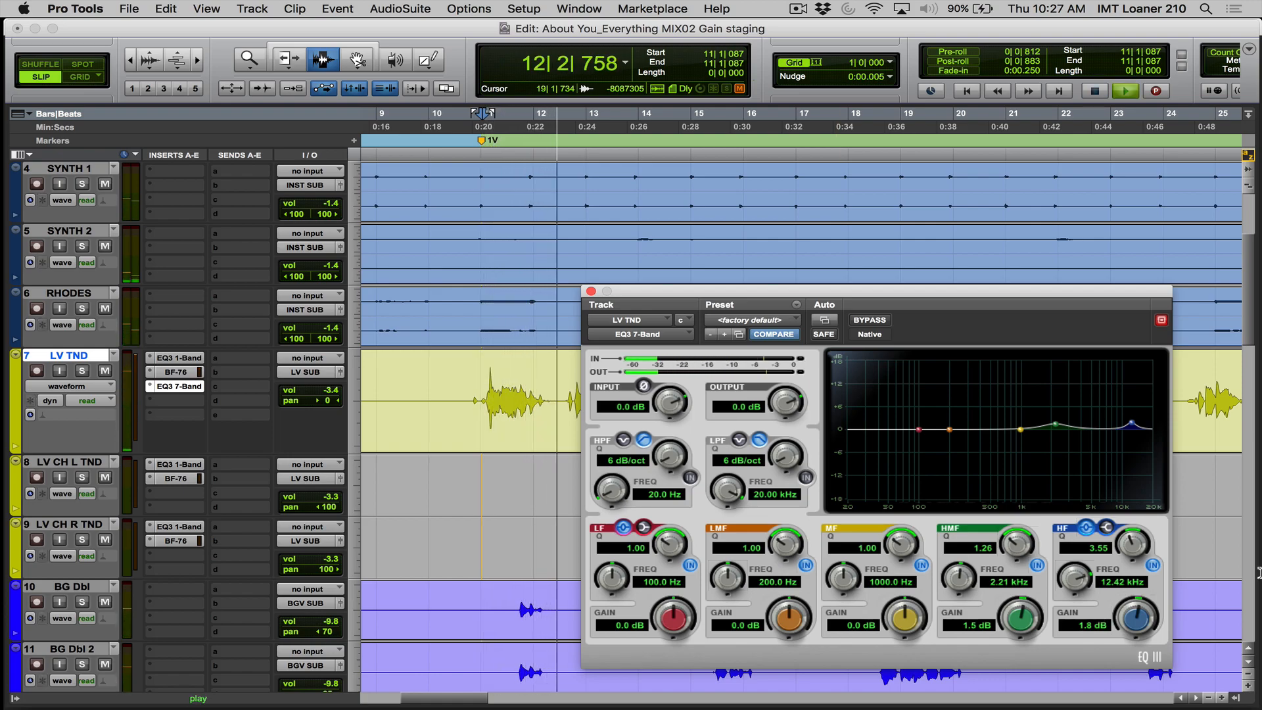
{"action": "left_click", "coordinate": [872, 323]}
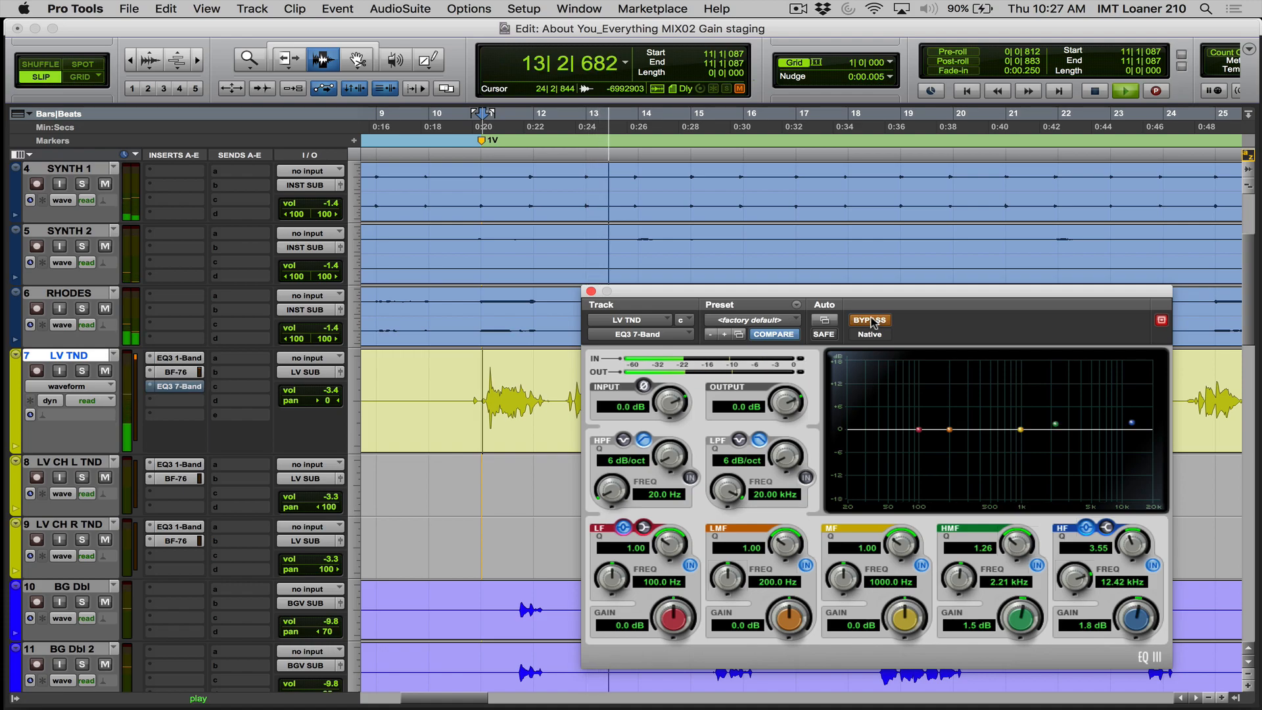
{"action": "left_click", "coordinate": [872, 322]}
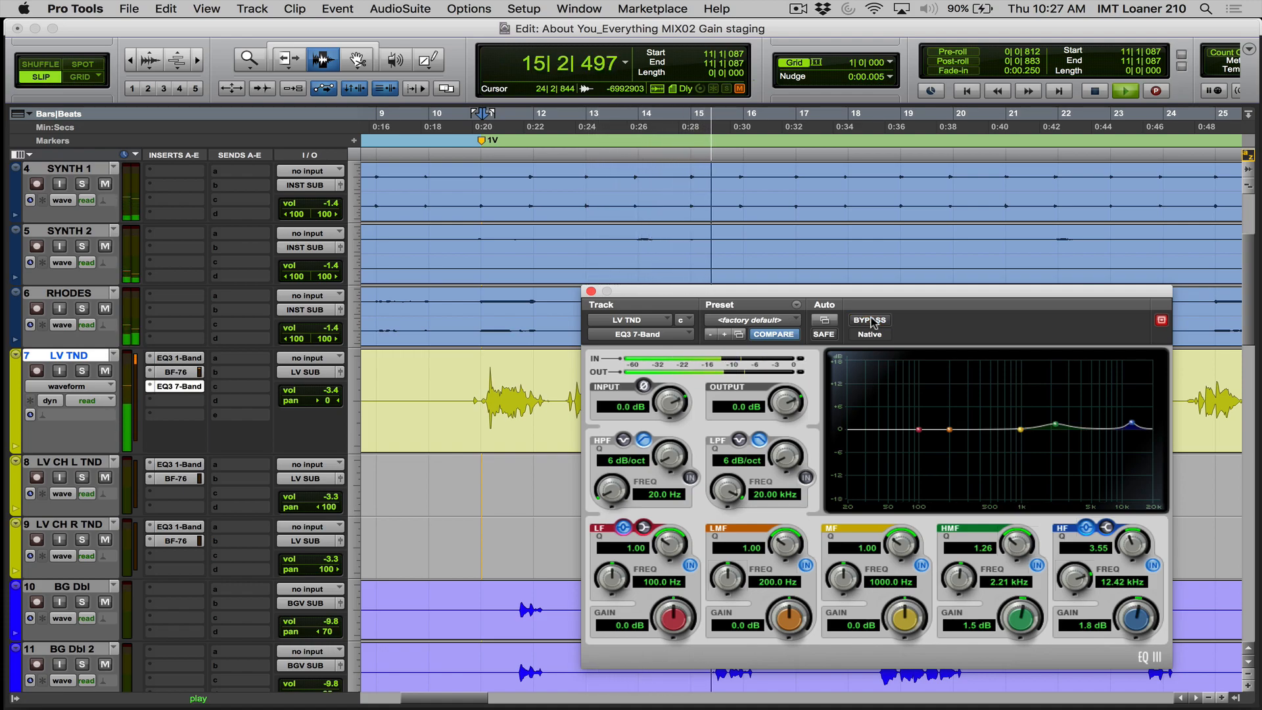
{"action": "key", "text": "space"}
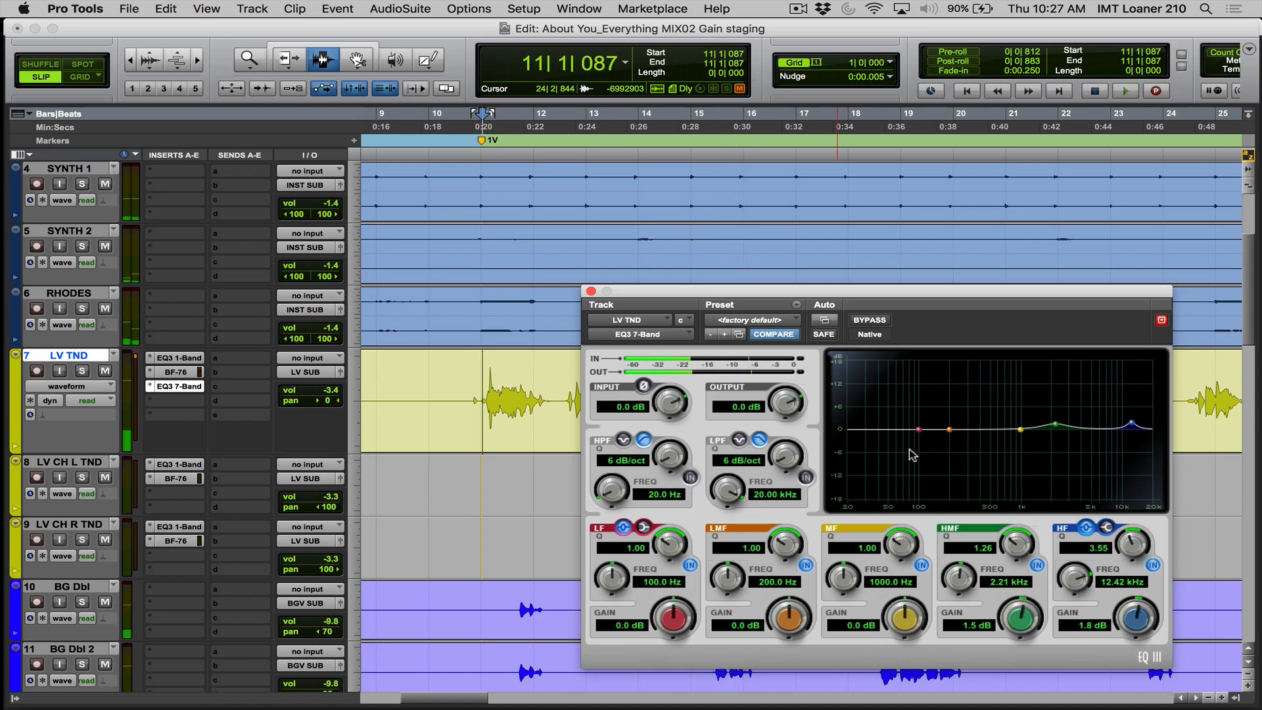
- Try moving the LMF band on the EQ curve and close the lead vocal's EQ3 7-Band window
{"action": "mouse_move", "coordinate": [950, 431]}
{"action": "left_mouse_down"}
{"action": "mouse_move", "coordinate": [946, 416]}
{"action": "mouse_move", "coordinate": [907, 409]}
{"action": "mouse_move", "coordinate": [946, 419]}
{"action": "left_mouse_up"}
{"action": "left_click", "coordinate": [946, 419], "text": "alt"}
{"action": "left_click", "coordinate": [590, 291]}
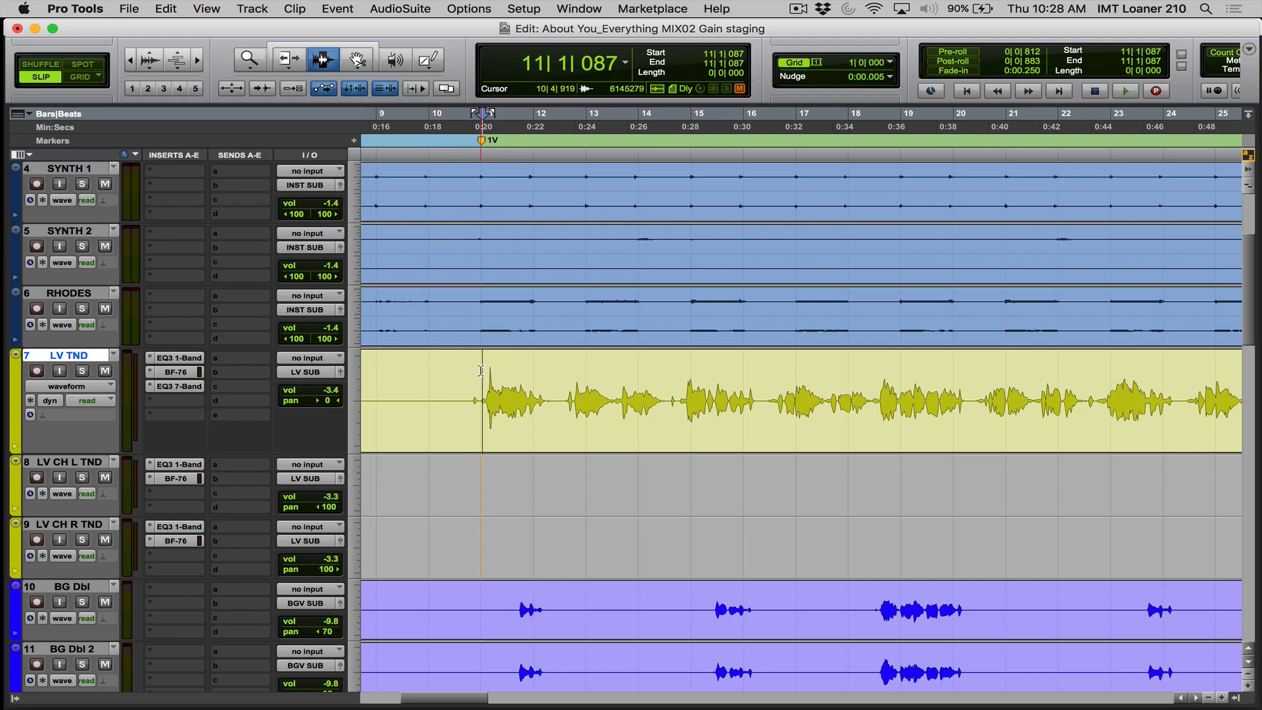
- Copy the EQ3 7-Band insert from LV TND to the third insert slot of the LV CH L TND track
{"action": "key", "text": "r"}
{"action": "key", "text": "r"}
{"action": "key", "text": "r"}
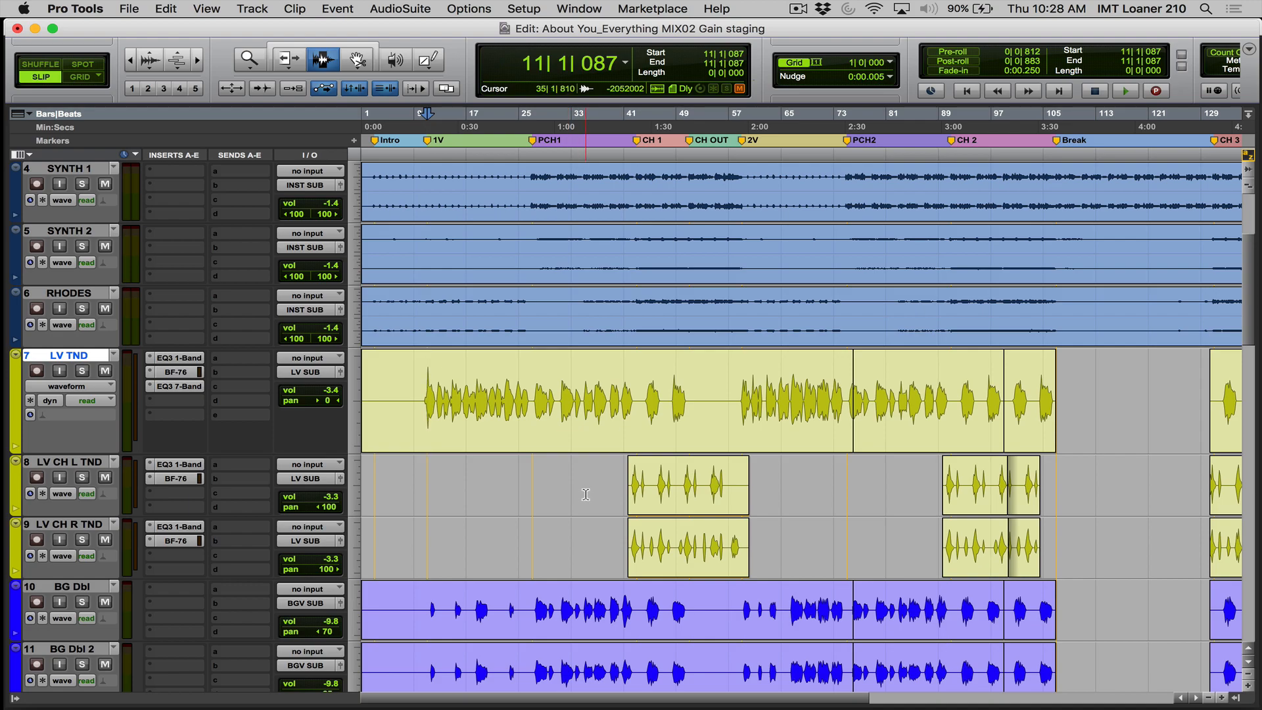
{"action": "left_click", "coordinate": [614, 468]}
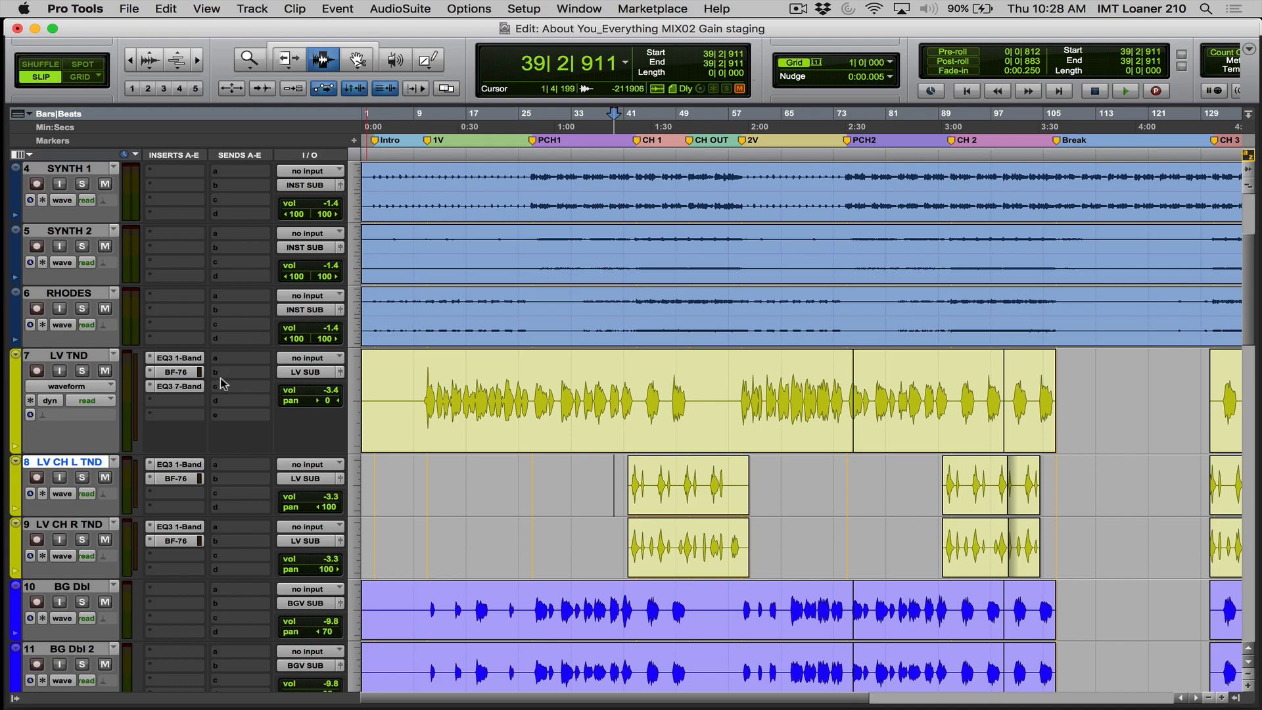
{"action": "left_click_drag", "start_coordinate": [190, 385], "coordinate": [182, 495]}
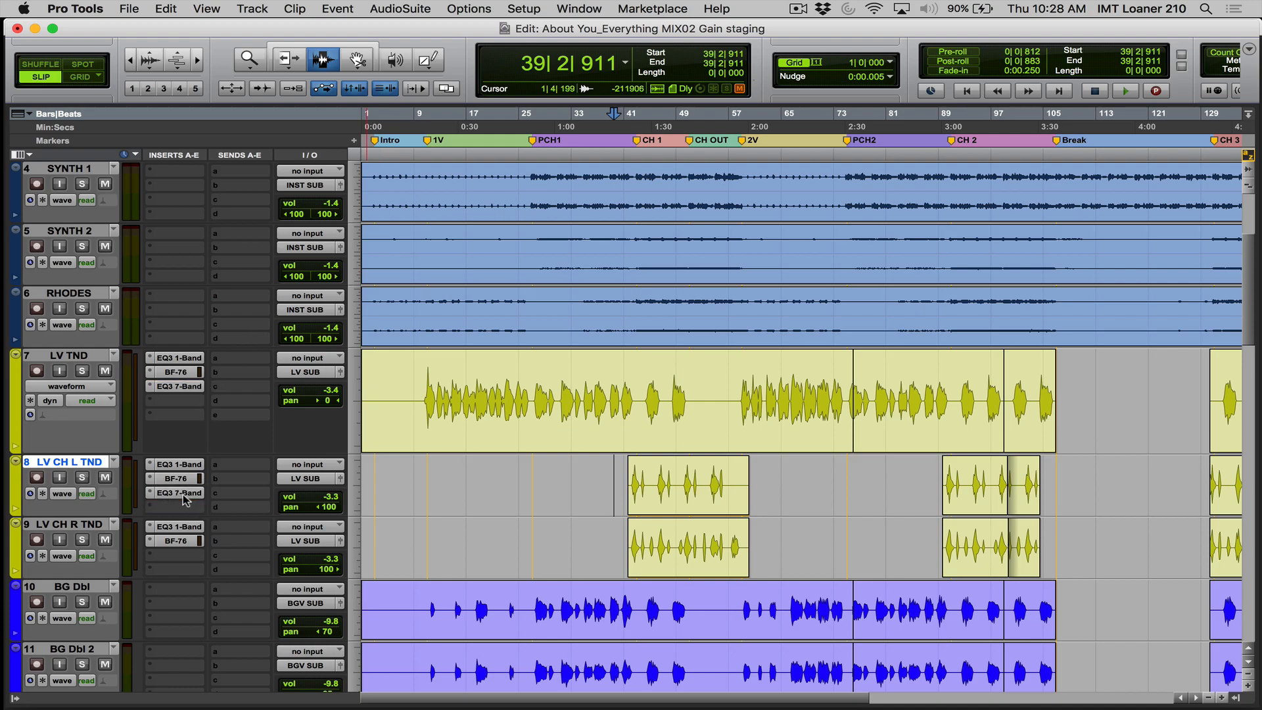
- Reset the copied EQ3 7-Band on LV CH L TND to its factory default and move its window clear of the chorus vocal clips
{"action": "left_click", "coordinate": [732, 325]}
{"action": "left_click", "coordinate": [731, 329]}
{"action": "left_click_drag", "start_coordinate": [700, 295], "coordinate": [351, 28]}
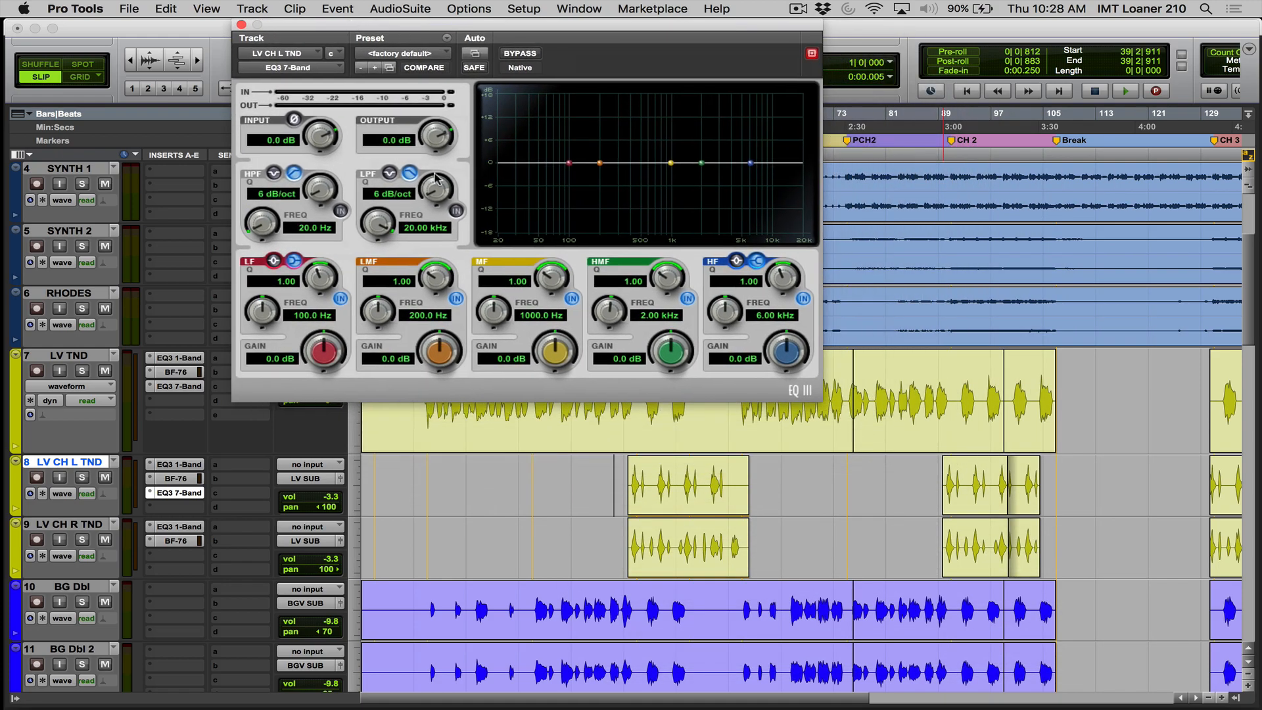
- Set the LV CH L TND high-pass to about 163.1 Hz while playing into chorus 1, and copy that EQ3 1-Band to LV CH R TND
{"action": "left_click", "coordinate": [609, 469]}
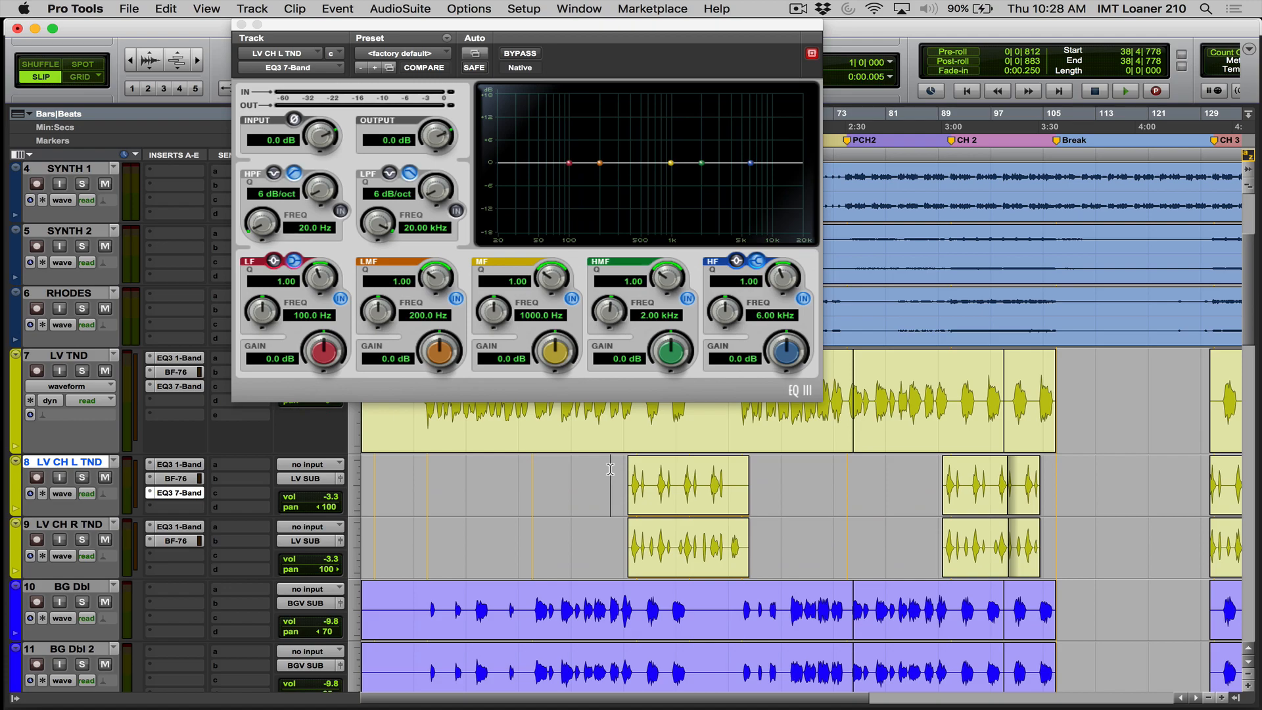
{"action": "key", "text": "space"}
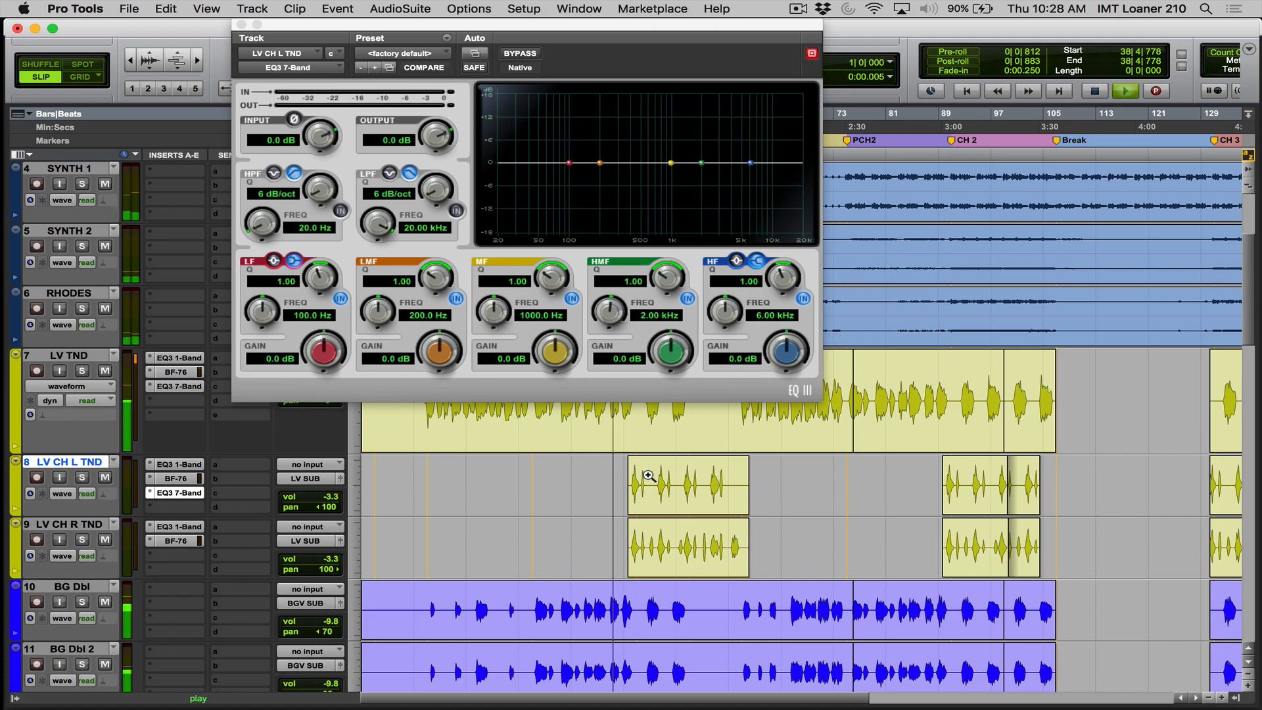
{"action": "key", "text": "super+bracketright"}
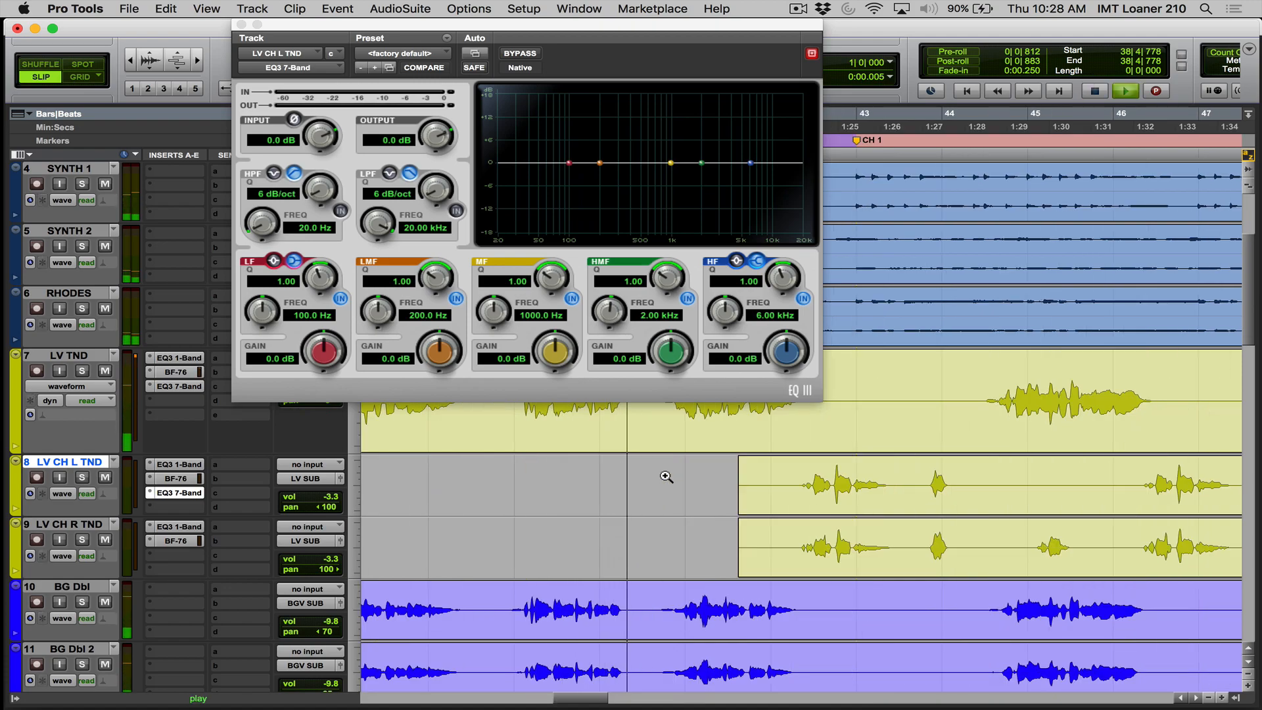
{"action": "left_click", "coordinate": [179, 464]}
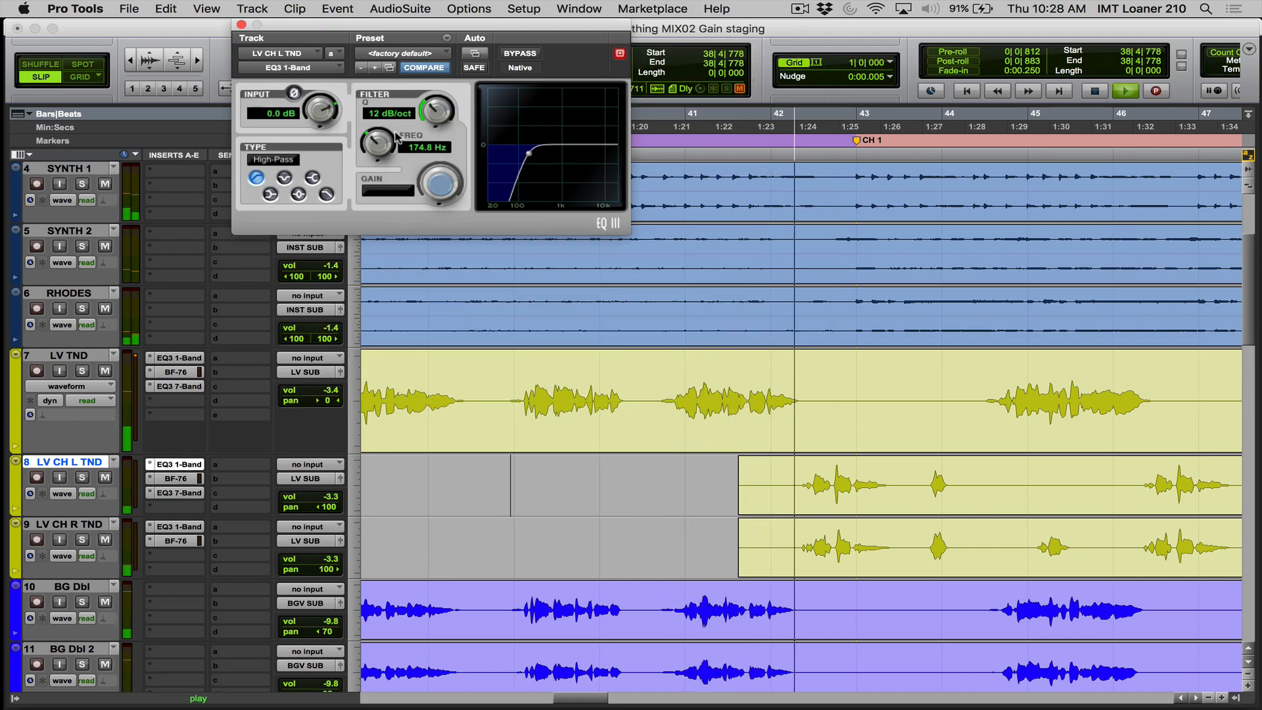
{"action": "left_click_drag", "start_coordinate": [371, 139], "coordinate": [349, 183]}
{"action": "left_click_drag", "start_coordinate": [184, 463], "coordinate": [177, 526]}
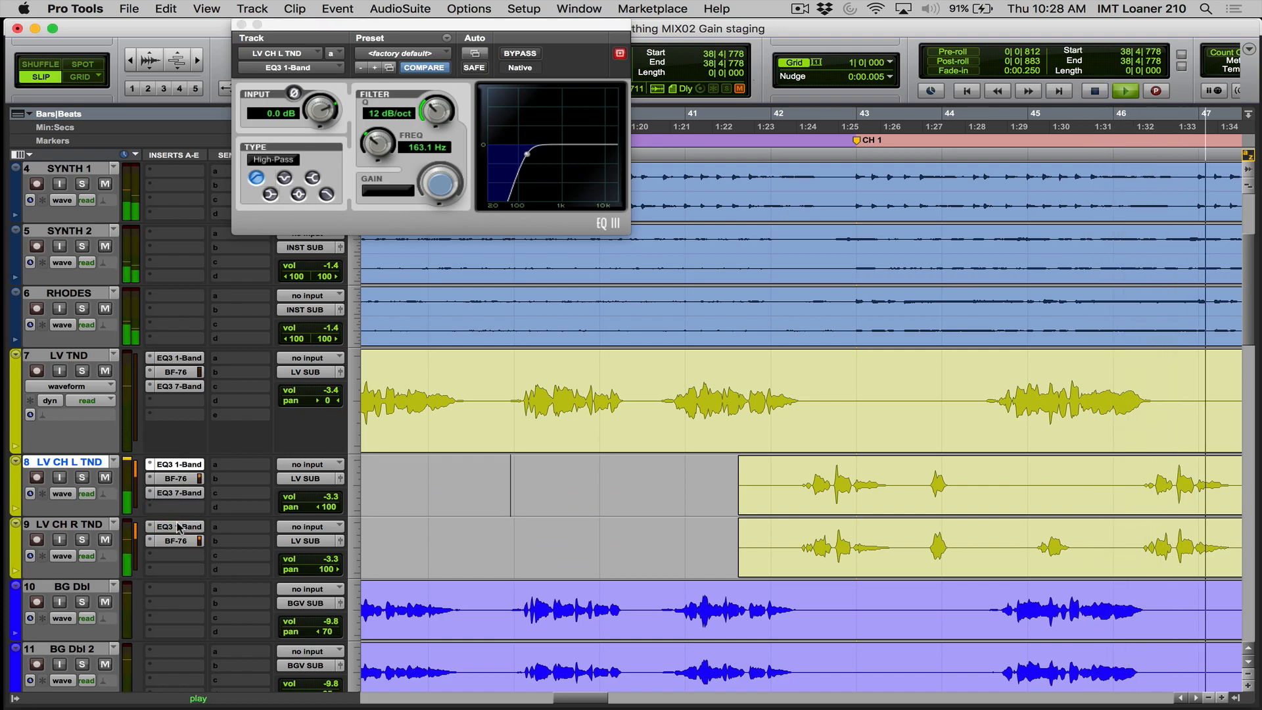
{"action": "key", "text": "space"}
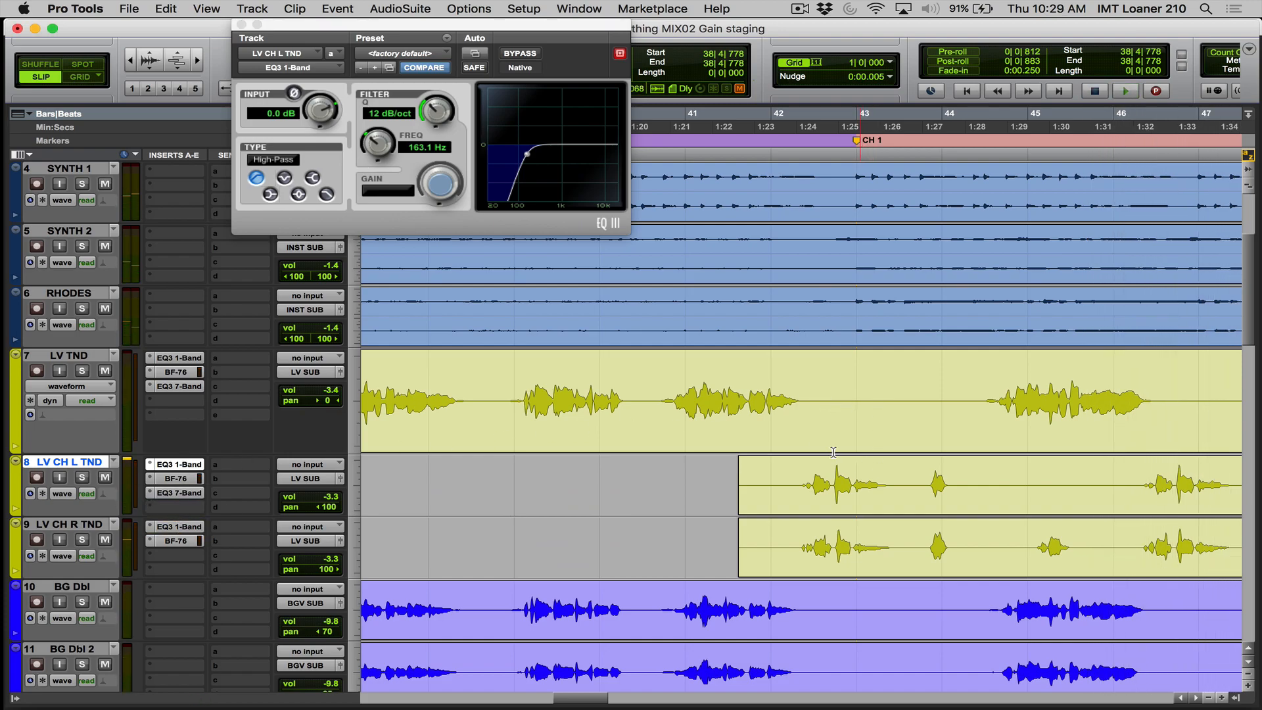
- Boost the HMF band about 3.8 dB at 6.08 kHz in LV CH L TND's EQ3 7-Band while chorus 1 plays
{"action": "left_click_drag", "start_coordinate": [762, 491], "coordinate": [981, 561]}
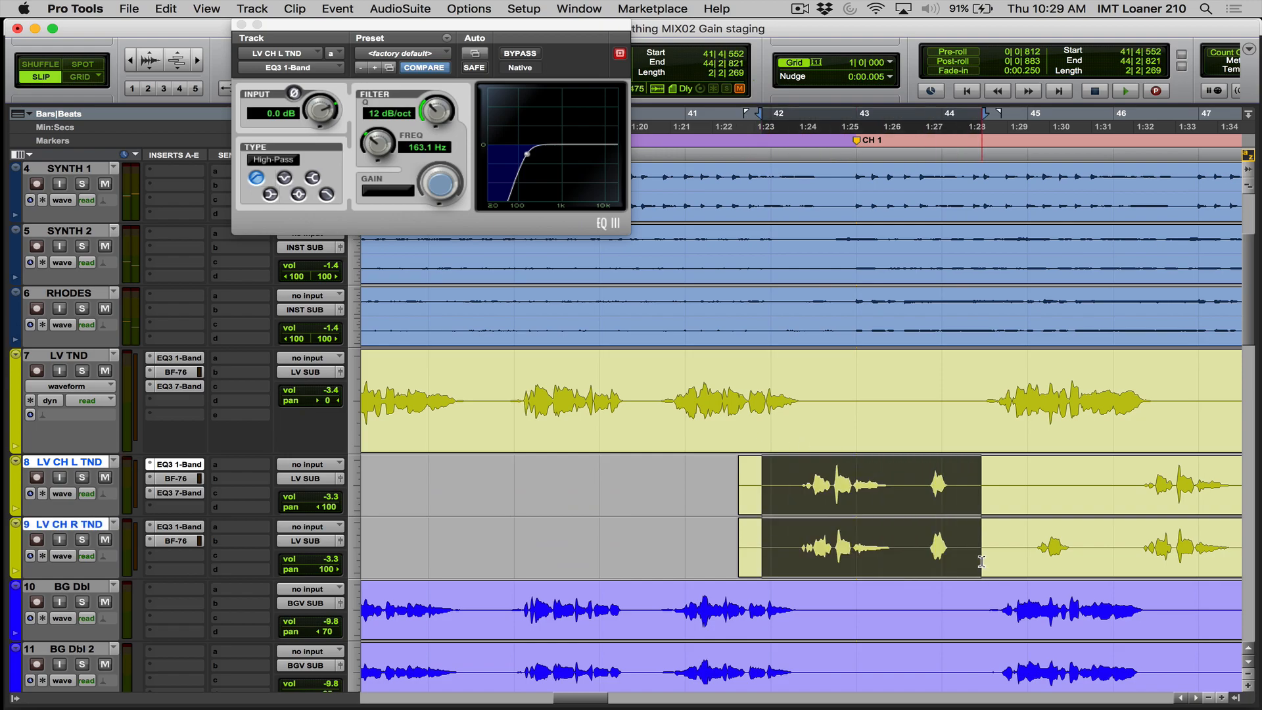
{"action": "left_click", "coordinate": [732, 405]}
{"action": "key", "text": "space"}
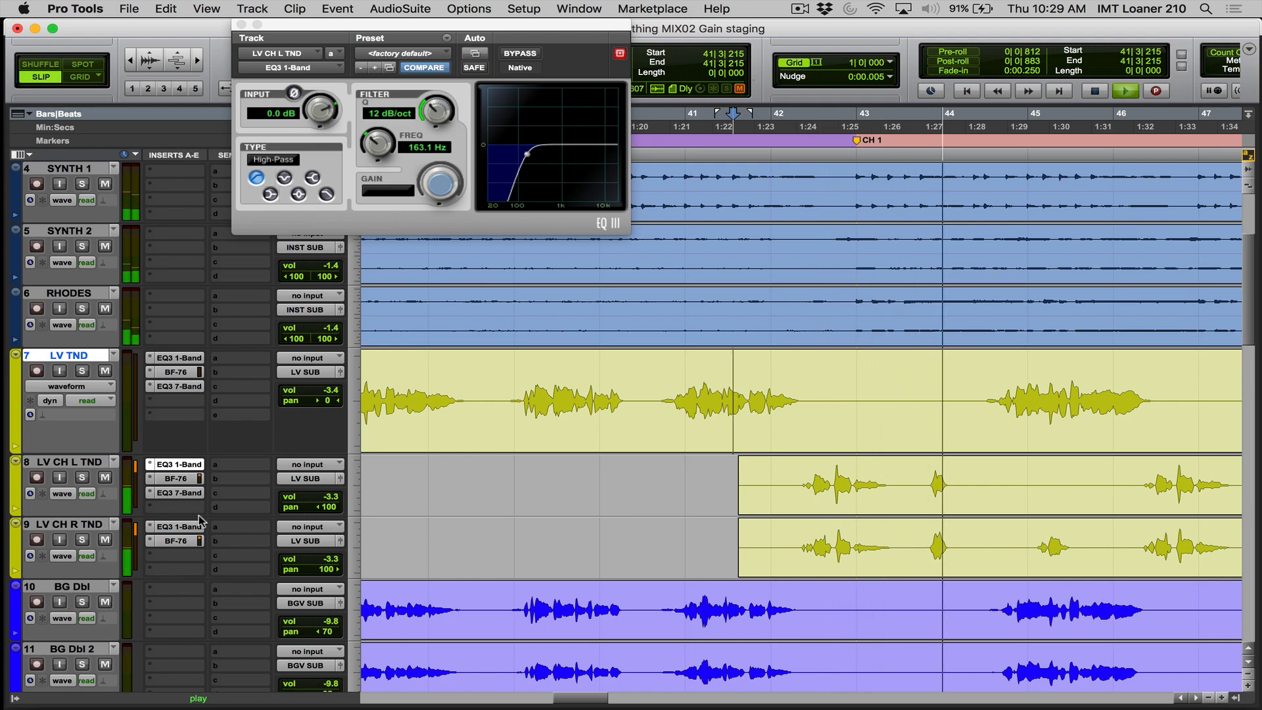
{"action": "left_click", "coordinate": [179, 492]}
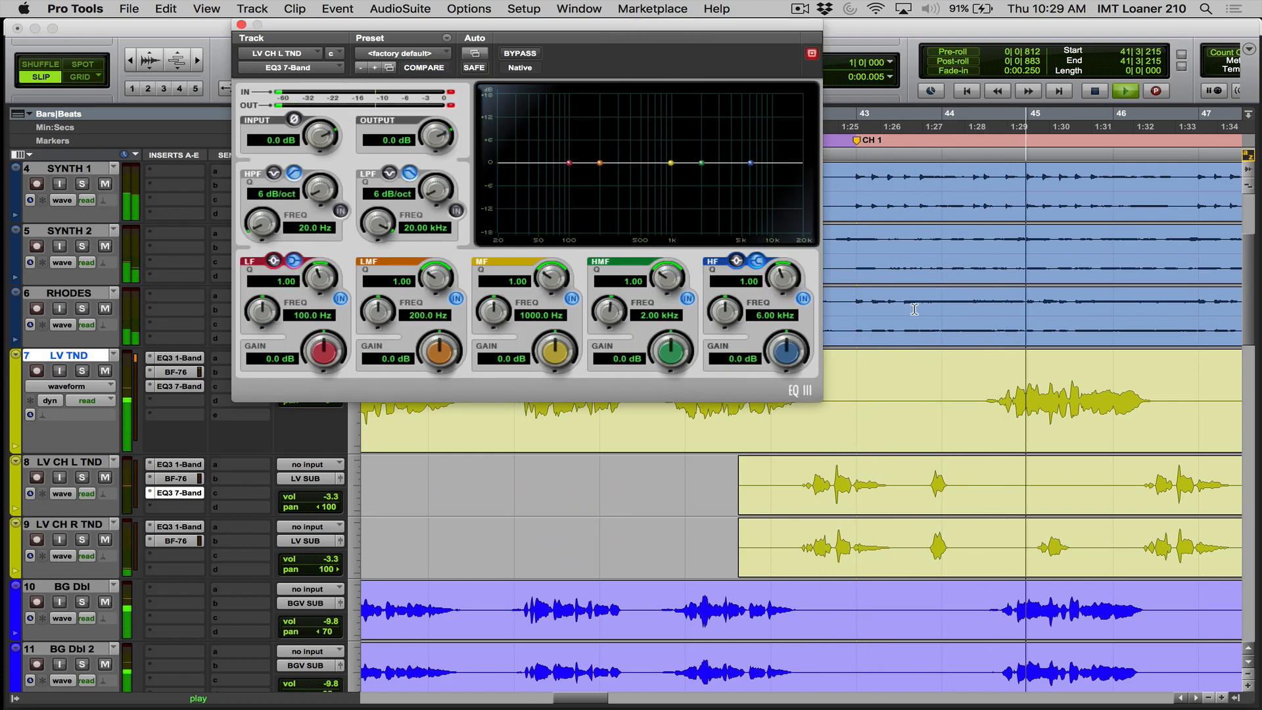
{"action": "left_click_drag", "start_coordinate": [701, 162], "coordinate": [751, 150]}
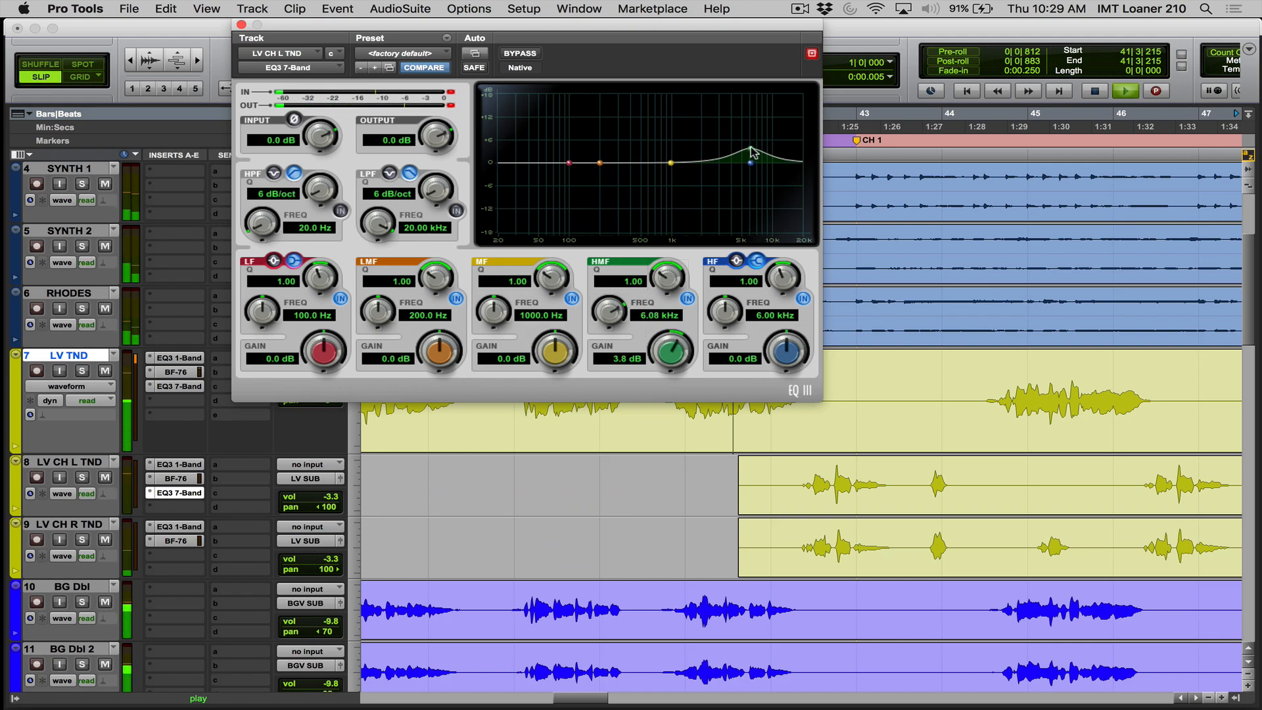
- Stop playback, reduce the HMF gain to 2.9 dB, and copy the EQ3 7-Band insert to LV CH R TND
{"action": "key", "text": "space"}
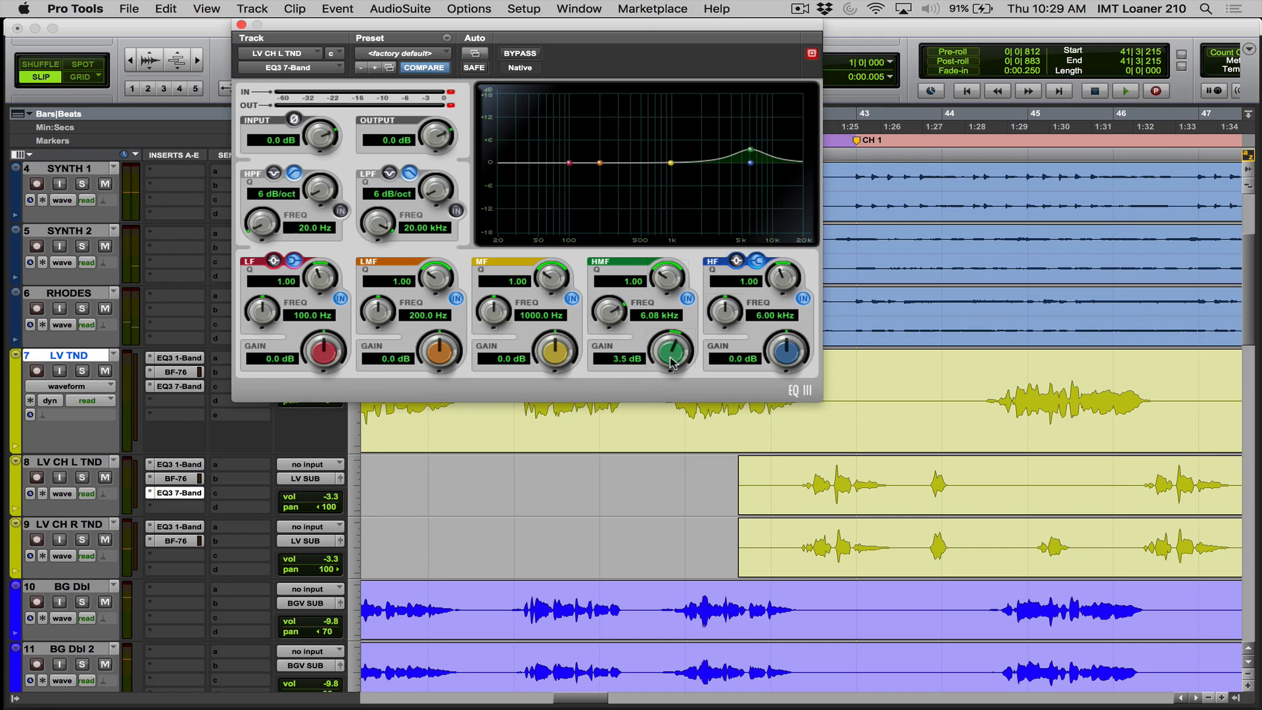
{"action": "left_click_drag", "start_coordinate": [668, 366], "coordinate": [668, 371]}
{"action": "left_click_drag", "start_coordinate": [189, 500], "coordinate": [189, 564]}
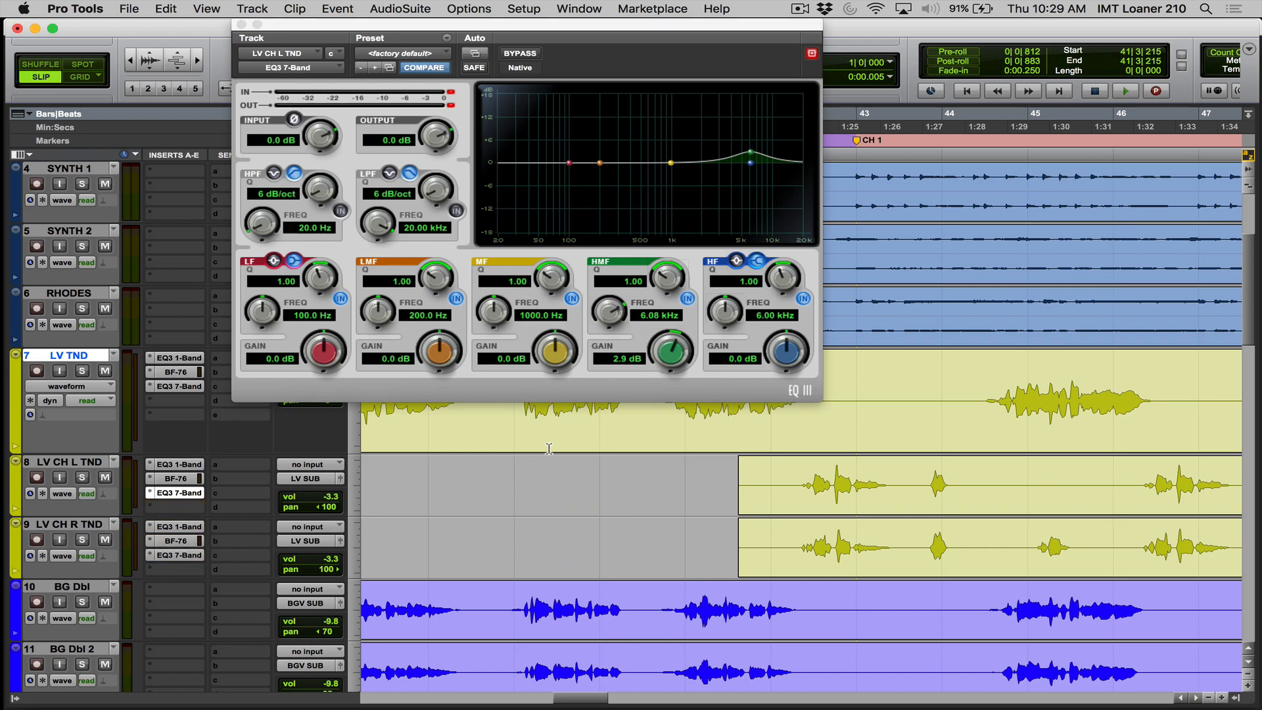
- Play from just before chorus 1 to check the equalized left and right chorus vocals in the mix
{"action": "left_click", "coordinate": [668, 424]}
{"action": "key", "text": "space"}
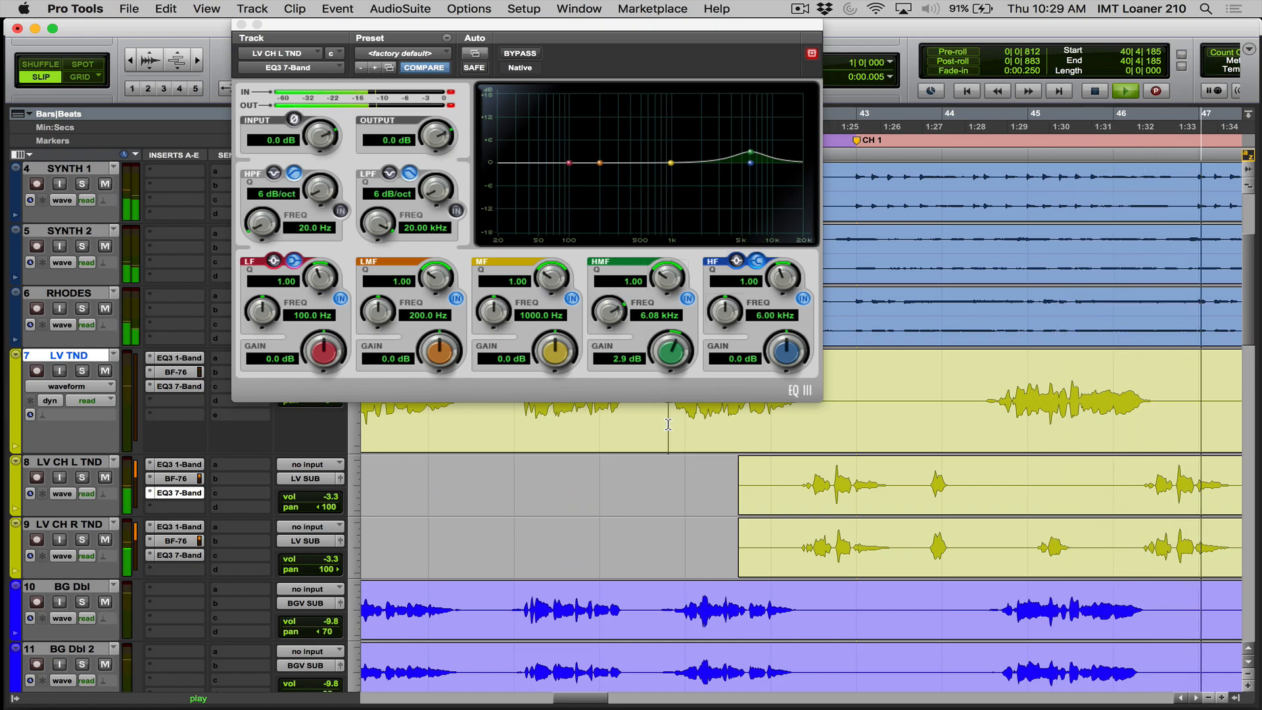
{"action": "key", "text": "space"}
- Place the cursor before the first chorus vocal clips and zoom the timeline out to view the whole song
{"action": "left_click", "coordinate": [681, 510]}
{"action": "key", "text": "r"}
{"action": "key", "text": "r"}
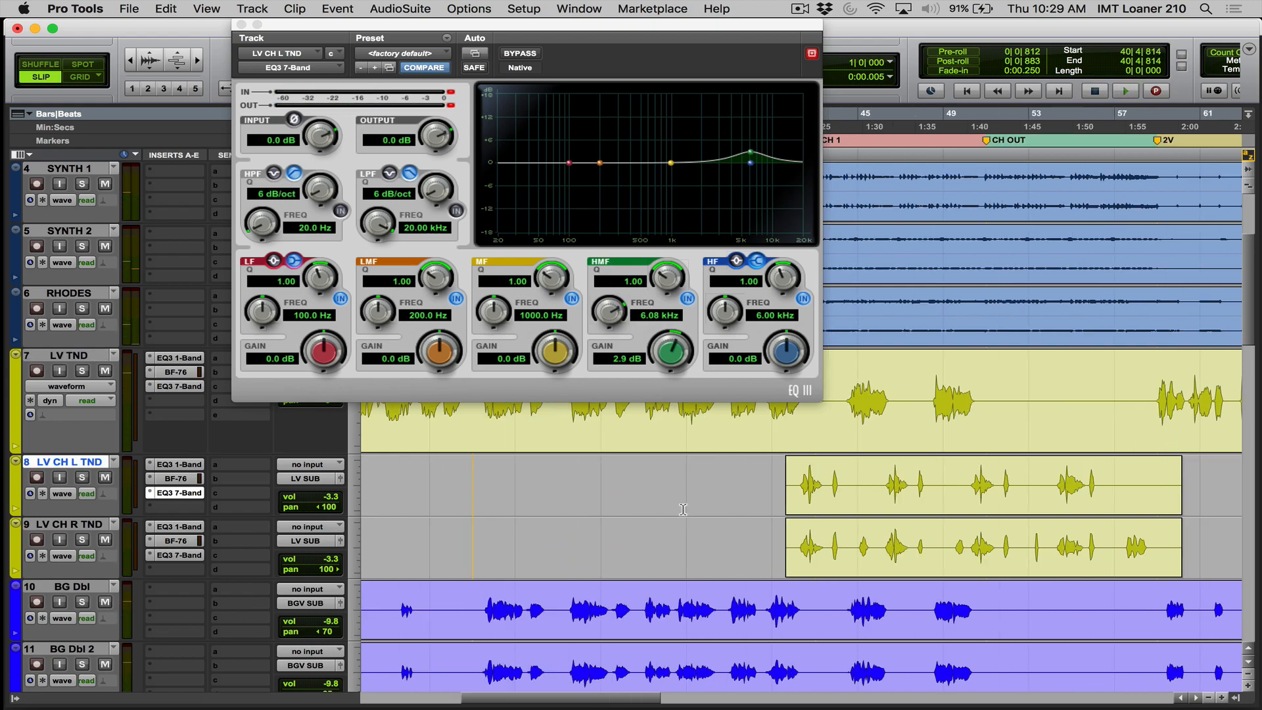
{"action": "left_click", "coordinate": [716, 501]}
{"action": "key", "text": "r"}
{"action": "key", "text": "r"}
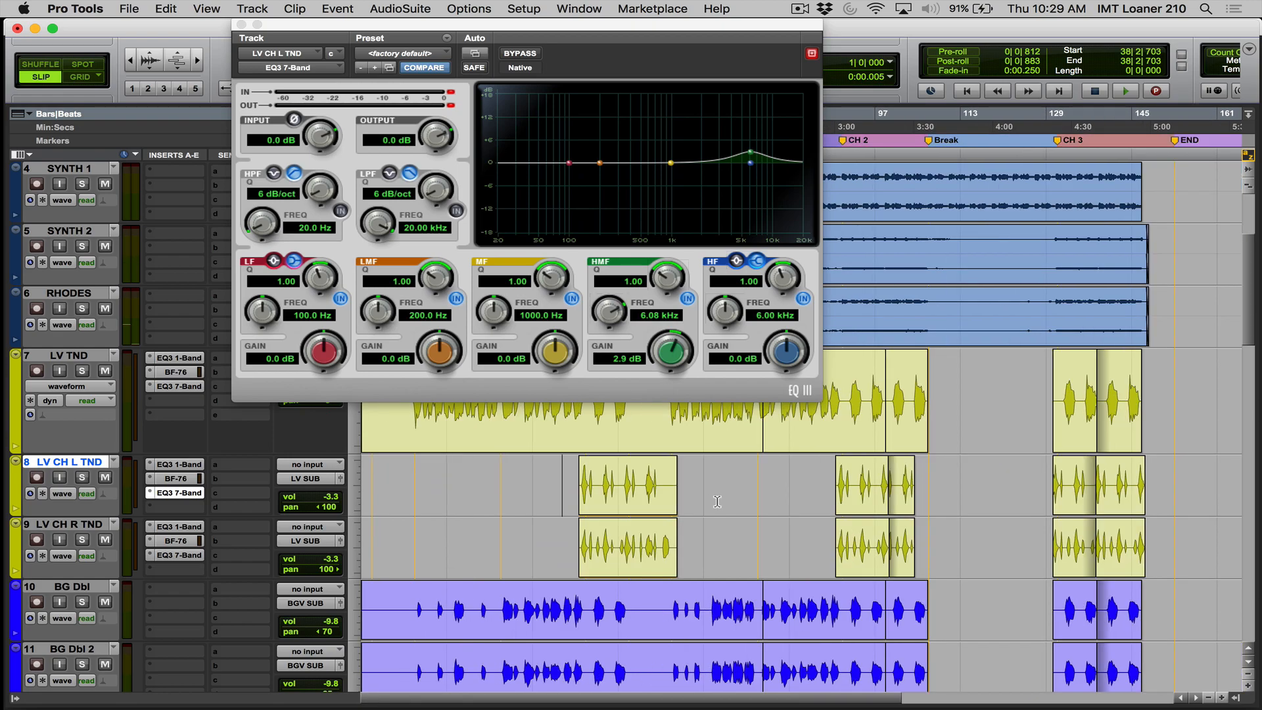